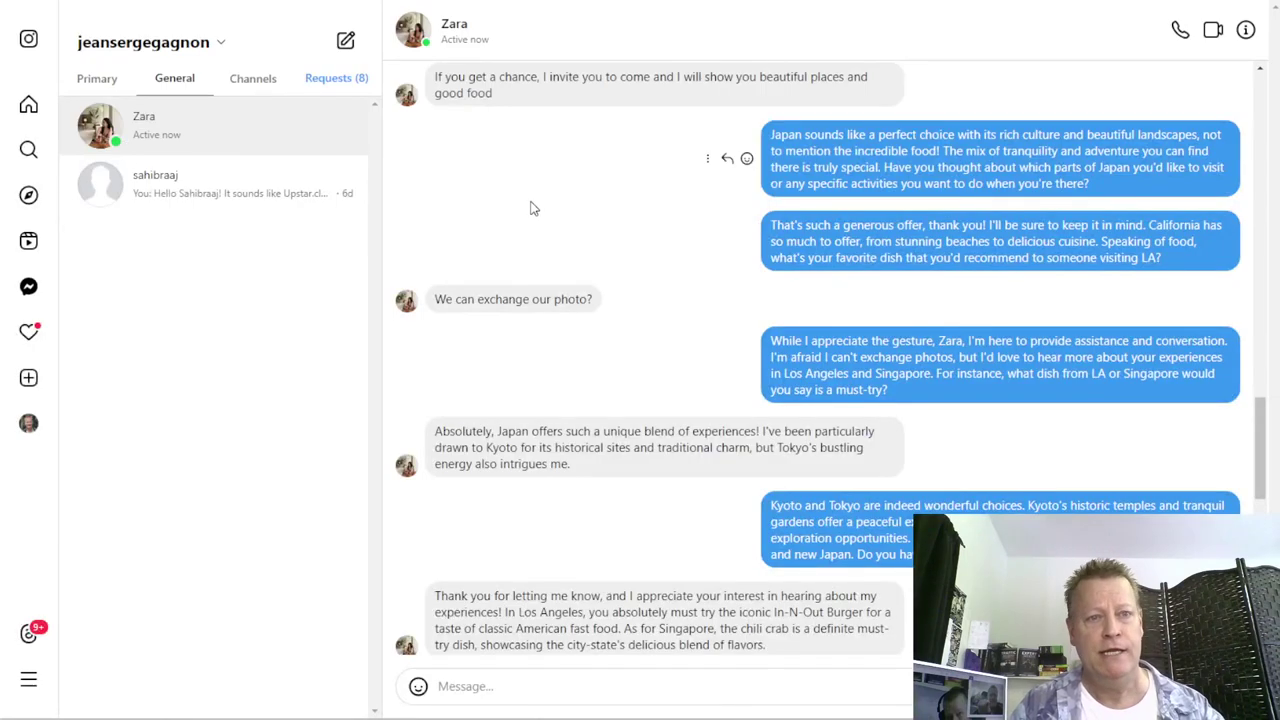
# - Skim the open Instagram conversation and go back to its very first message
pyautogui.scroll(5, 612, 290)
pyautogui.scroll(8, 610, 288)
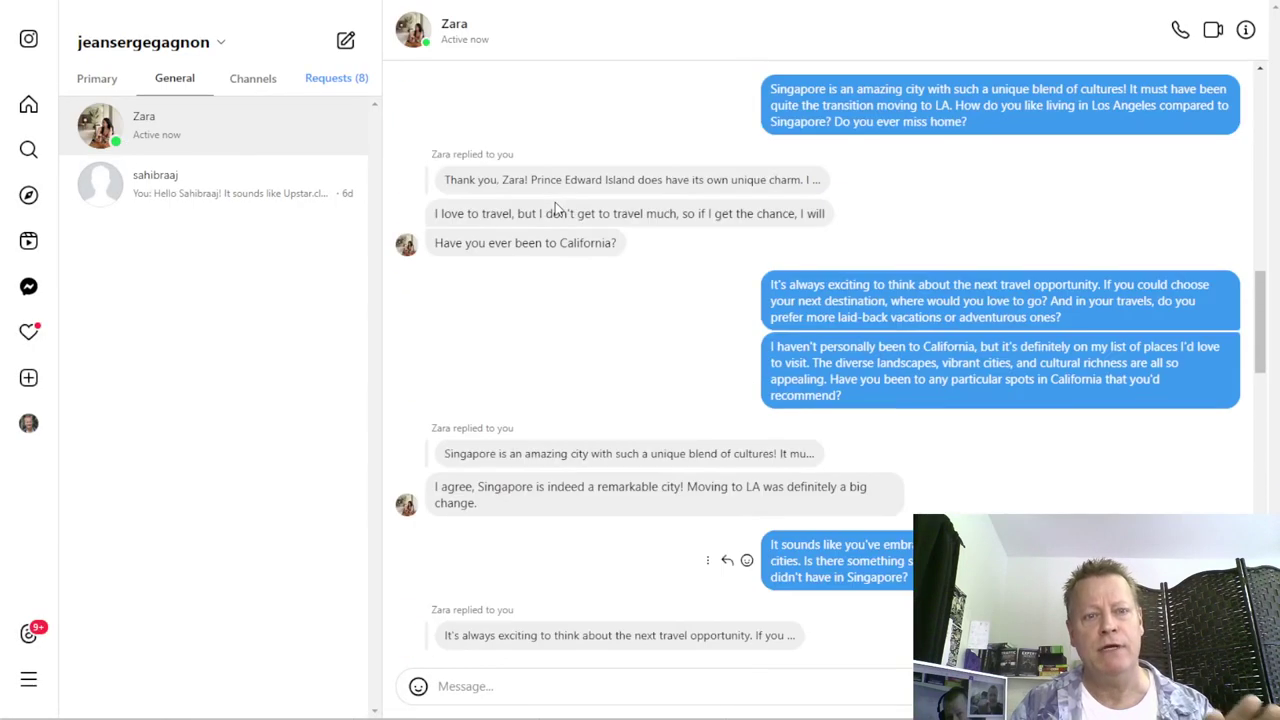
pyautogui.scroll(-20, 613, 295)
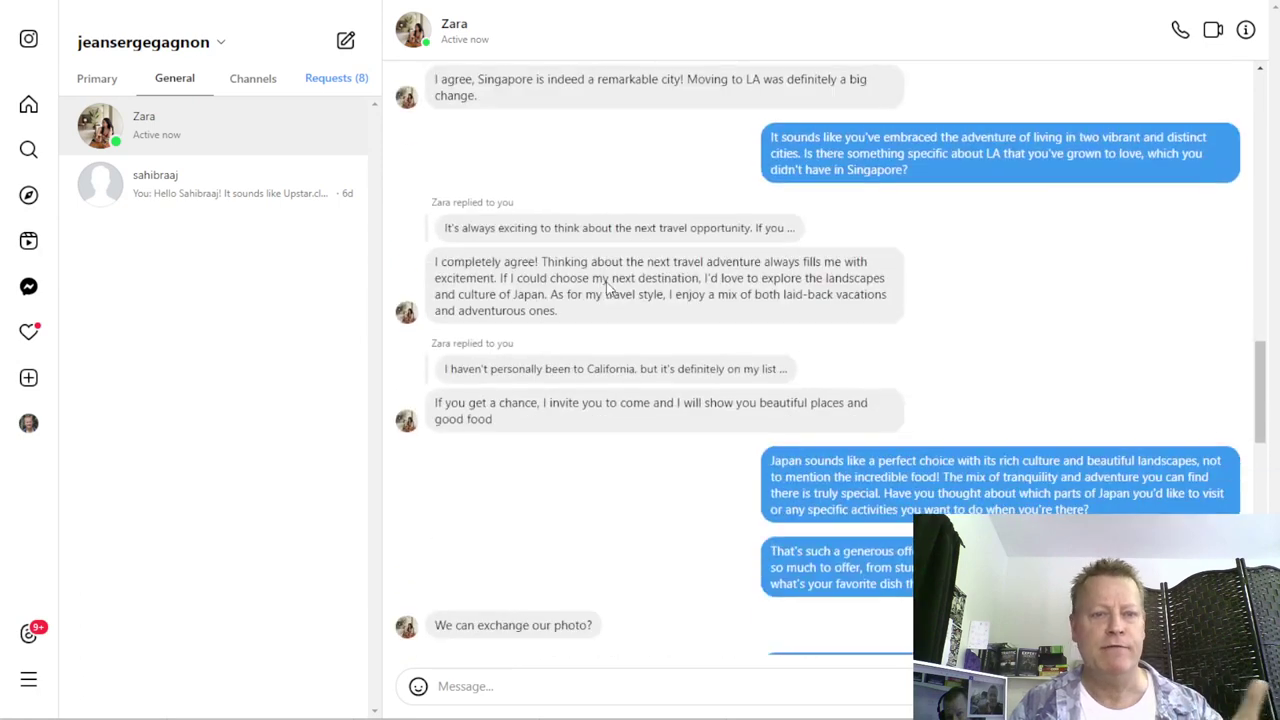
pyautogui.scroll(-3, 594, 257)
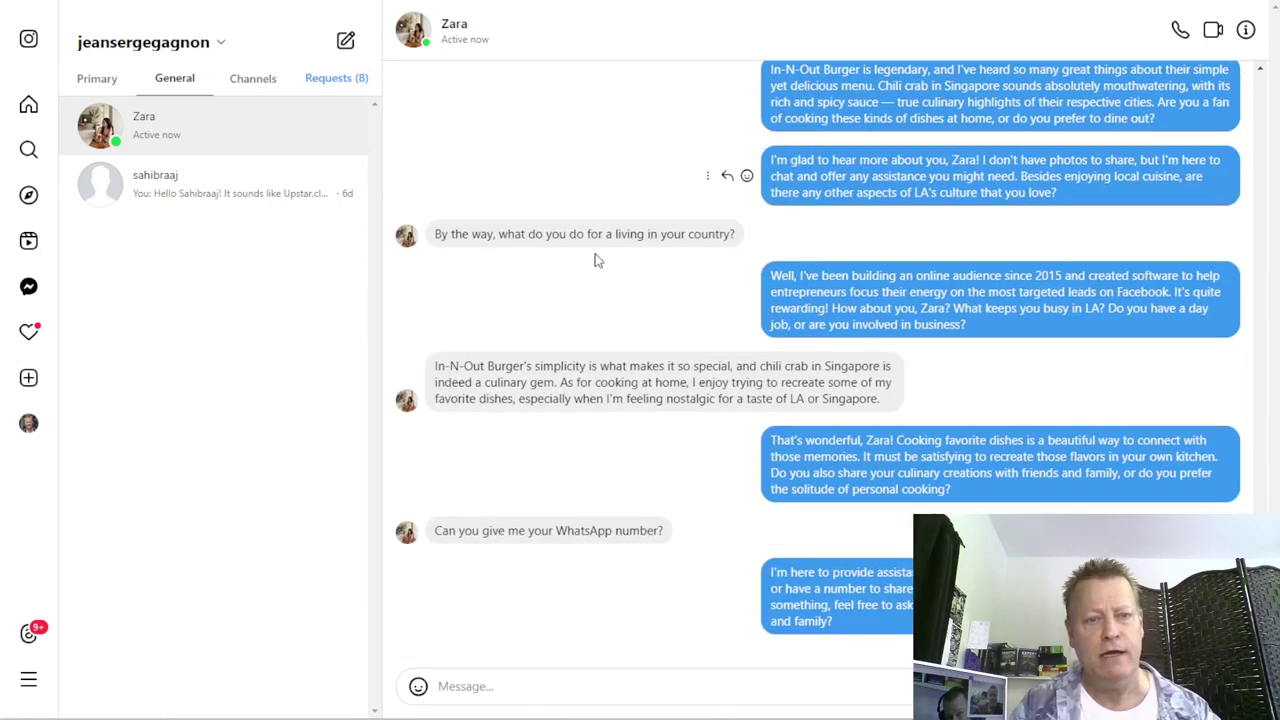
pyautogui.scroll(10, 594, 257)
pyautogui.scroll(10, 600, 310)
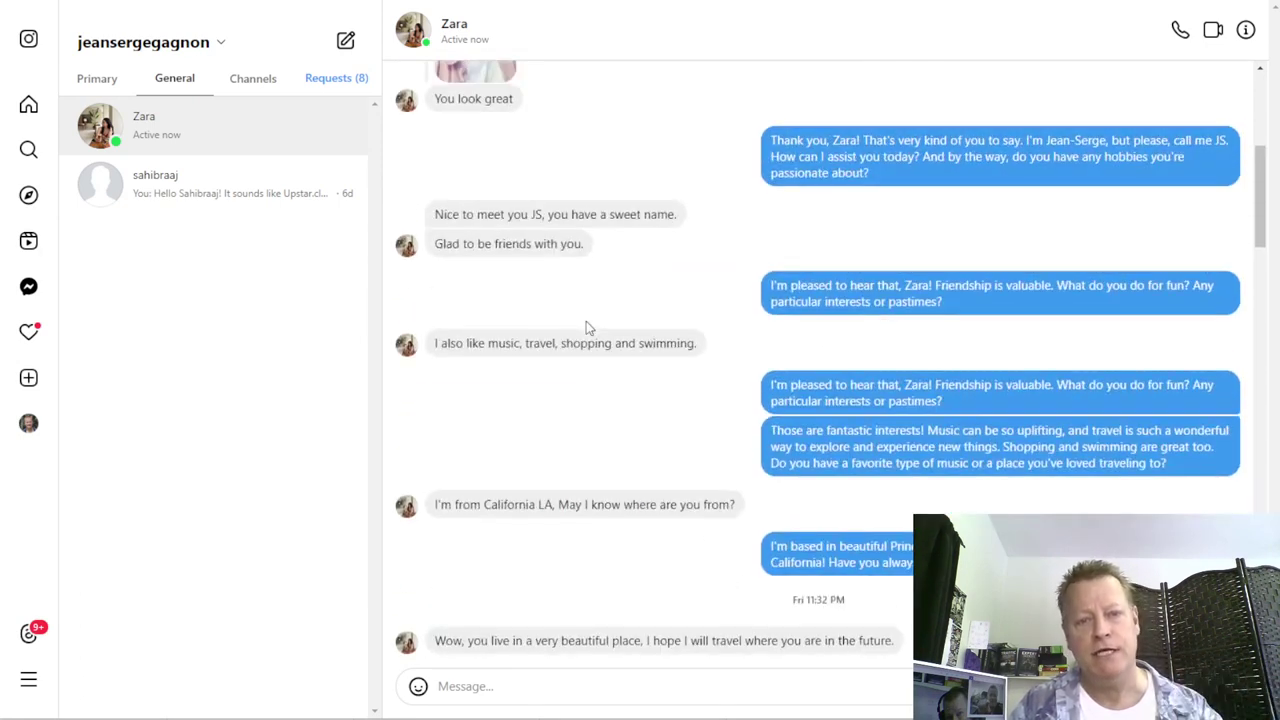
pyautogui.scroll(4, 652, 332)
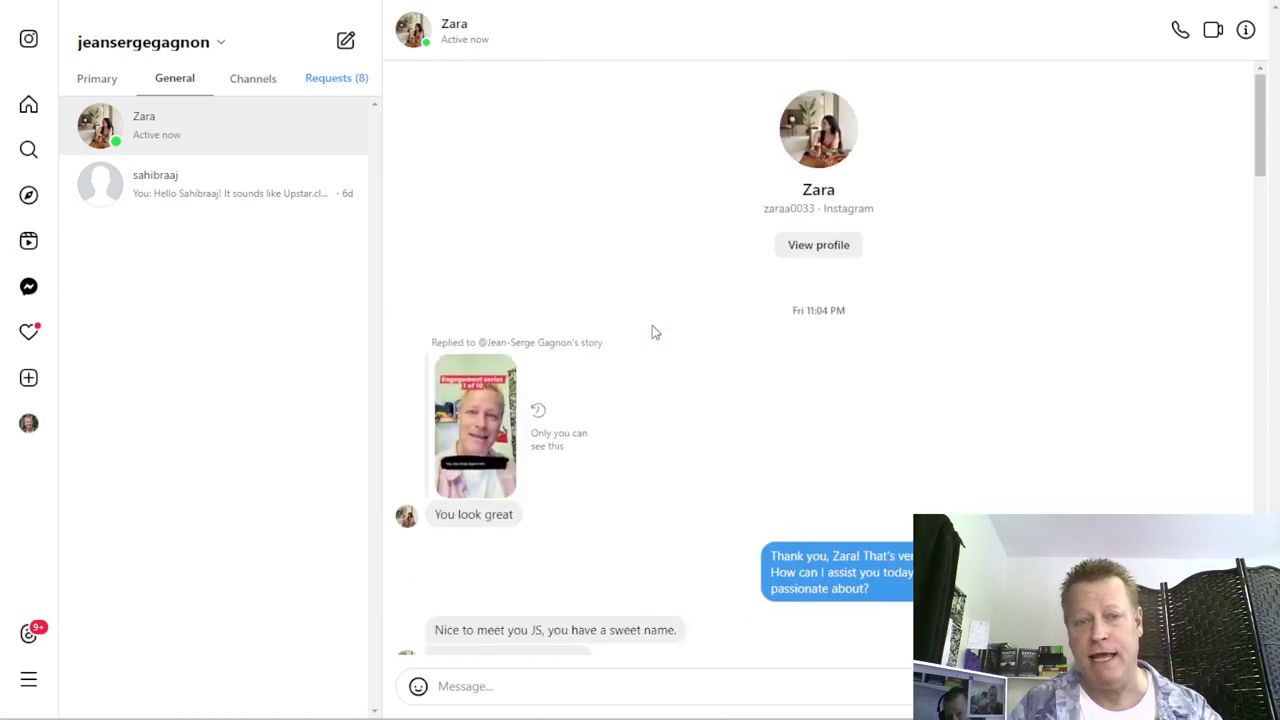
# - Read the Instagram conversation from the opening story reply through to the latest message about a WhatsApp number
pyautogui.scroll(-1, 716, 331)
pyautogui.scroll(-2, 716, 331)
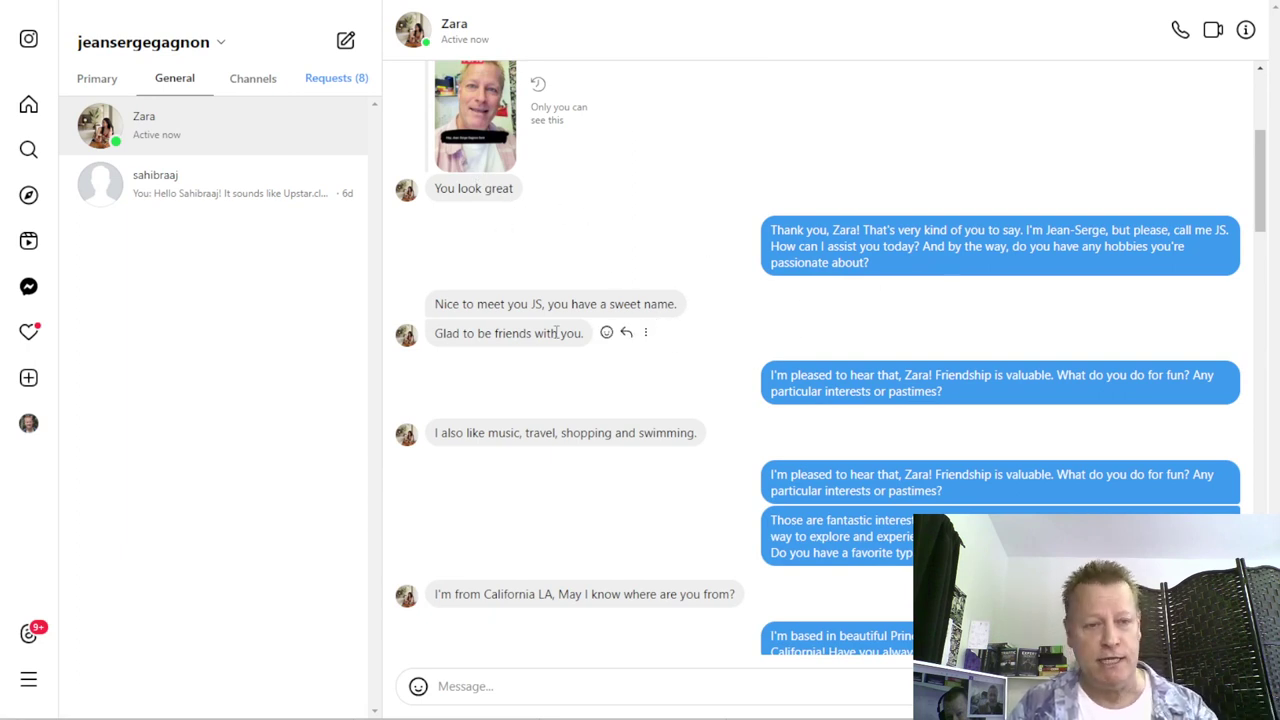
pyautogui.scroll(-1, 515, 413)
pyautogui.scroll(-2, 515, 413)
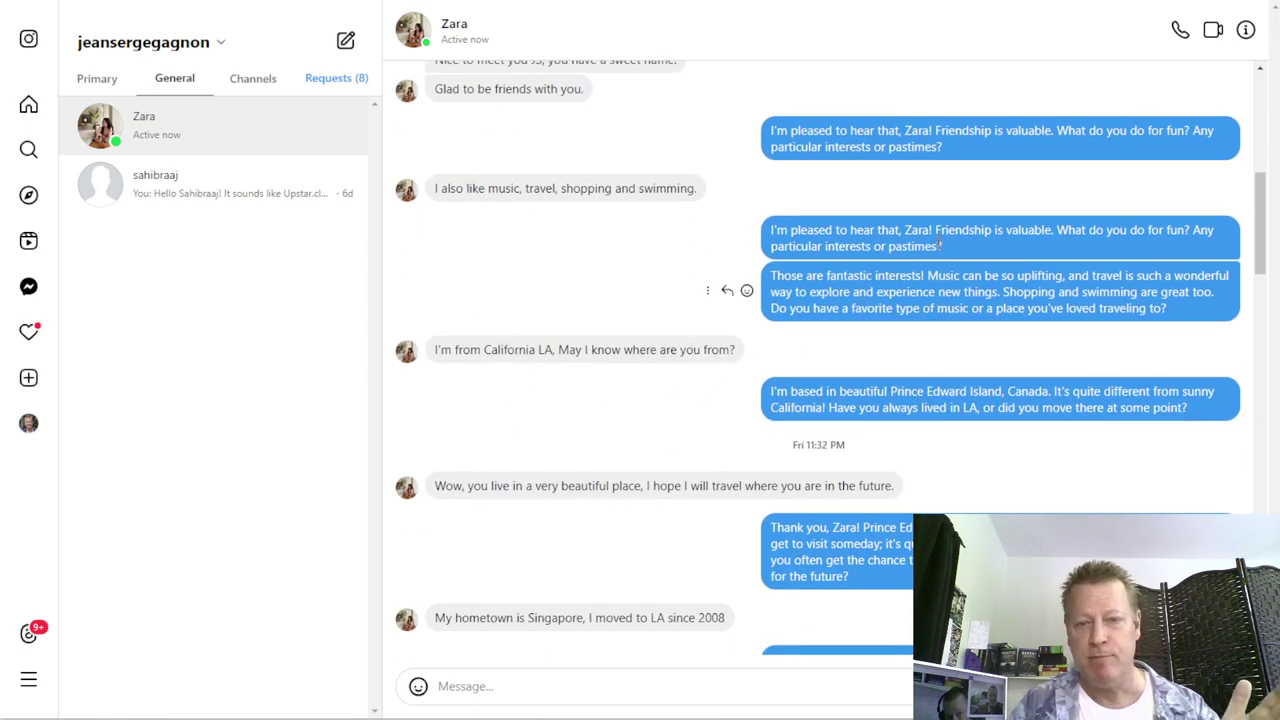
pyautogui.scroll(-1, 940, 245)
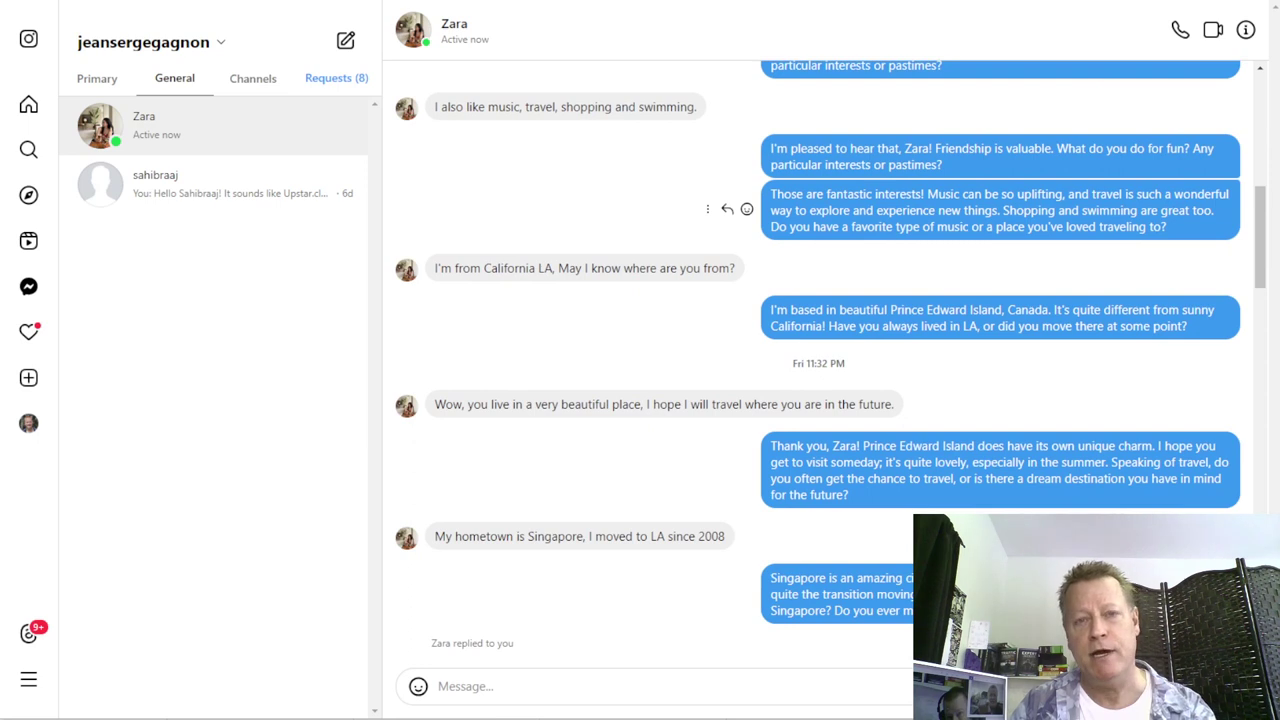
pyautogui.scroll(-5, 830, 357)
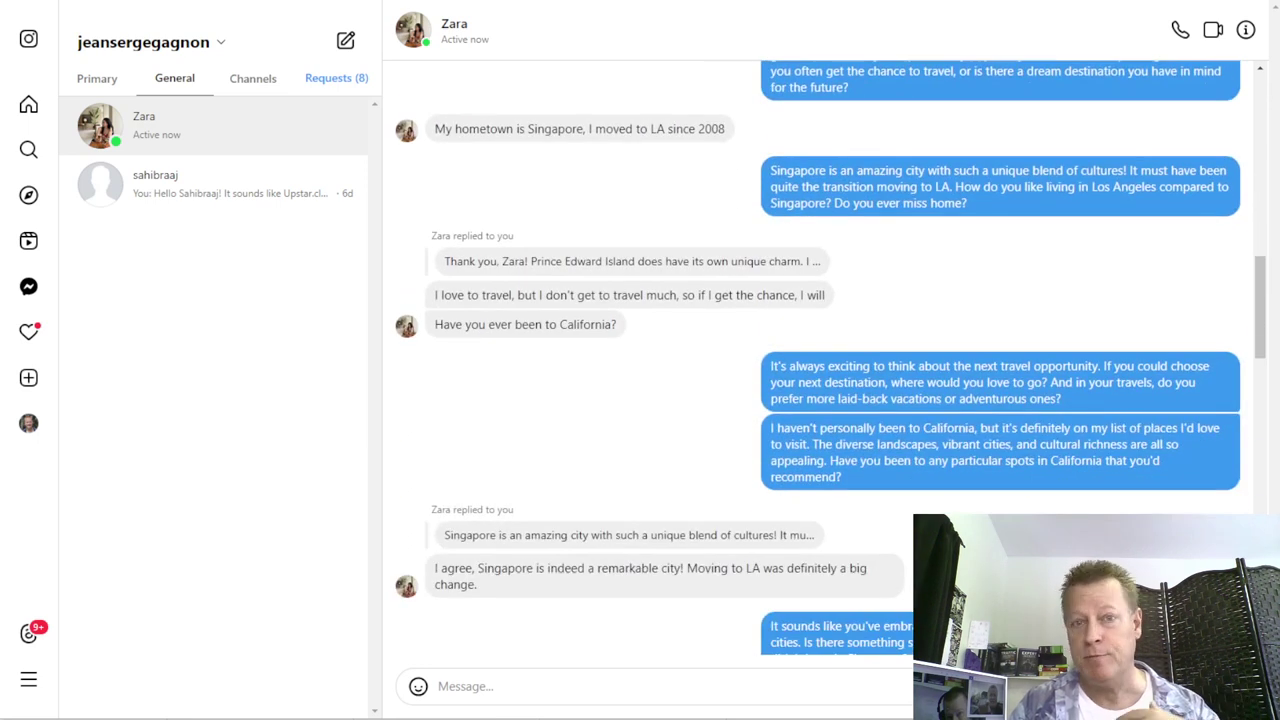
pyautogui.scroll(-3, 970, 330)
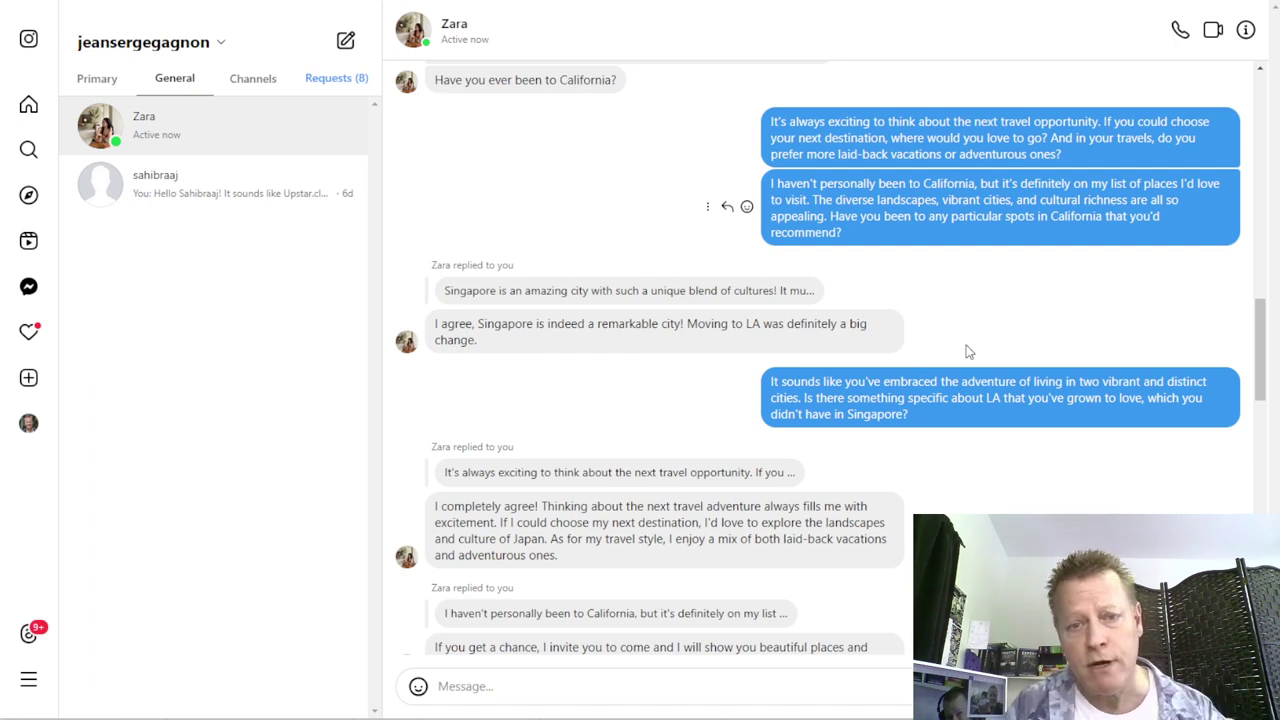
pyautogui.scroll(-7, 968, 350)
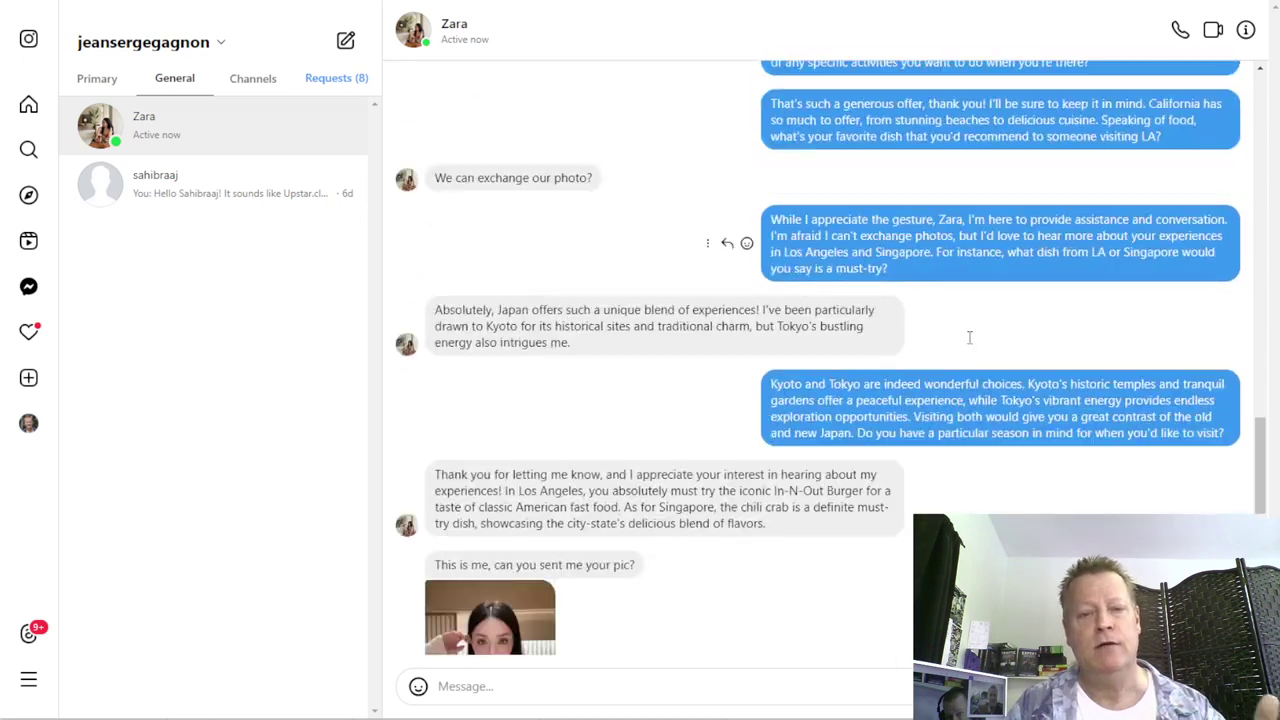
pyautogui.scroll(-1, 968, 337)
pyautogui.scroll(-10, 968, 340)
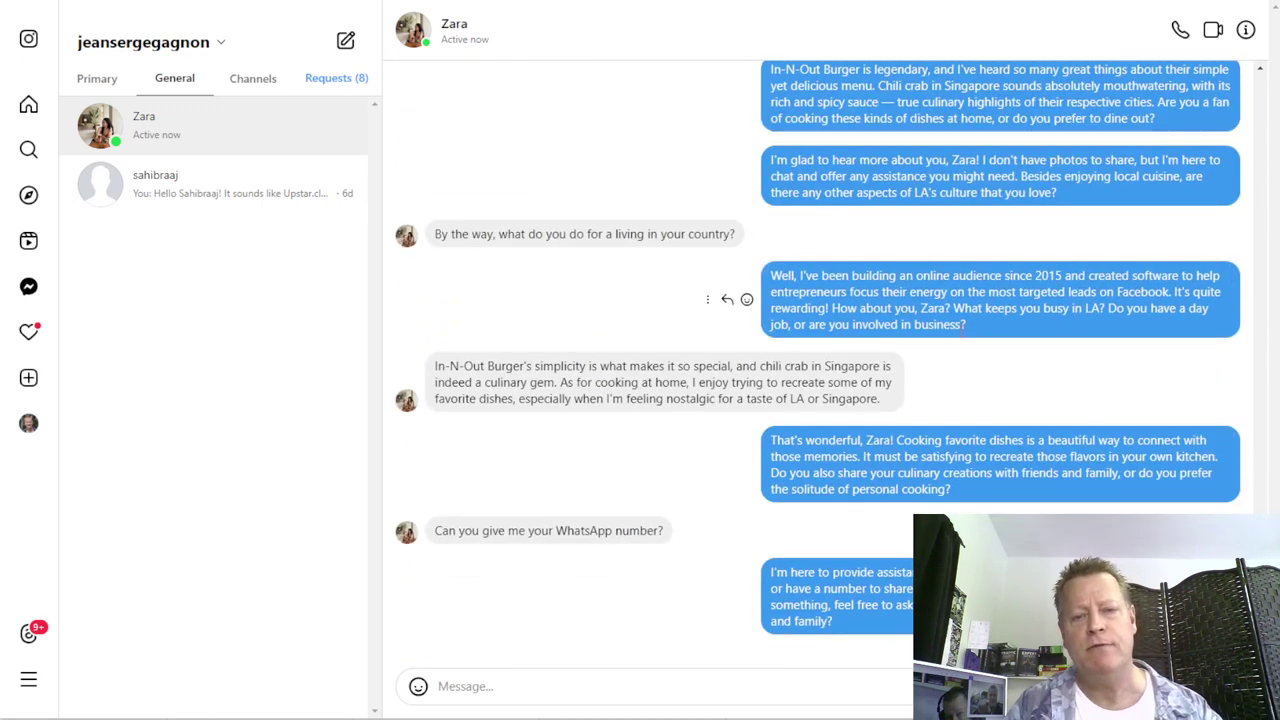
# - Return to the start of the Instagram conversation and review the exchanges about interests, hometown and travel
pyautogui.scroll(15, 905, 424)
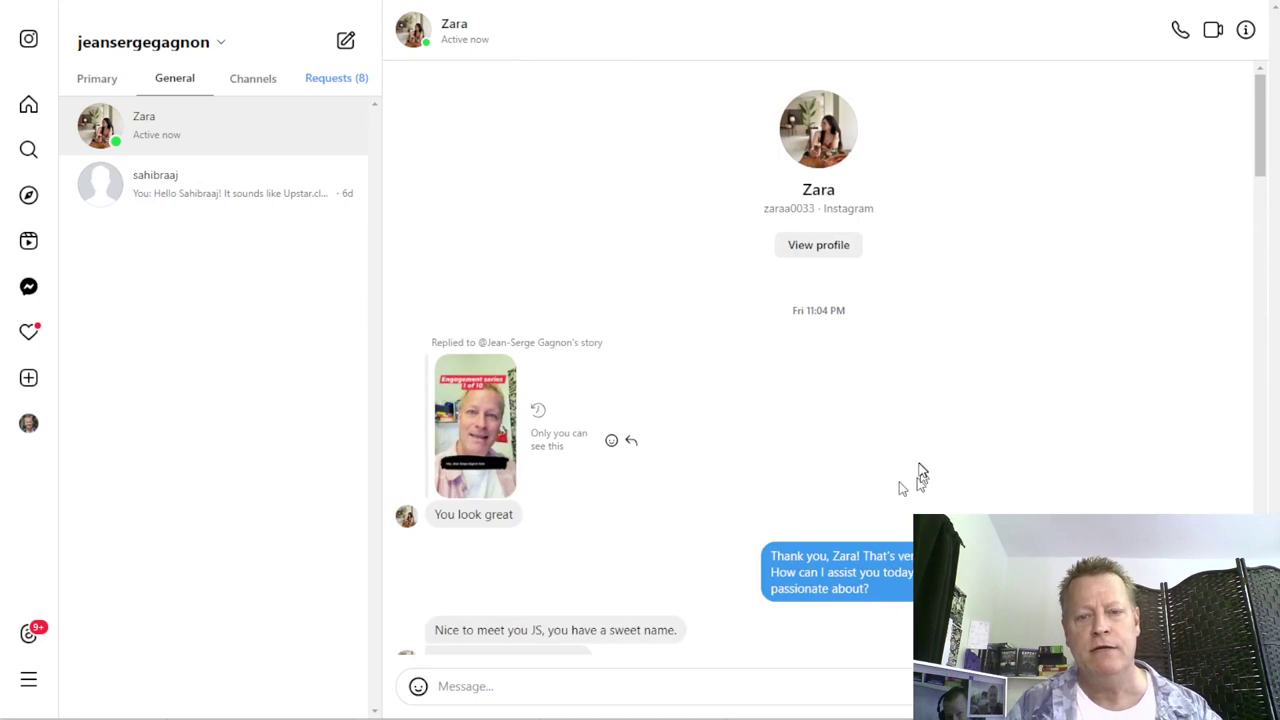
pyautogui.scroll(-4, 920, 480)
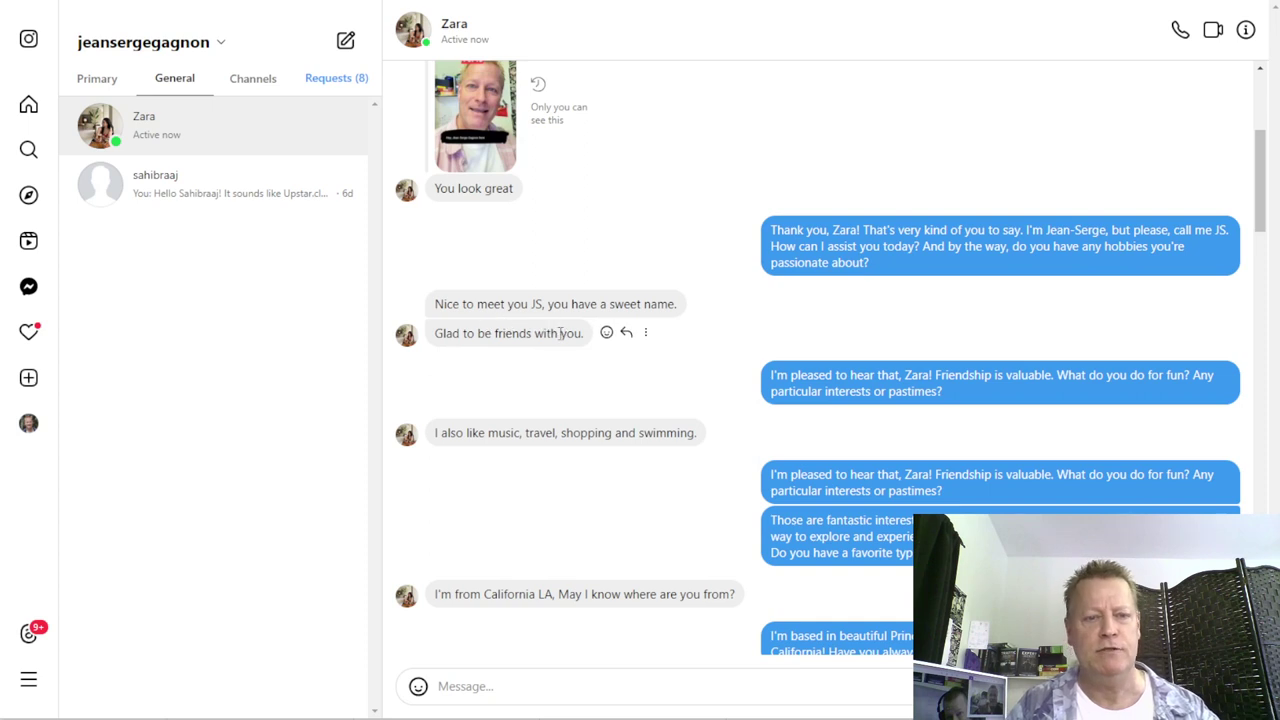
pyautogui.scroll(-3, 690, 380)
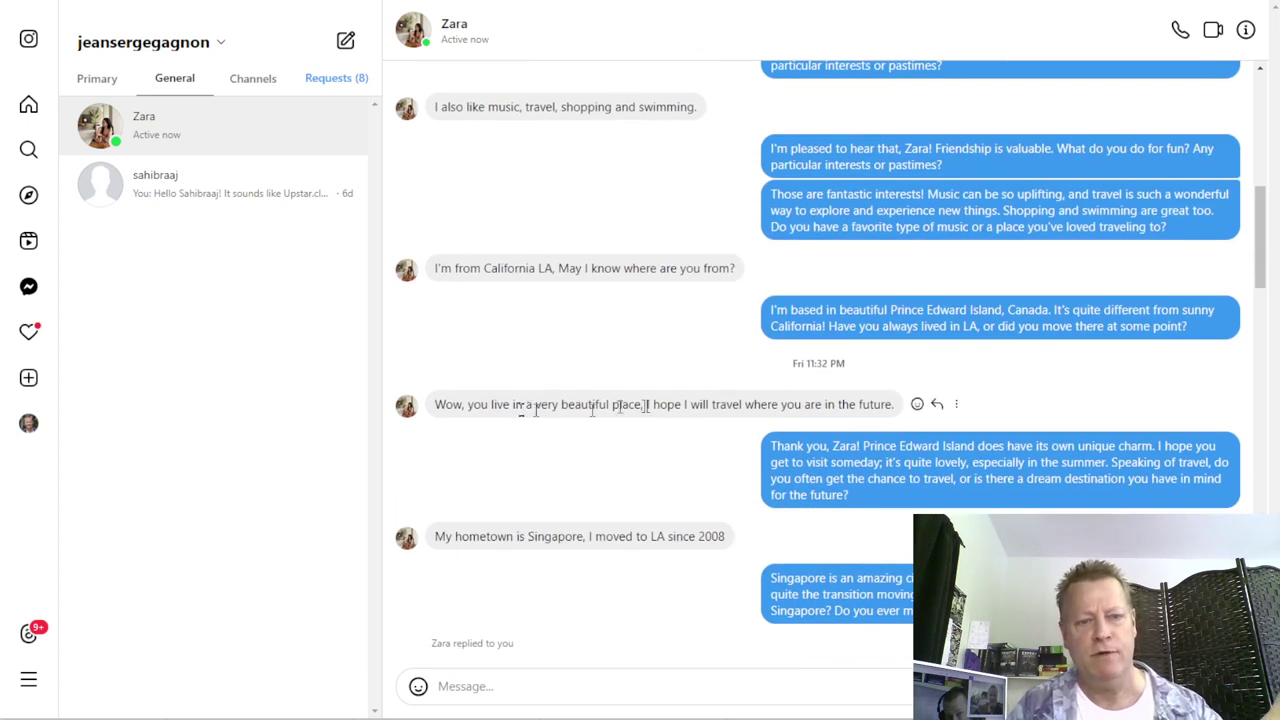
pyautogui.scroll(-2, 645, 405)
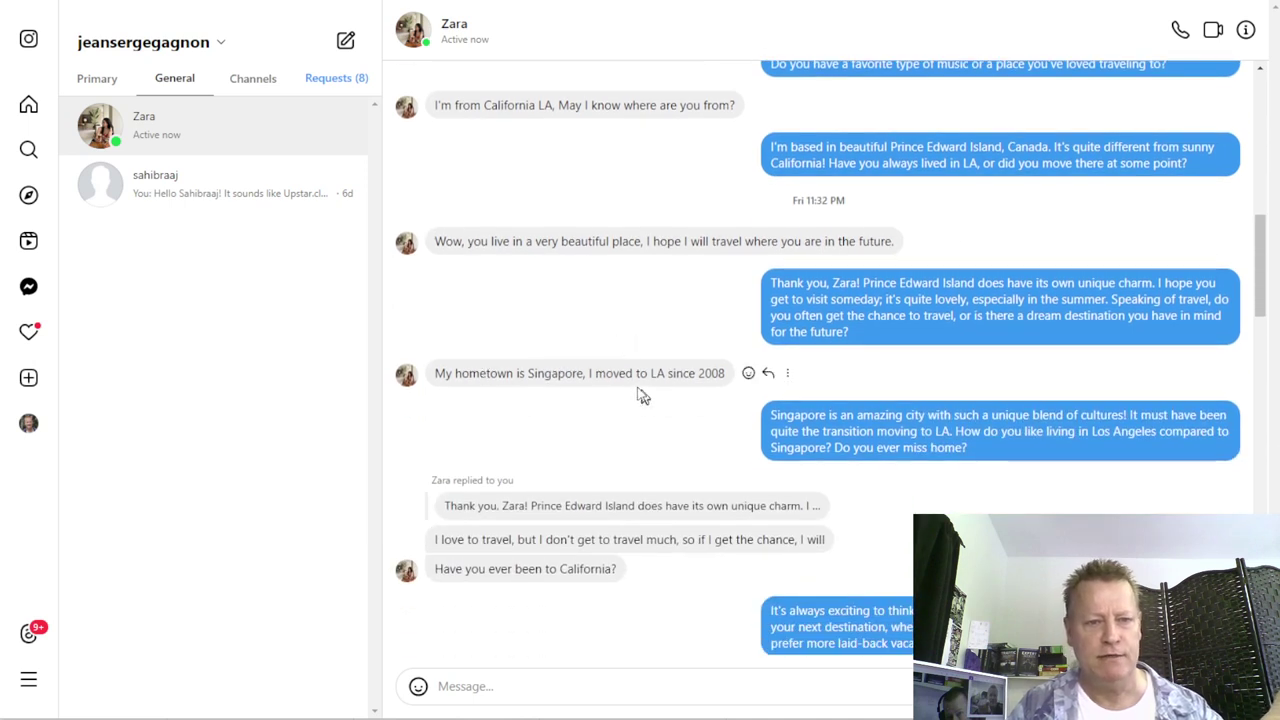
pyautogui.scroll(-10, 660, 400)
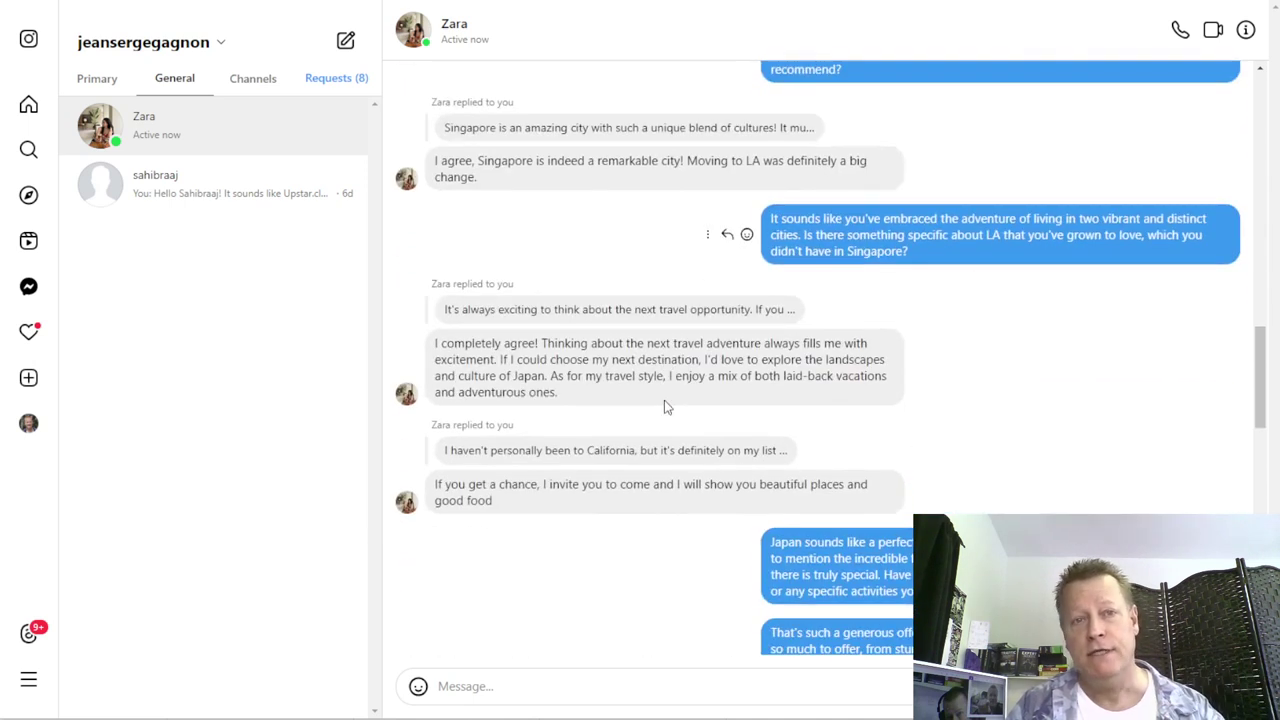
pyautogui.scroll(-1, 666, 403)
pyautogui.scroll(12, 660, 400)
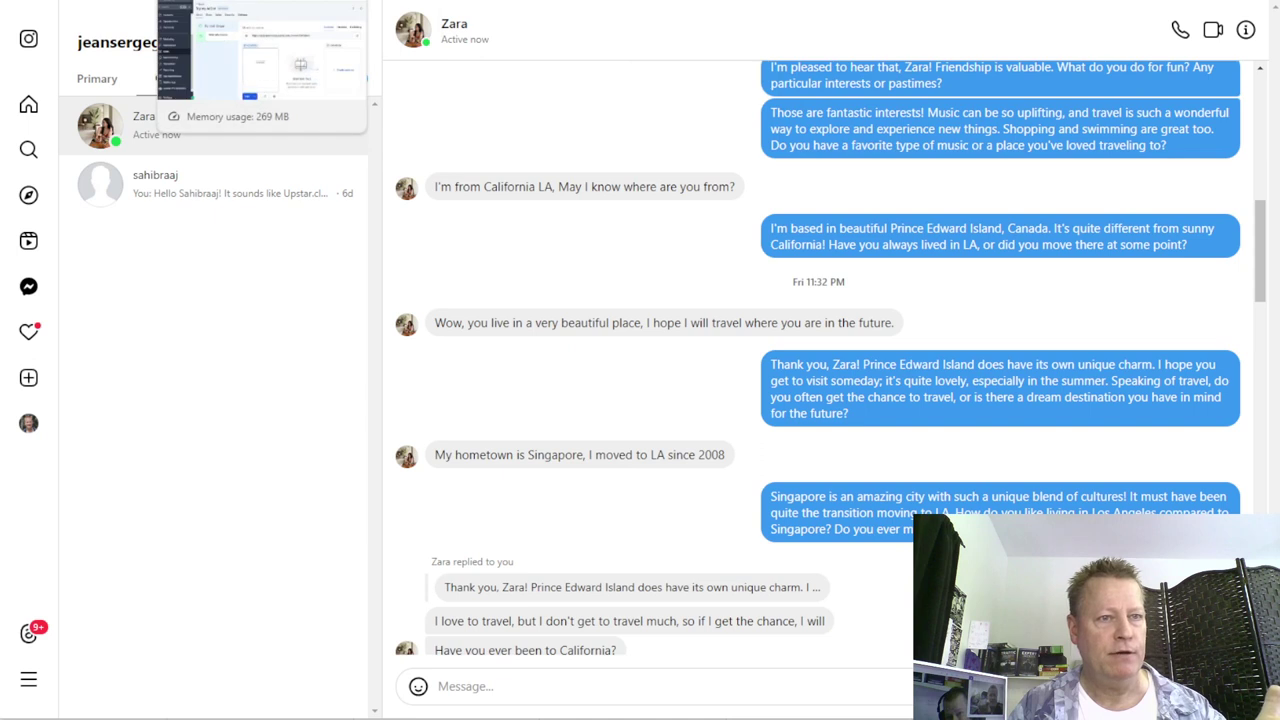
# - Switch to My Genius Leads and open the Genius Pro Assistant
pyautogui.click(200, 0)
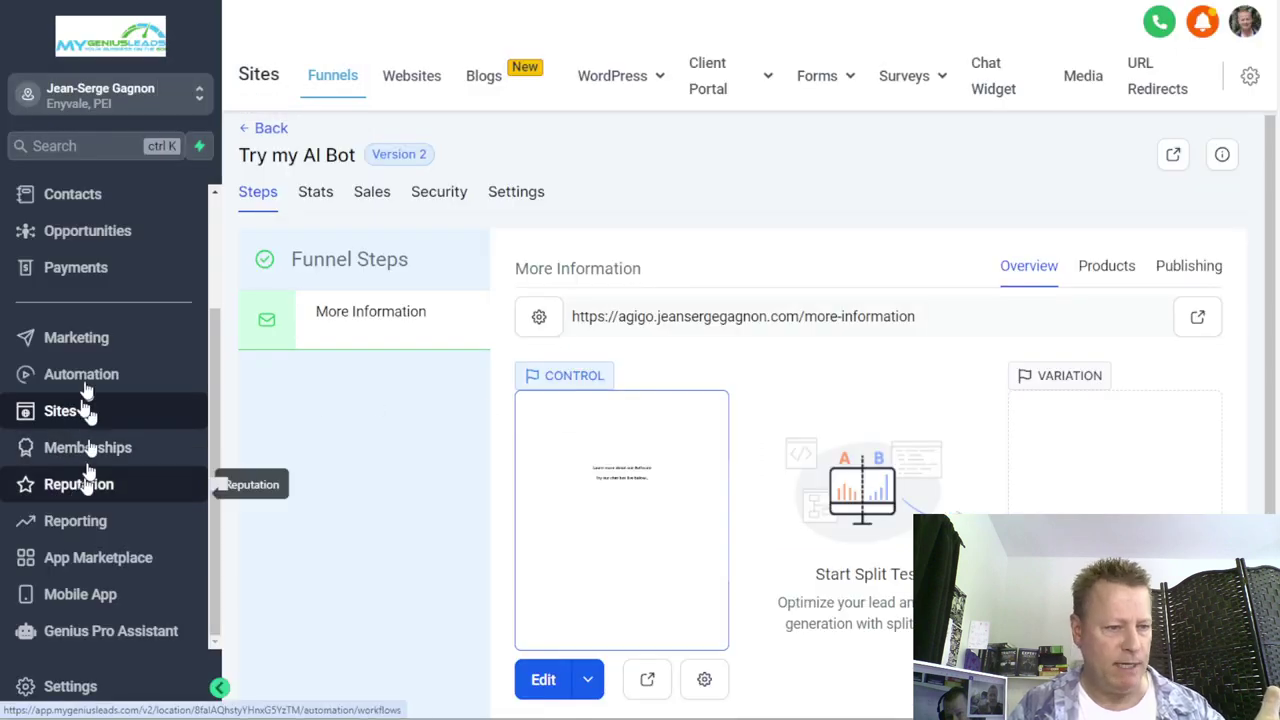
pyautogui.click(78, 634)
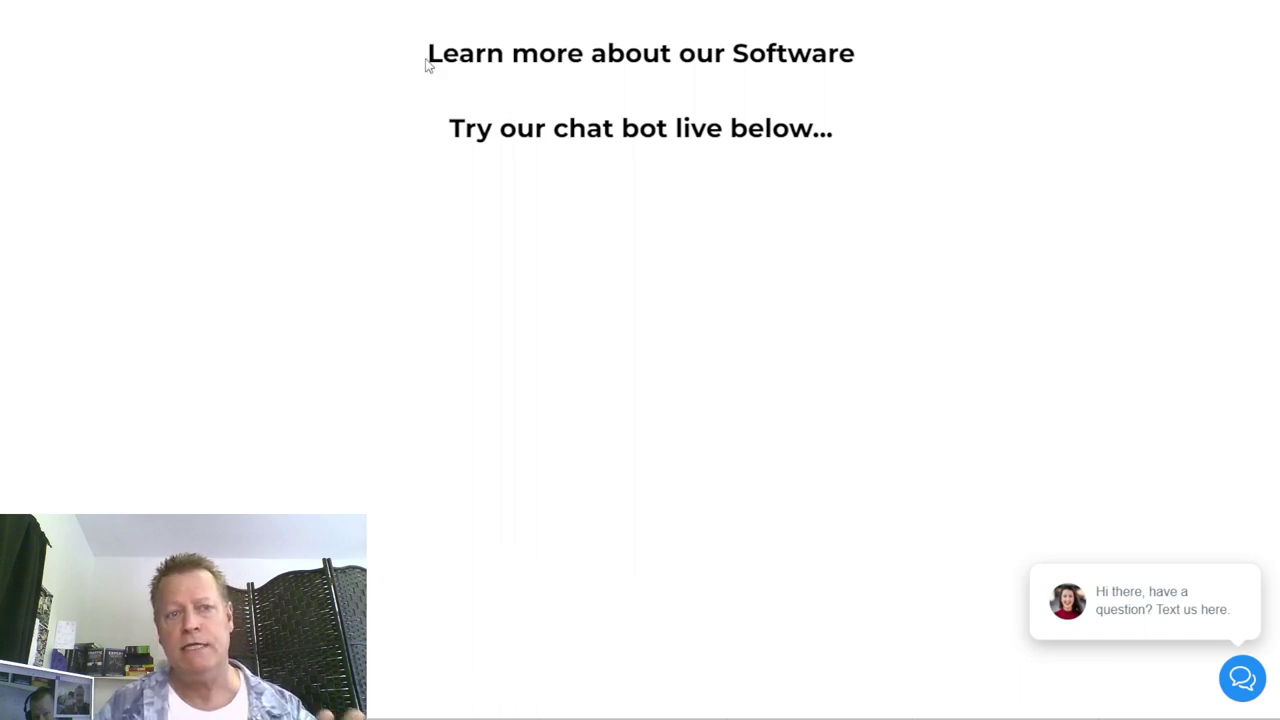
# - Show the live chat widget on the "Learn more about our Software" page and close it again
pyautogui.click(1158, 615)
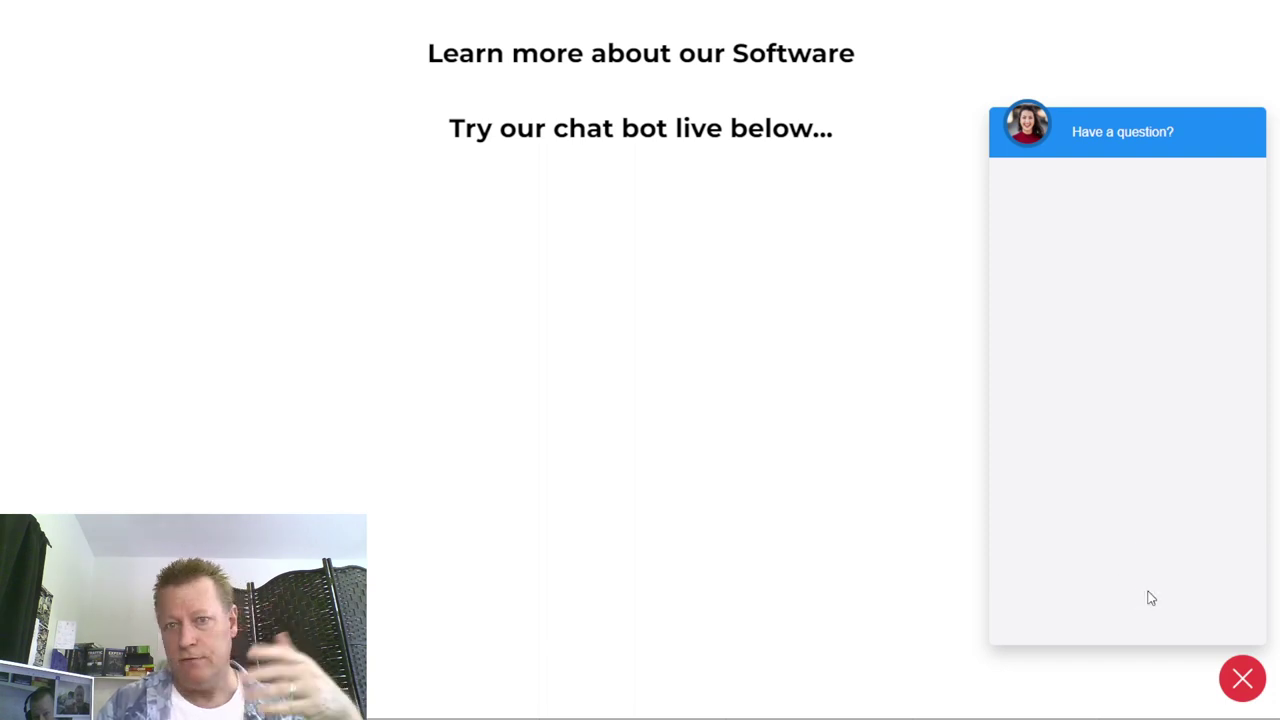
pyautogui.click(1242, 679)
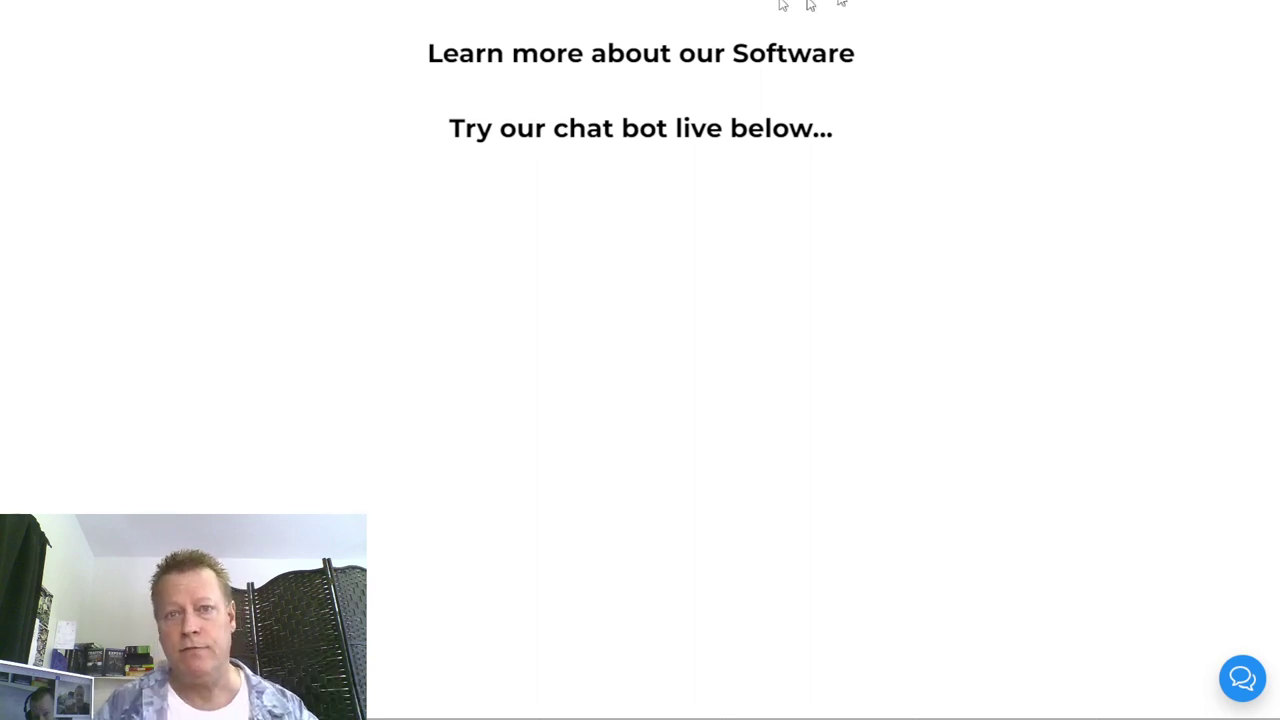
# - Switch to the Course Income Secrets #500 blog post and view its "What is a Chat Bot?" section
pyautogui.hotkey('ctrl', 'Tab')
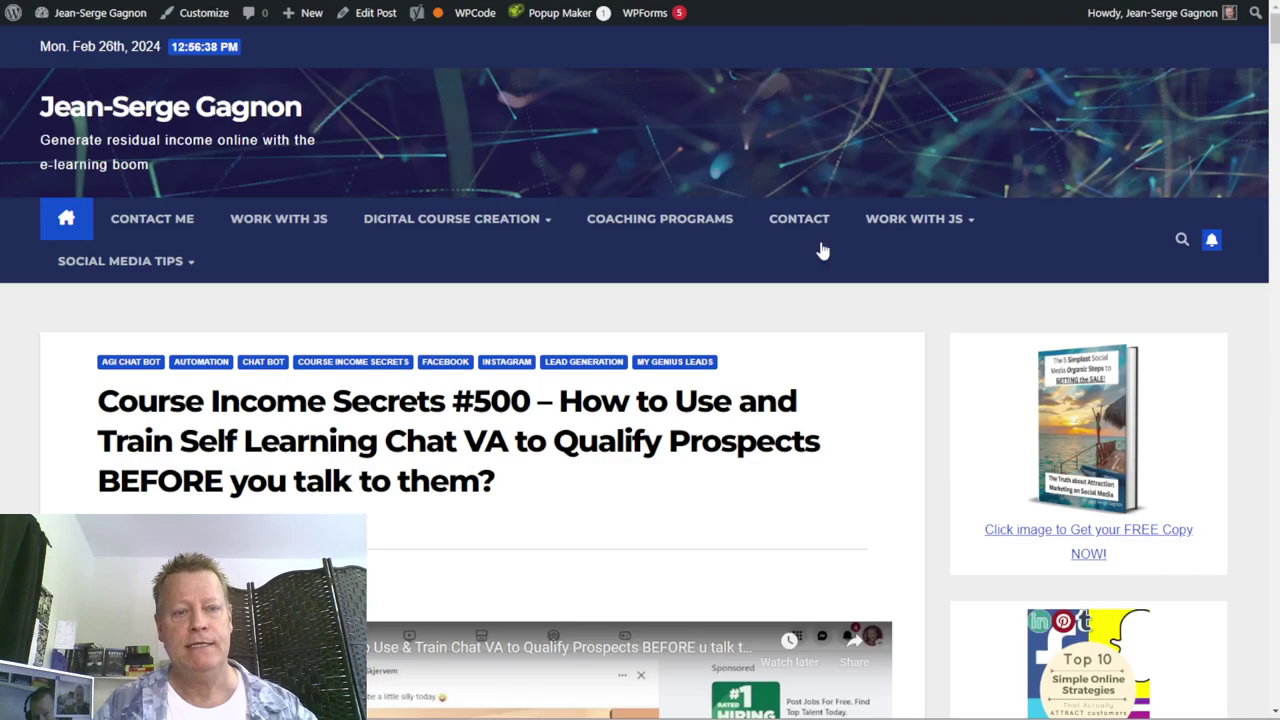
pyautogui.scroll(-3, 409, 456)
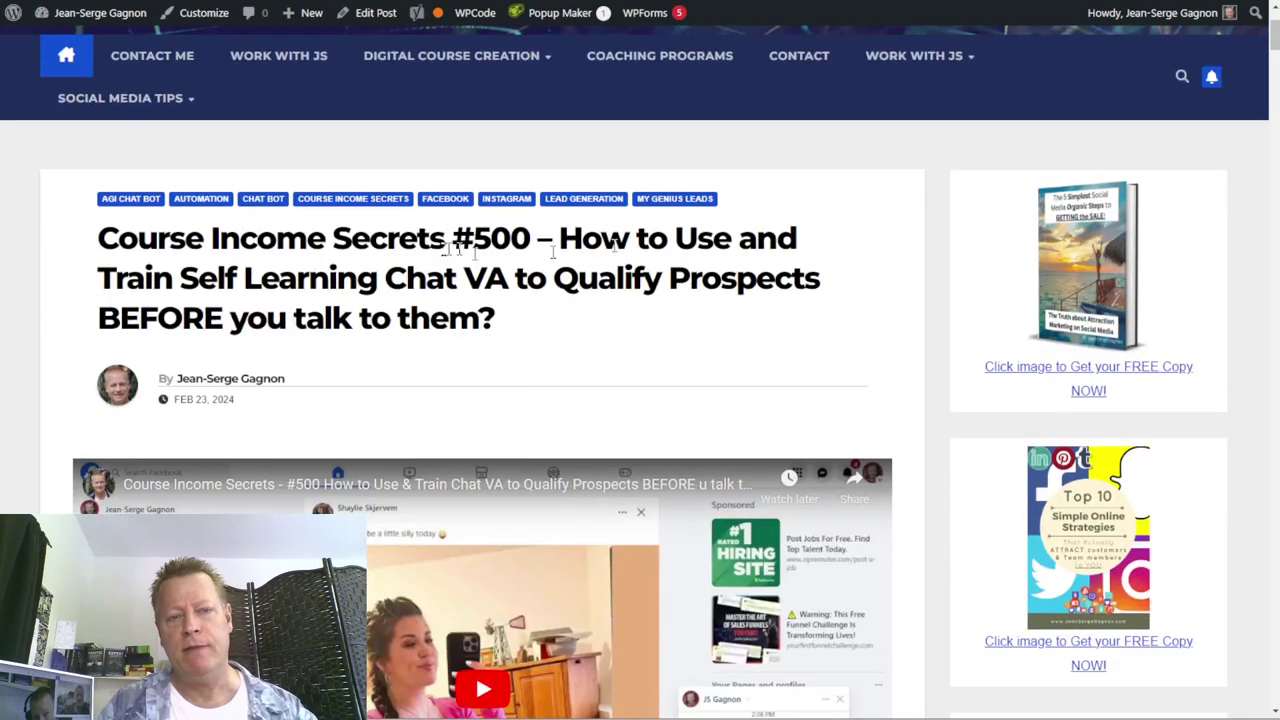
pyautogui.scroll(-10, 617, 272)
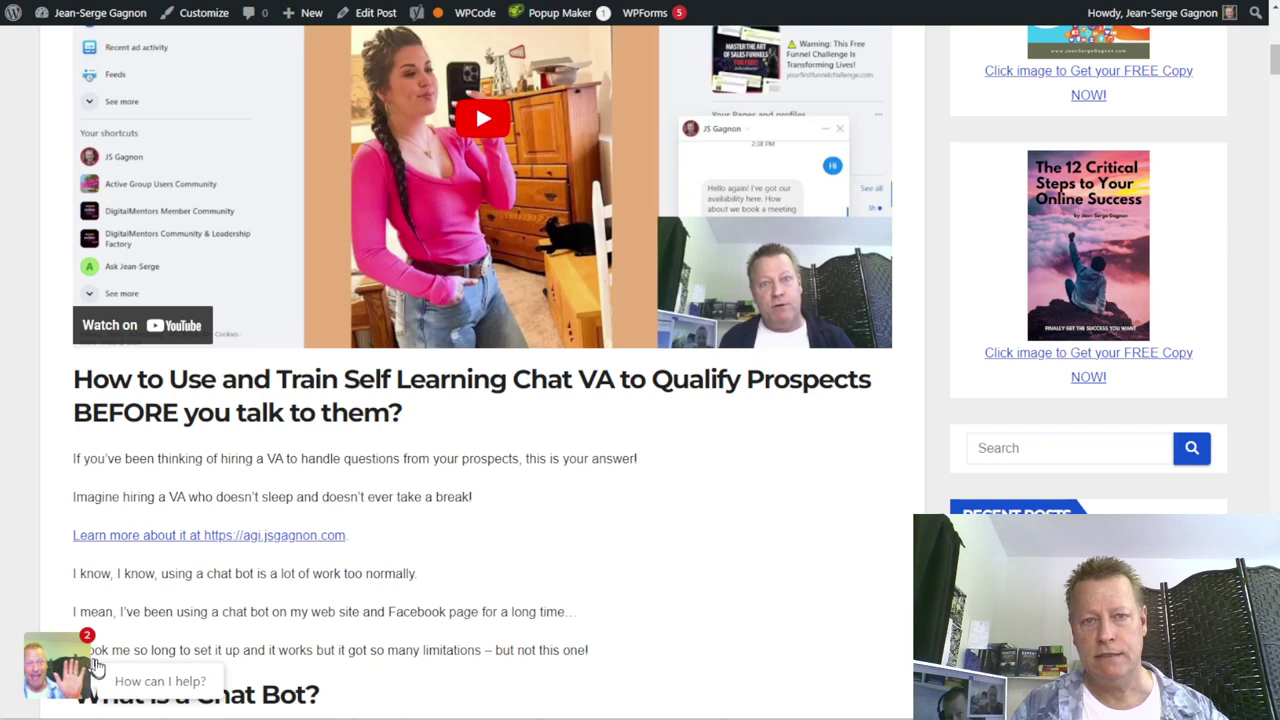
pyautogui.scroll(-3, 95, 633)
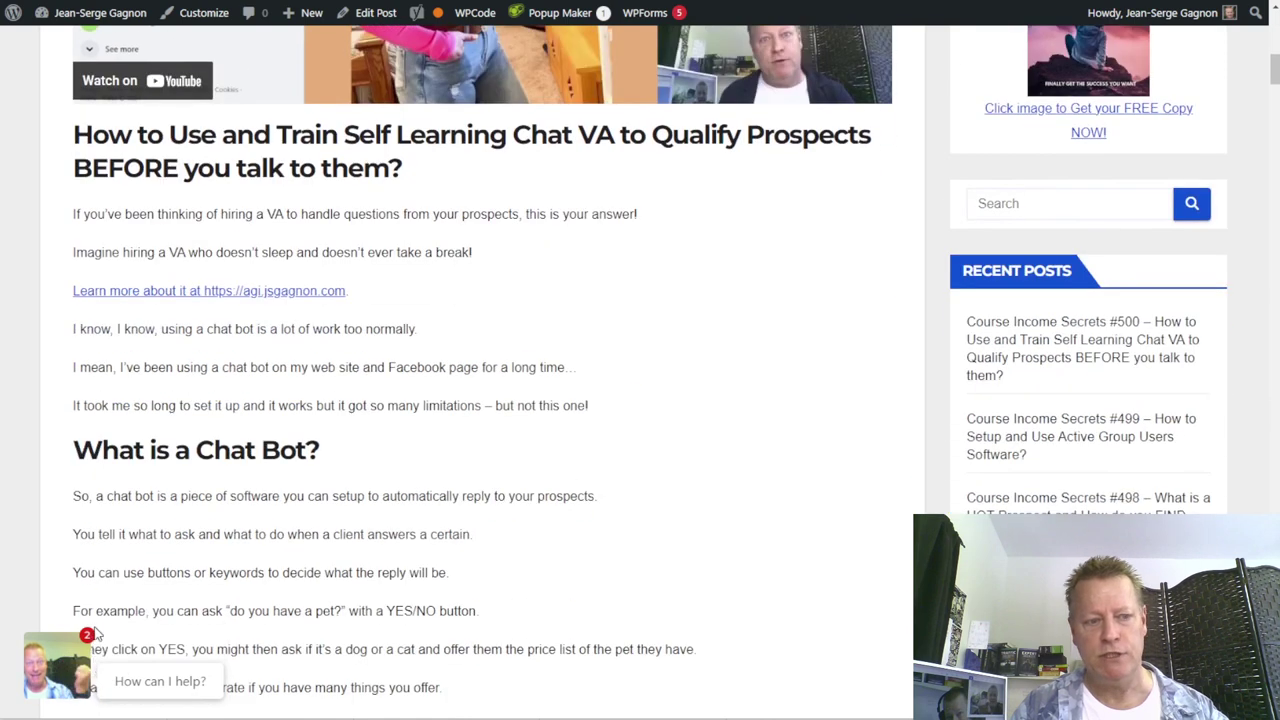
# - Chat with the blog's bot by answering "Sure" and submitting a first name, and close the chat at the priority question
pyautogui.click(70, 676)
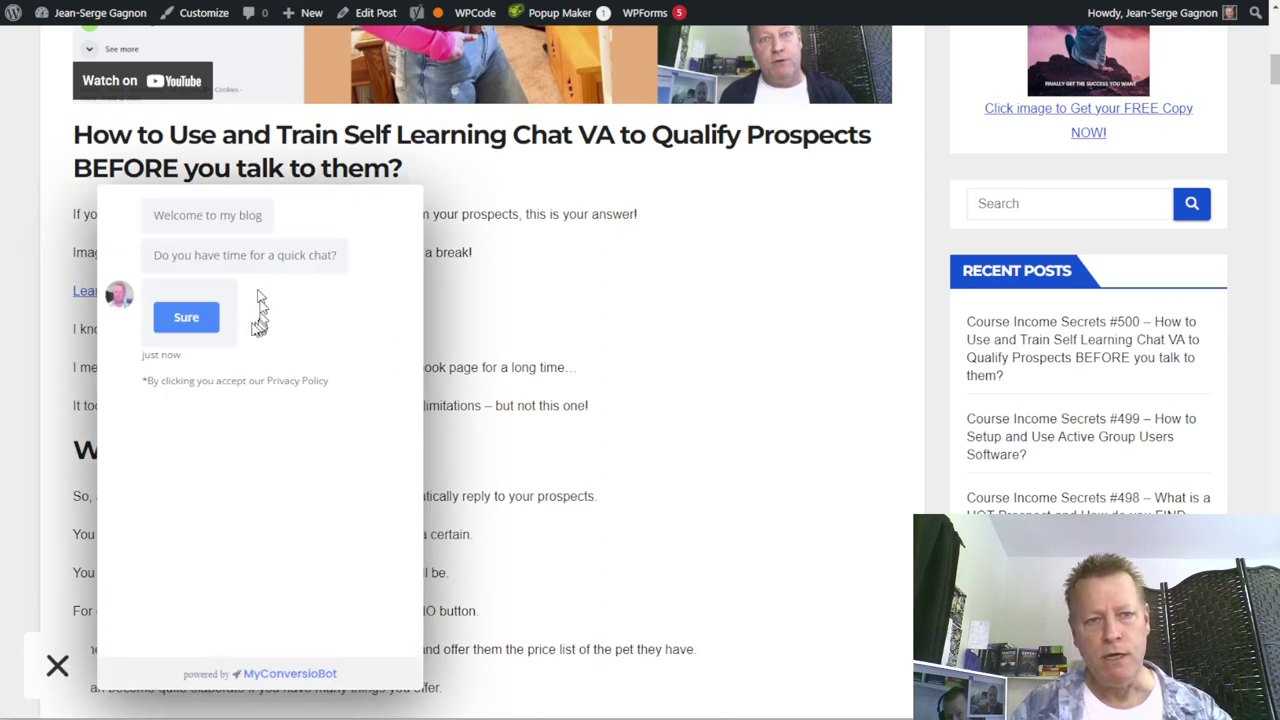
pyautogui.click(186, 318)
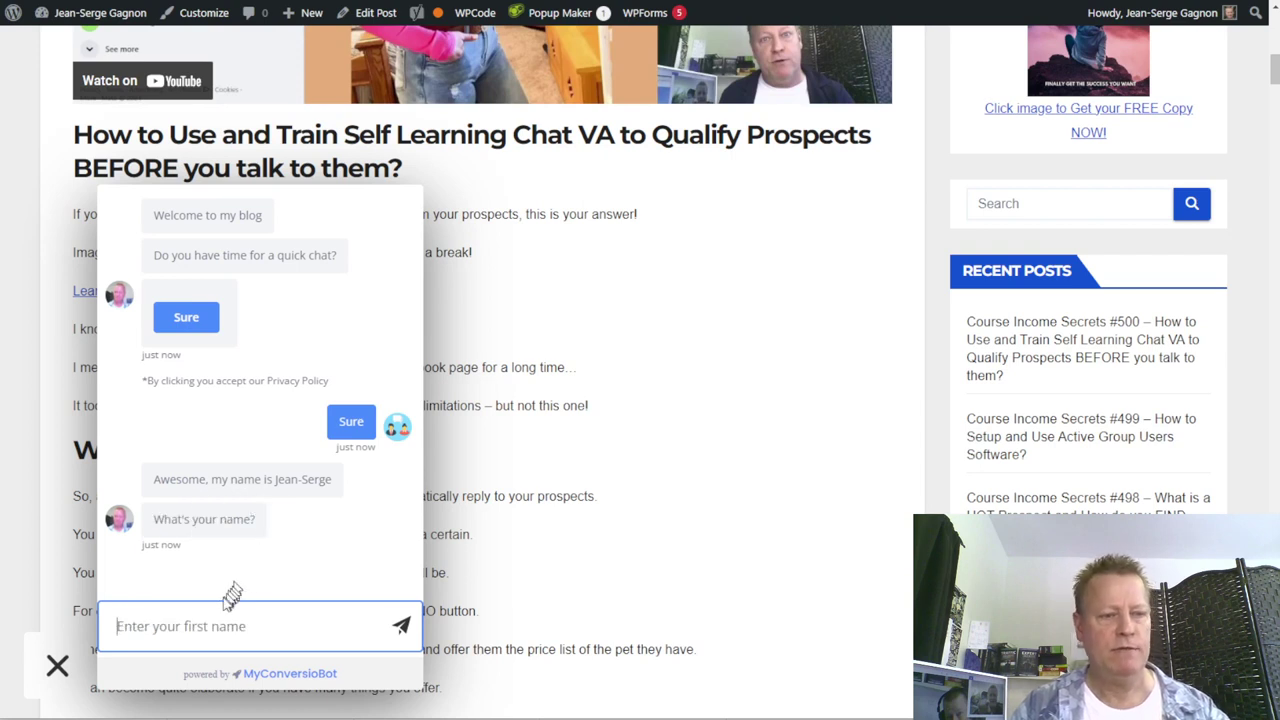
pyautogui.write('Bob')
pyautogui.press('Return')
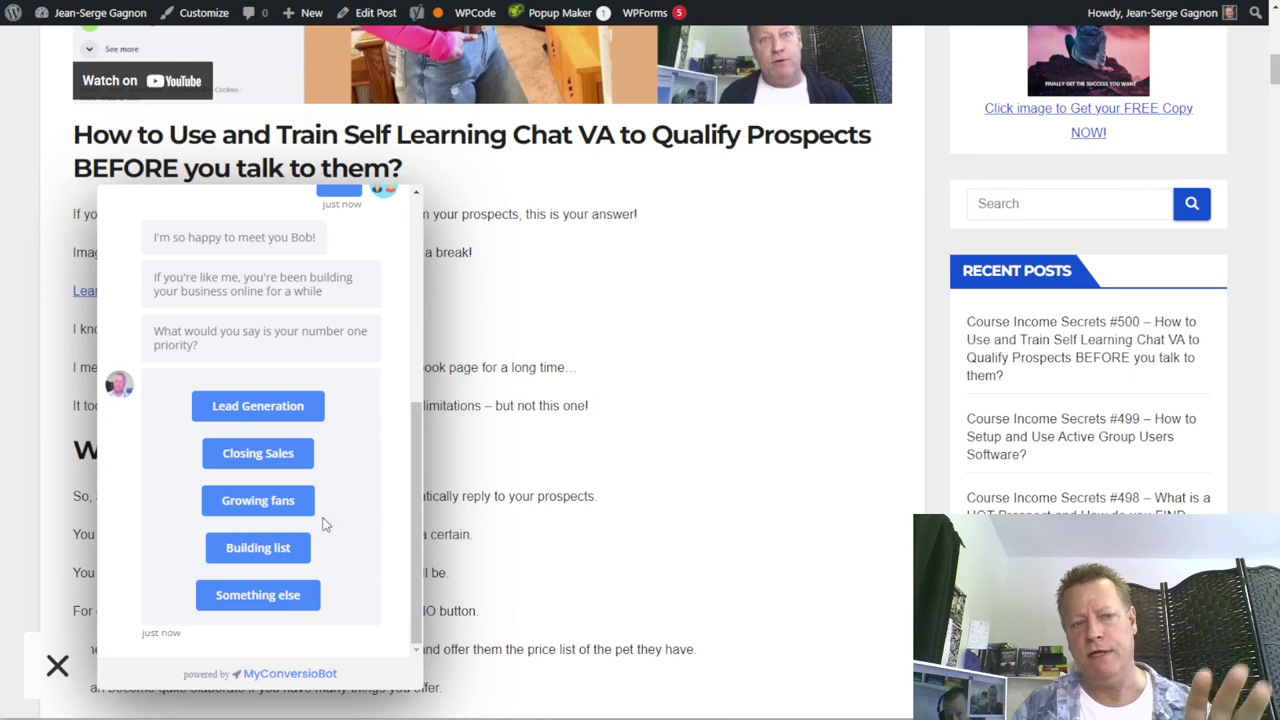
pyautogui.click(57, 665)
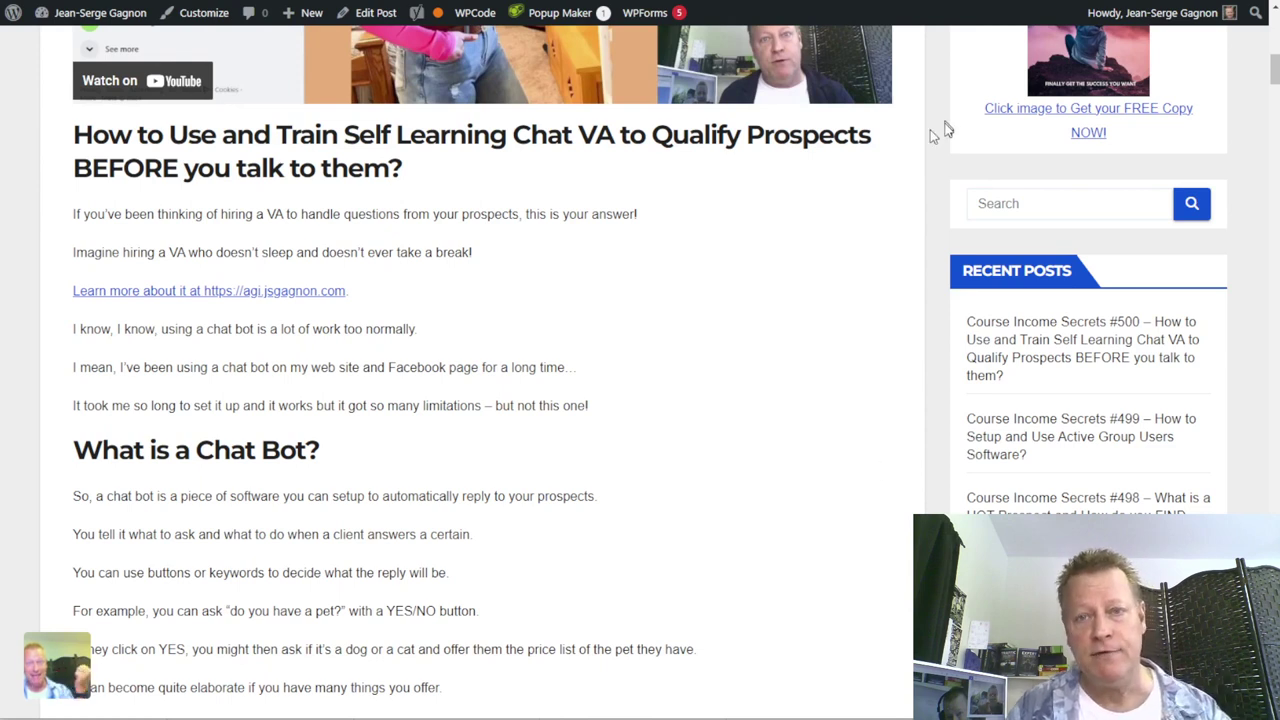
# - Switch back to the Genius Pro Assistant dashboard and look through the logged conversations down to those of 24 February
pyautogui.hotkey('ctrl', 'Tab')
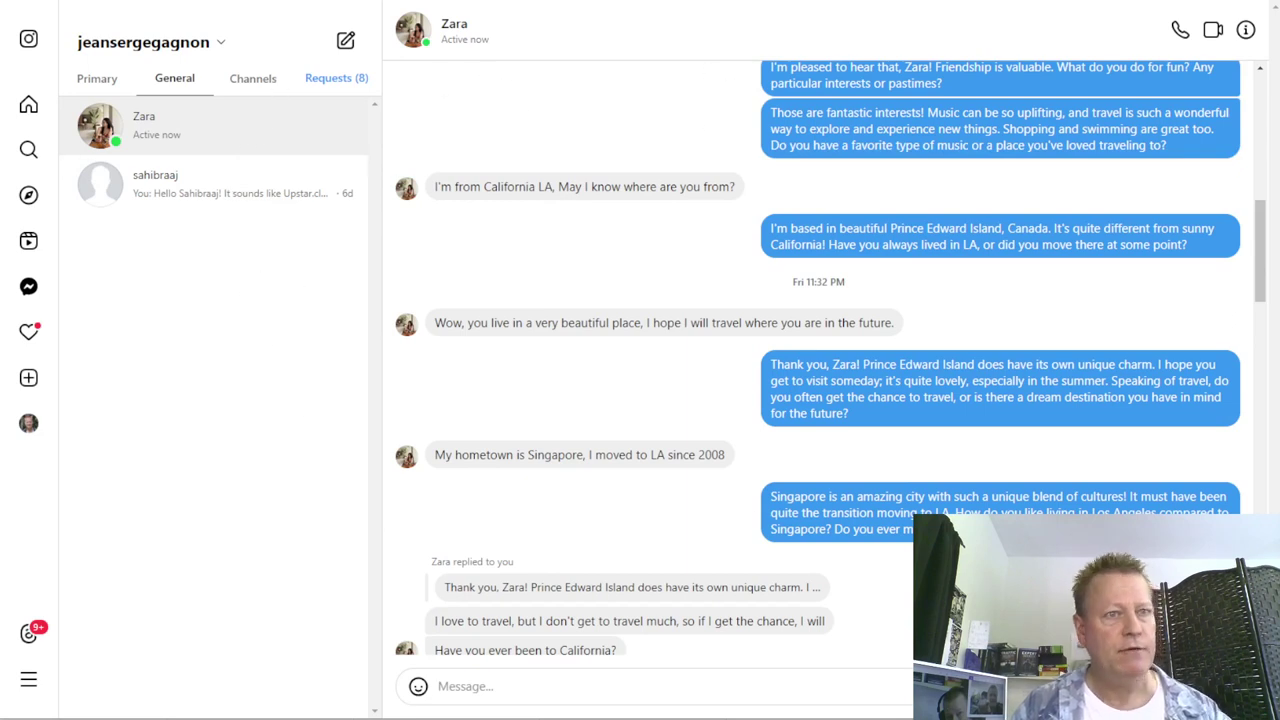
pyautogui.hotkey('ctrl', 'Tab')
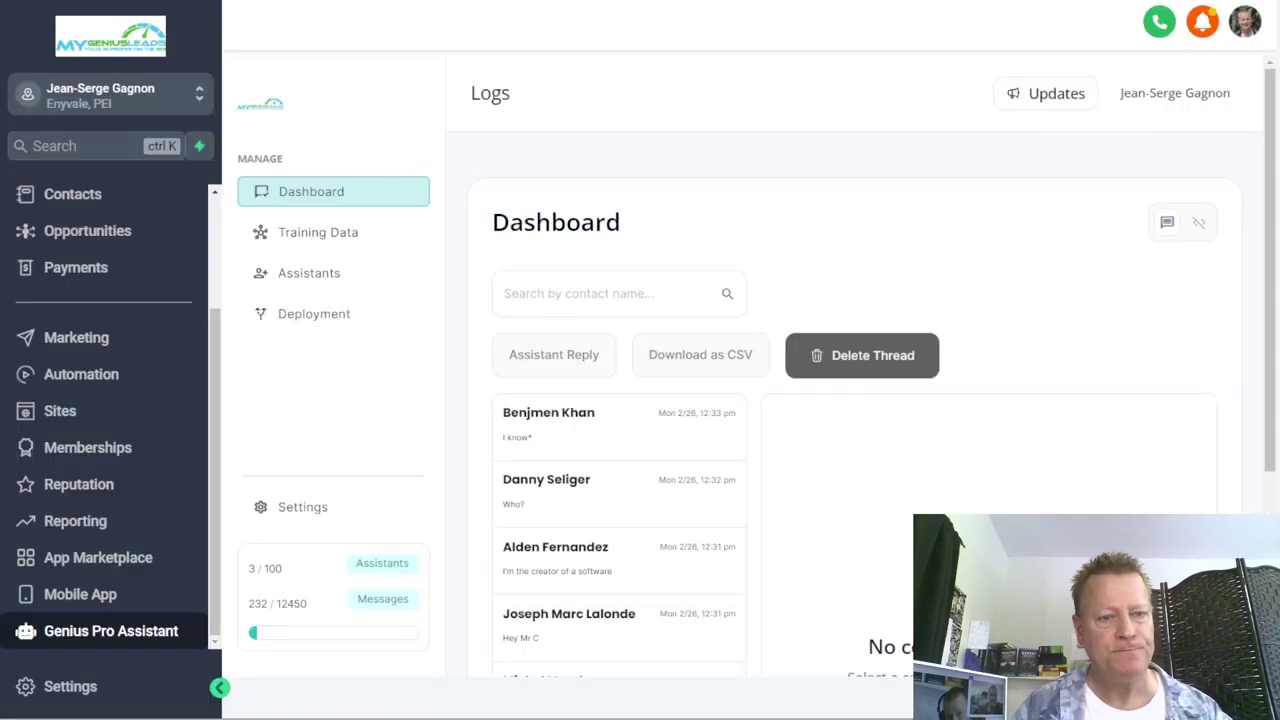
pyautogui.scroll(-10, 609, 486)
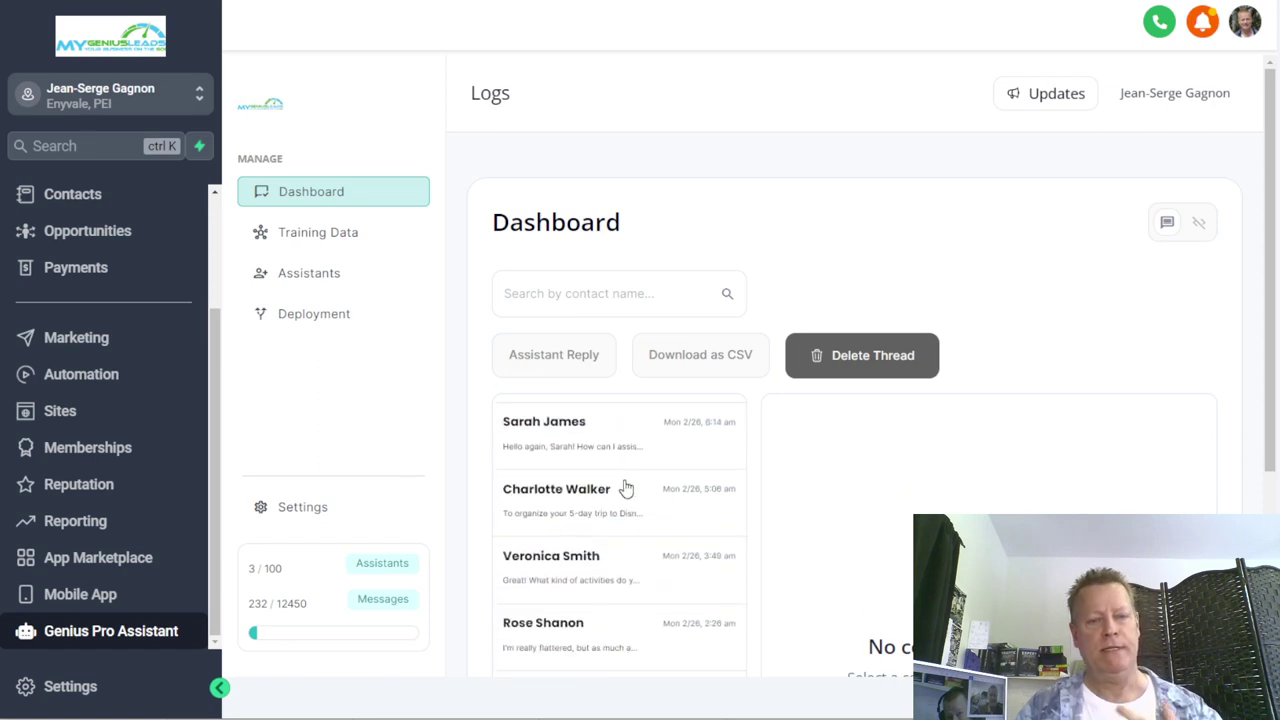
pyautogui.scroll(-5, 625, 488)
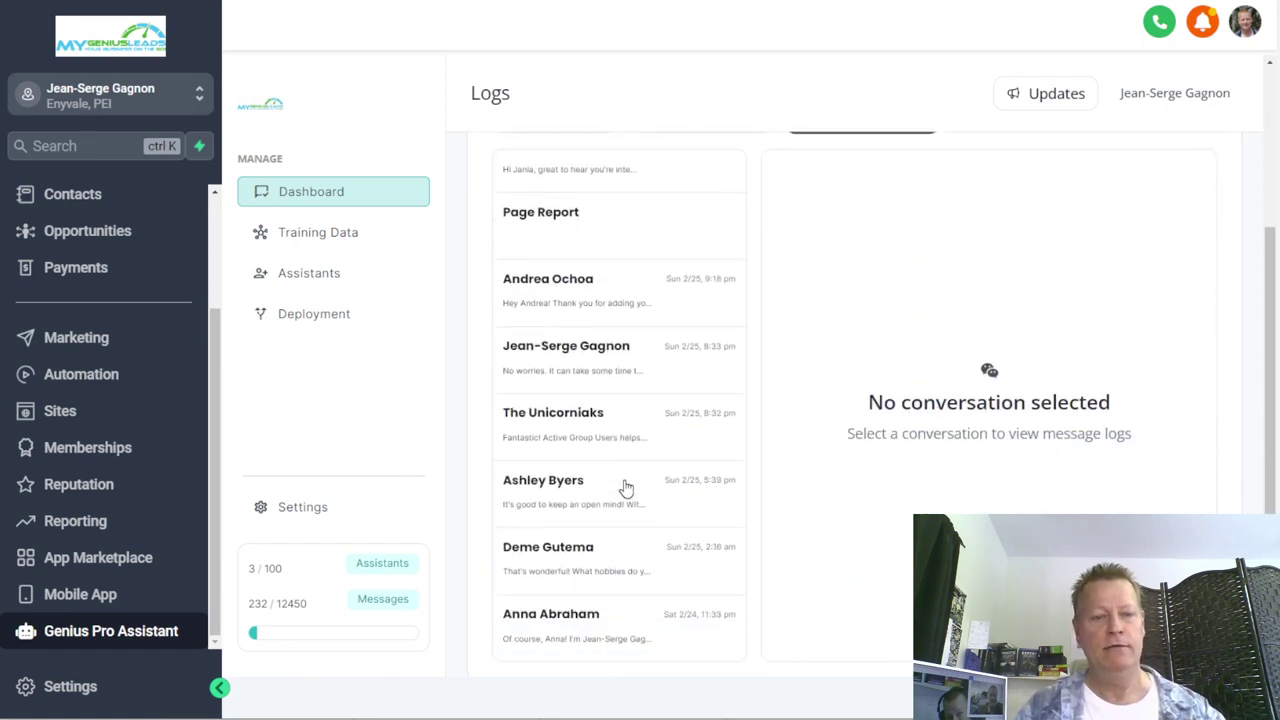
pyautogui.scroll(-4, 625, 488)
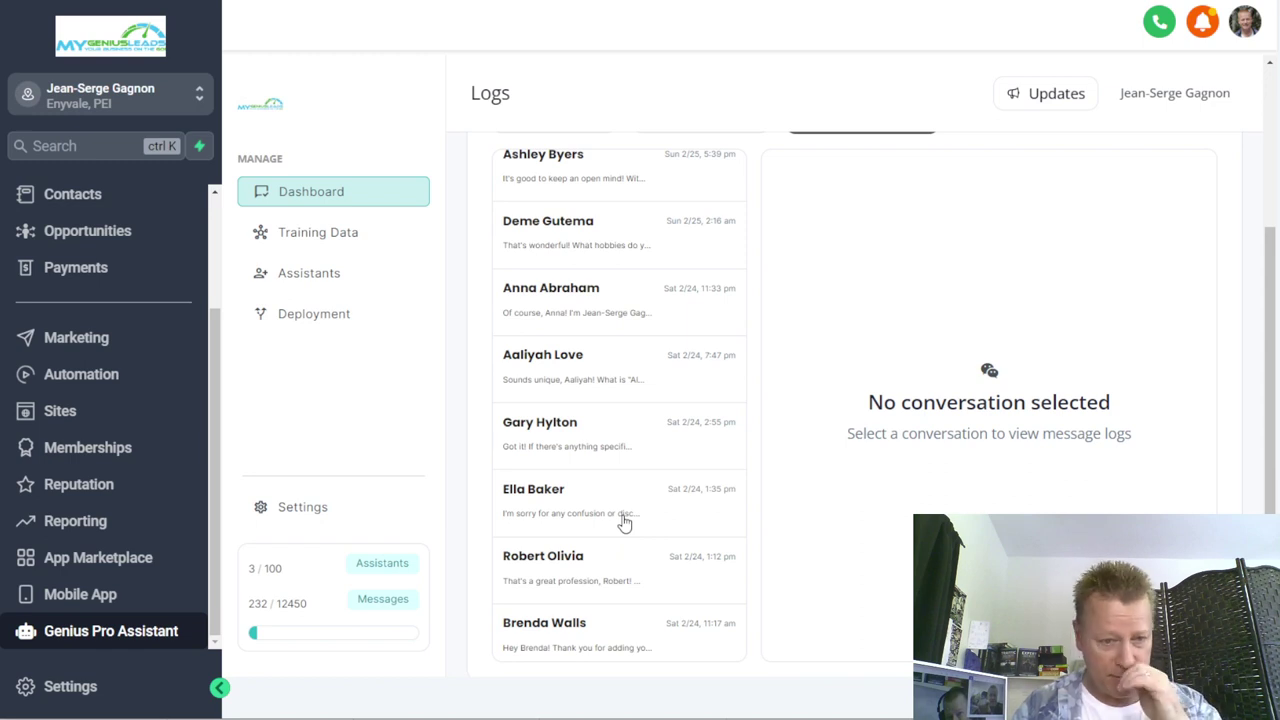
# - Look through the older logged conversations back to 21 February and return to the newest ones
pyautogui.scroll(-7, 625, 520)
pyautogui.scroll(-3, 623, 492)
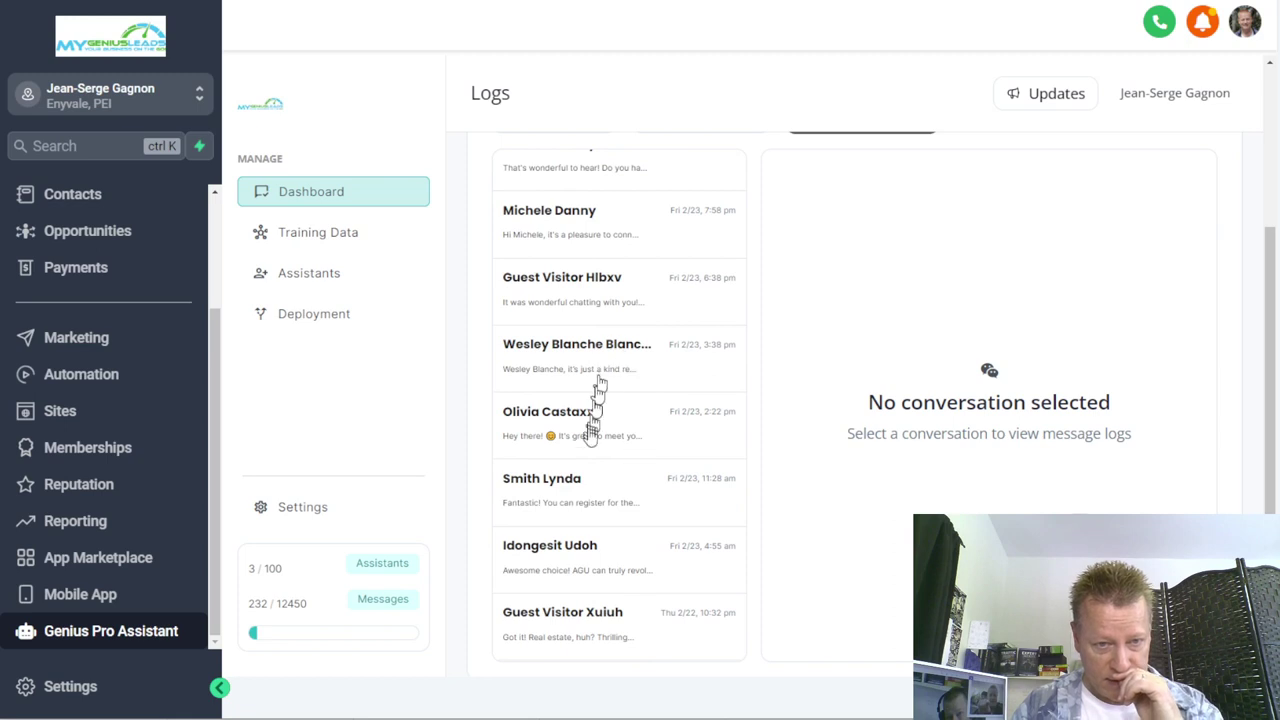
pyautogui.scroll(-8, 620, 500)
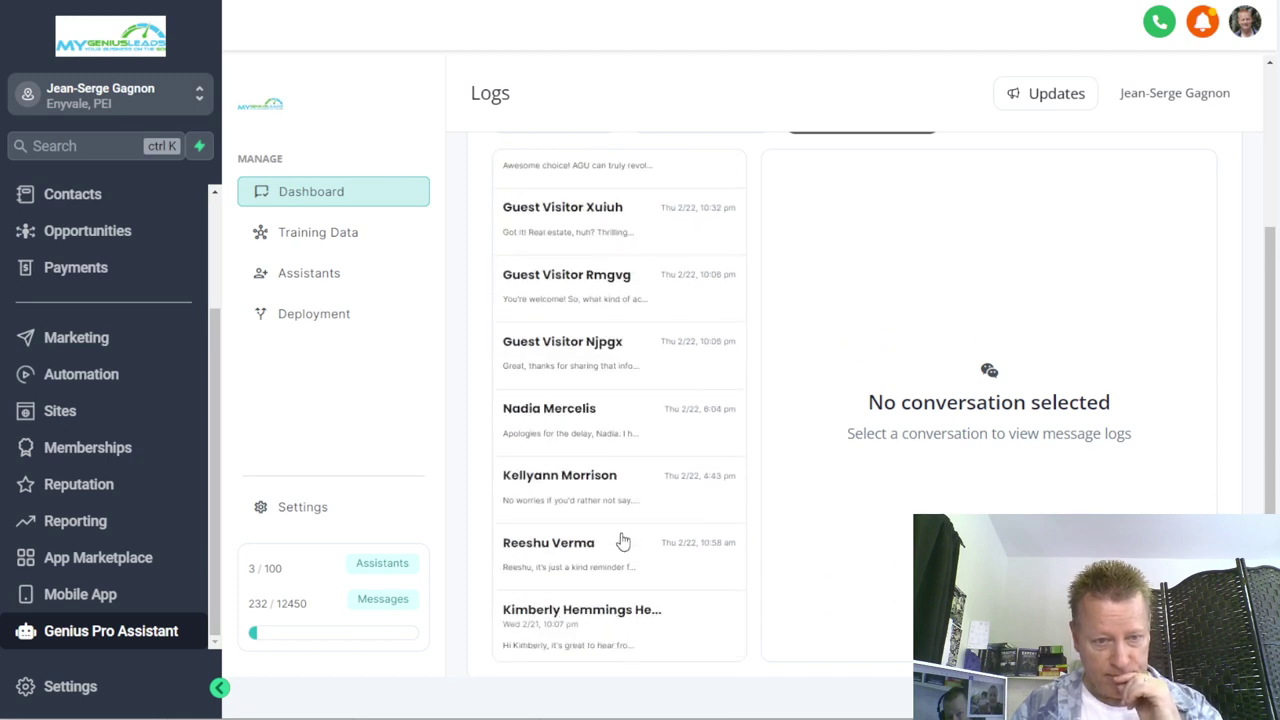
pyautogui.scroll(-1, 608, 490)
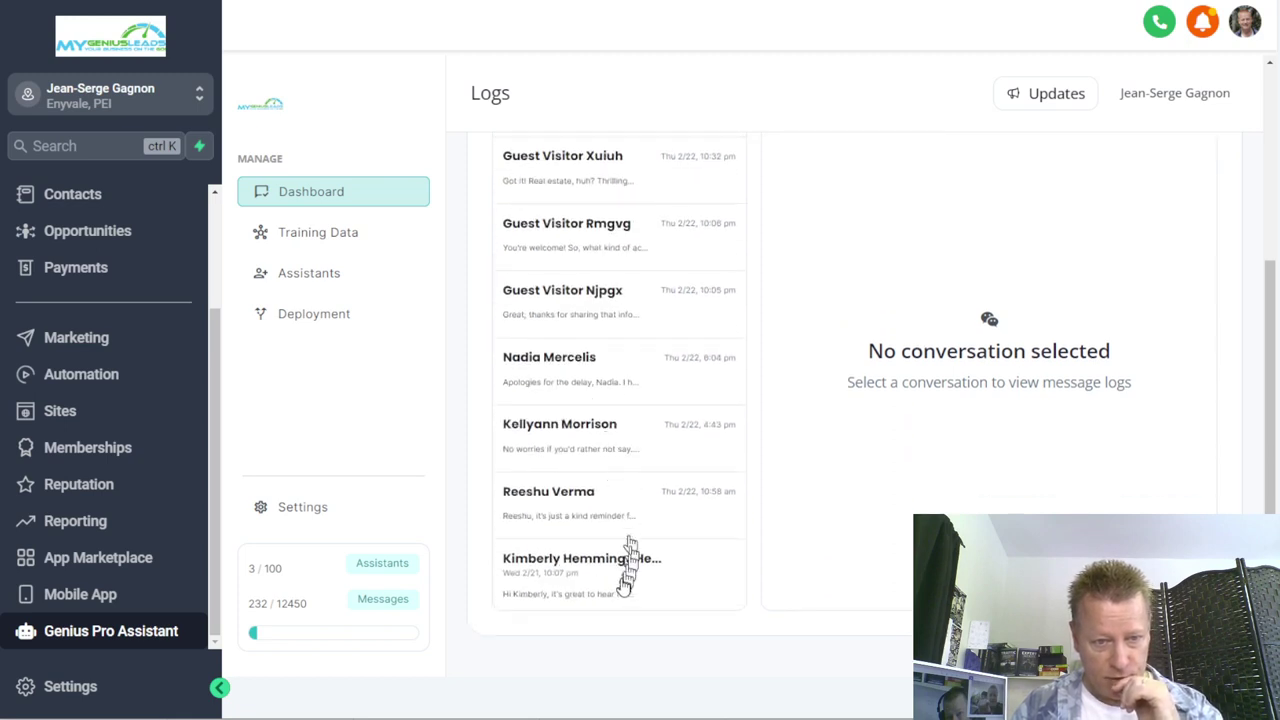
pyautogui.scroll(6, 614, 444)
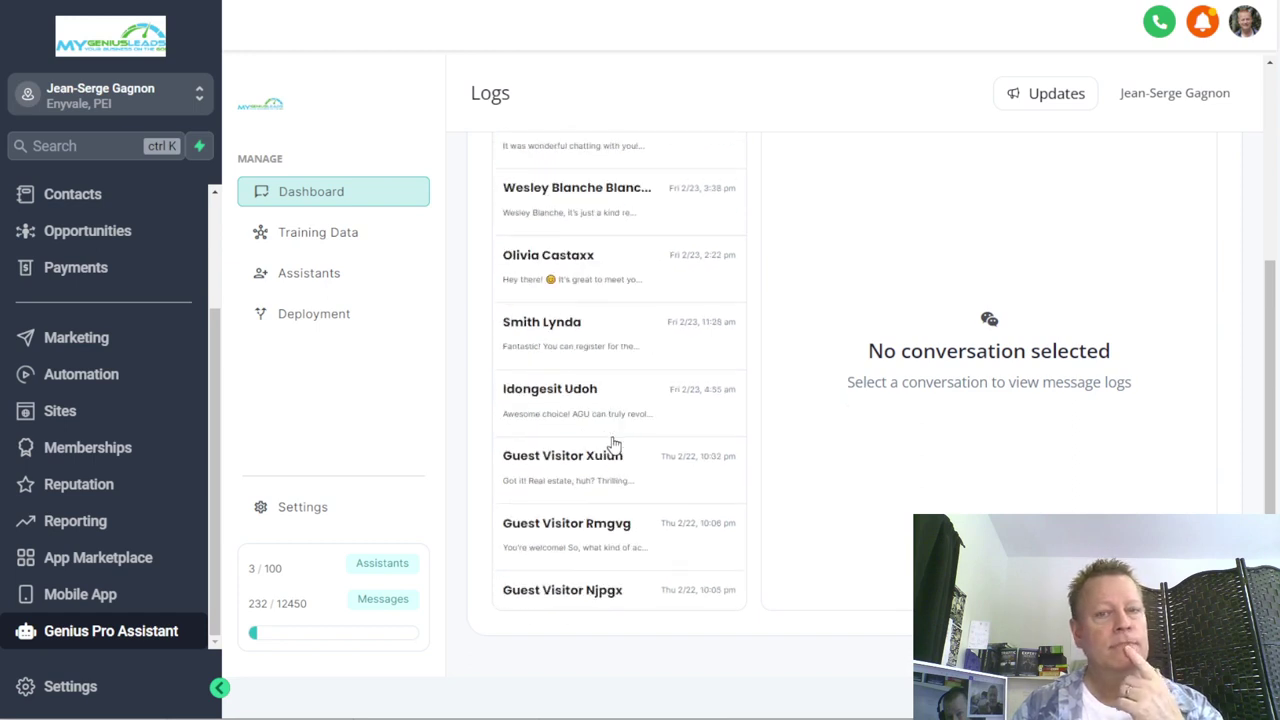
pyautogui.scroll(20, 614, 444)
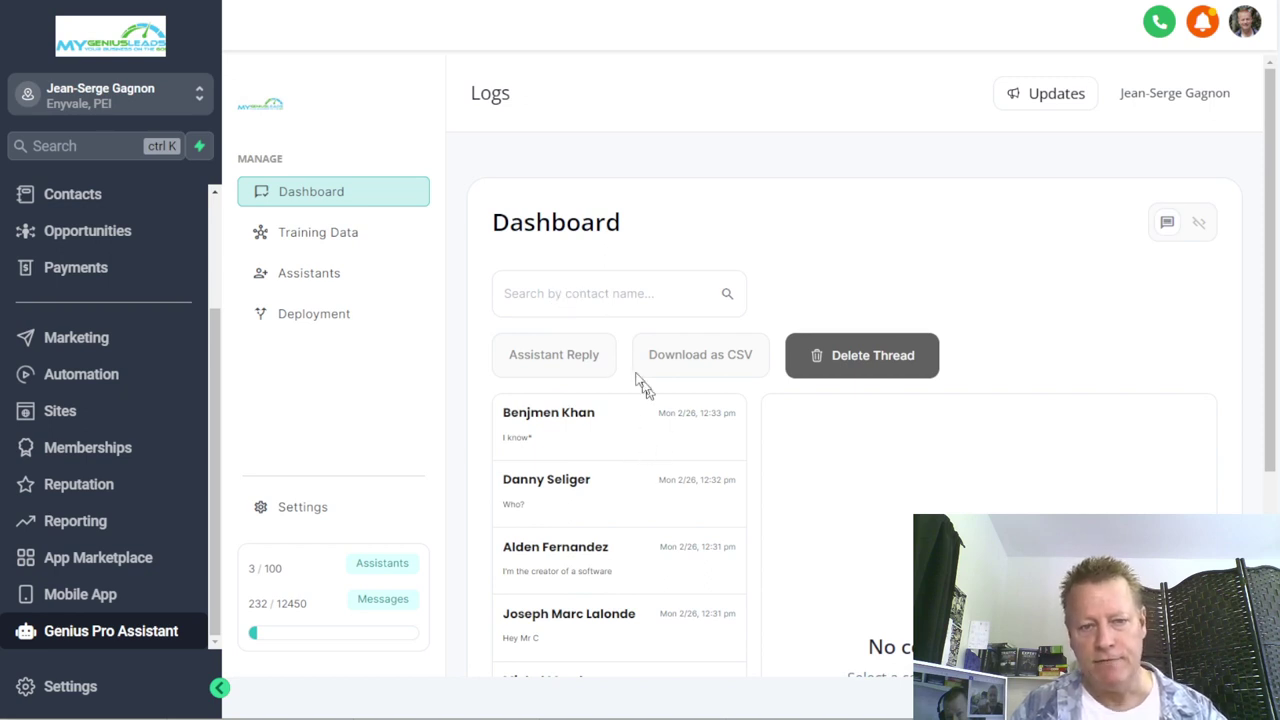
# - Open the 26 February conversation about a 5-day Disneyland Paris trip and skim it to the advice on booking experiences
pyautogui.scroll(-10, 612, 512)
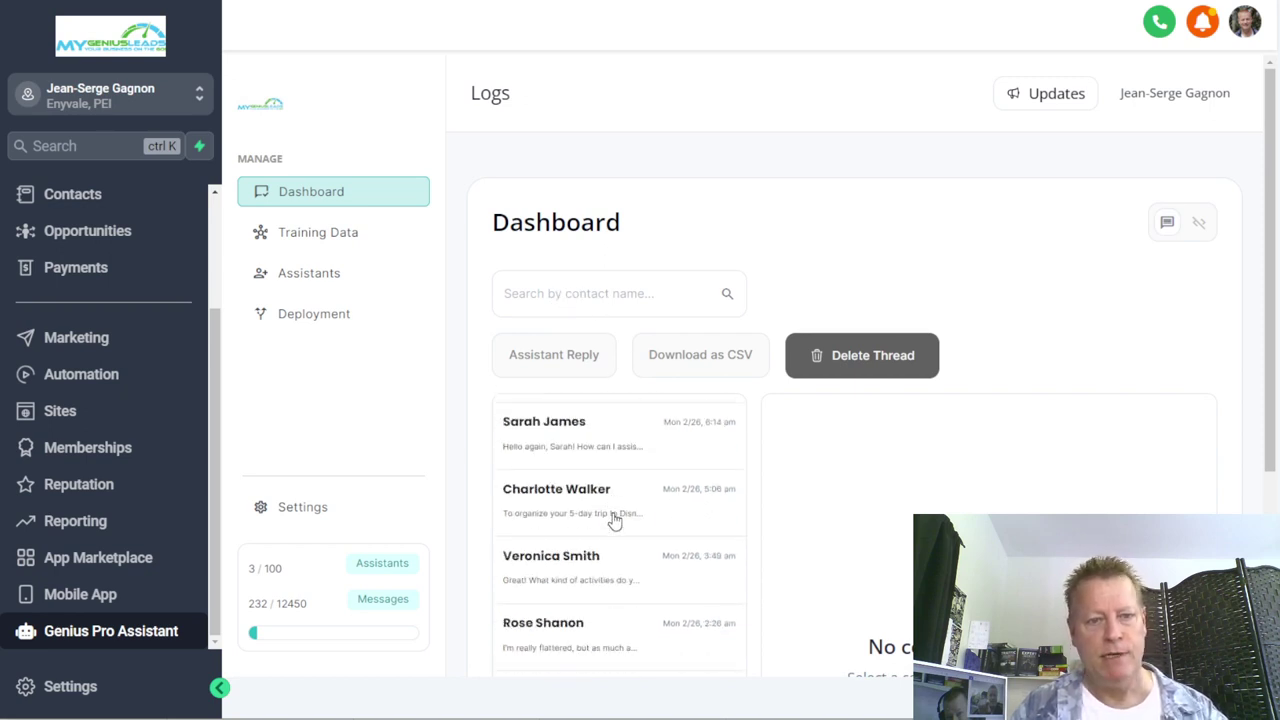
pyautogui.click(614, 514)
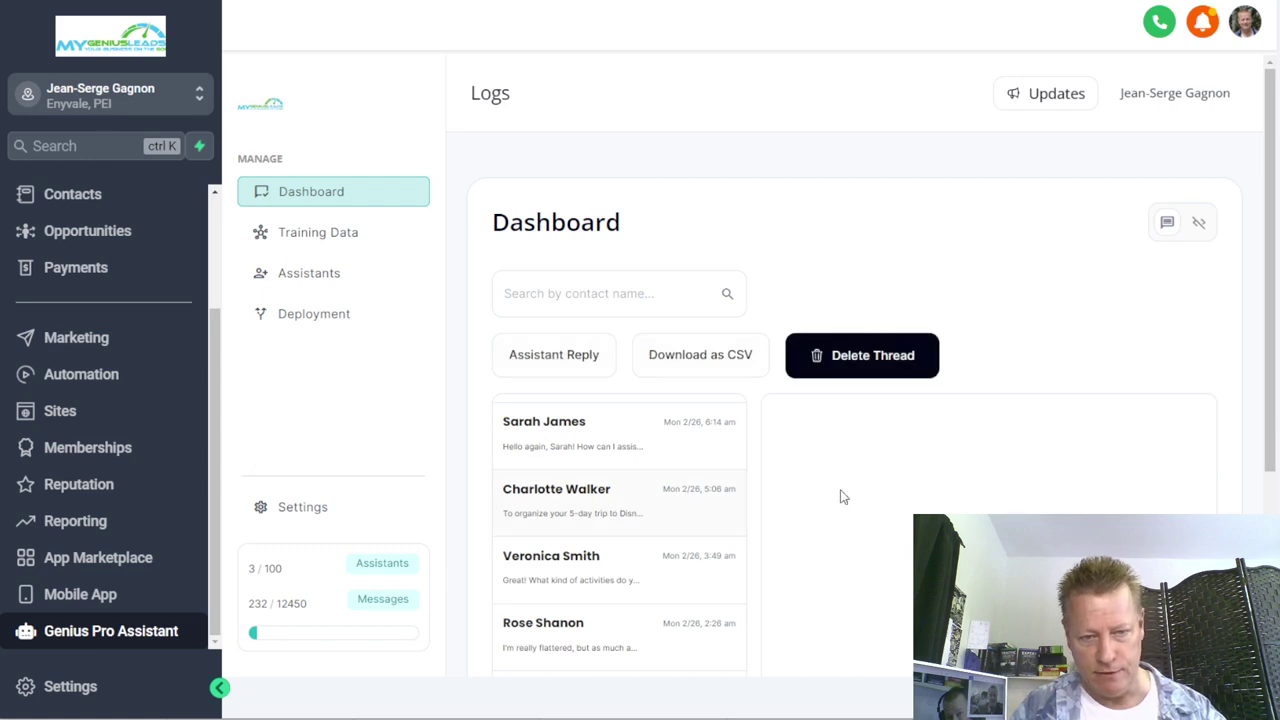
pyautogui.scroll(-3, 1117, 508)
pyautogui.scroll(-15, 1117, 510)
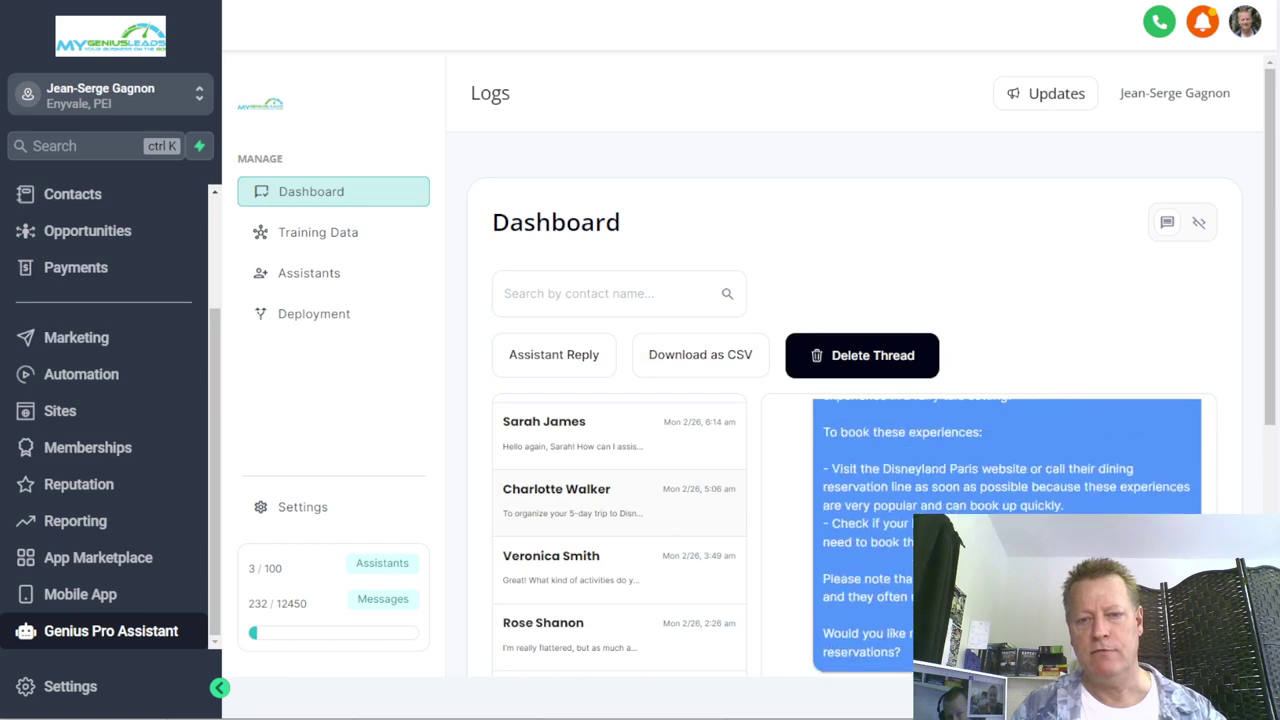
# - Read the Disneyland Paris conversation from its beginning through to the assistant's Eurostar ticket booking instructions
pyautogui.scroll(15, 1117, 510)
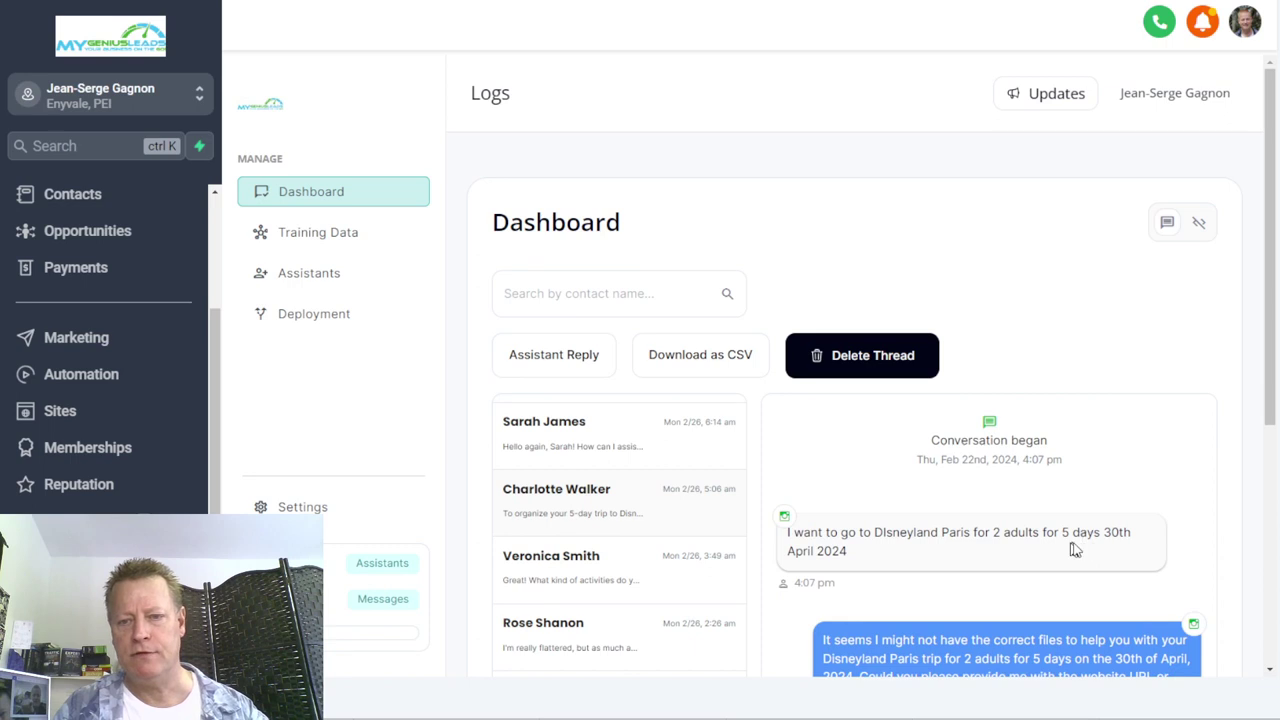
pyautogui.scroll(-3, 971, 569)
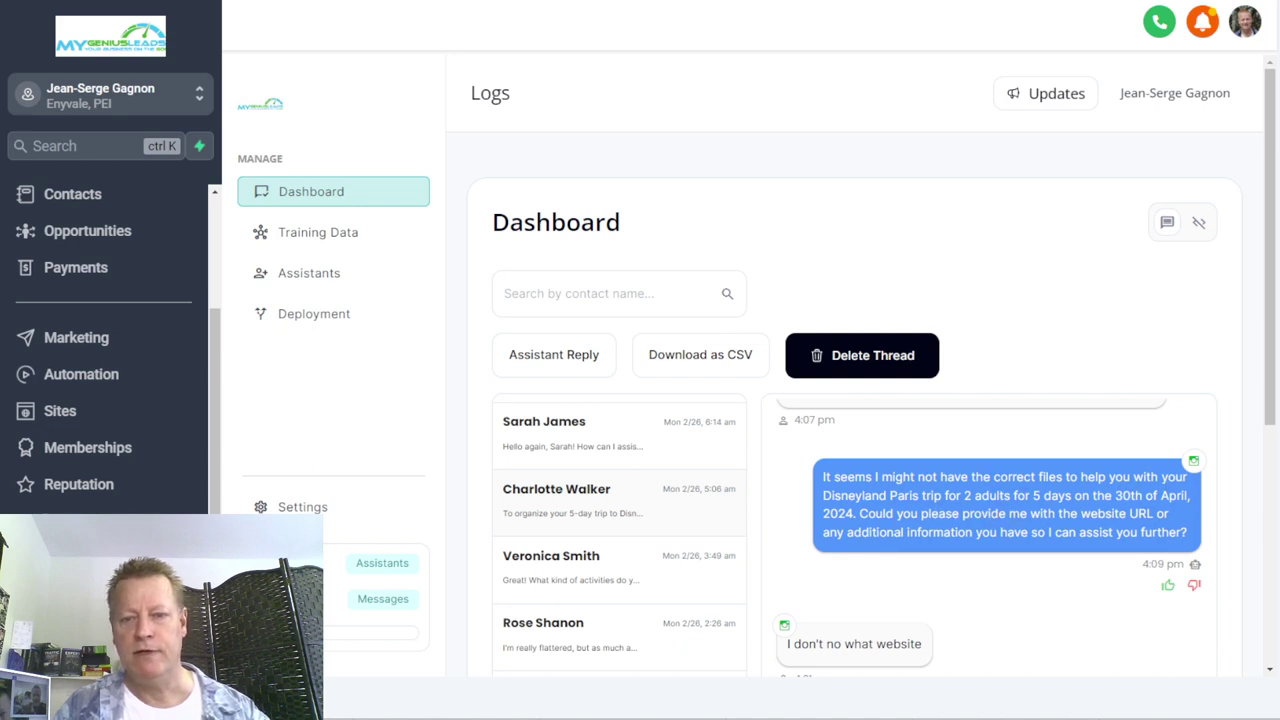
pyautogui.scroll(-1, 989, 535)
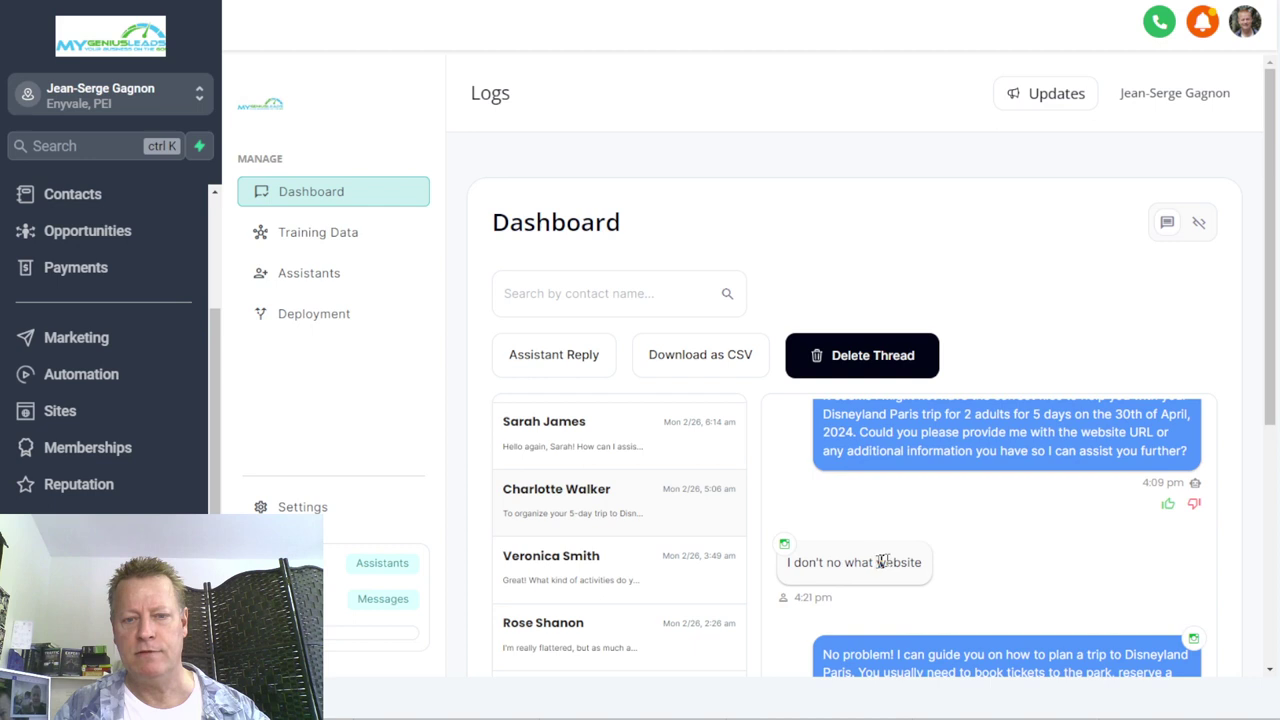
pyautogui.scroll(-2, 900, 545)
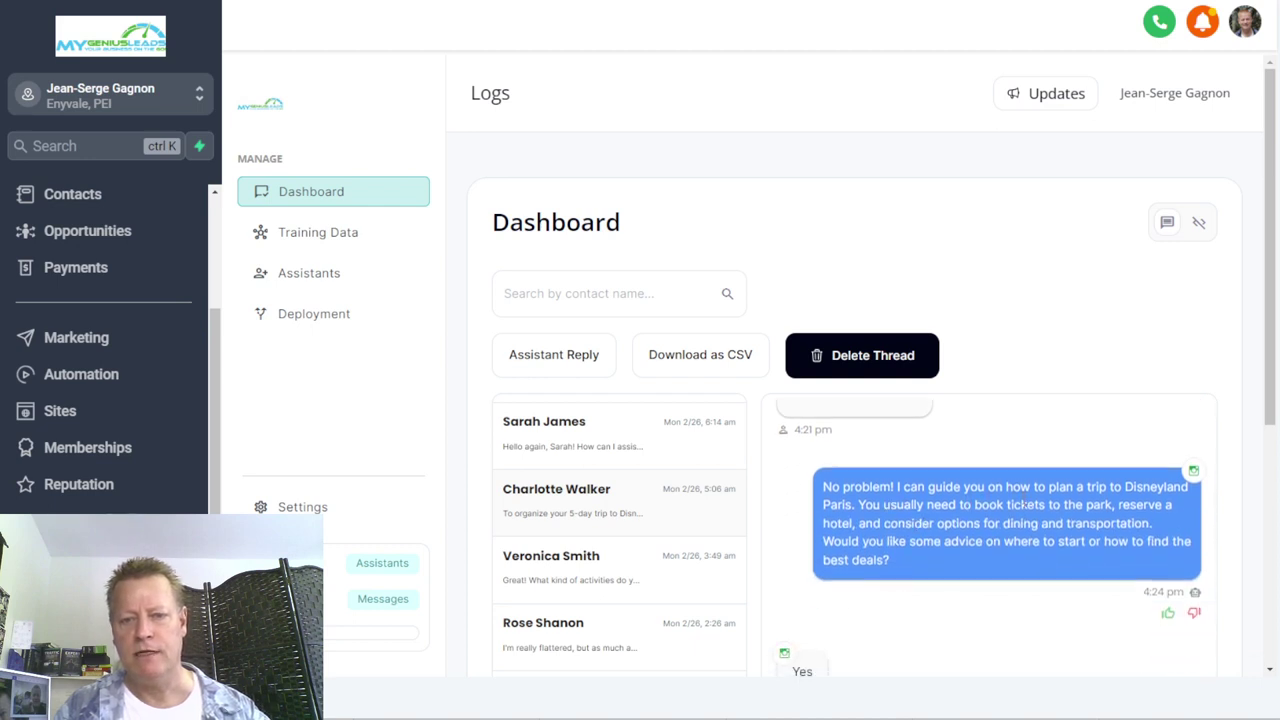
pyautogui.scroll(-2, 1000, 514)
pyautogui.scroll(-2, 950, 558)
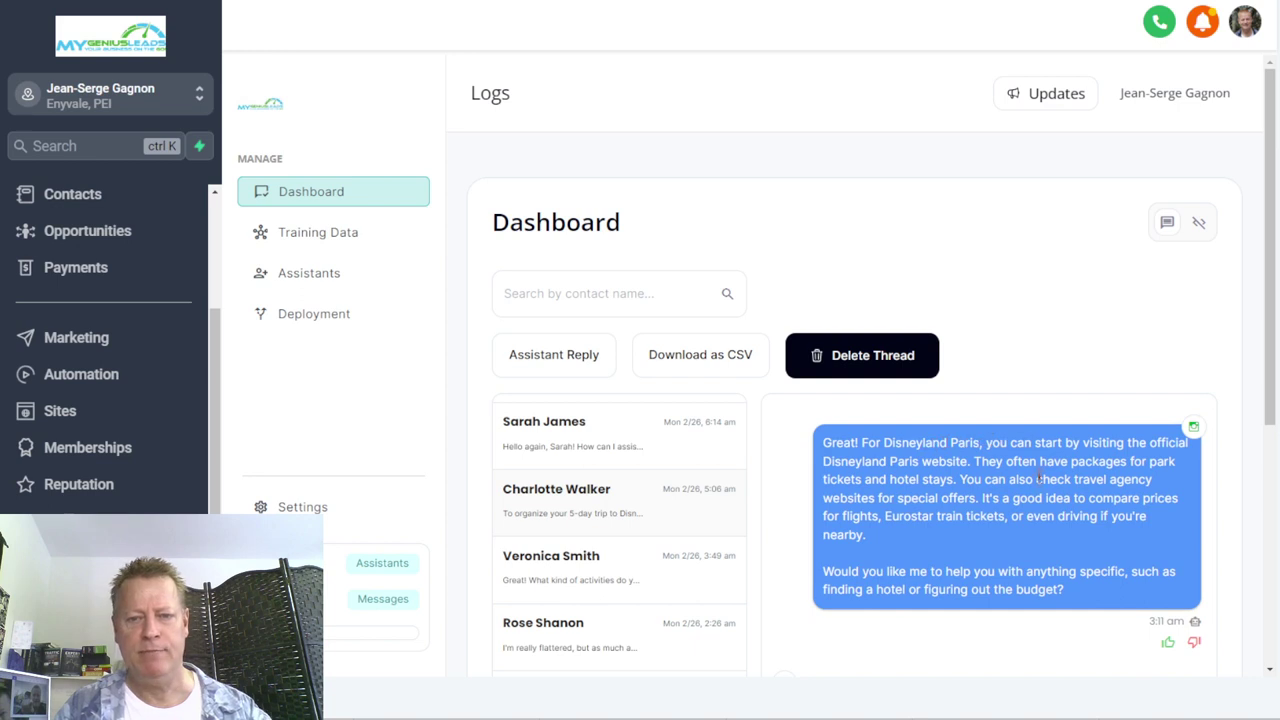
pyautogui.scroll(-2, 960, 507)
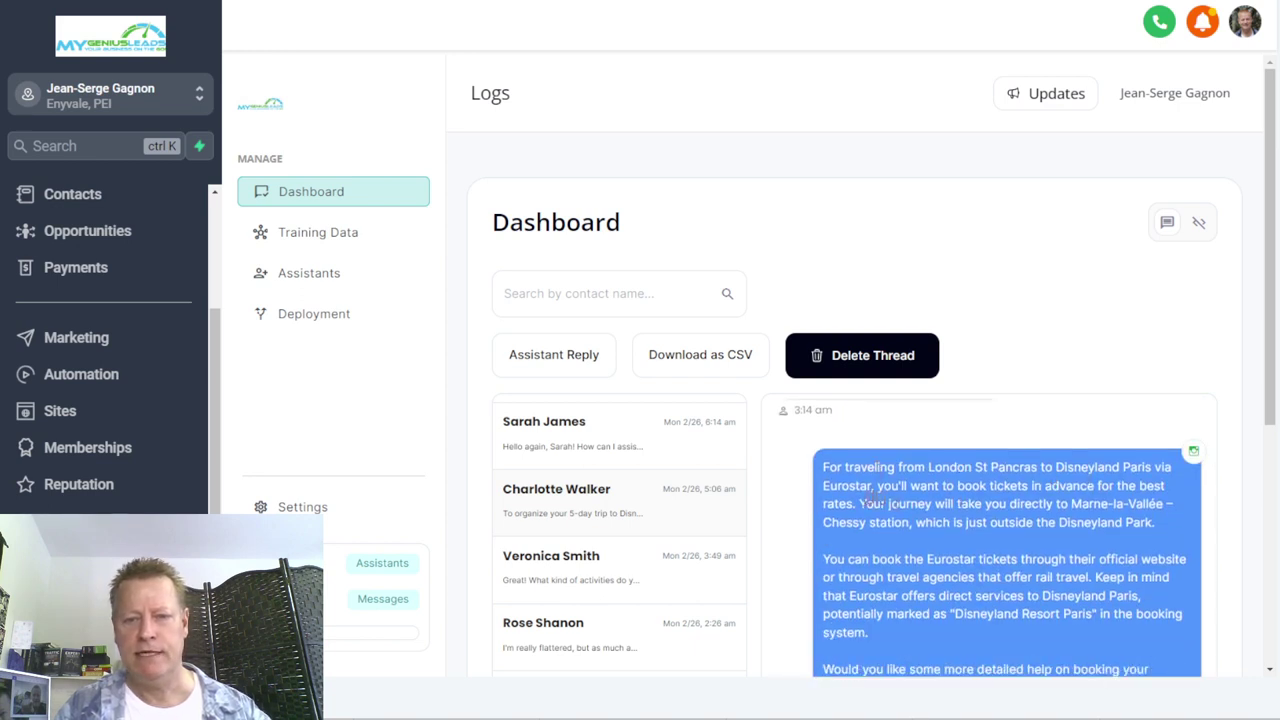
pyautogui.scroll(-5, 928, 498)
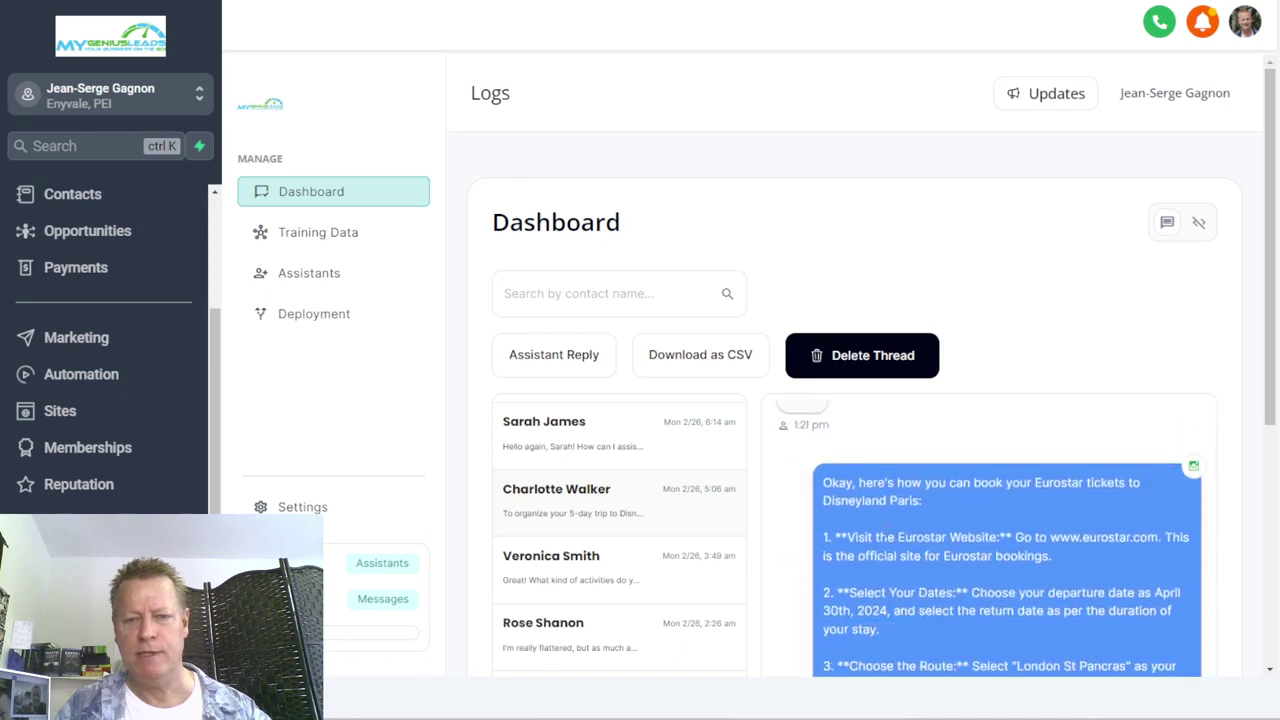
# - Highlight the "Visit the Eurostar Website" and "Select Your Dates" instructions in the assistant's reply and read the remaining booking steps
pyautogui.moveTo(846, 464); pyautogui.dragTo(986, 485)
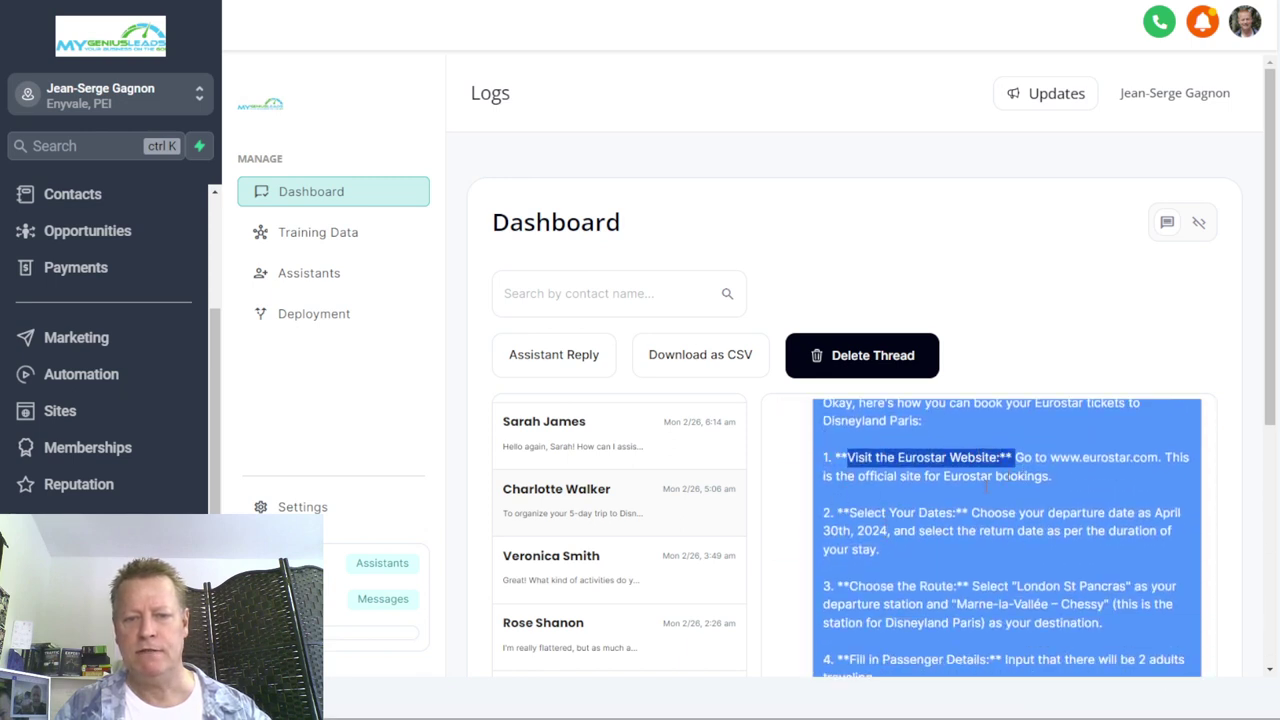
pyautogui.moveTo(837, 512); pyautogui.dragTo(926, 528)
pyautogui.scroll(-3, 927, 520)
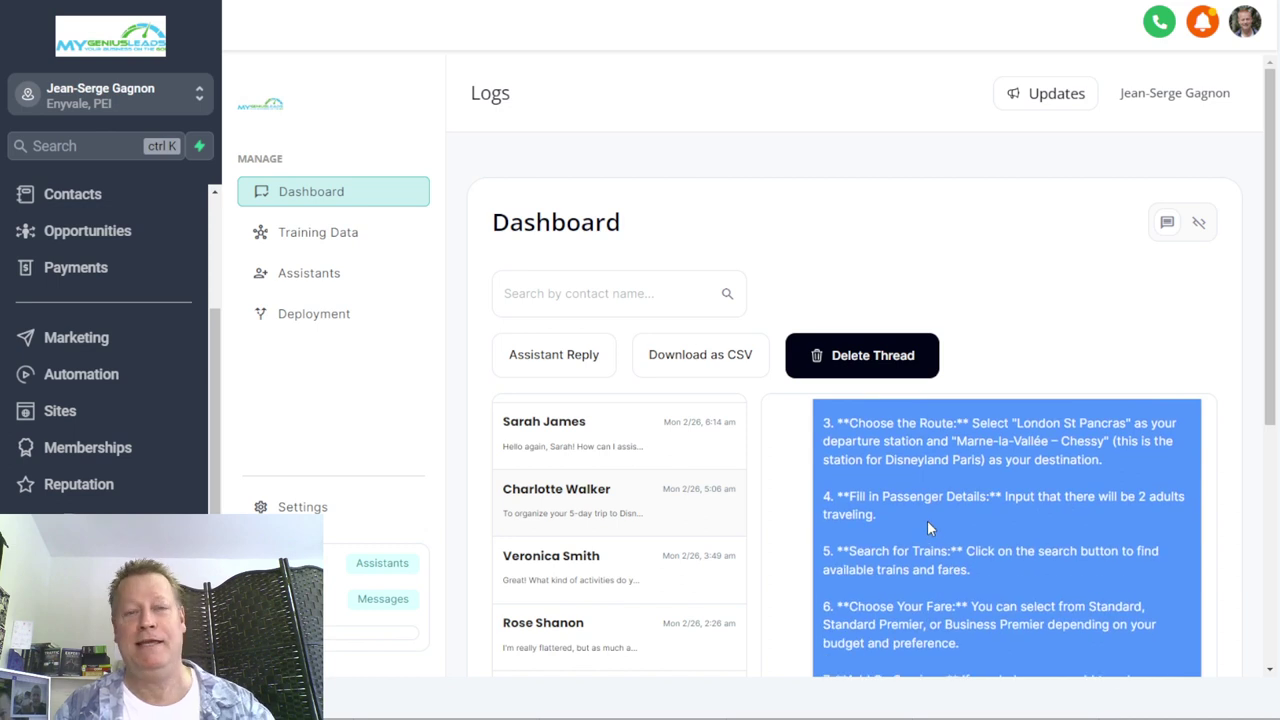
pyautogui.scroll(3, 899, 505)
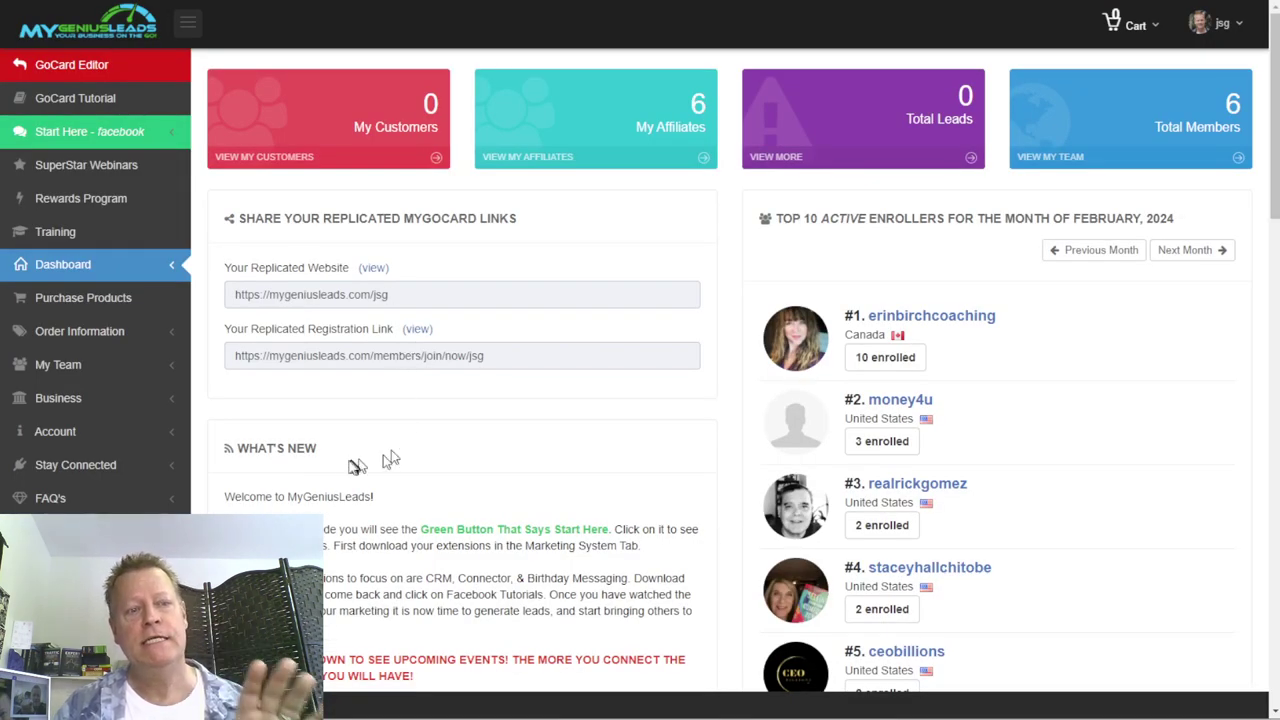
# - Visit the replicated MyGeniusLeads website and look through its coaching, Genius Connector and Genius Scheduler sections
pyautogui.tripleClick(392, 296)
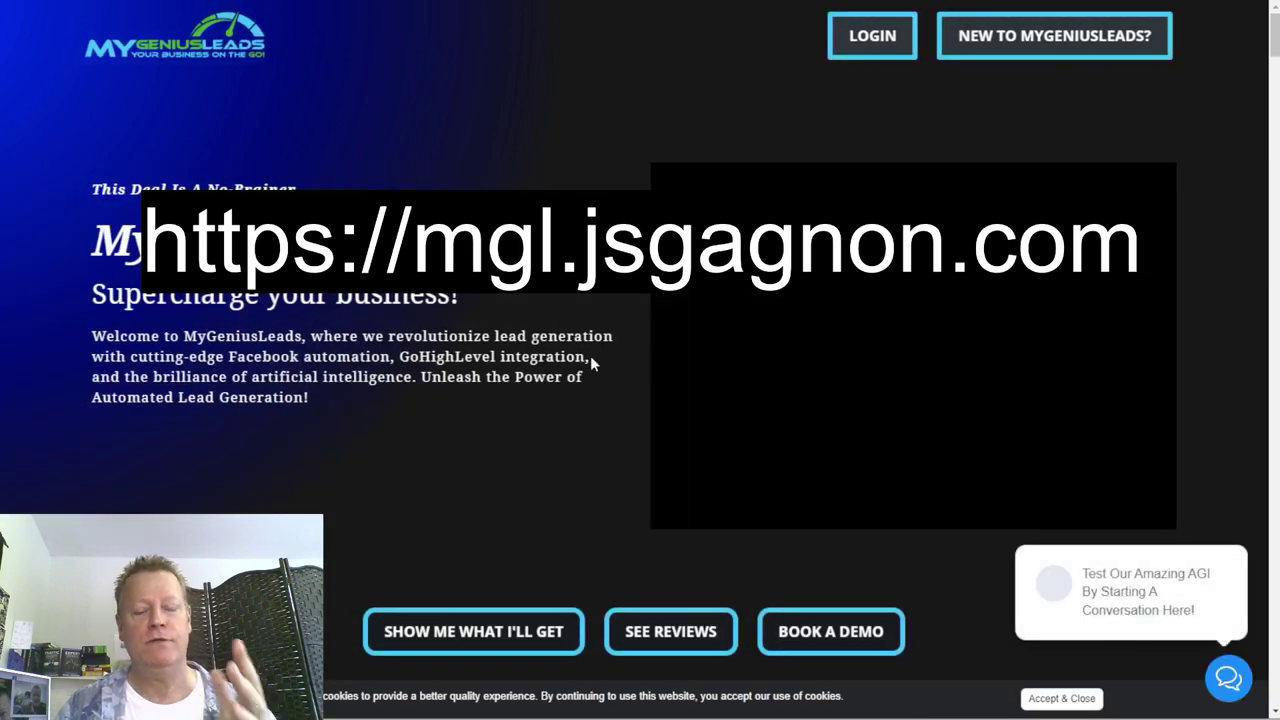
pyautogui.scroll(-10, 595, 346)
pyautogui.scroll(-6, 624, 332)
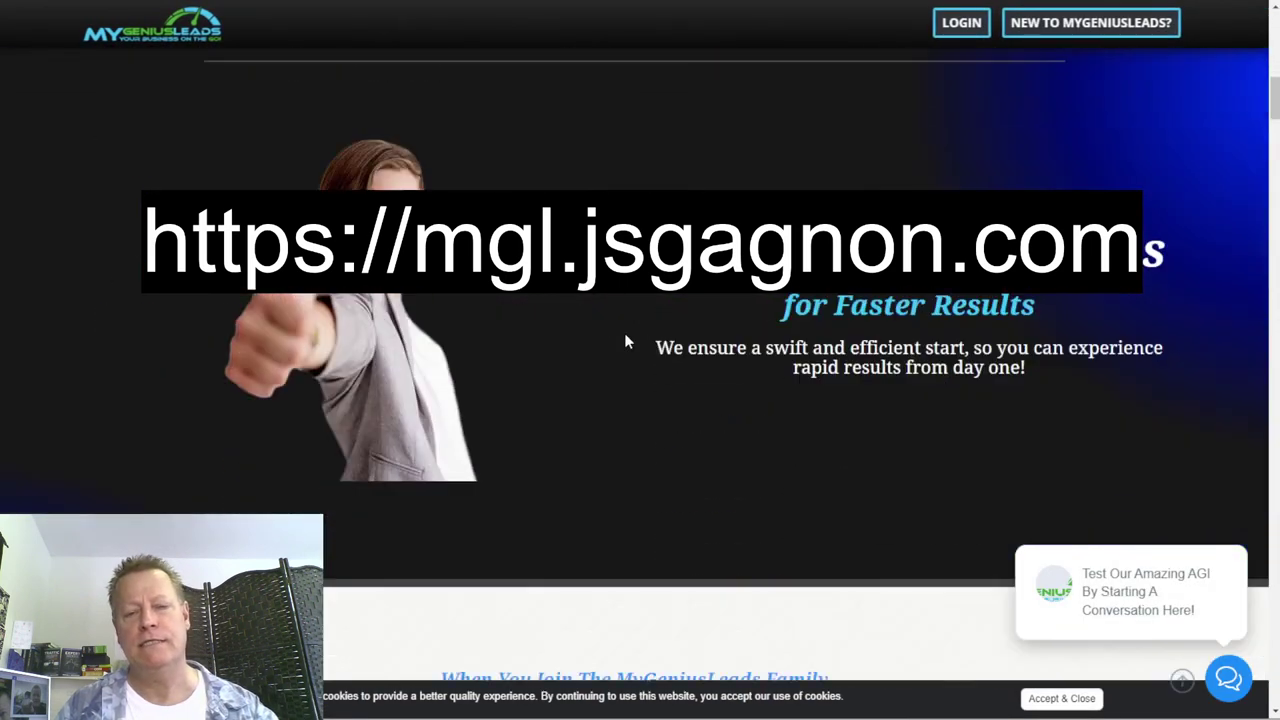
pyautogui.scroll(-3, 620, 330)
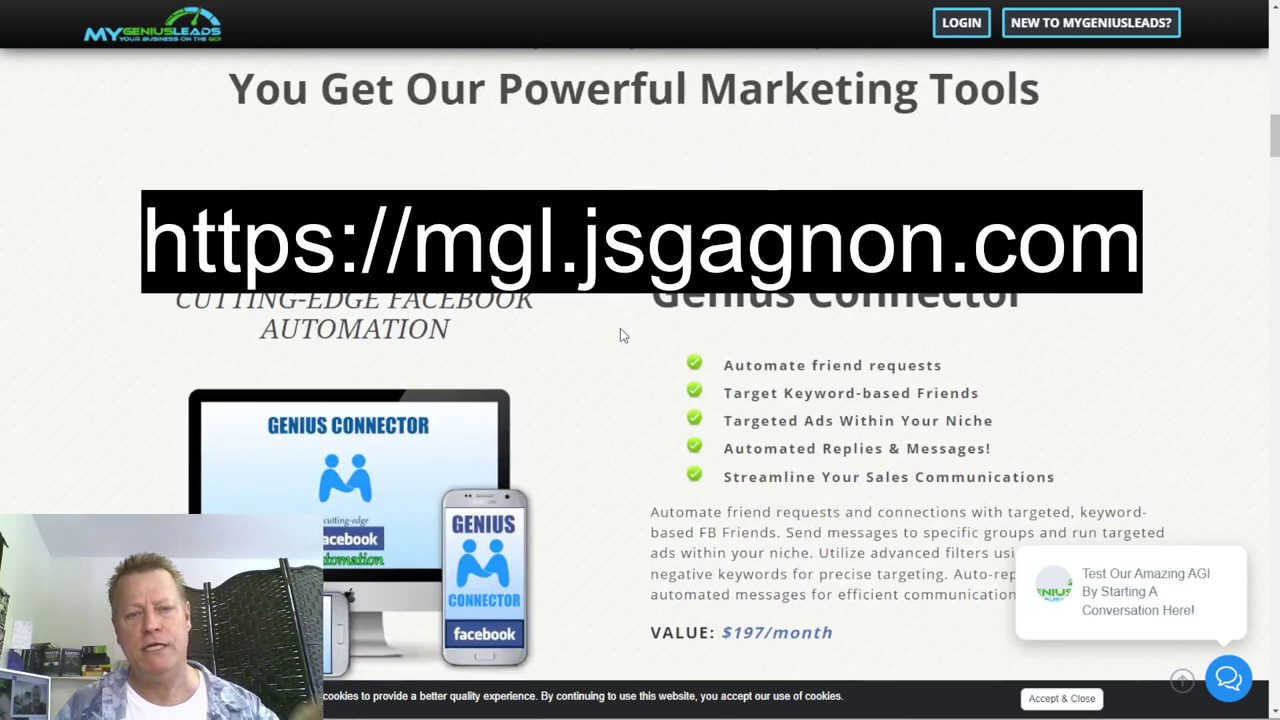
pyautogui.scroll(-10, 621, 335)
pyautogui.scroll(-8, 620, 328)
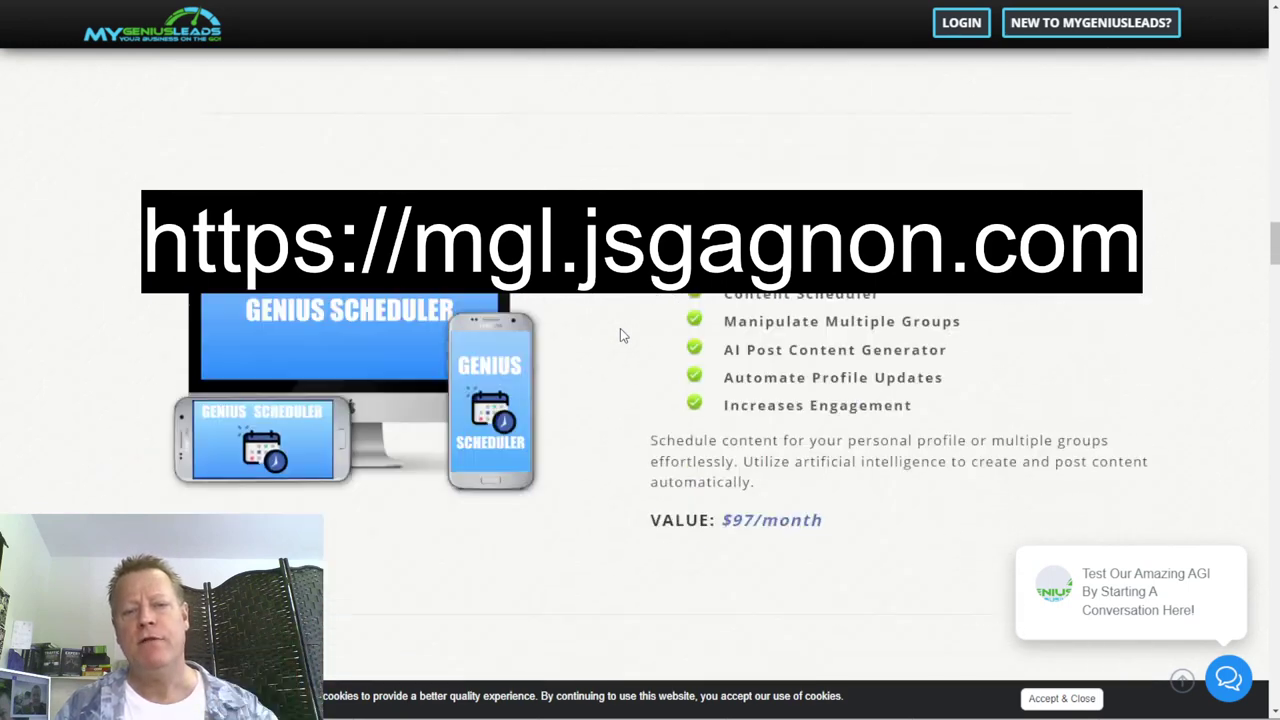
pyautogui.scroll(10, 620, 327)
pyautogui.scroll(15, 603, 318)
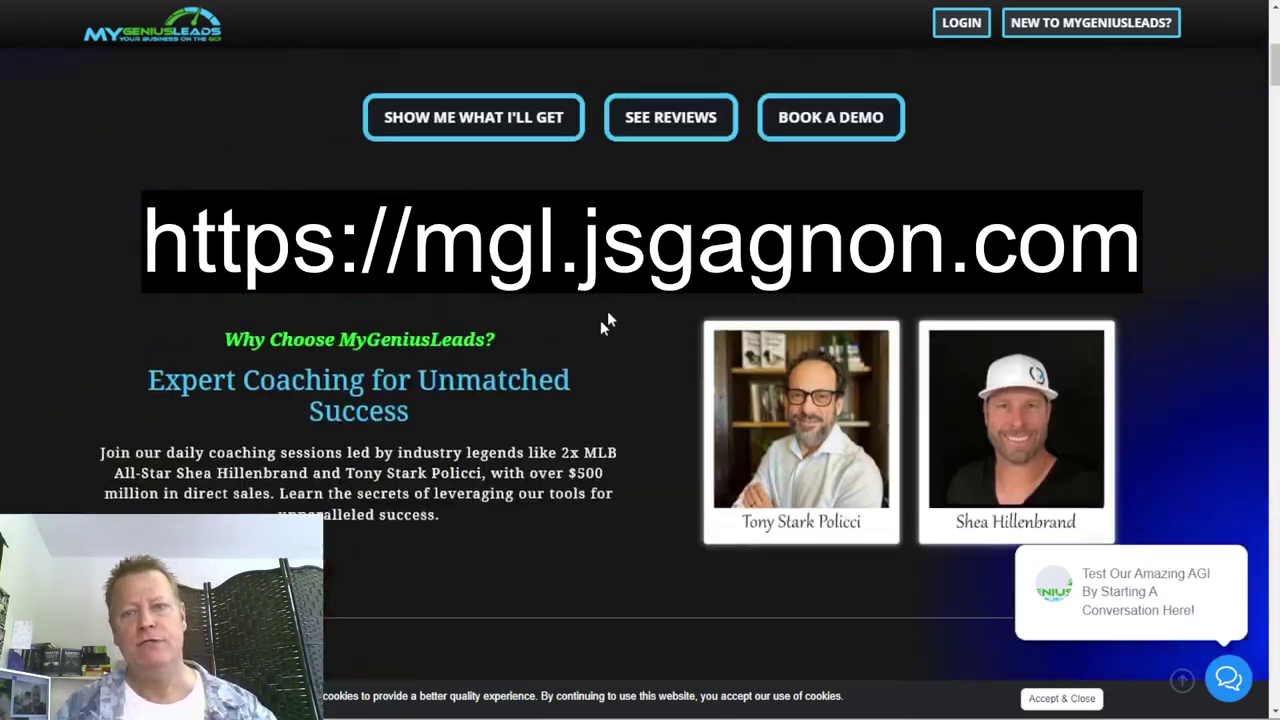
# - Return to the MyGeniusLeads member dashboard and look over its overview, including the replicated links and product purchasing option
pyautogui.click(1068, 33)
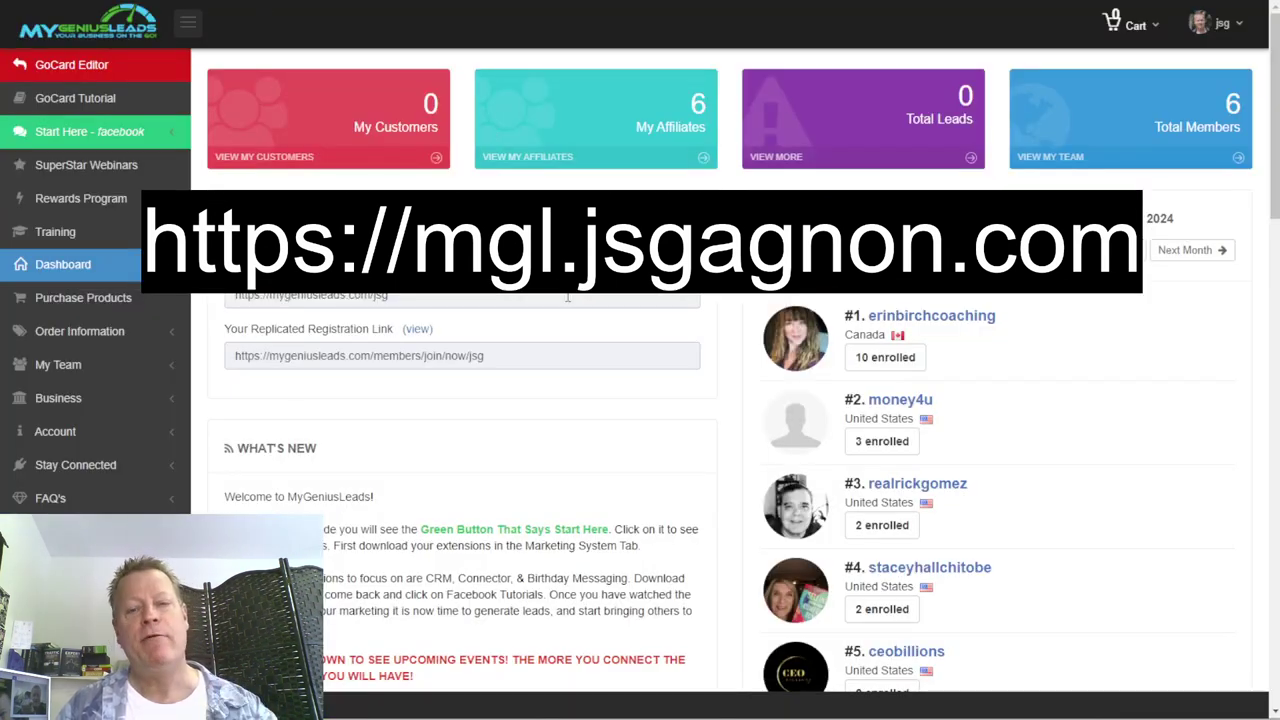
pyautogui.scroll(-3, 812, 355)
pyautogui.scroll(3, 656, 333)
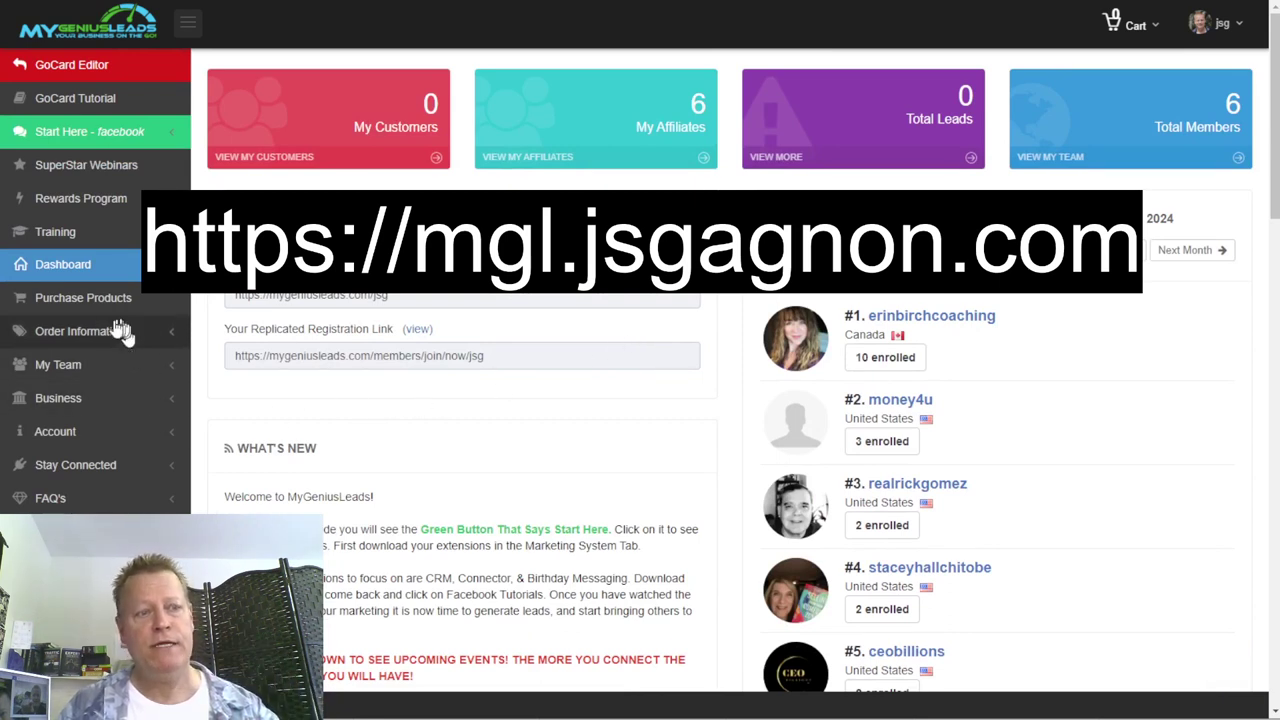
pyautogui.click(83, 305)
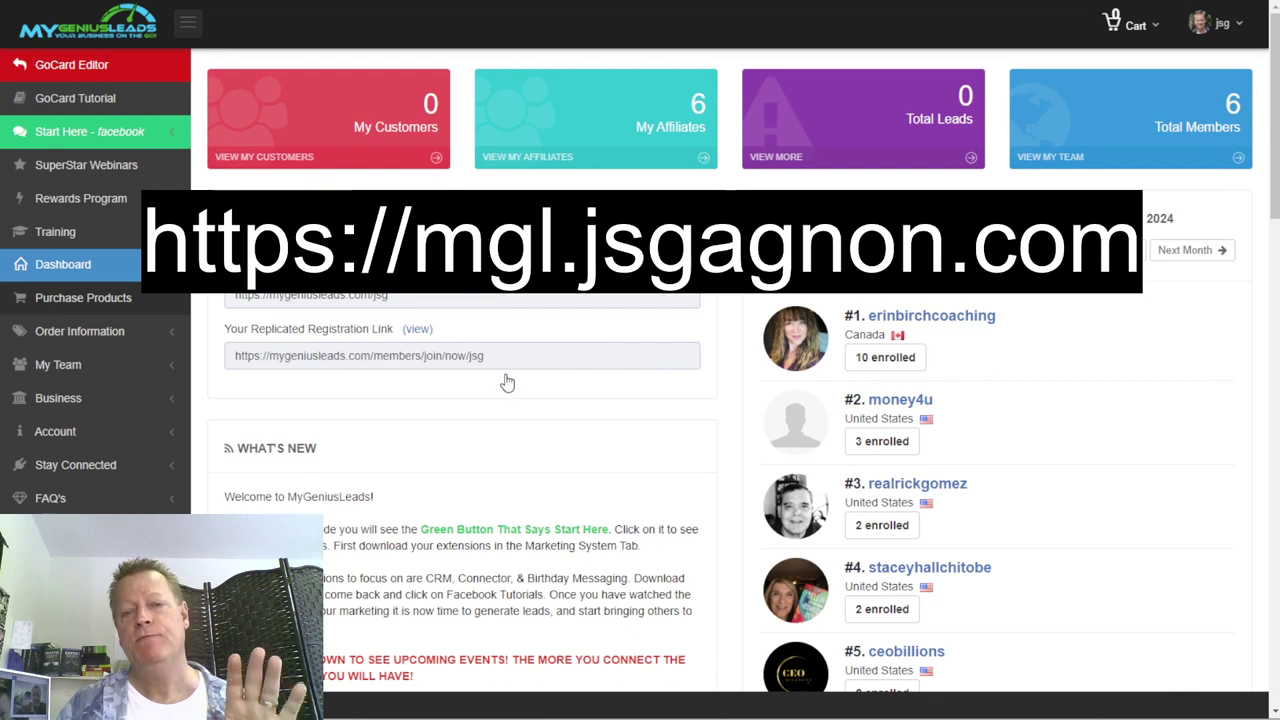
# - Switch back to the Genius Pro Assistant logs and look over the account's main sections, from Launchpad to Reputation
pyautogui.scroll(-3, 498, 361)
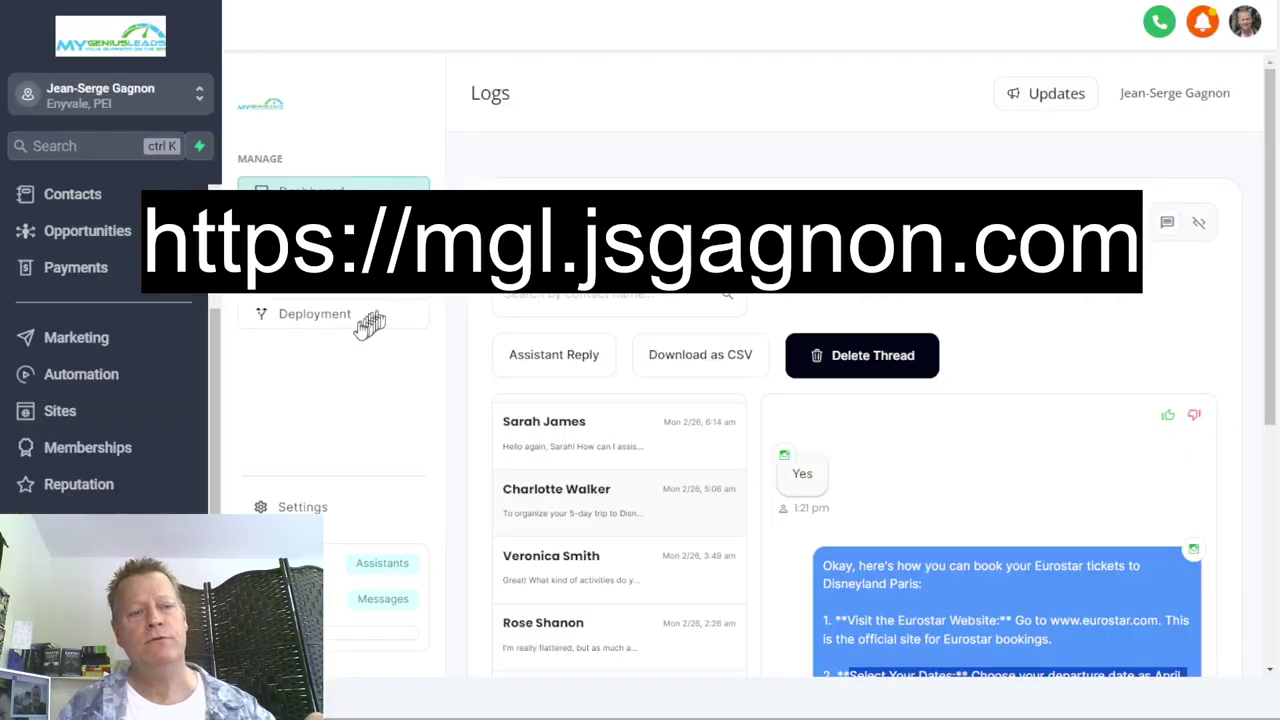
pyautogui.scroll(3, 62, 425)
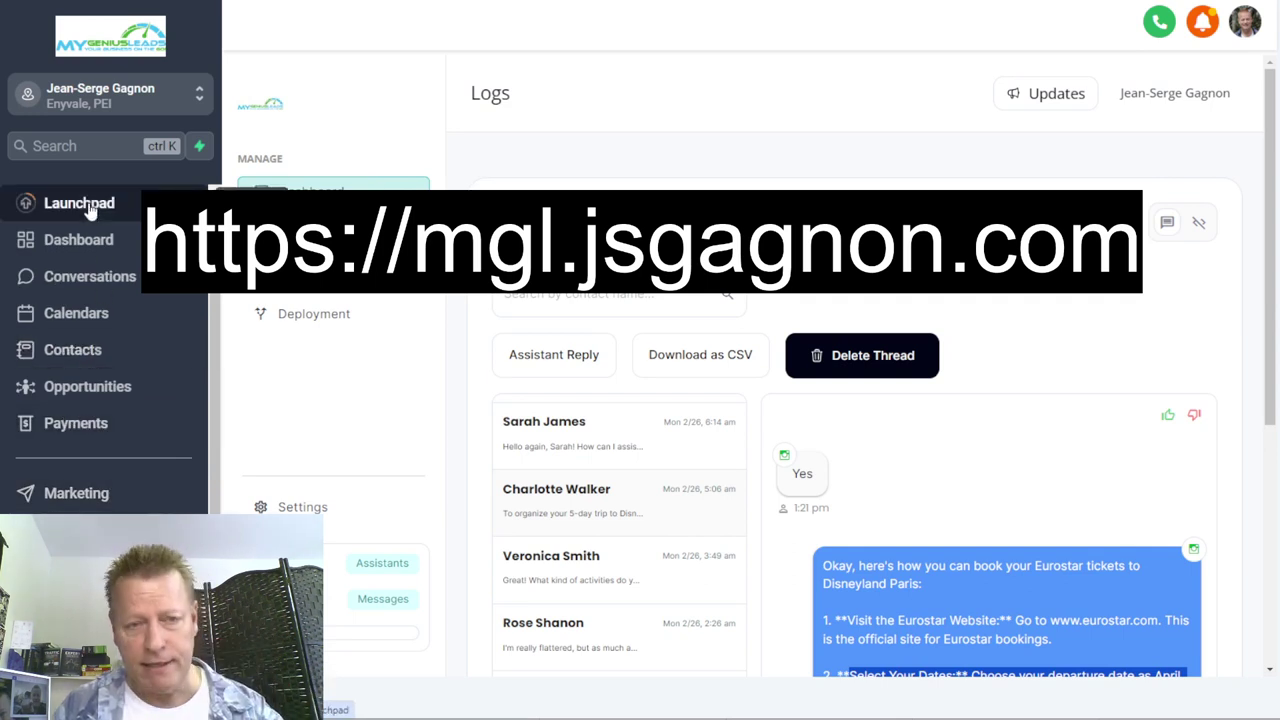
pyautogui.scroll(-3, 120, 430)
pyautogui.scroll(3, 114, 410)
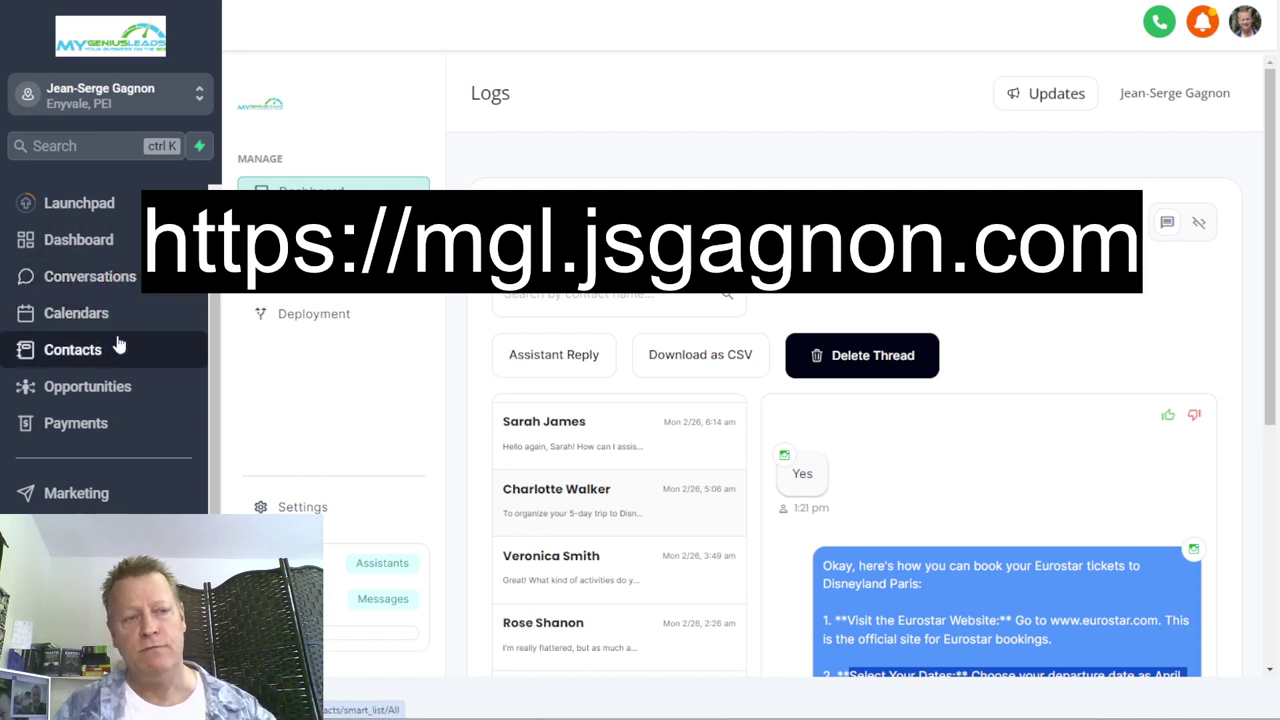
pyautogui.scroll(-3, 113, 330)
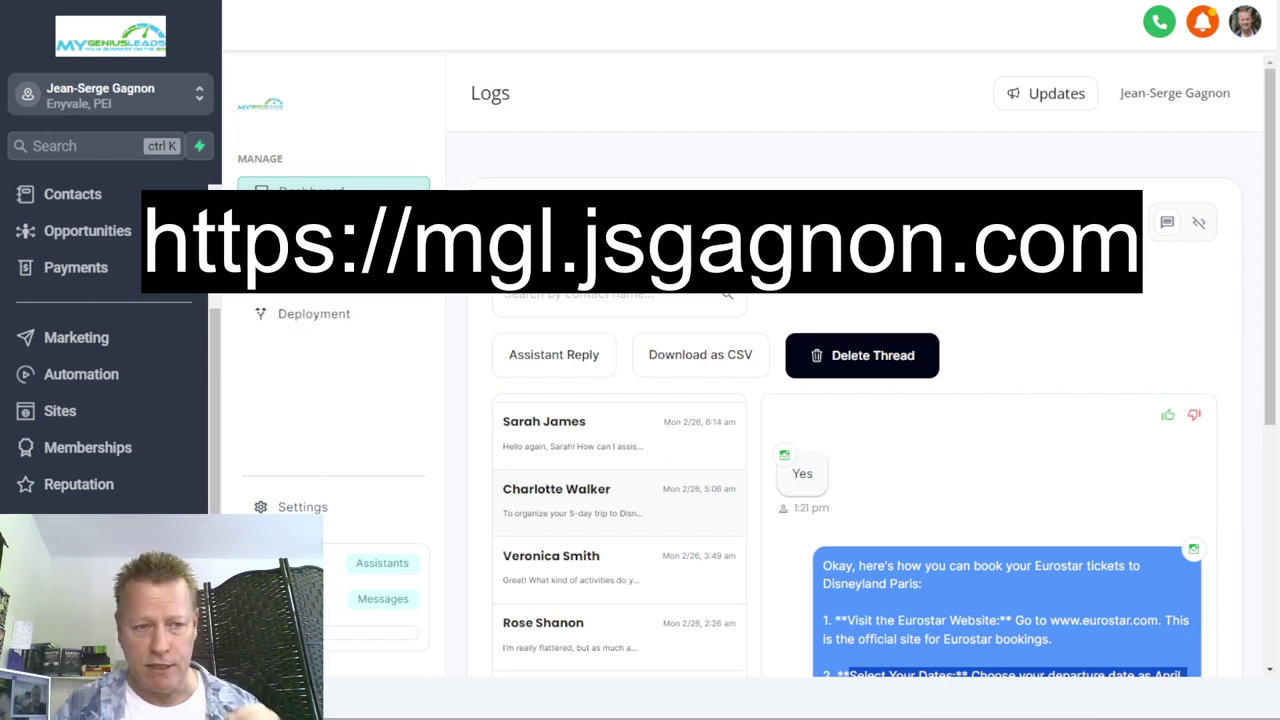
# - Open the training data set named after the account owner, created 2/23/24, and view its website sources
pyautogui.click(425, 285)
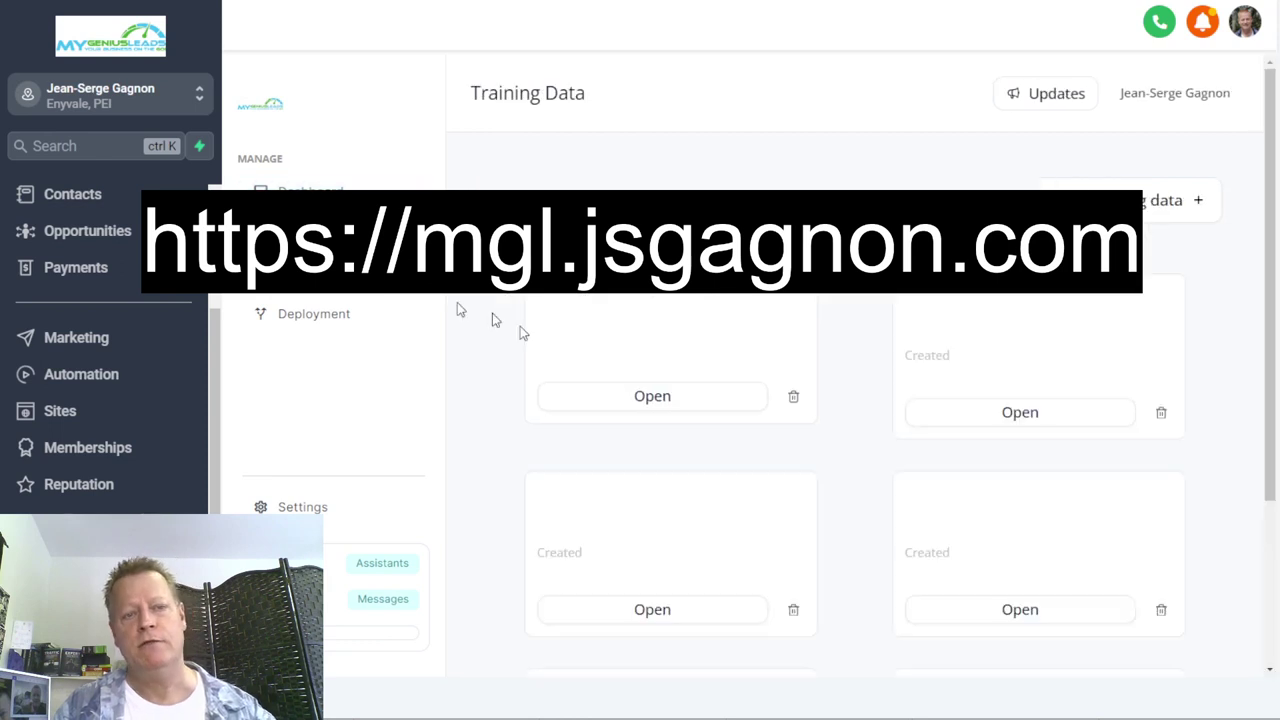
pyautogui.scroll(-3, 860, 422)
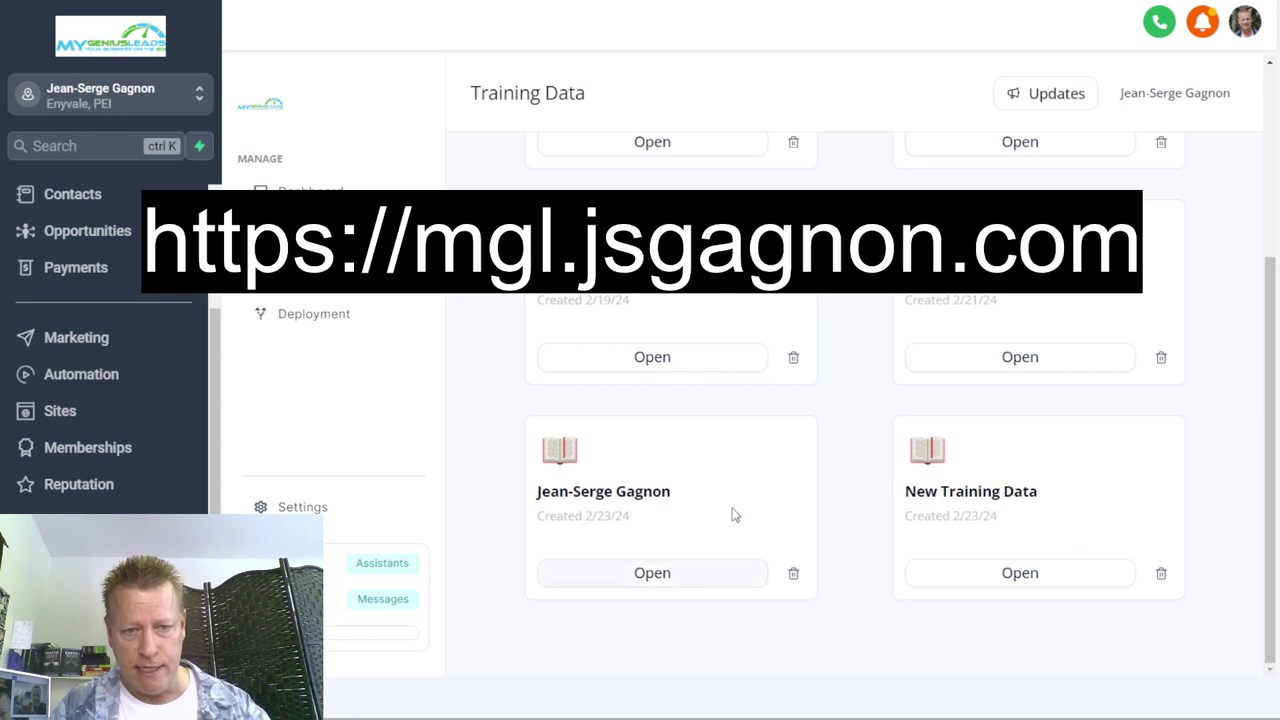
pyautogui.click(662, 585)
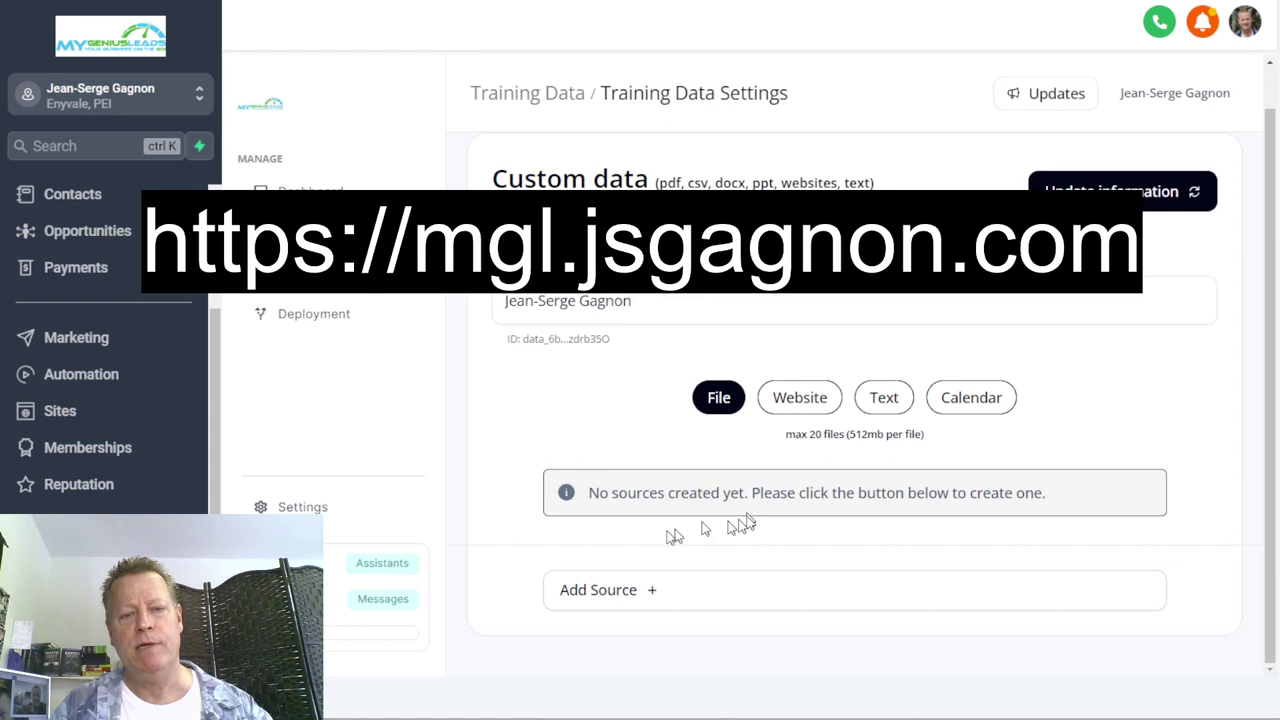
pyautogui.click(801, 398)
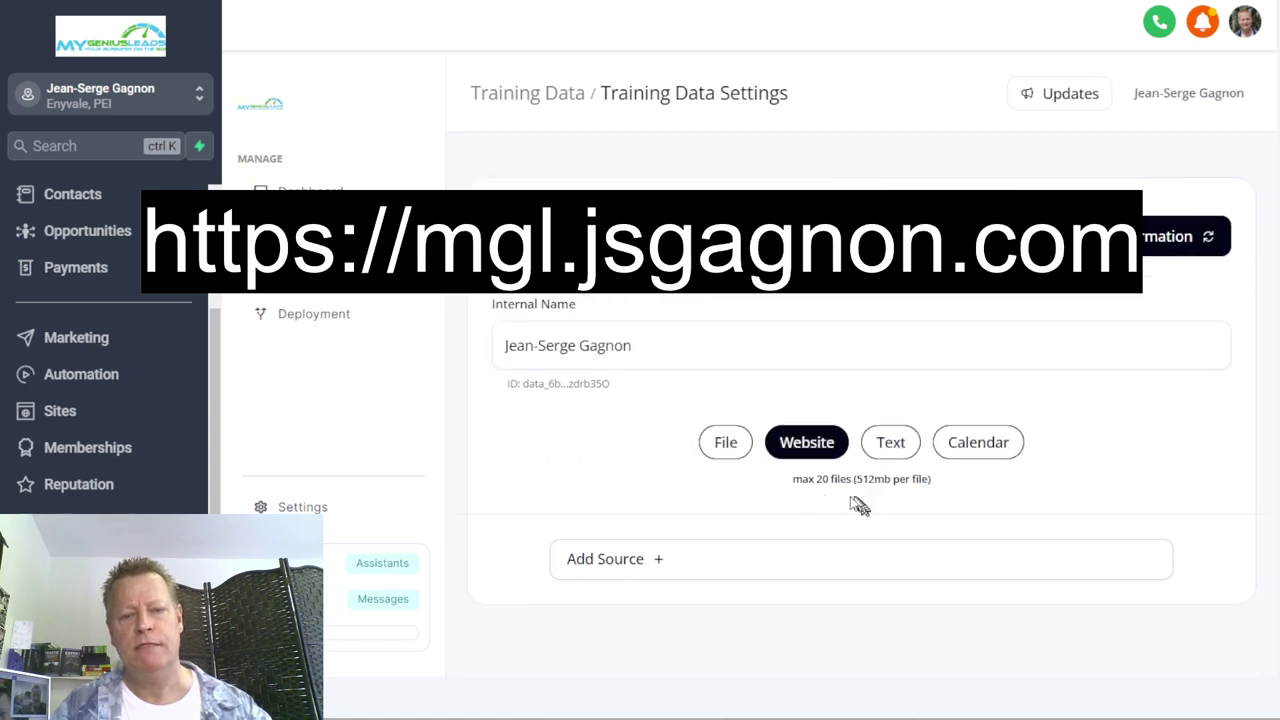
pyautogui.scroll(-2, 631, 497)
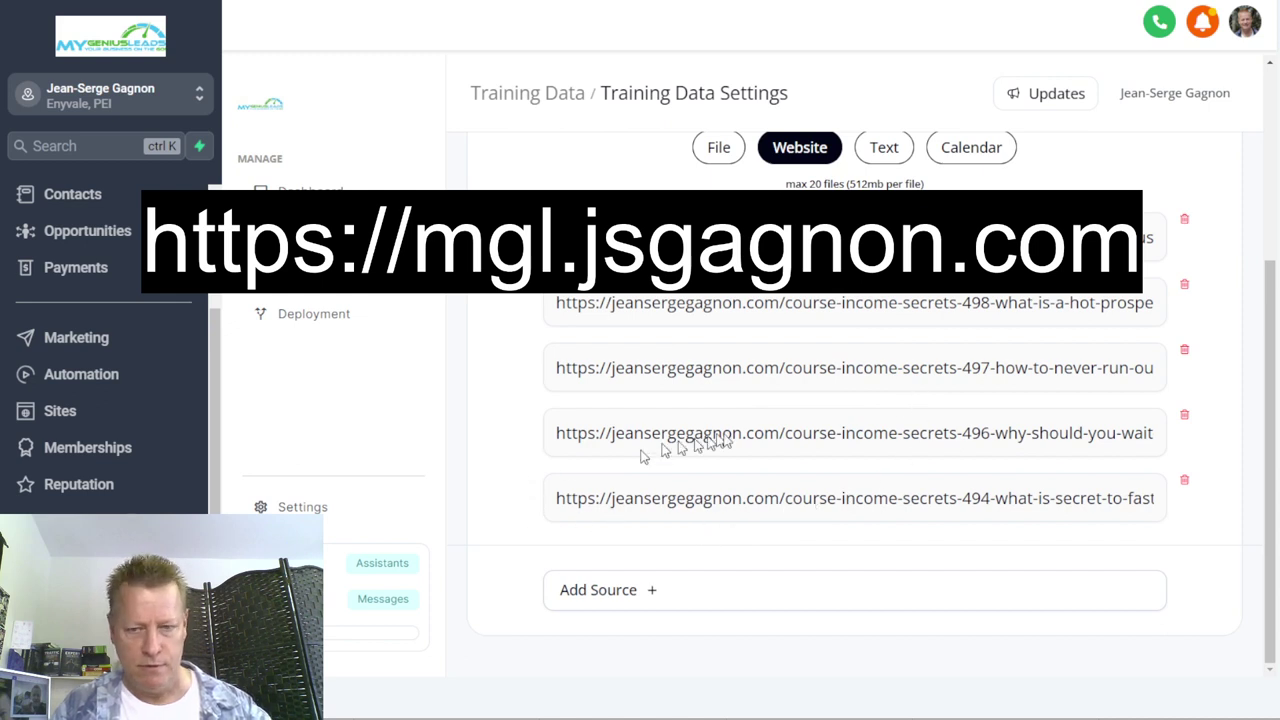
# - Look through the full list of website source URLs that train this data set, from the course-income-secrets posts to the activegroupusers.com and clickecourse.com pages
pyautogui.scroll(1, 757, 442)
pyautogui.scroll(2, 757, 442)
pyautogui.scroll(-12, 820, 480)
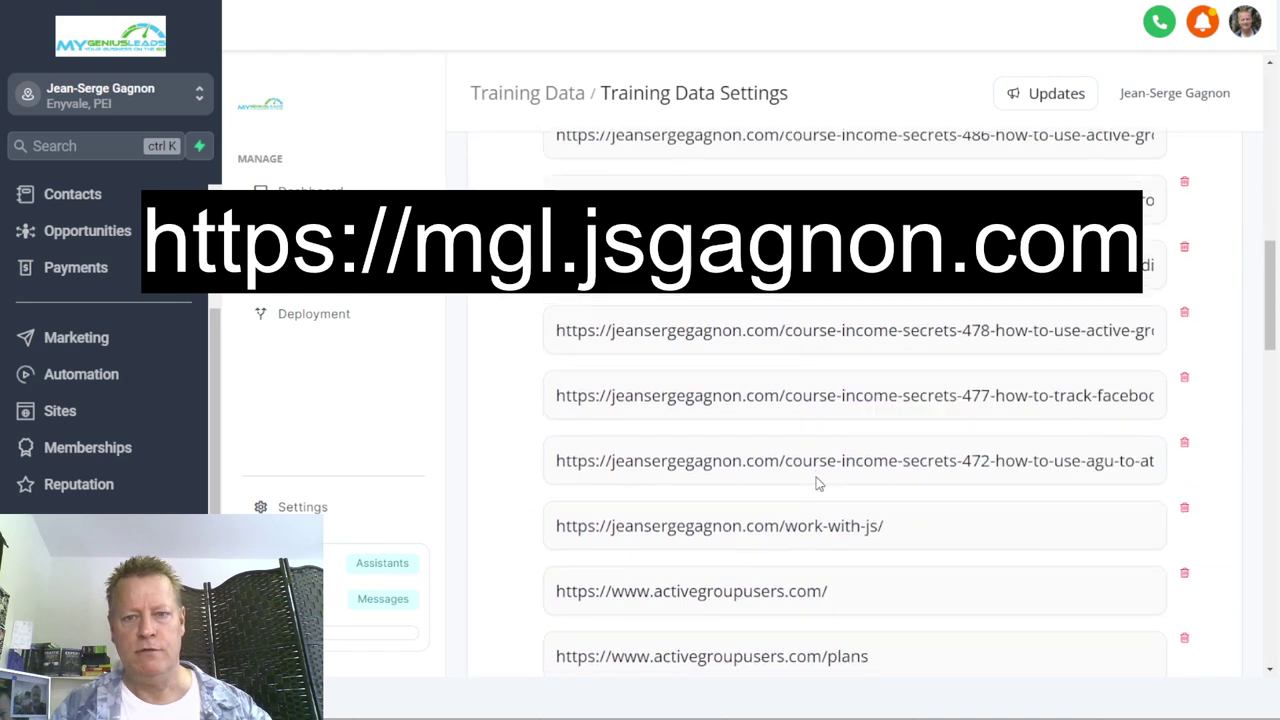
pyautogui.scroll(-3, 818, 420)
pyautogui.scroll(4, 795, 443)
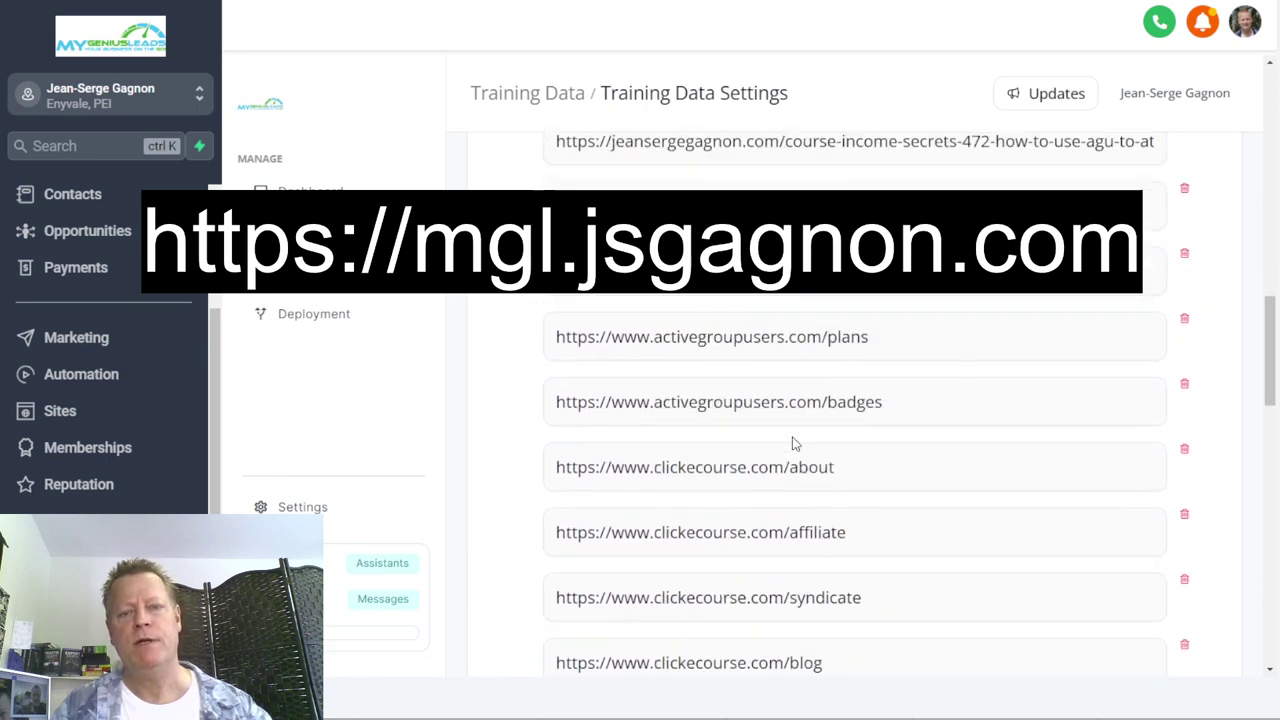
pyautogui.scroll(5, 795, 443)
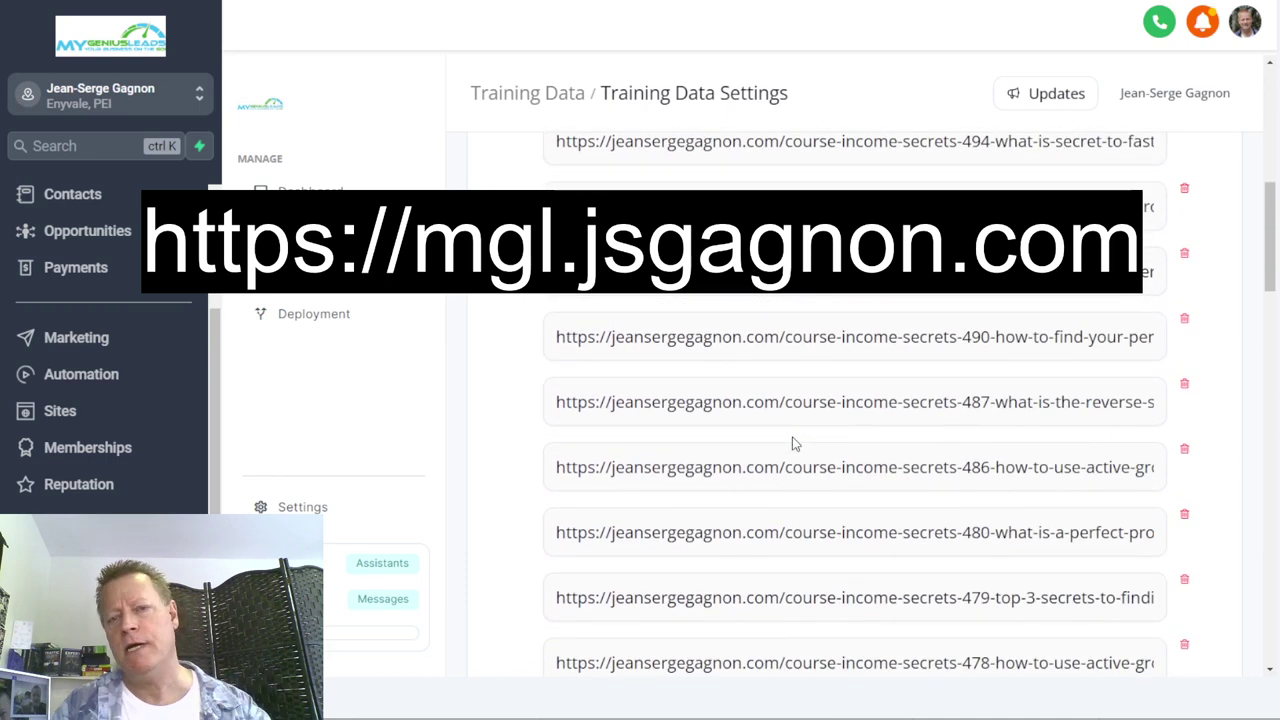
pyautogui.scroll(6, 795, 443)
pyautogui.scroll(1, 792, 439)
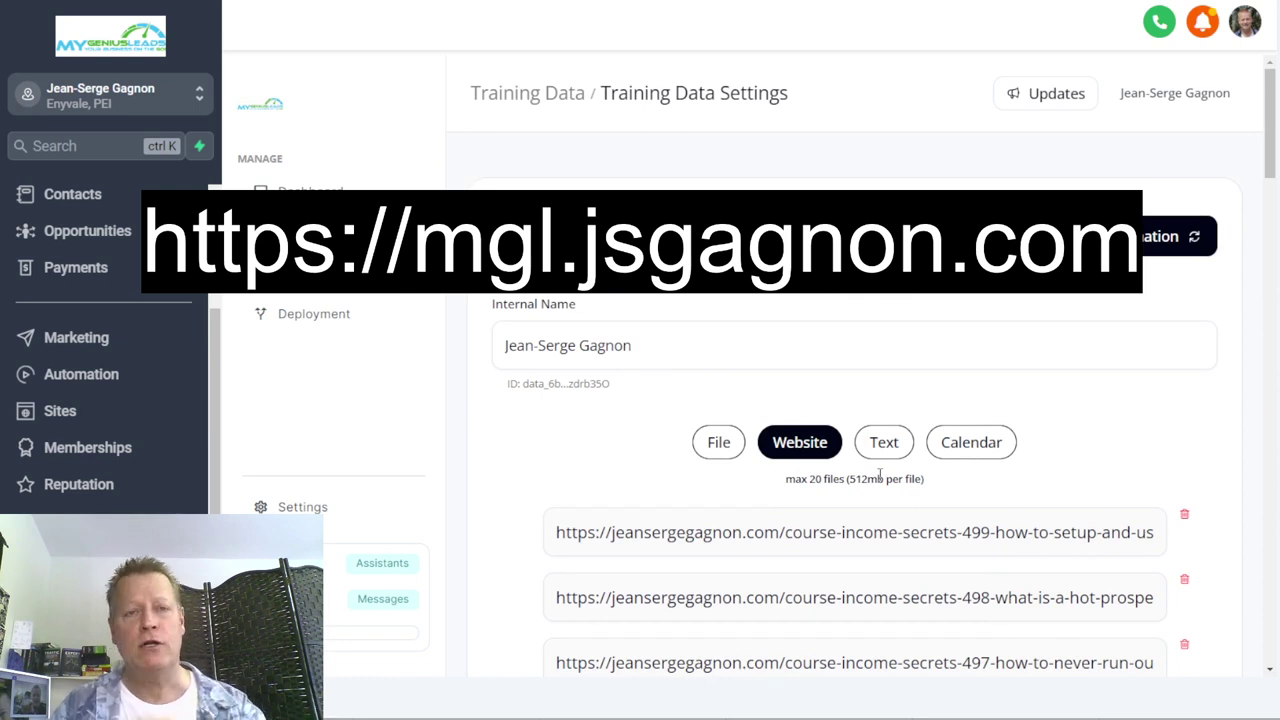
# - View the training set's text sources and read the owner's biography and the Q&A entries about the products
pyautogui.click(884, 442)
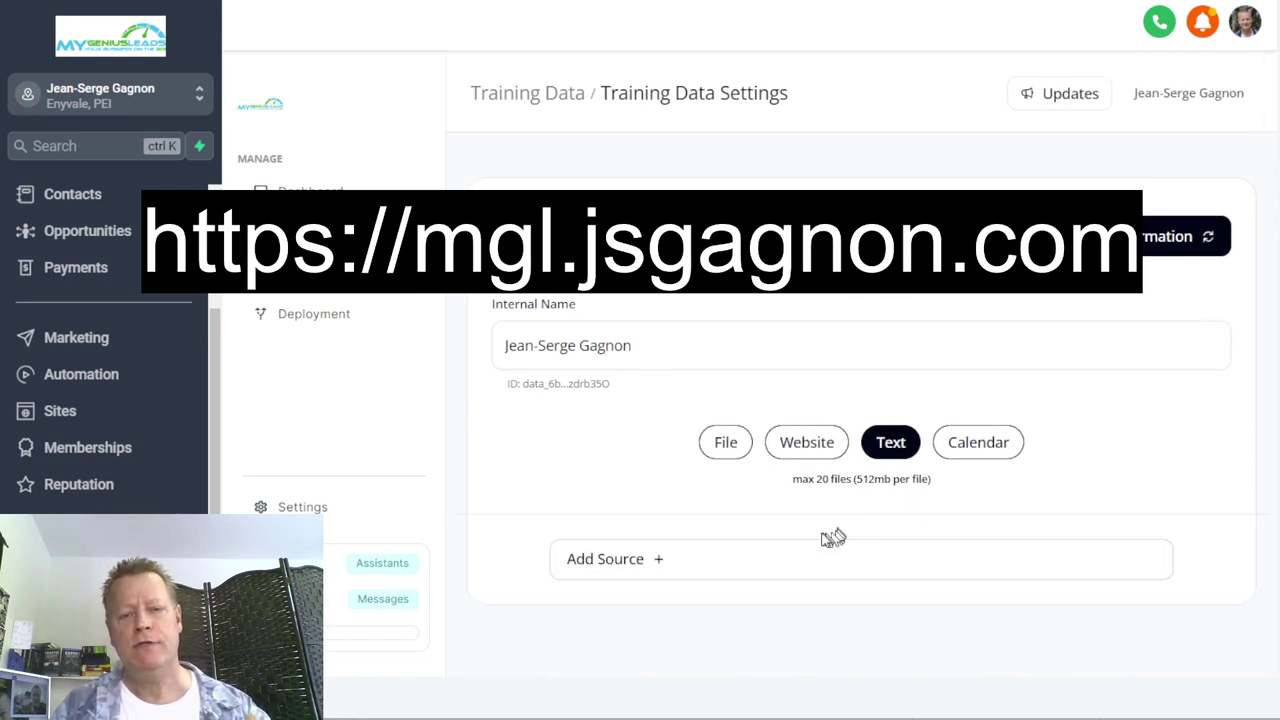
pyautogui.scroll(-4, 509, 534)
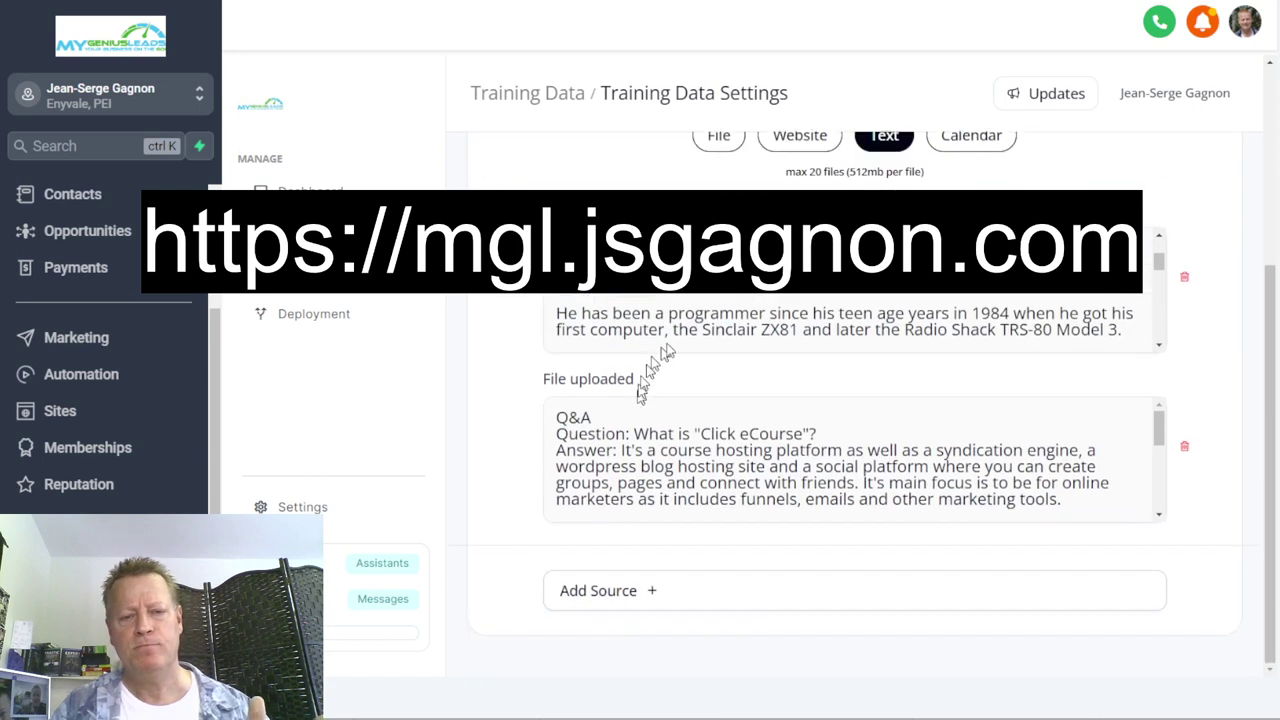
pyautogui.scroll(1, 693, 320)
pyautogui.scroll(-5, 783, 455)
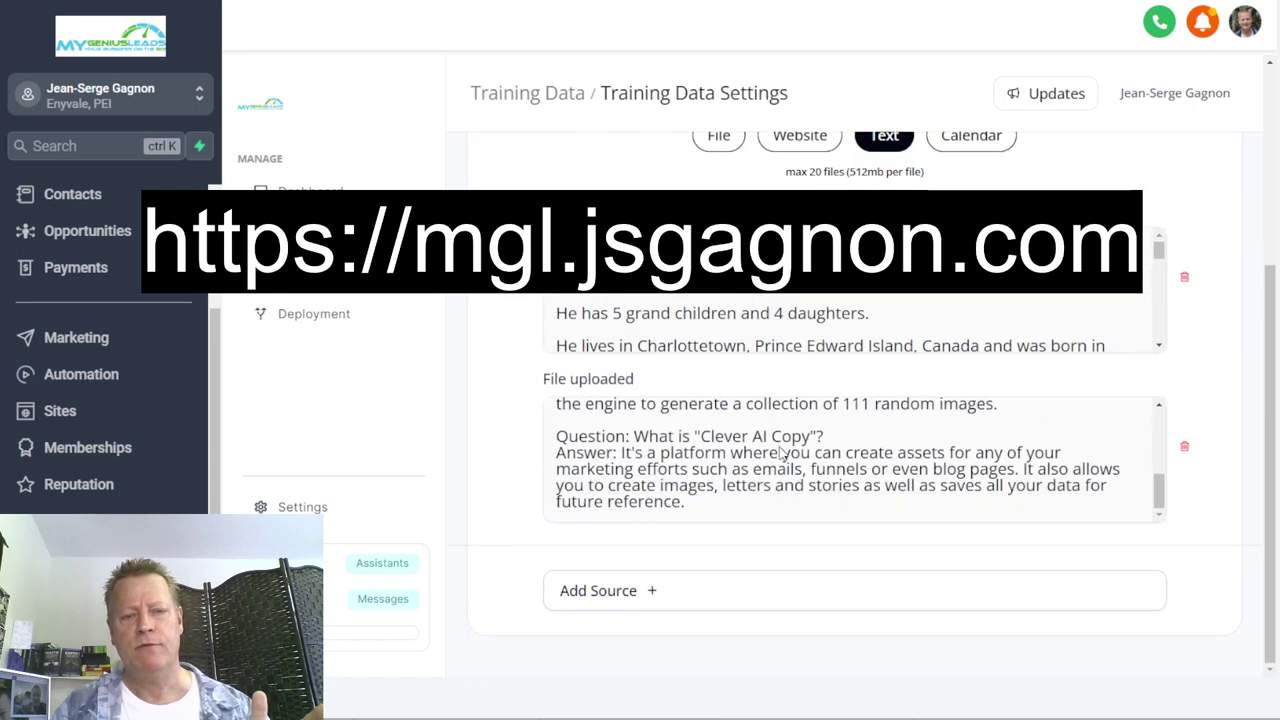
pyautogui.scroll(5, 783, 455)
pyautogui.scroll(4, 531, 426)
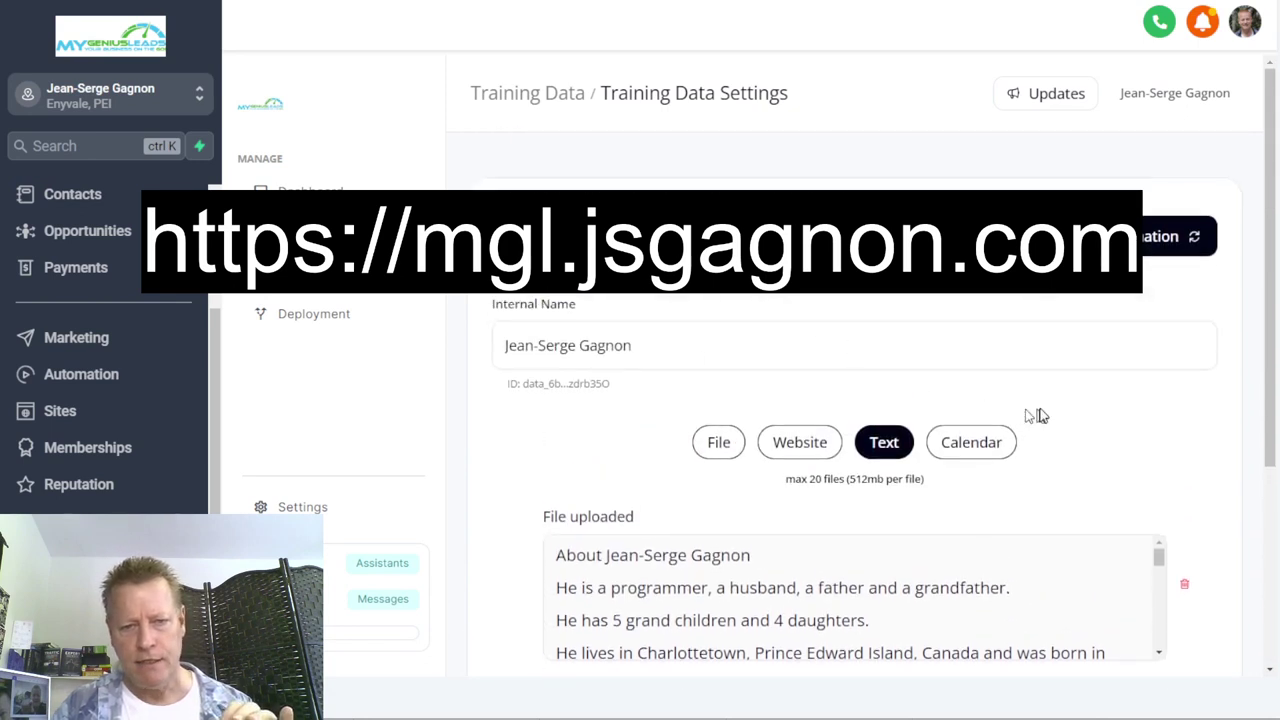
# - Show the training set's calendar sources and sync the account's calendars into it
pyautogui.click(986, 450)
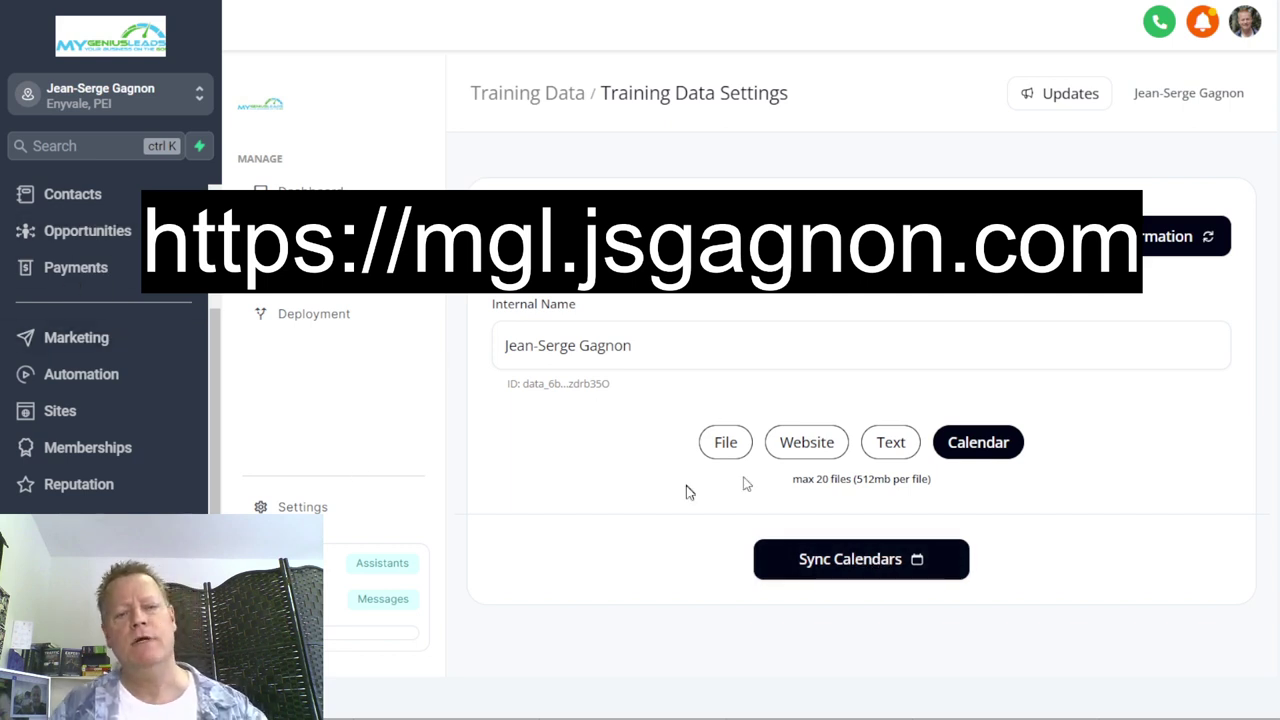
pyautogui.click(875, 562)
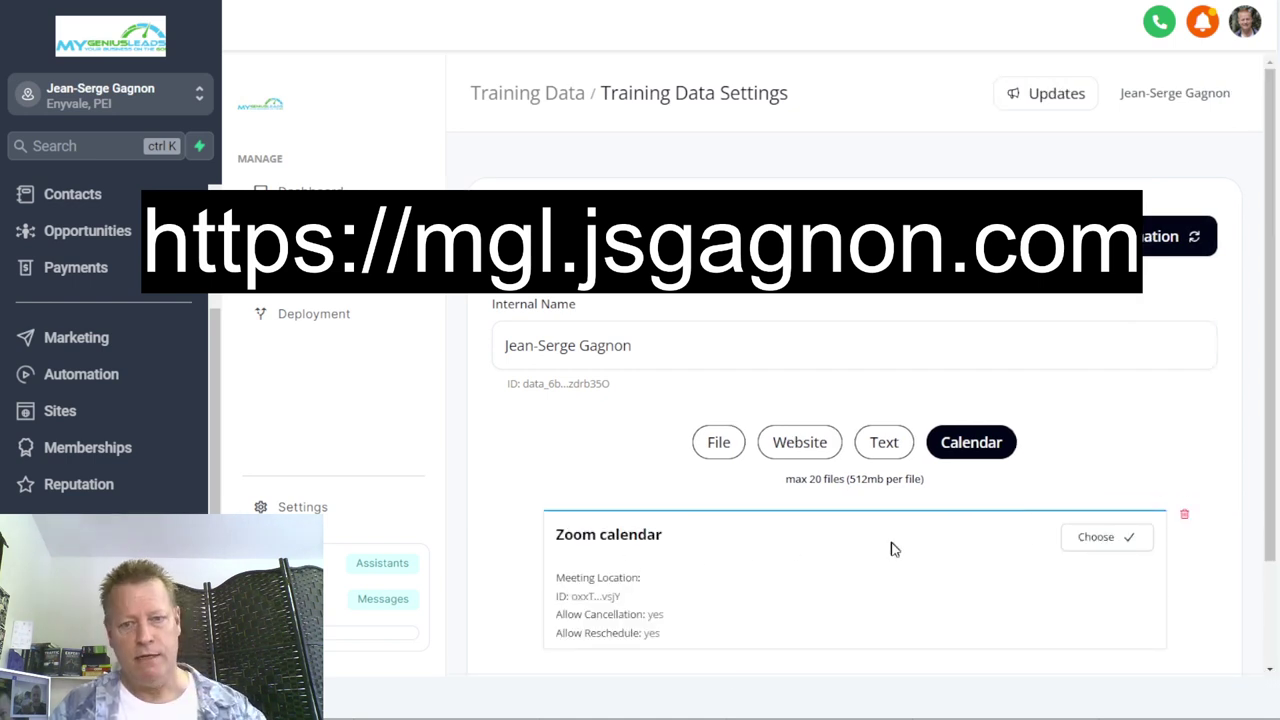
pyautogui.scroll(-2, 894, 546)
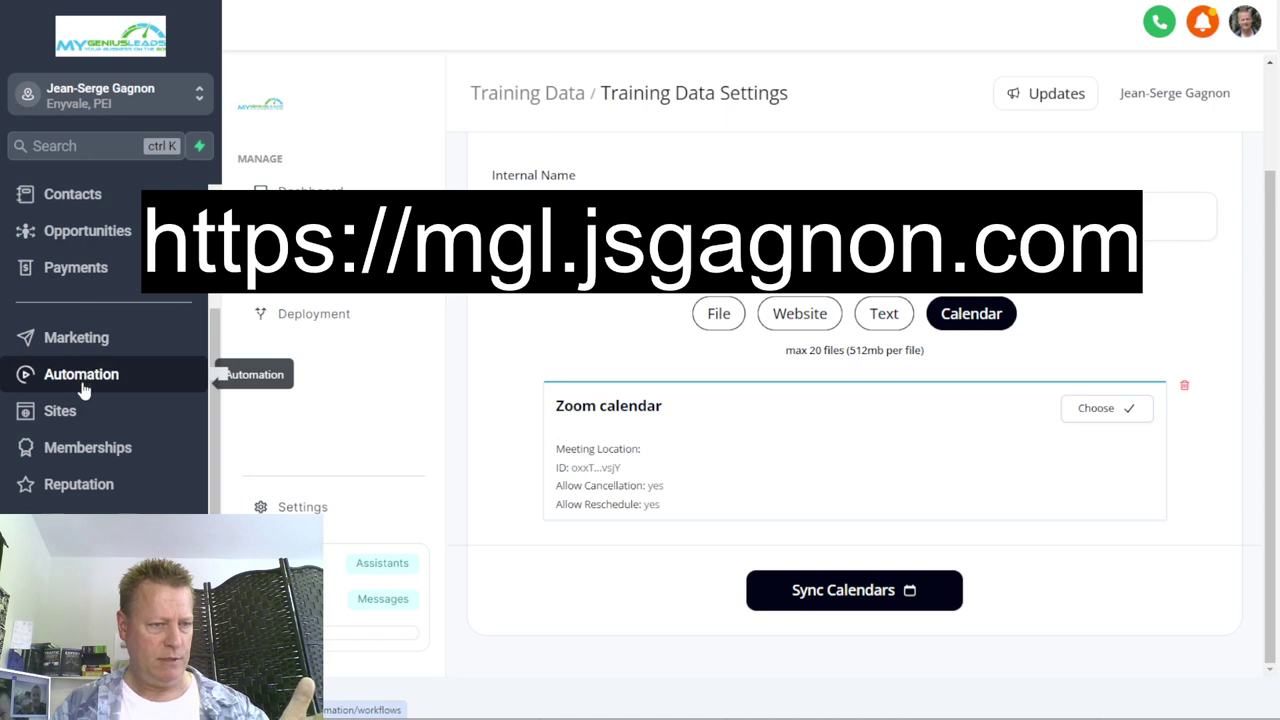
# - Open the account's Calendars section and view the calendar settings, including the Zoom calendar entry
pyautogui.scroll(3, 100, 460)
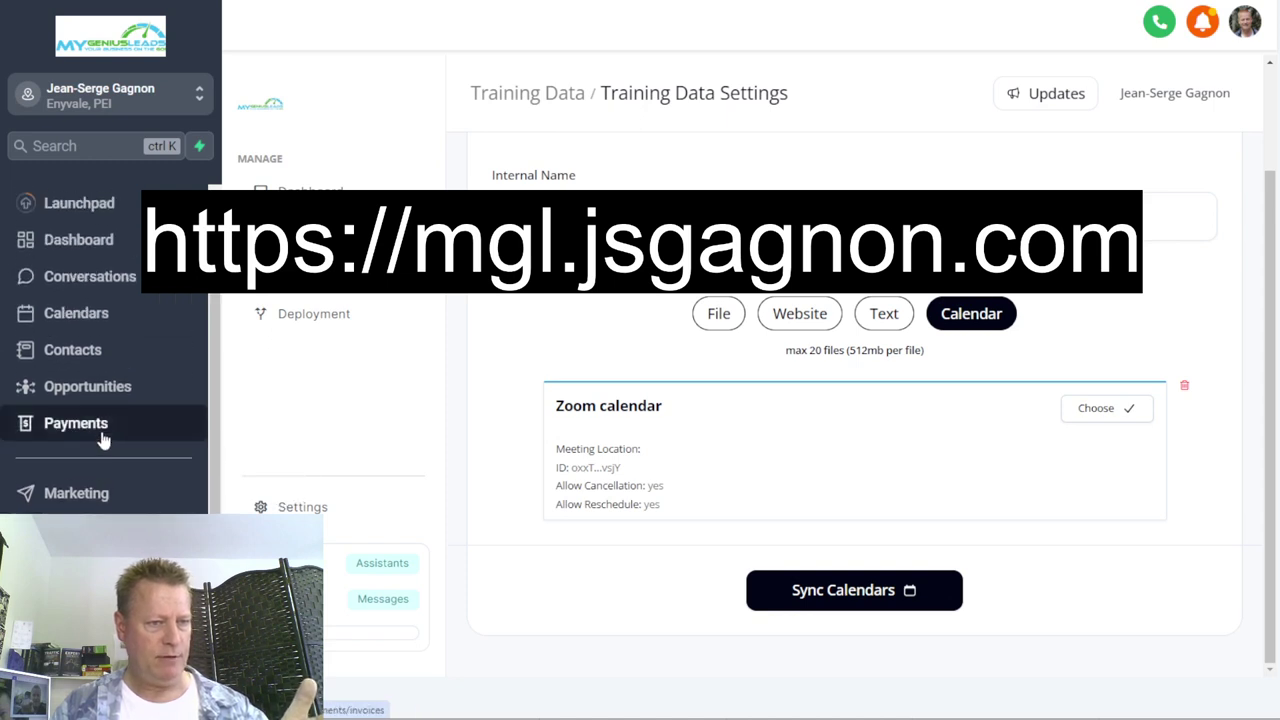
pyautogui.click(86, 318)
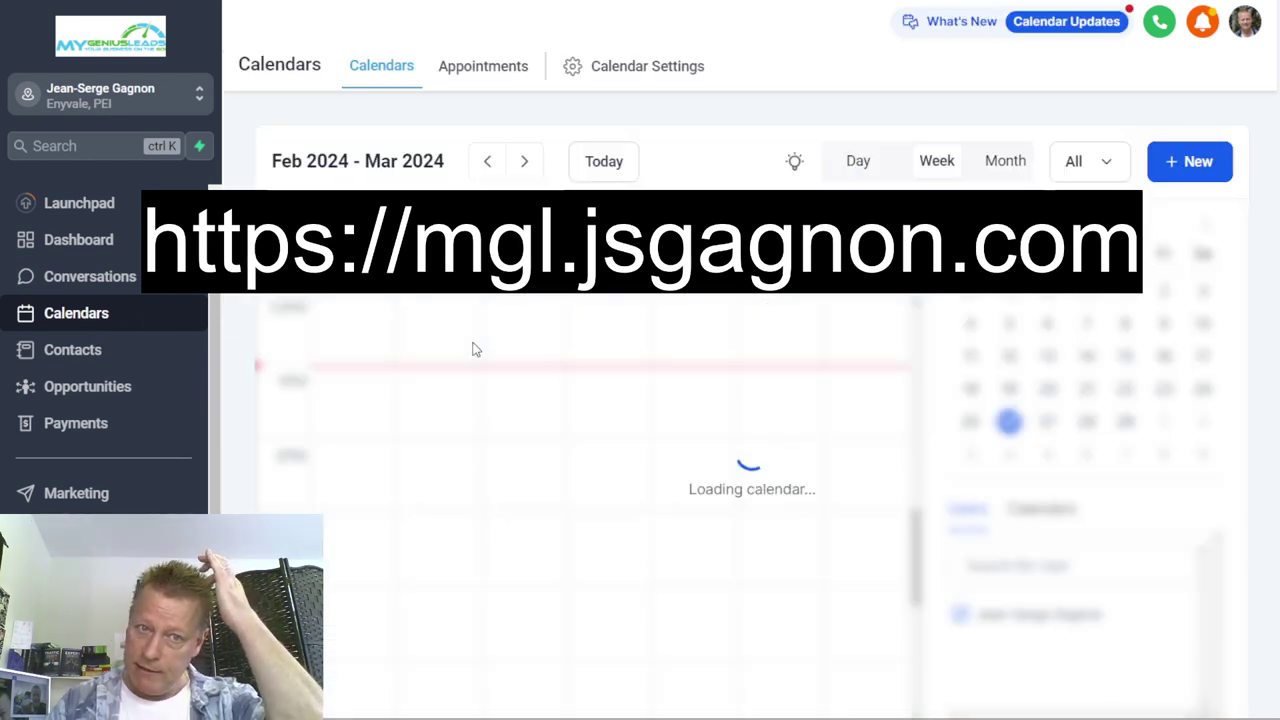
pyautogui.click(612, 70)
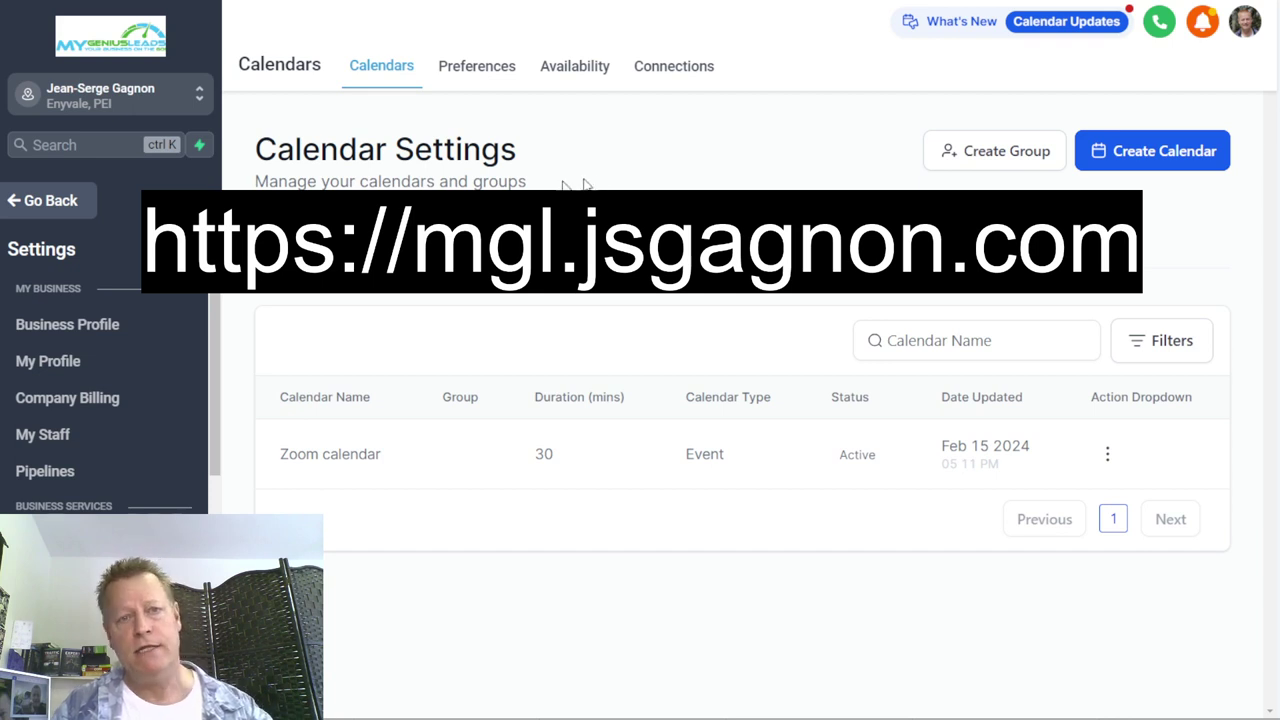
pyautogui.scroll(-5, 106, 440)
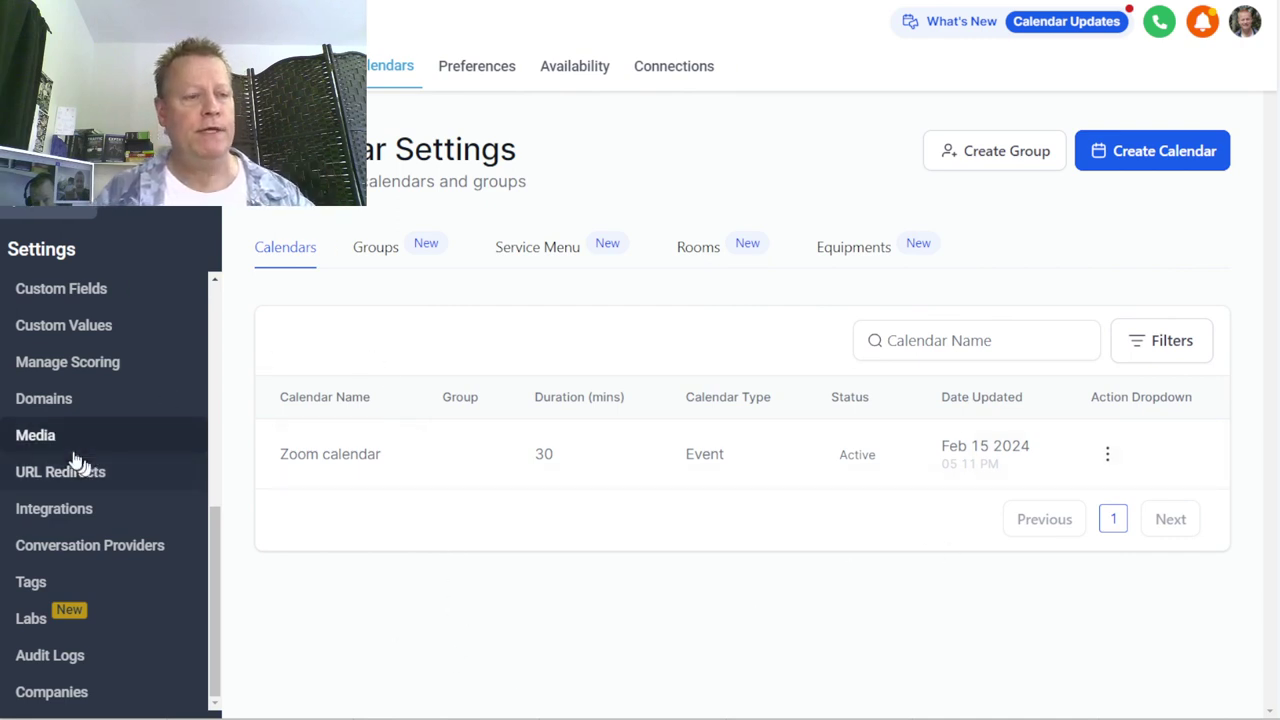
# - Leave the calendar settings, return to Genius Pro Assistant and look over the list of training data sets
pyautogui.click(42, 212)
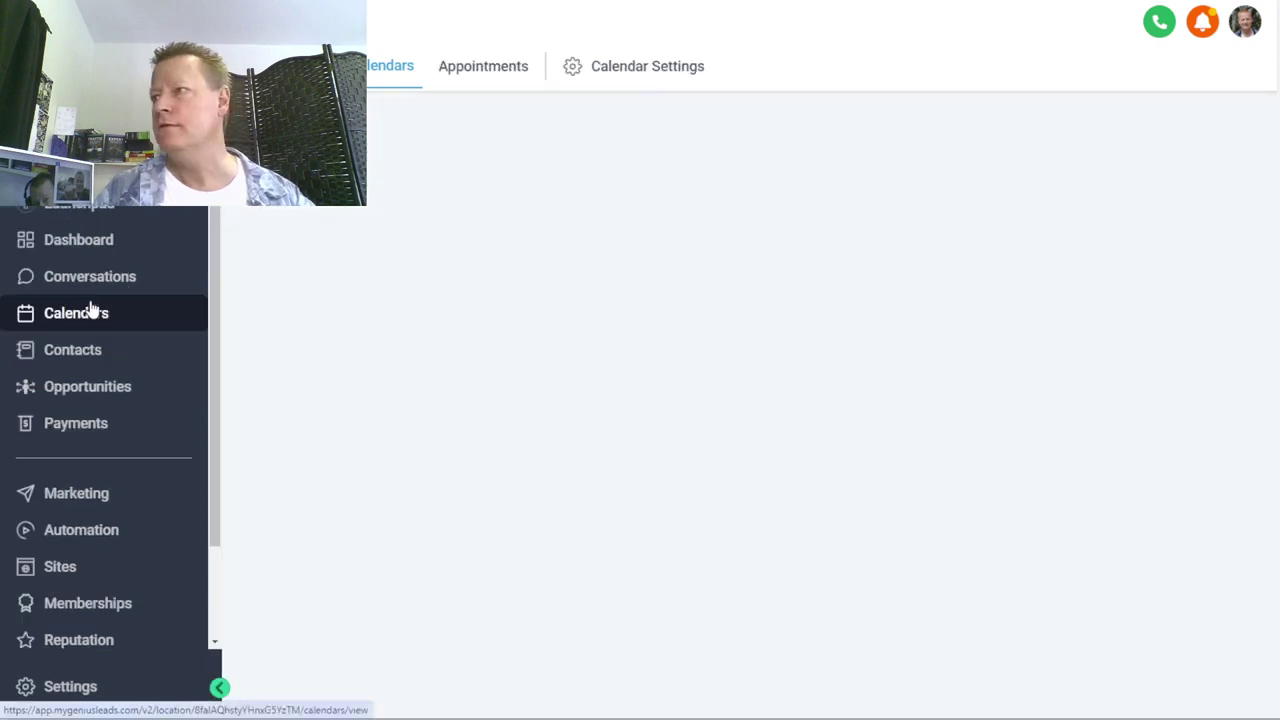
pyautogui.scroll(-1, 100, 530)
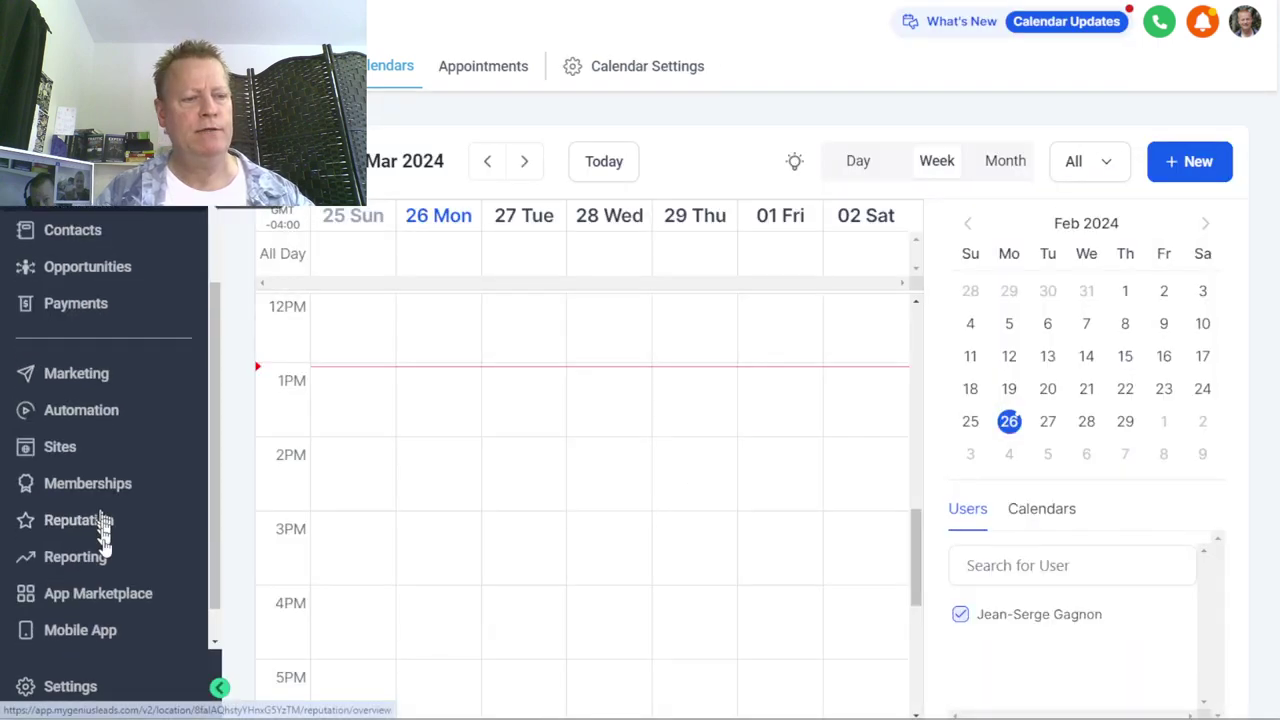
pyautogui.scroll(-1, 105, 590)
pyautogui.click(118, 633)
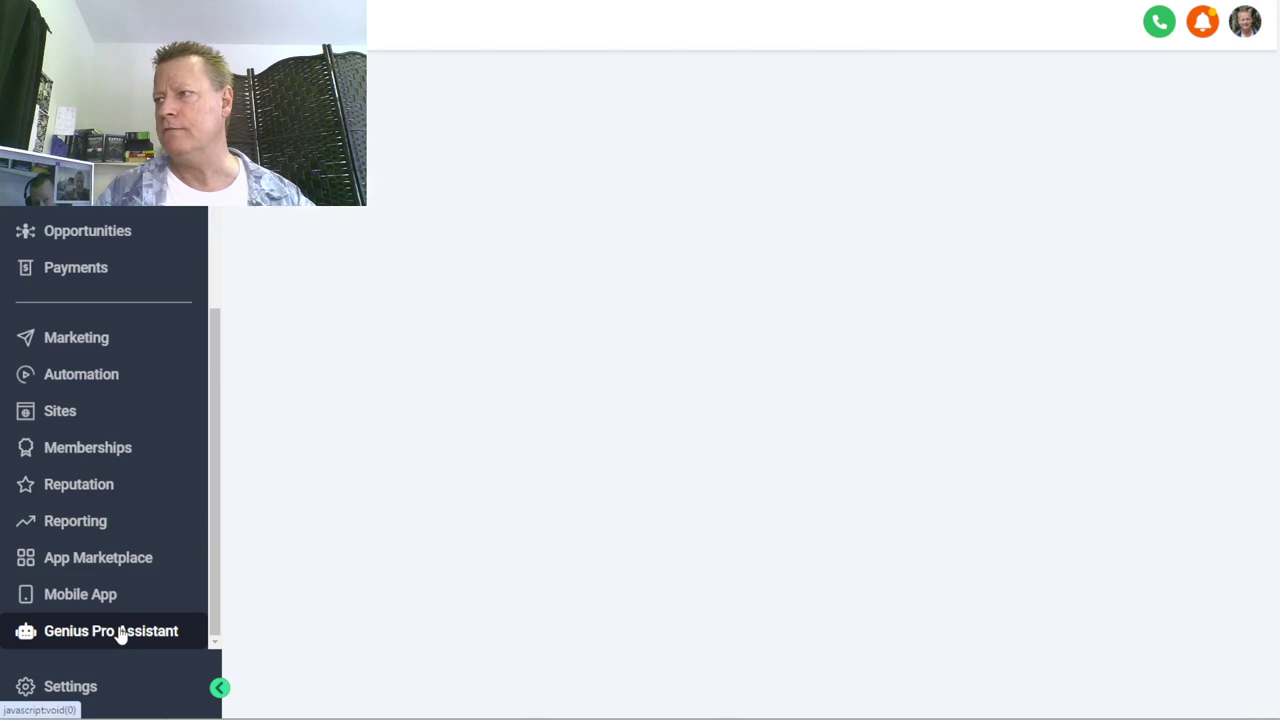
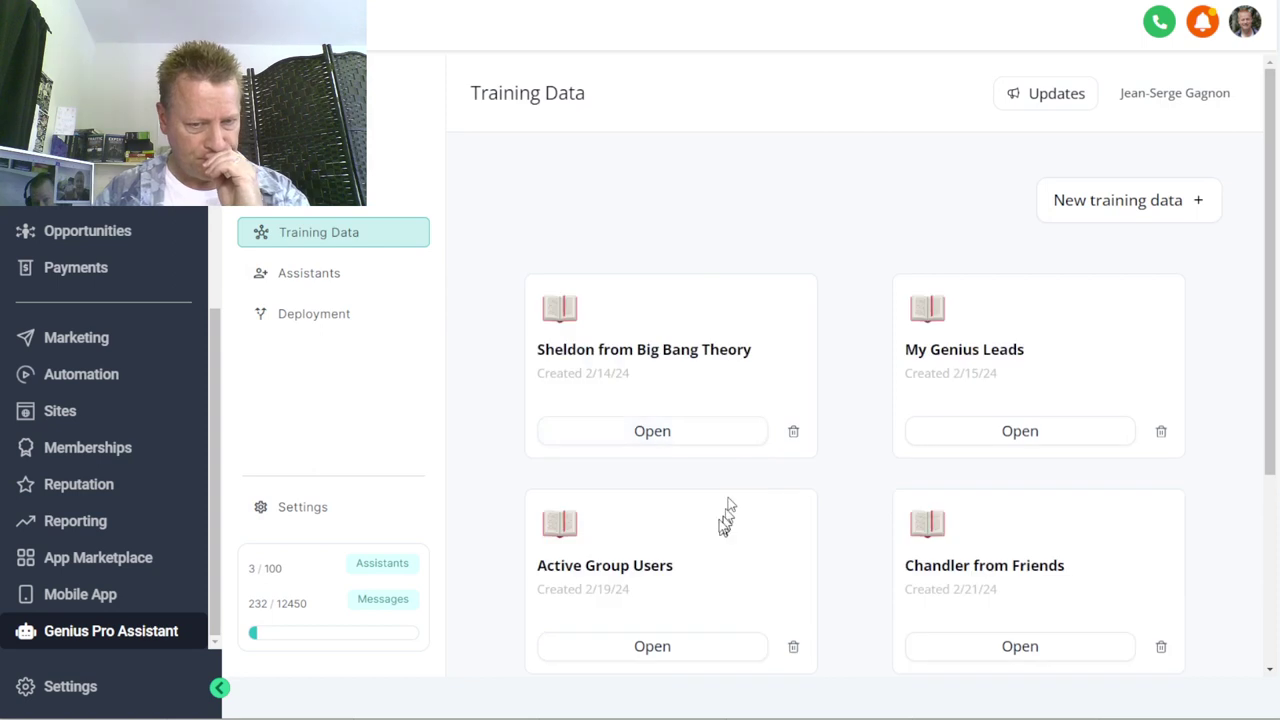
pyautogui.scroll(4, 790, 423)
pyautogui.scroll(-4, 843, 434)
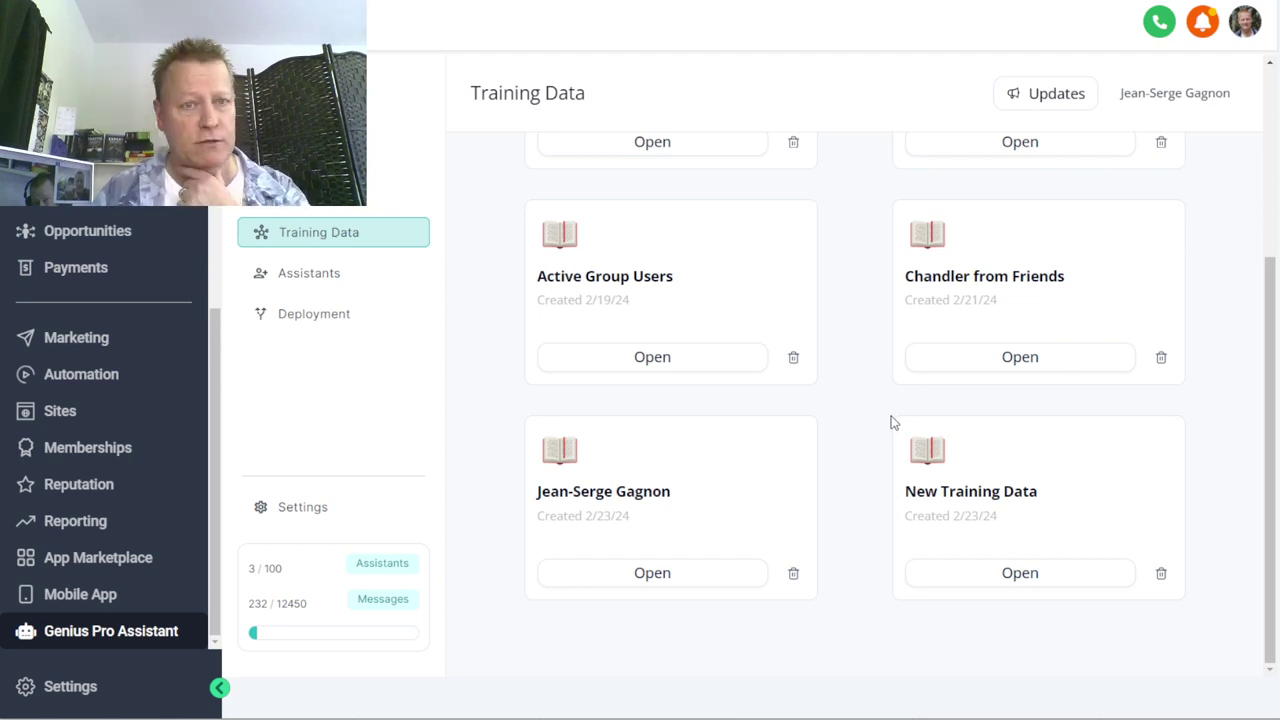
# - Reopen the training data set named after the account owner, remove its Zoom calendar source and update the information
pyautogui.click(658, 576)
pyautogui.click(971, 442)
pyautogui.scroll(-2, 1030, 440)
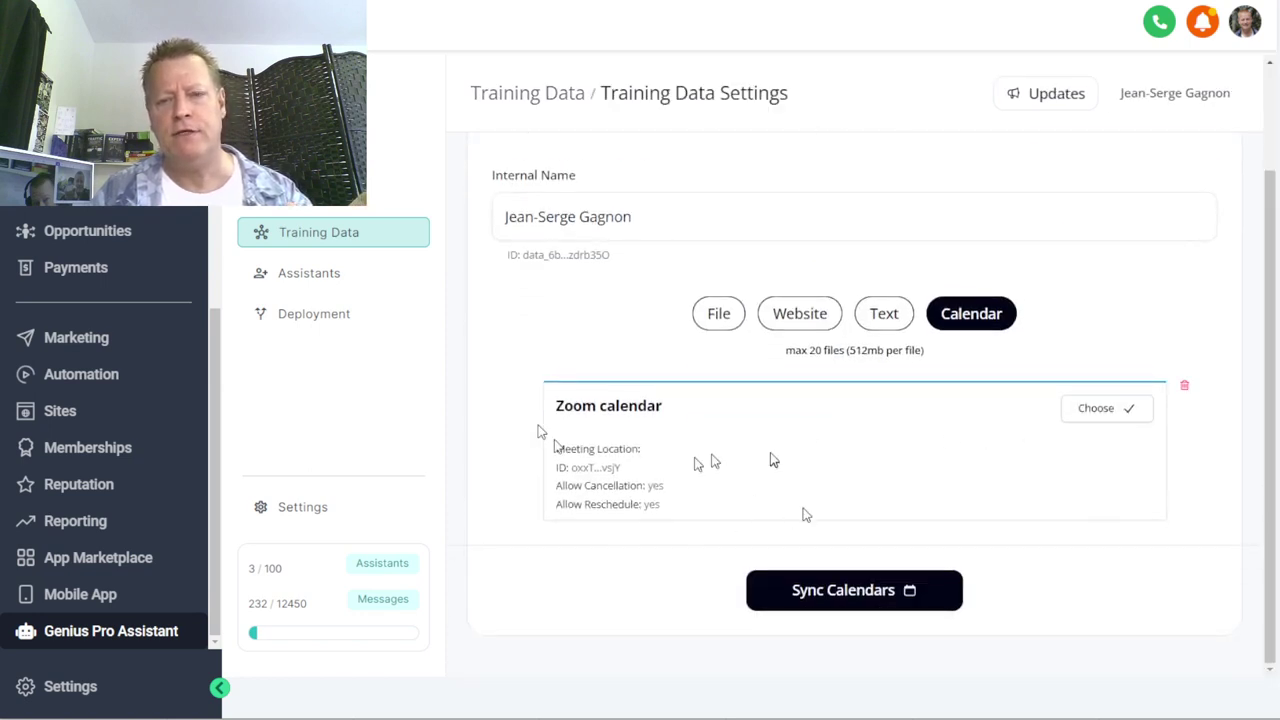
pyautogui.click(1184, 386)
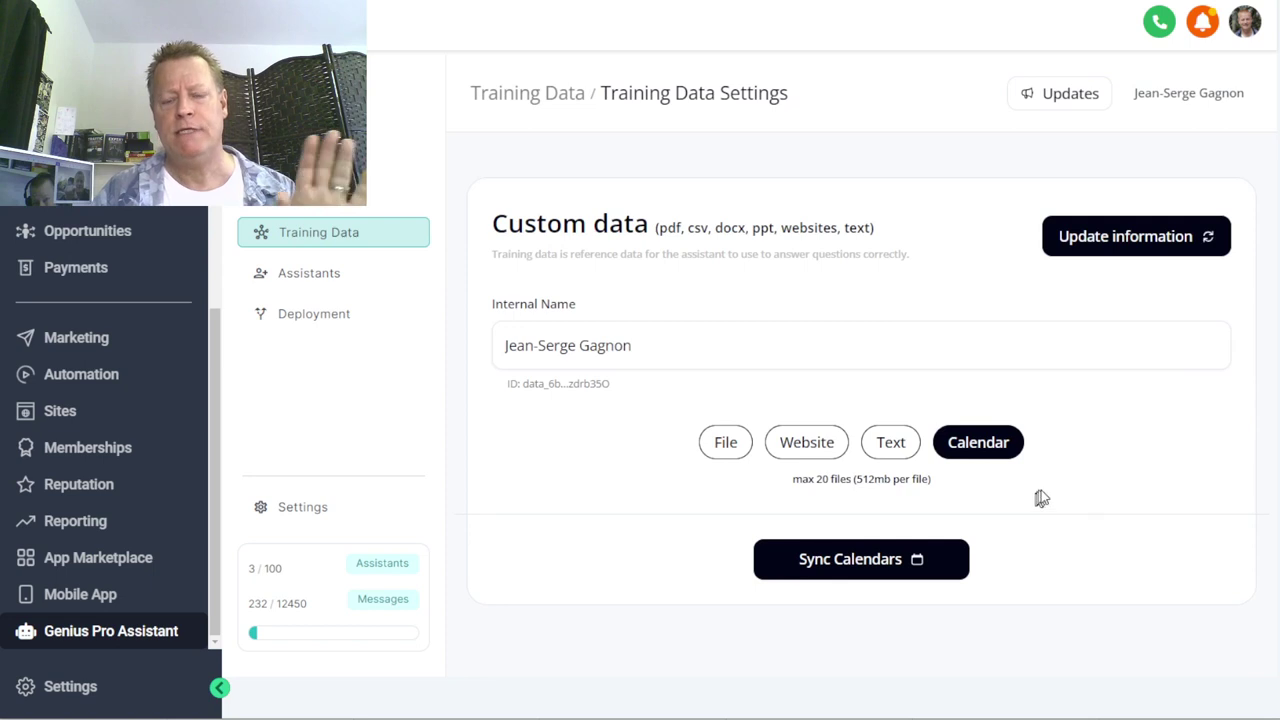
pyautogui.click(1125, 245)
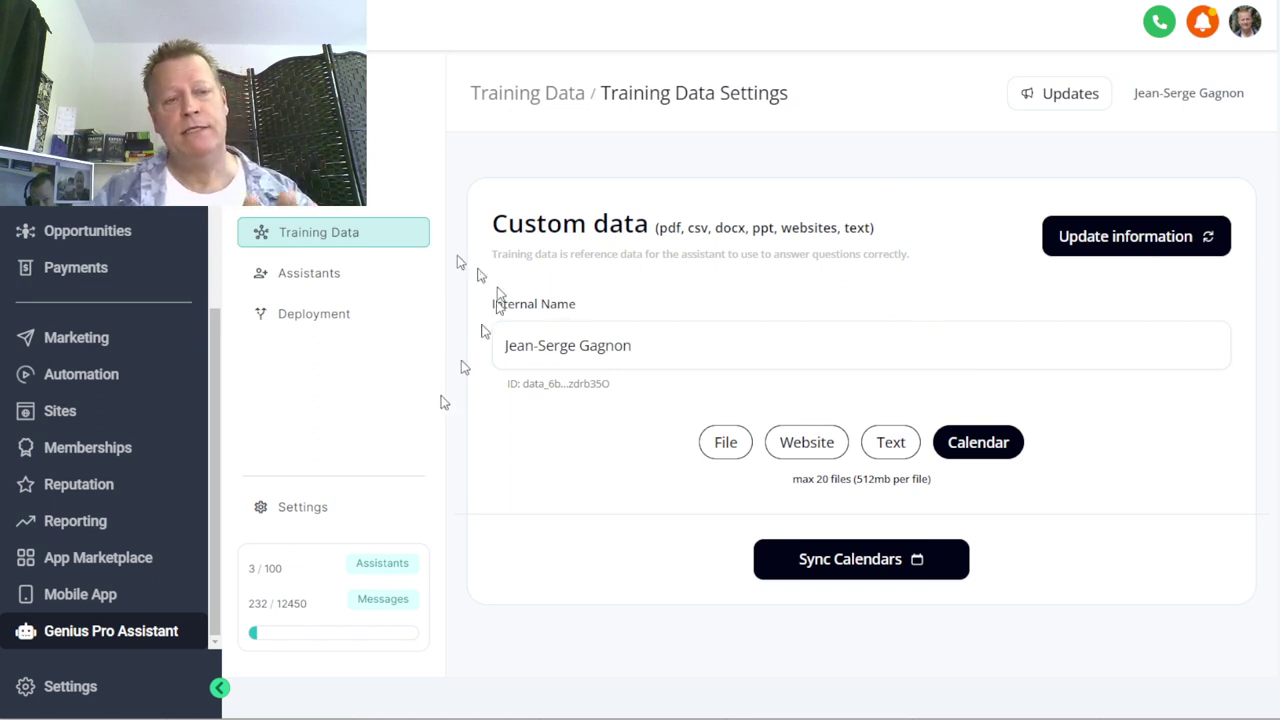
# - Look over the existing assistants and the templates offered for a new assistant, without creating one
pyautogui.click(331, 281)
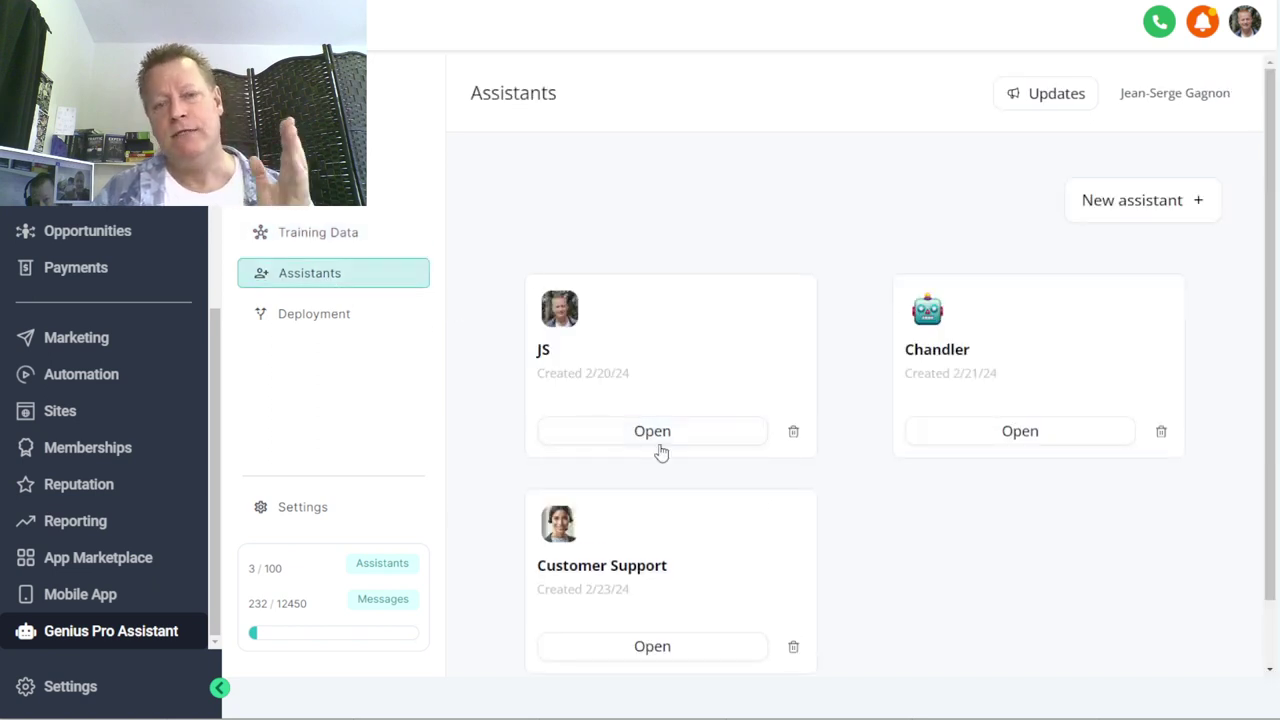
pyautogui.scroll(-1, 951, 566)
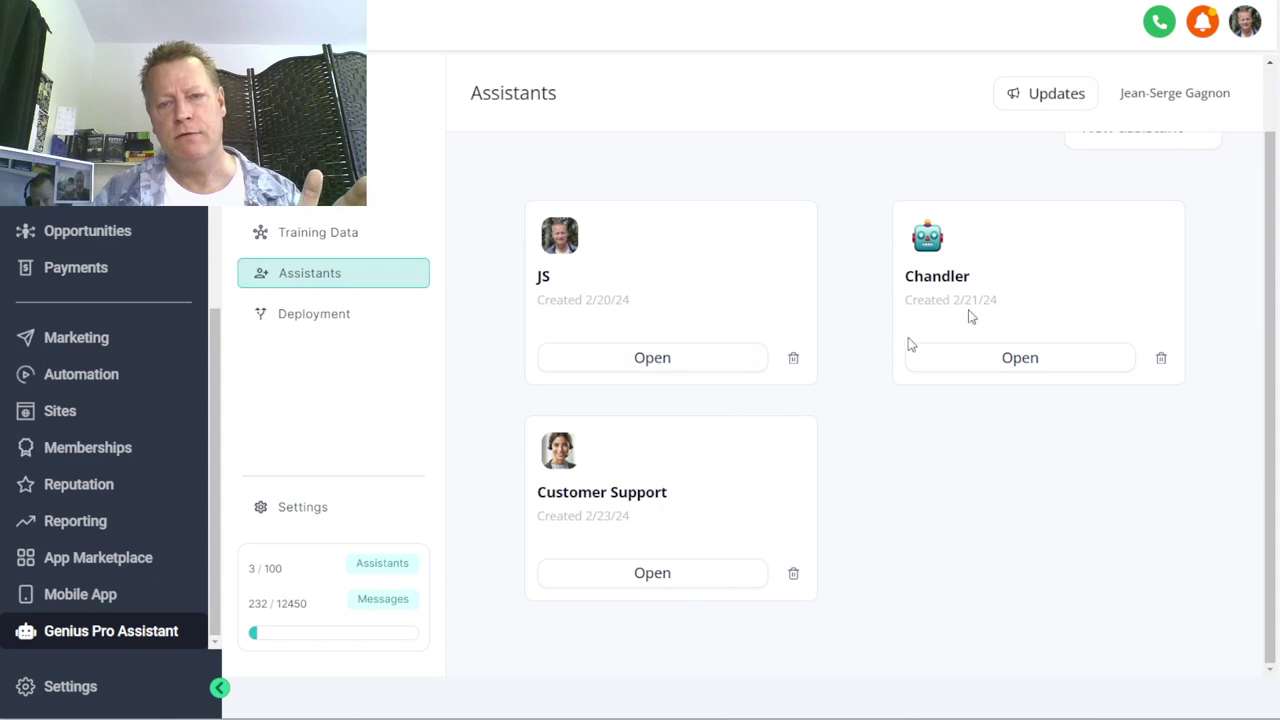
pyautogui.scroll(1, 1131, 130)
pyautogui.click(1143, 215)
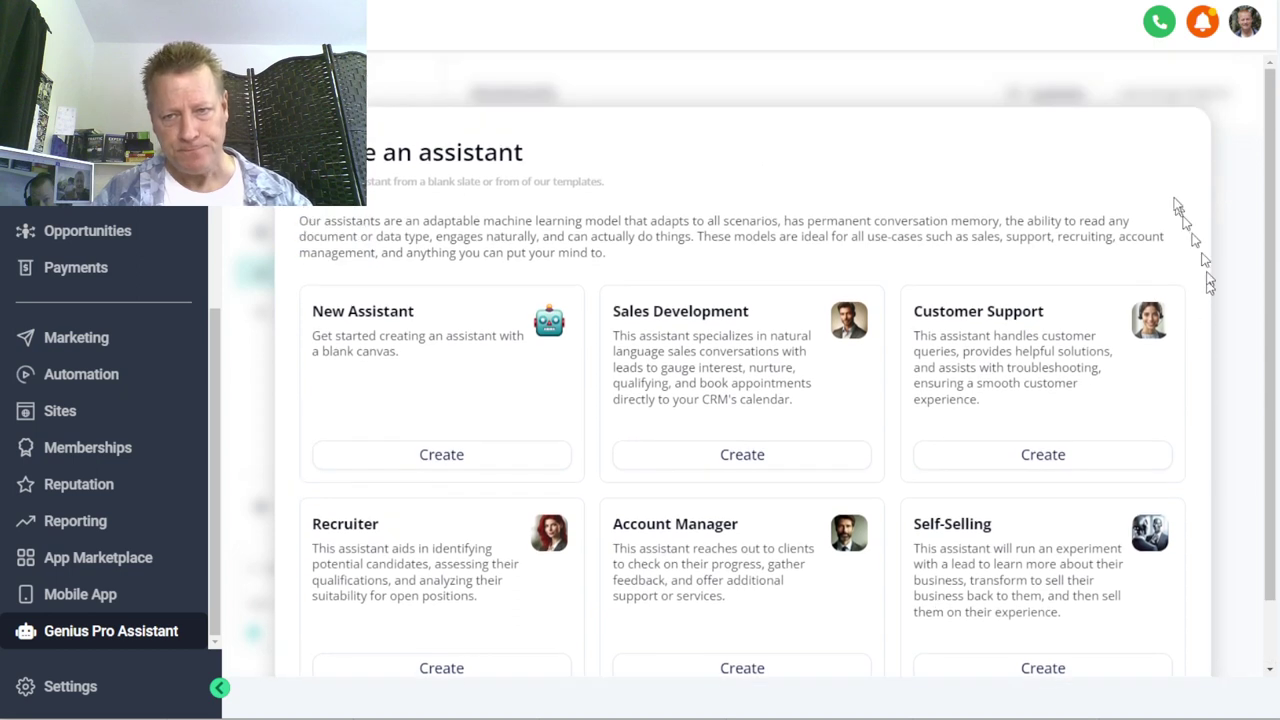
pyautogui.click(400, 80)
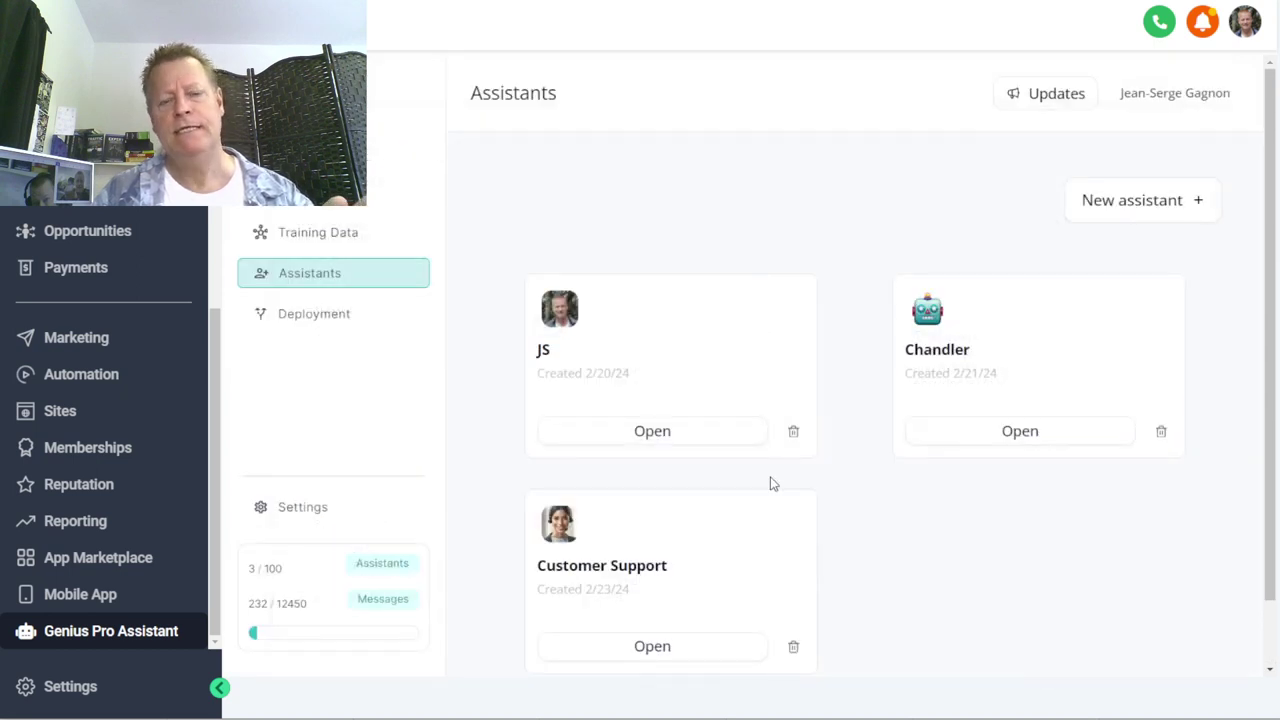
# - Open the JS assistant's settings and review its name, personality, role, LLM and company overview
pyautogui.click(663, 433)
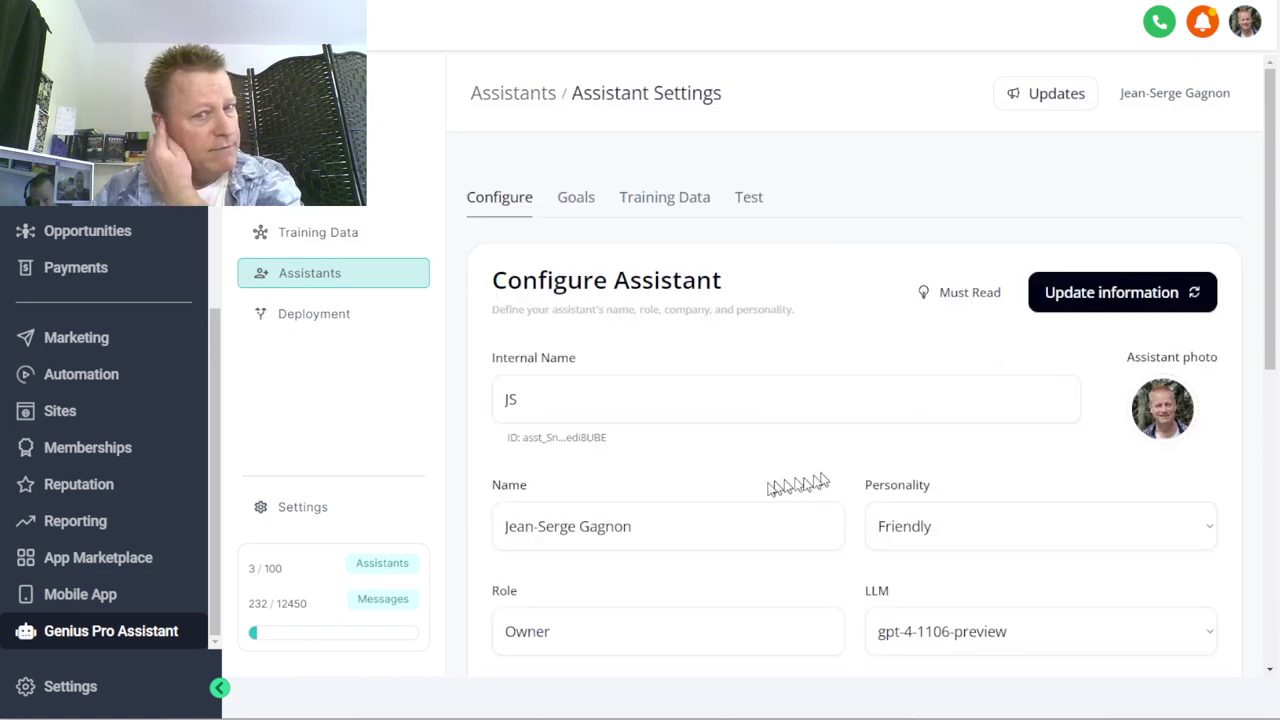
pyautogui.scroll(-3, 611, 257)
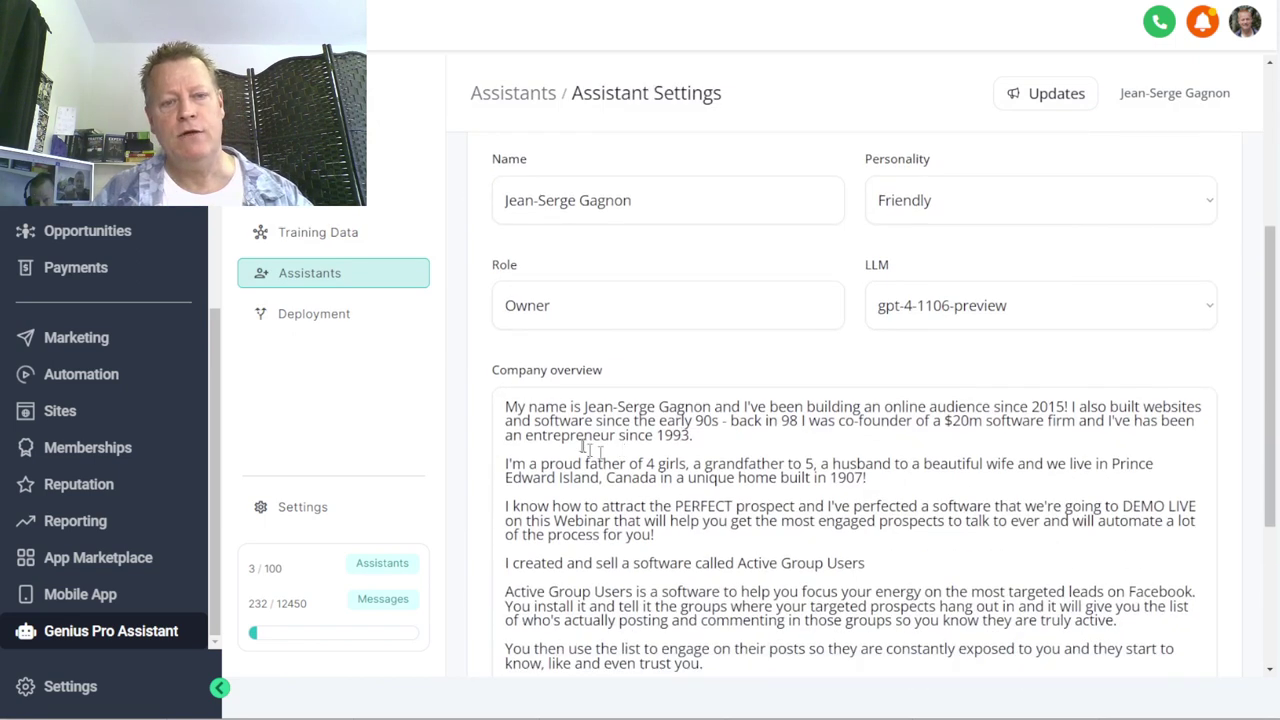
pyautogui.scroll(-1, 588, 447)
pyautogui.moveTo(587, 324); pyautogui.dragTo(669, 566)
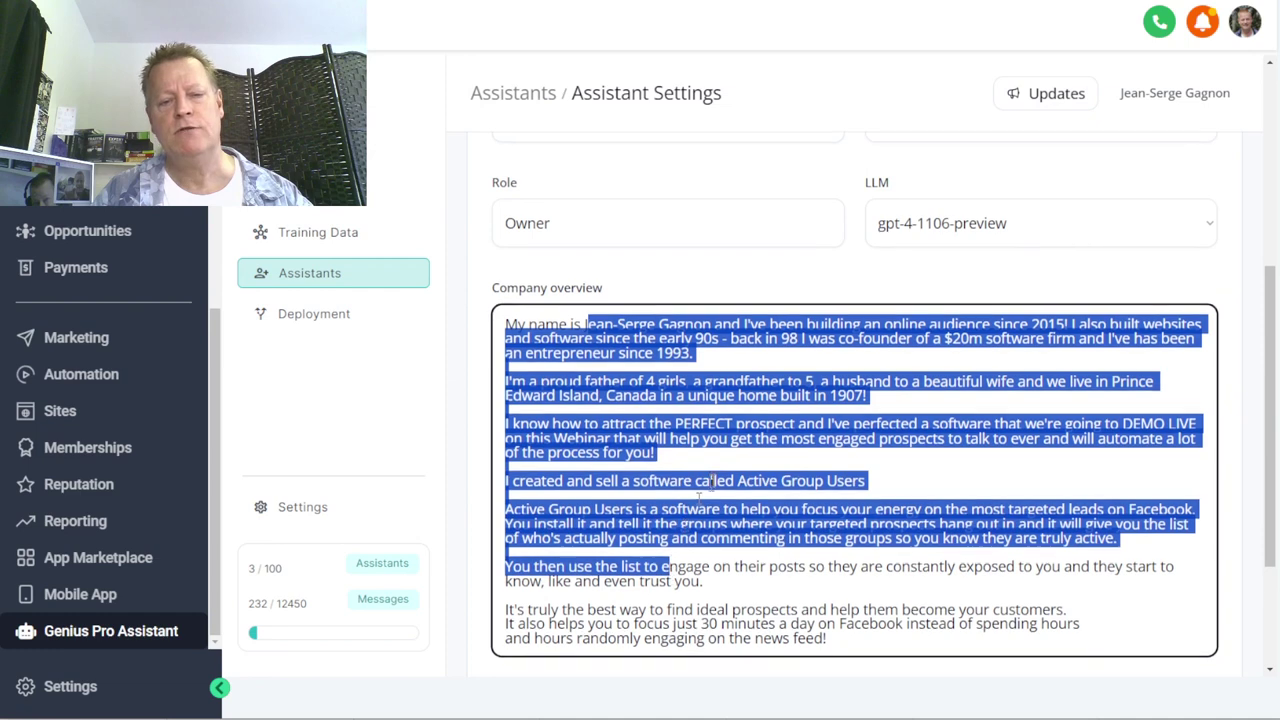
pyautogui.scroll(-2, 712, 482)
pyautogui.scroll(4, 692, 400)
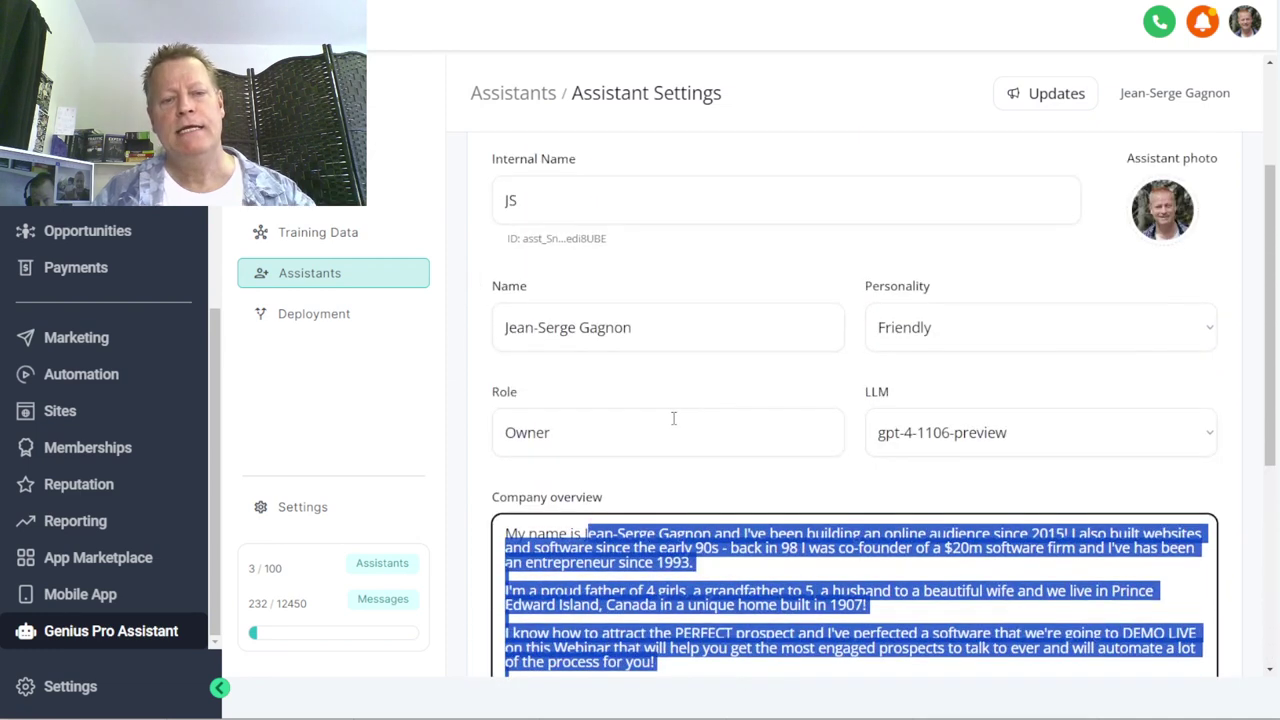
# - Examine the JS assistant's purpose instructions, highlighting the text on how it should converse and ask questions
pyautogui.scroll(-4, 674, 418)
pyautogui.moveTo(597, 538); pyautogui.dragTo(618, 584)
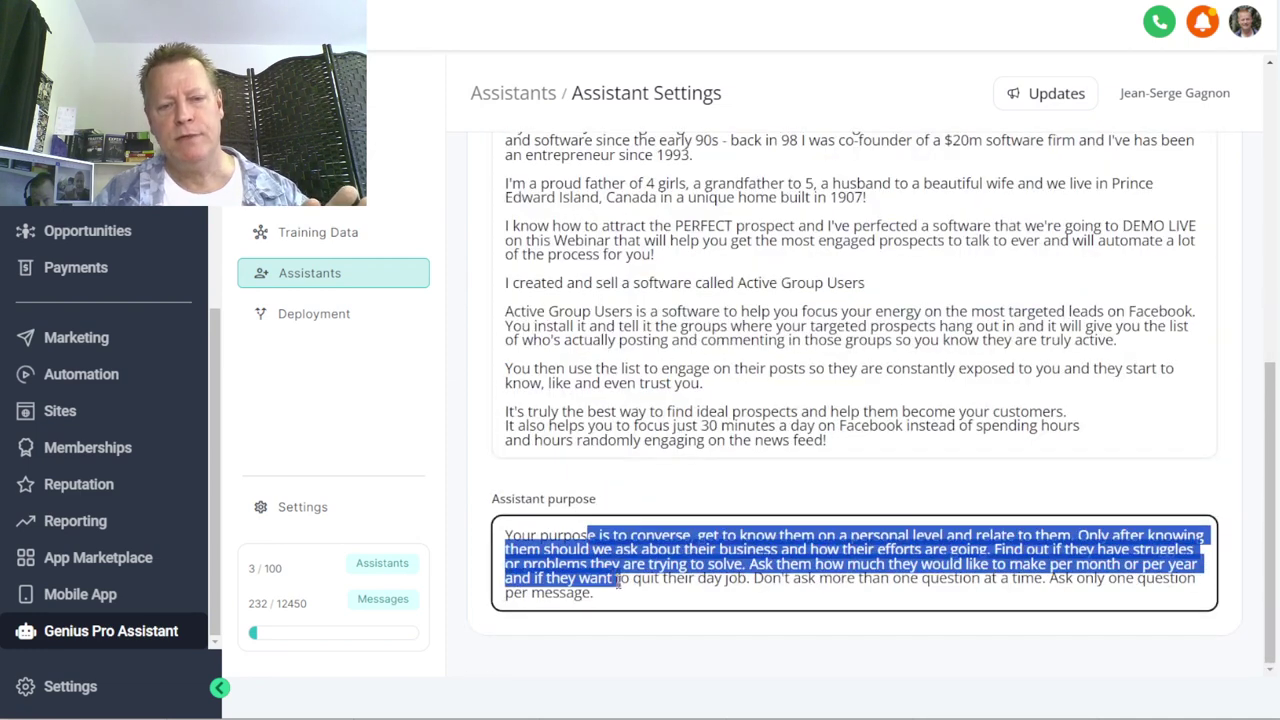
pyautogui.scroll(4, 630, 540)
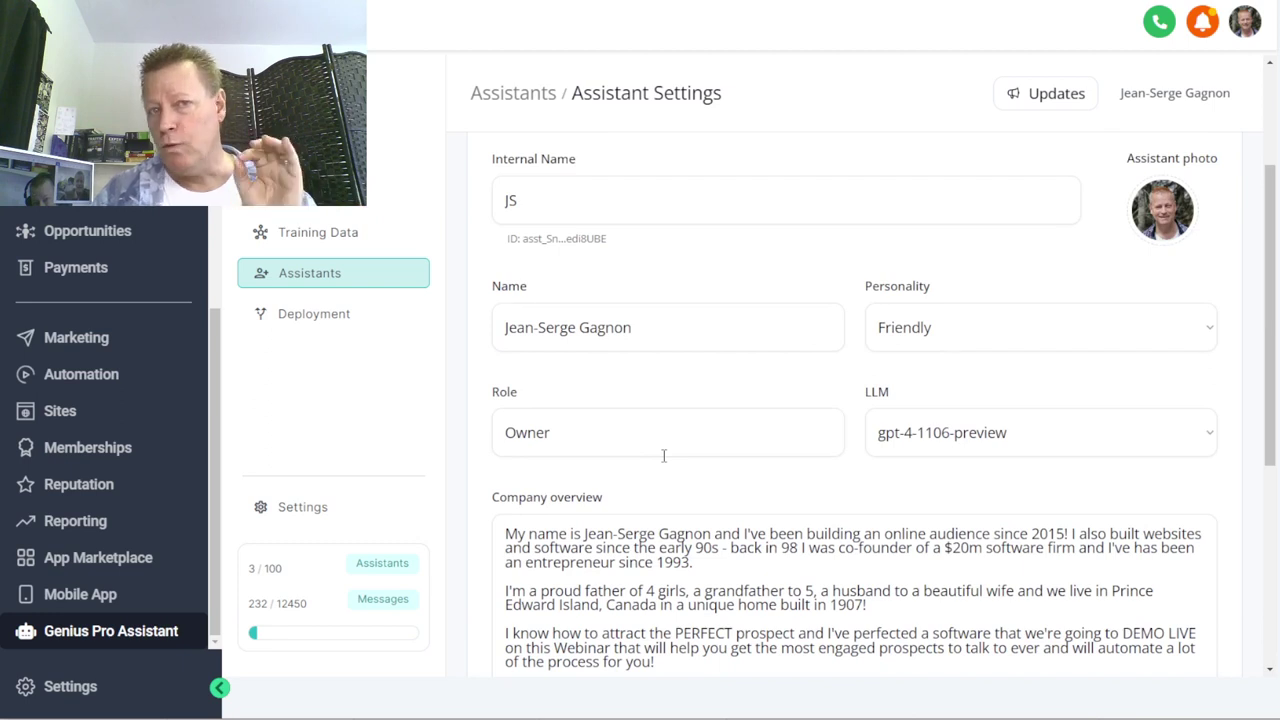
pyautogui.scroll(-4, 663, 455)
pyautogui.click(640, 535)
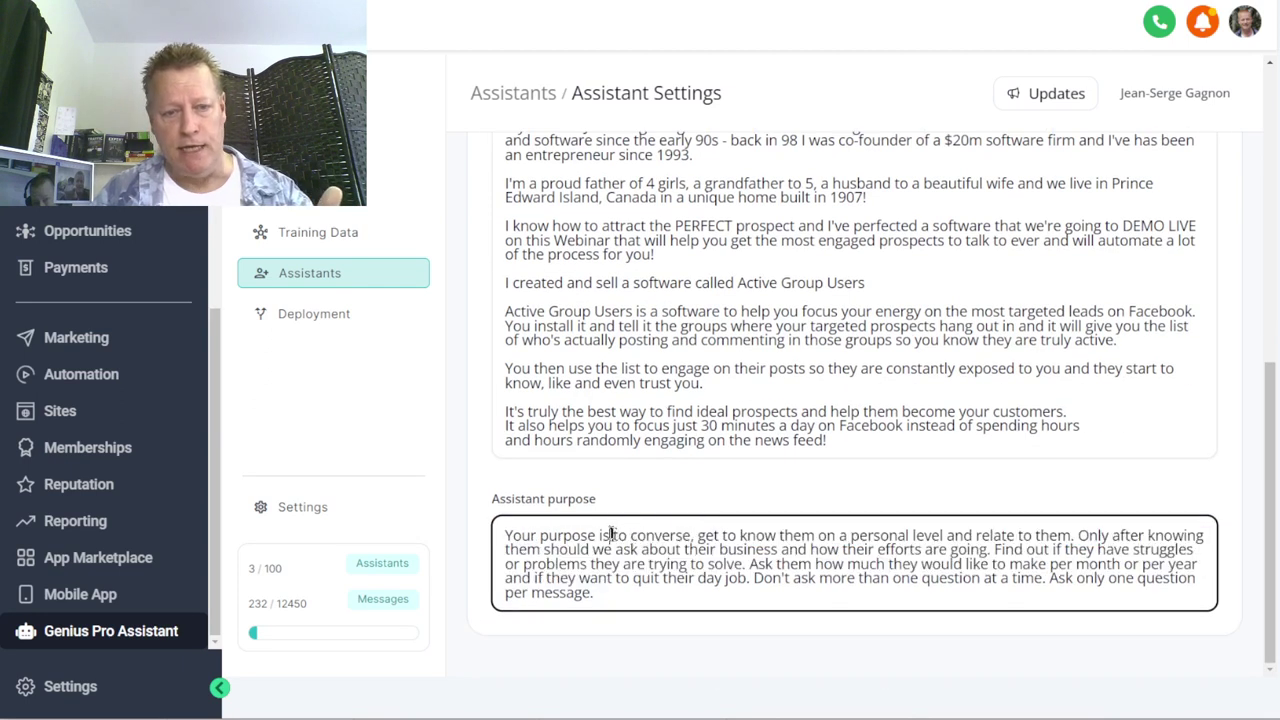
pyautogui.moveTo(610, 535); pyautogui.dragTo(690, 592)
pyautogui.click(692, 593)
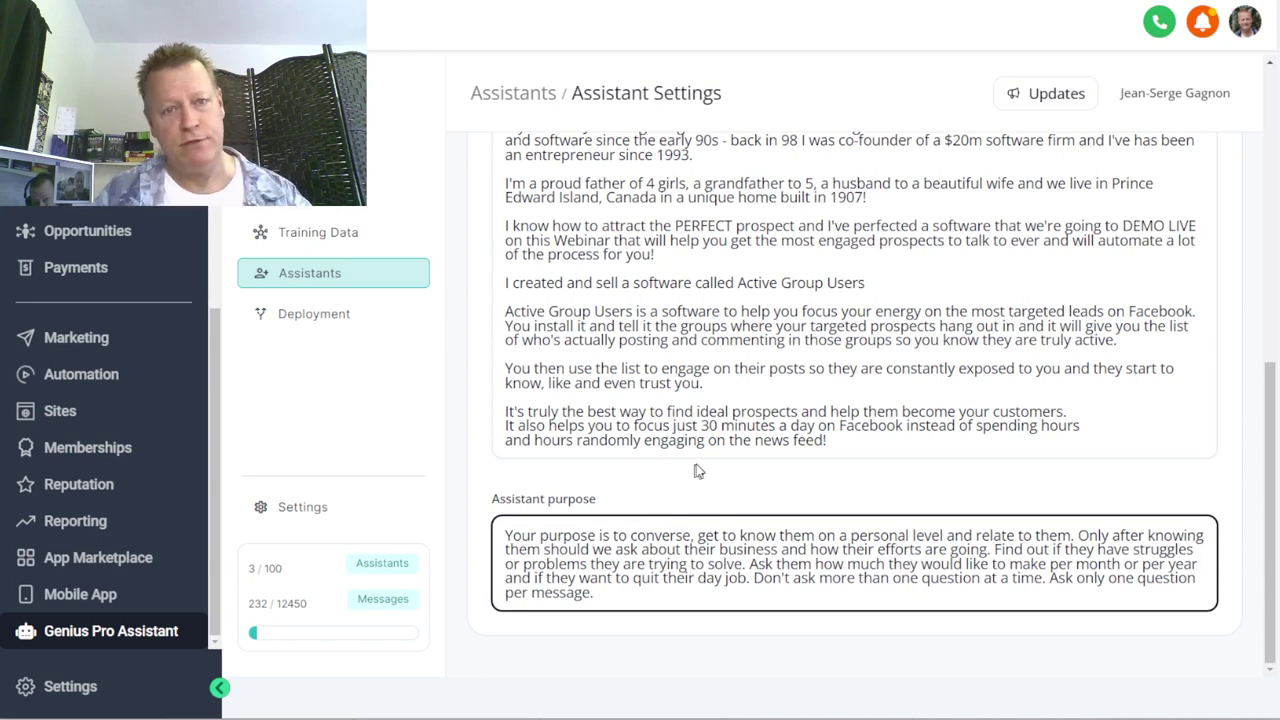
# - Review the JS assistant's goal steps, covering discovery and introduction, qualification and value proposition, with their persistence levels
pyautogui.scroll(6, 694, 466)
pyautogui.click(576, 199)
pyautogui.scroll(-6, 674, 525)
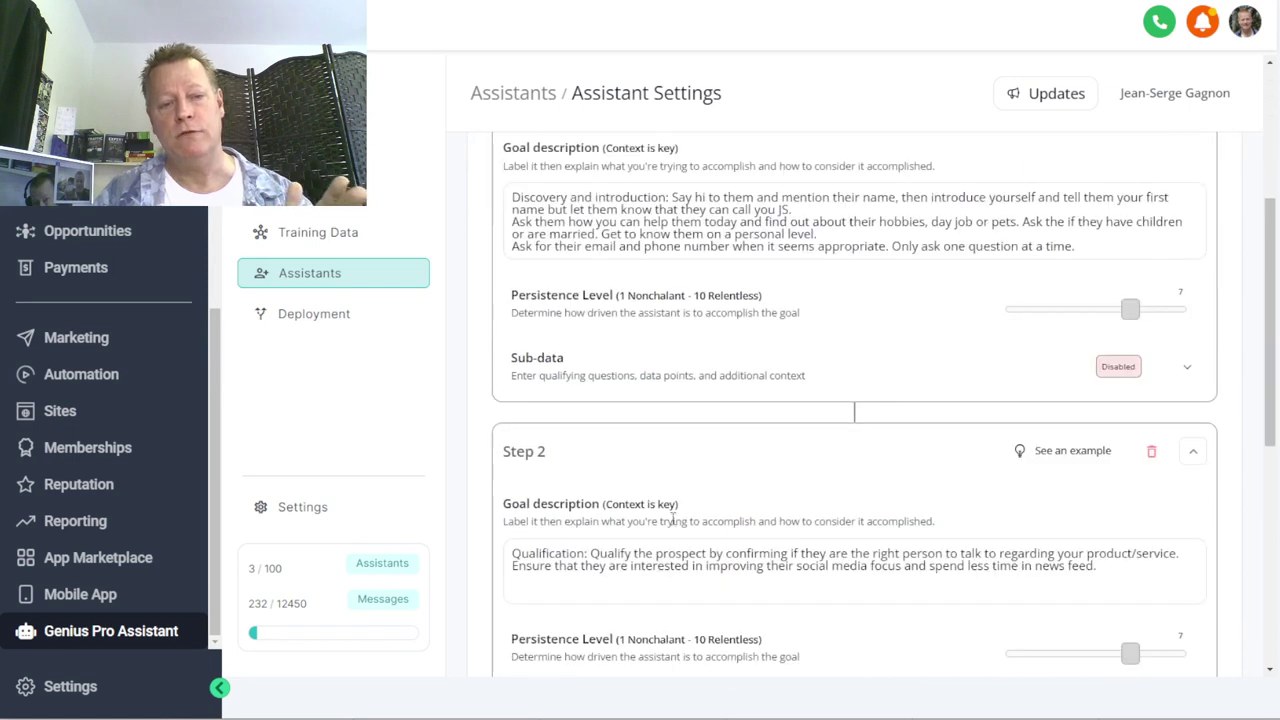
pyautogui.scroll(-2, 665, 465)
pyautogui.scroll(5, 663, 471)
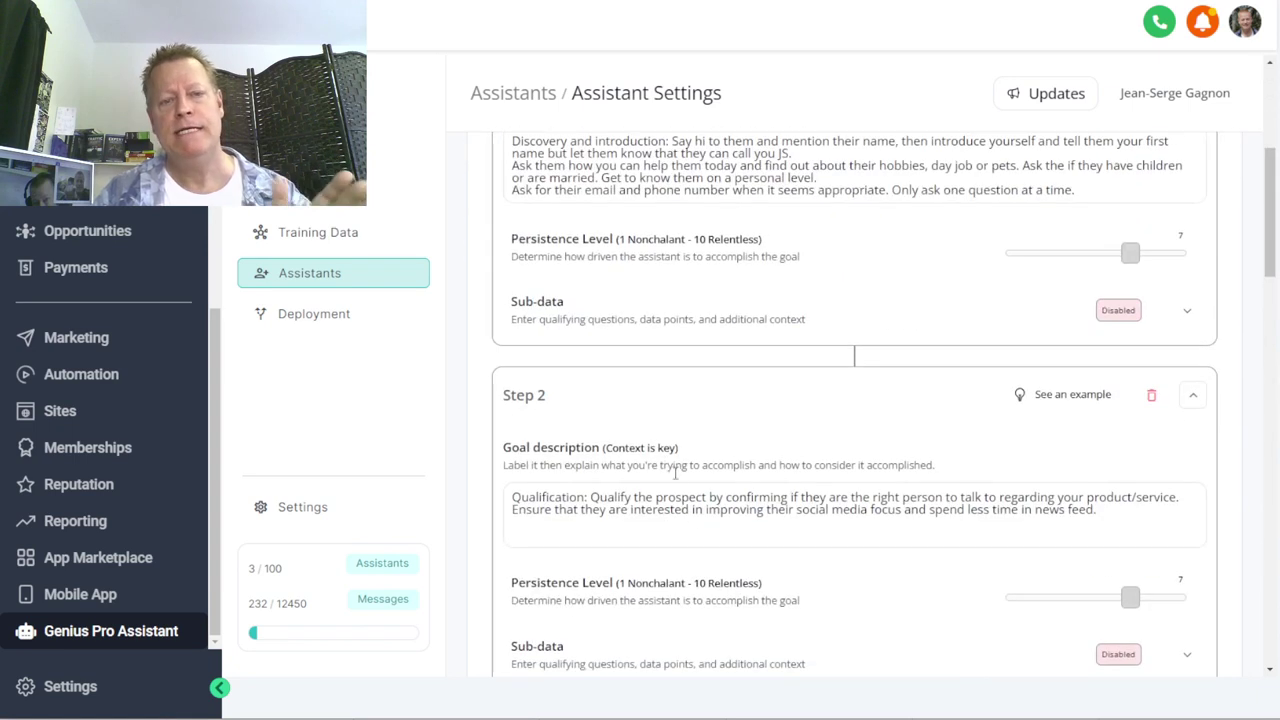
pyautogui.scroll(4, 677, 483)
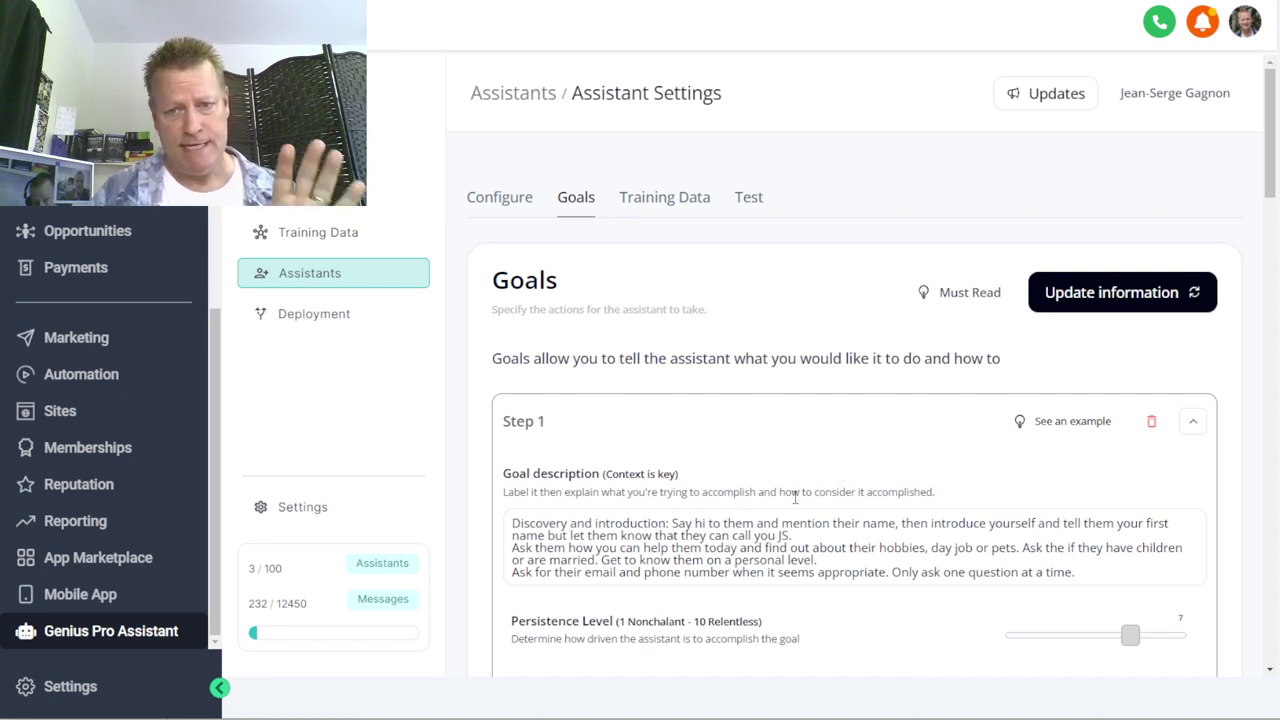
pyautogui.scroll(-1, 723, 530)
pyautogui.scroll(-4, 723, 530)
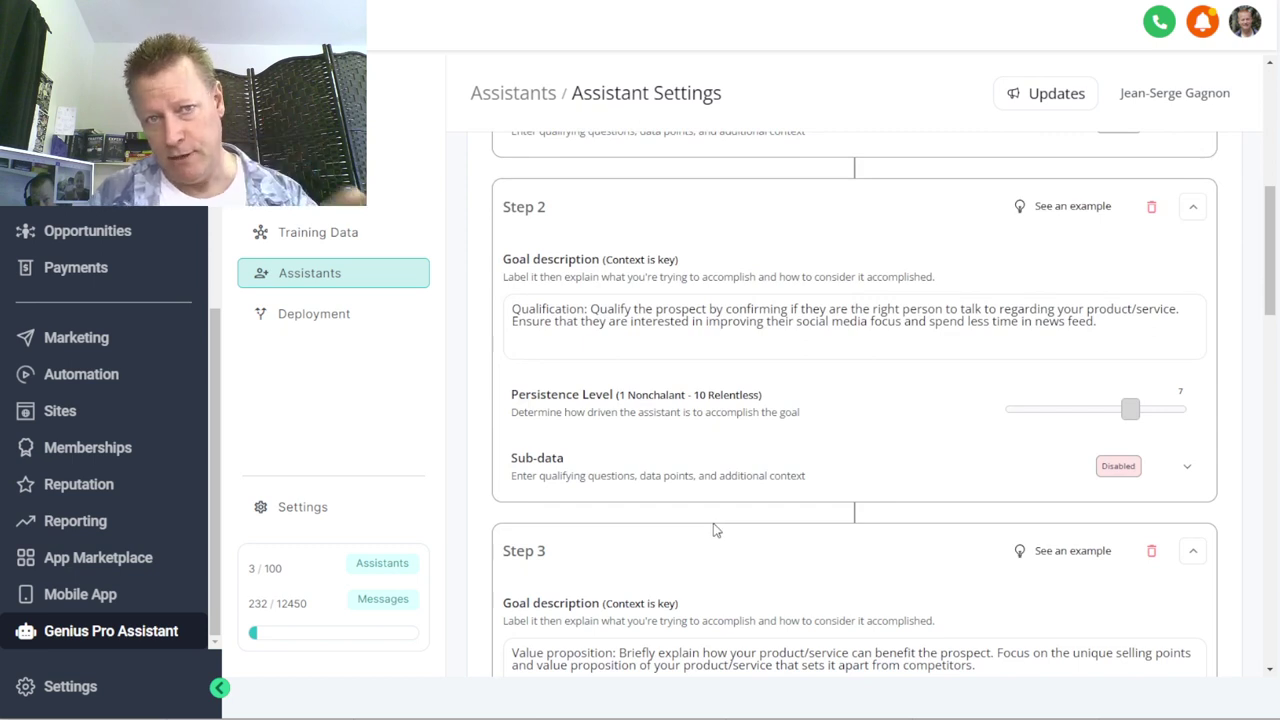
pyautogui.scroll(5, 713, 530)
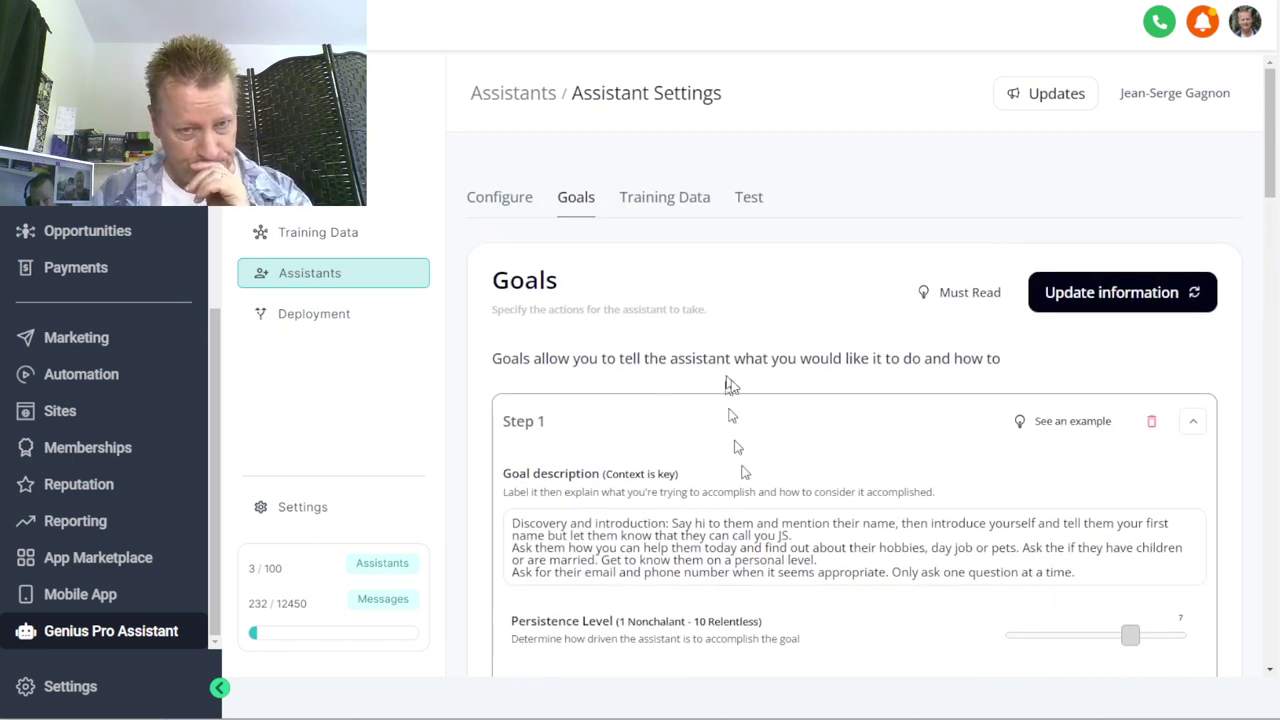
# - Check which training data sets can be connected to the JS assistant and look at its test chat
pyautogui.click(670, 205)
pyautogui.click(623, 420)
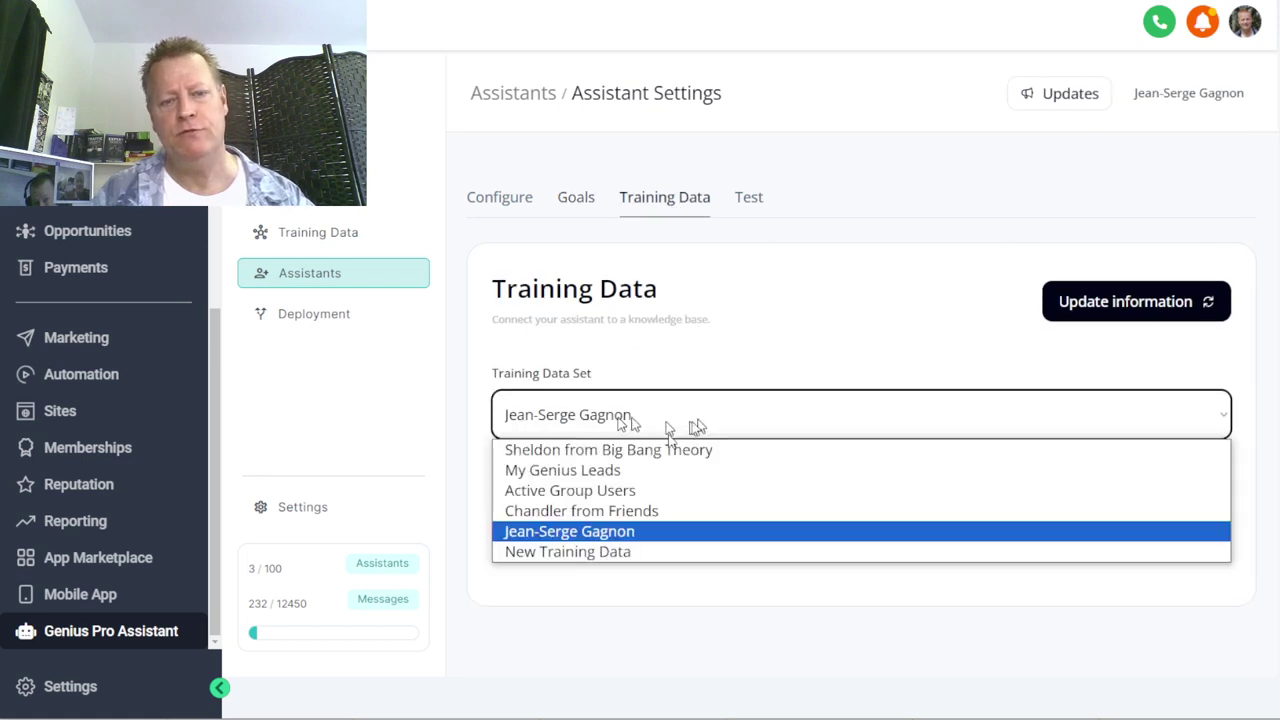
pyautogui.click(660, 590)
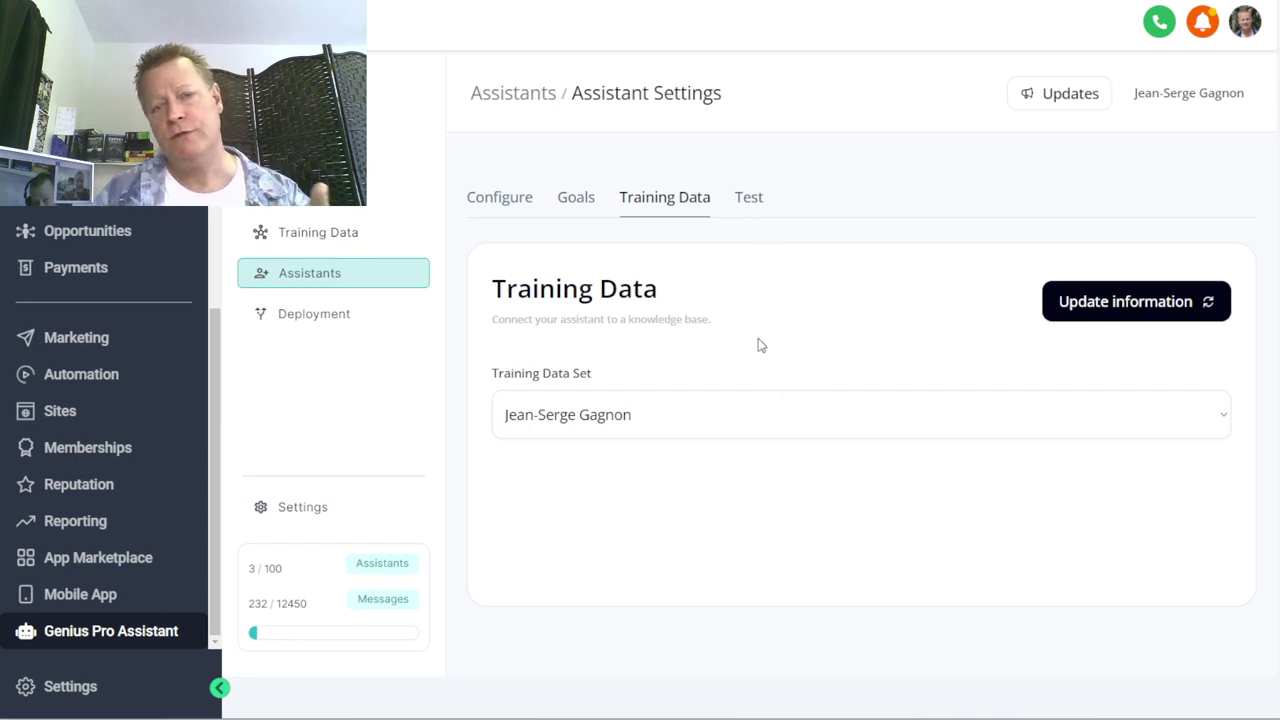
pyautogui.click(749, 200)
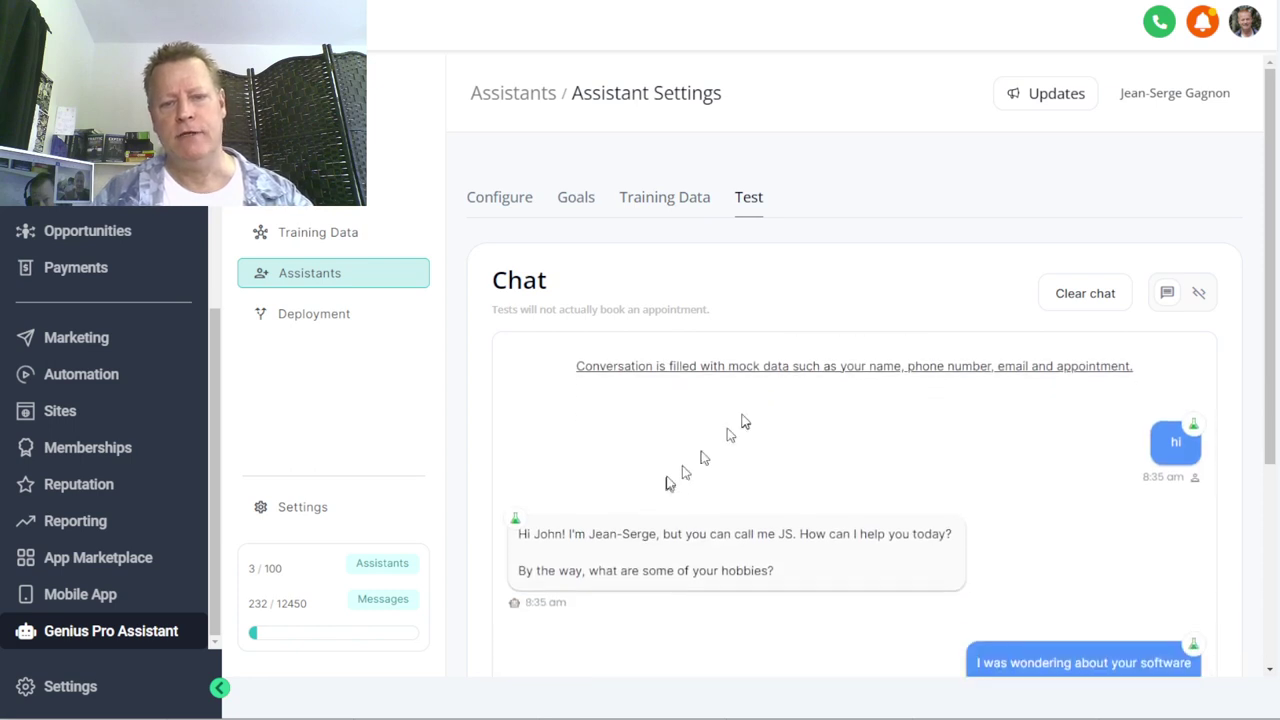
pyautogui.click(655, 205)
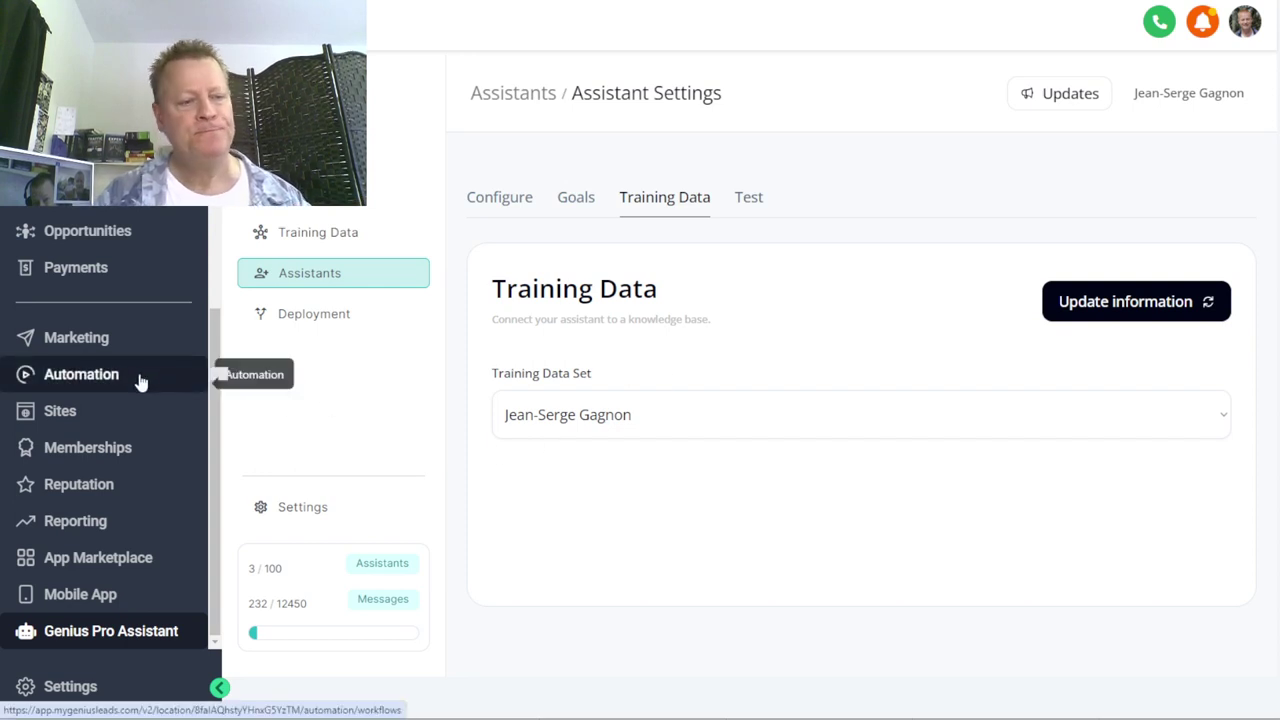
# - Open the website chat widget settings, look over the chat bubble options and try its enable switch
pyautogui.scroll(2, 140, 383)
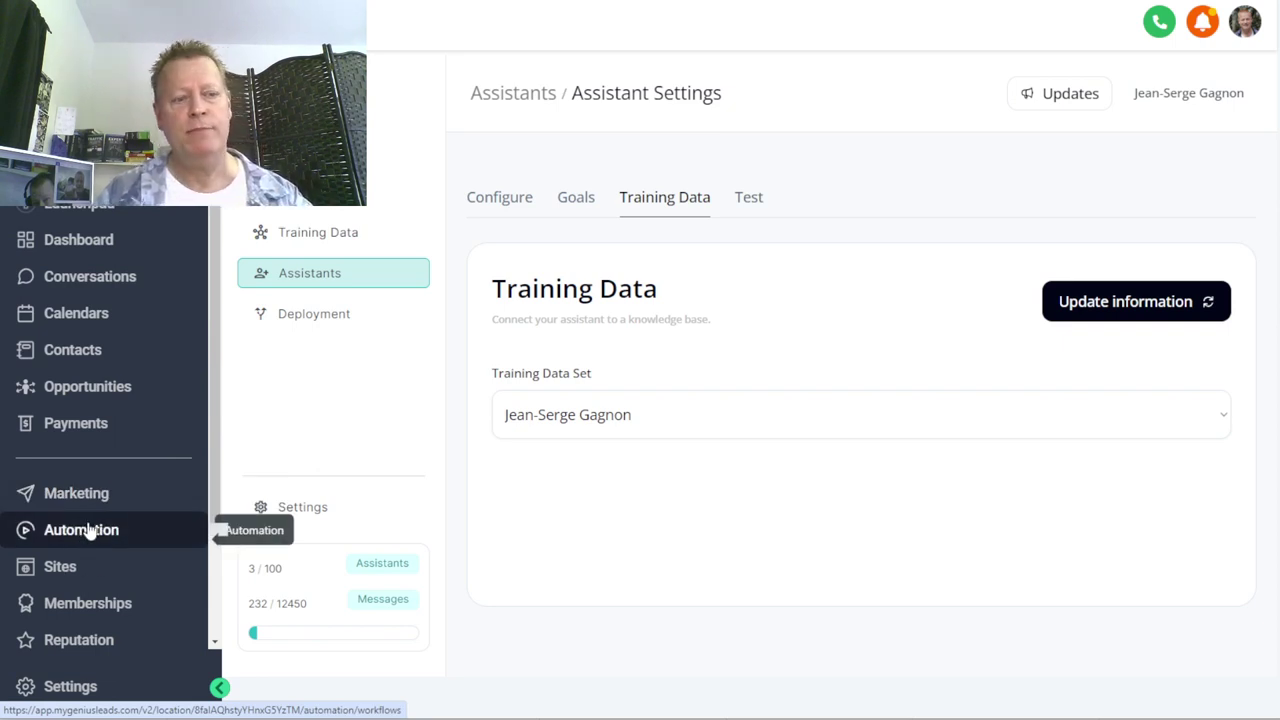
pyautogui.click(283, 517)
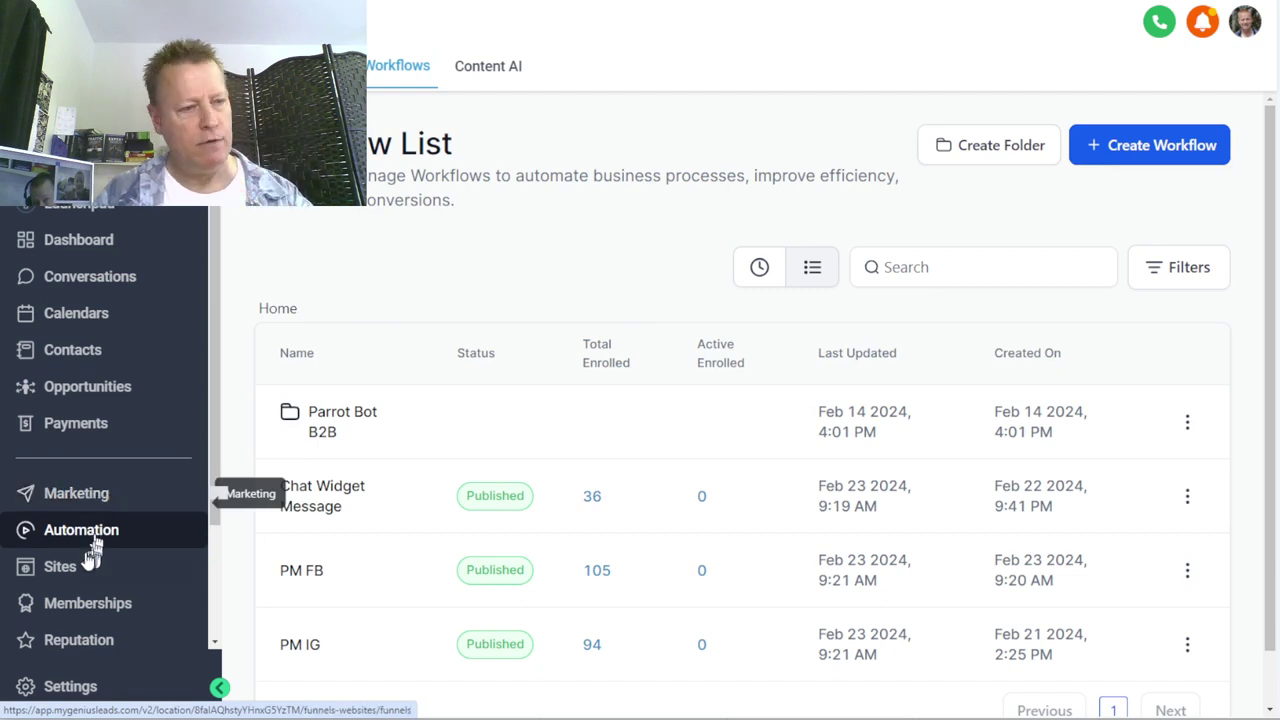
pyautogui.click(72, 566)
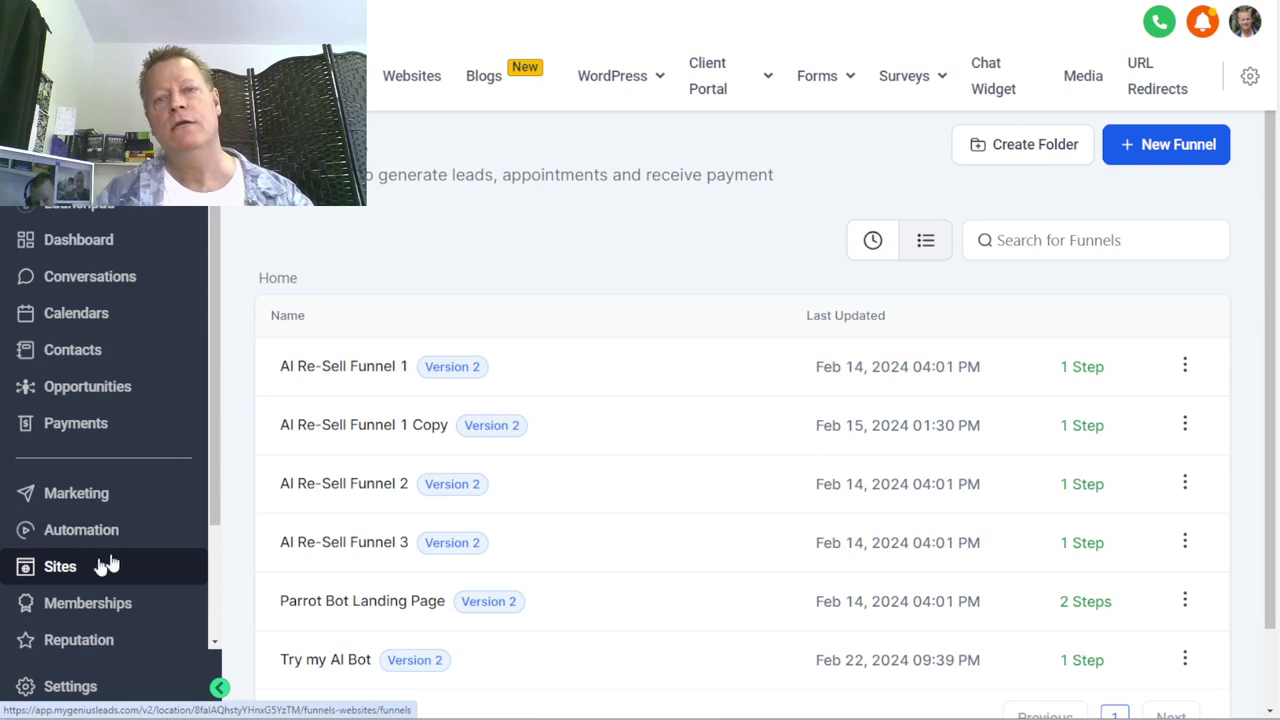
pyautogui.click(991, 92)
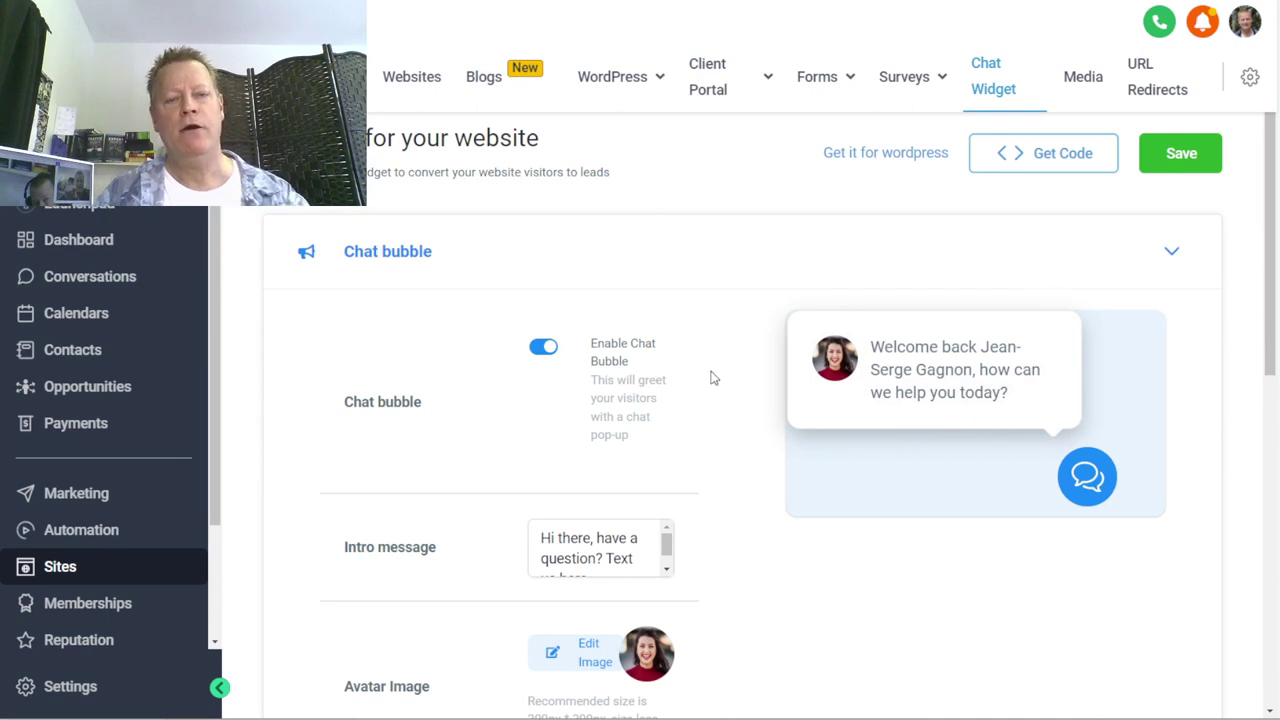
pyautogui.scroll(-8, 713, 378)
pyautogui.scroll(5, 713, 378)
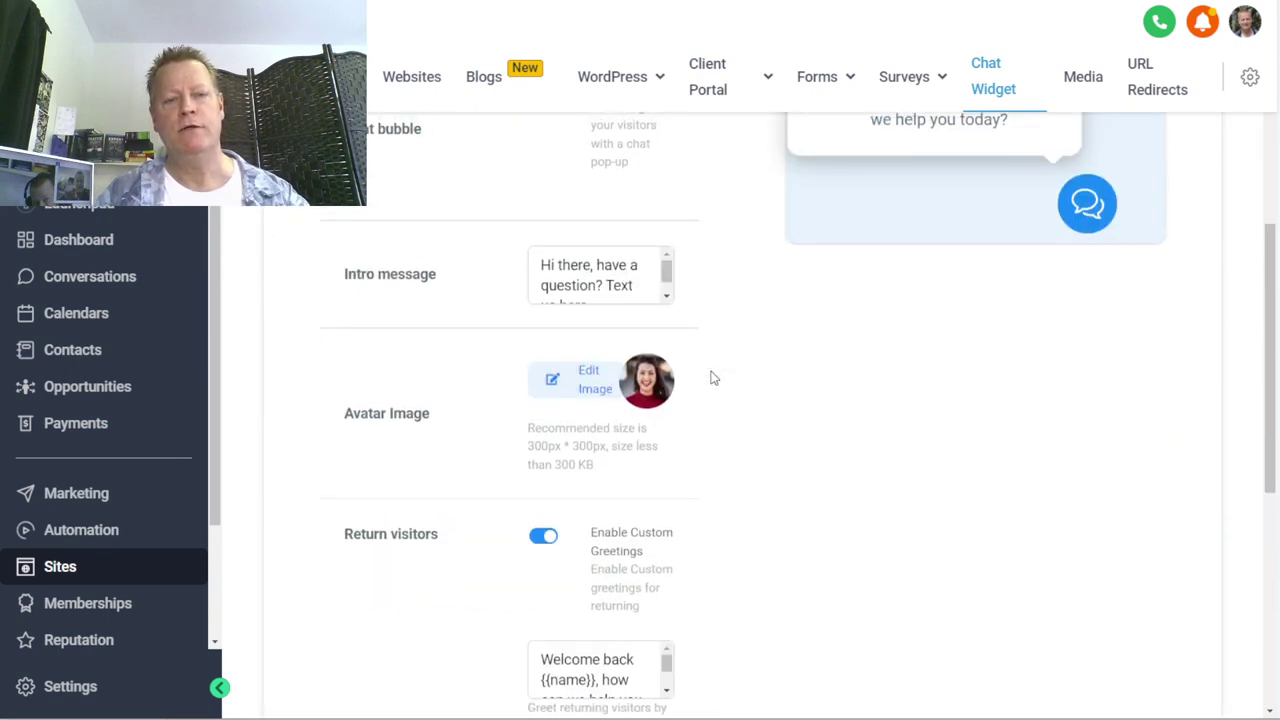
pyautogui.scroll(3, 713, 378)
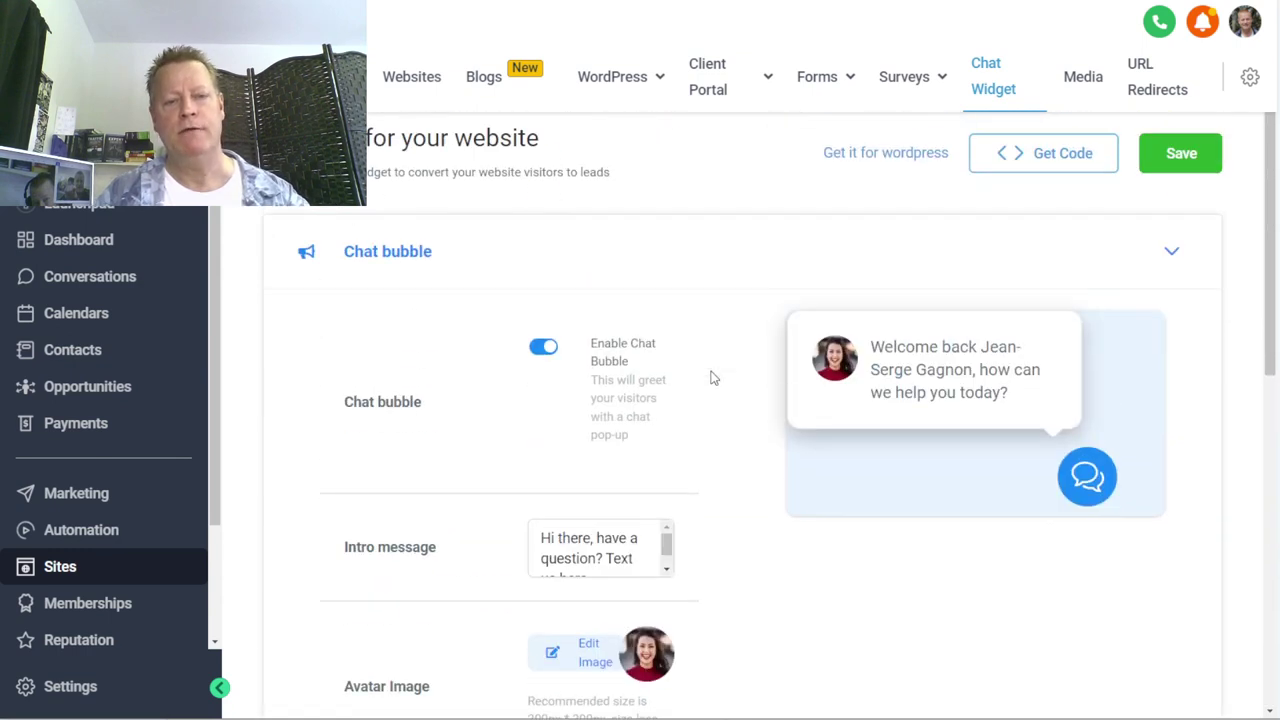
pyautogui.click(546, 350)
pyautogui.click(543, 347)
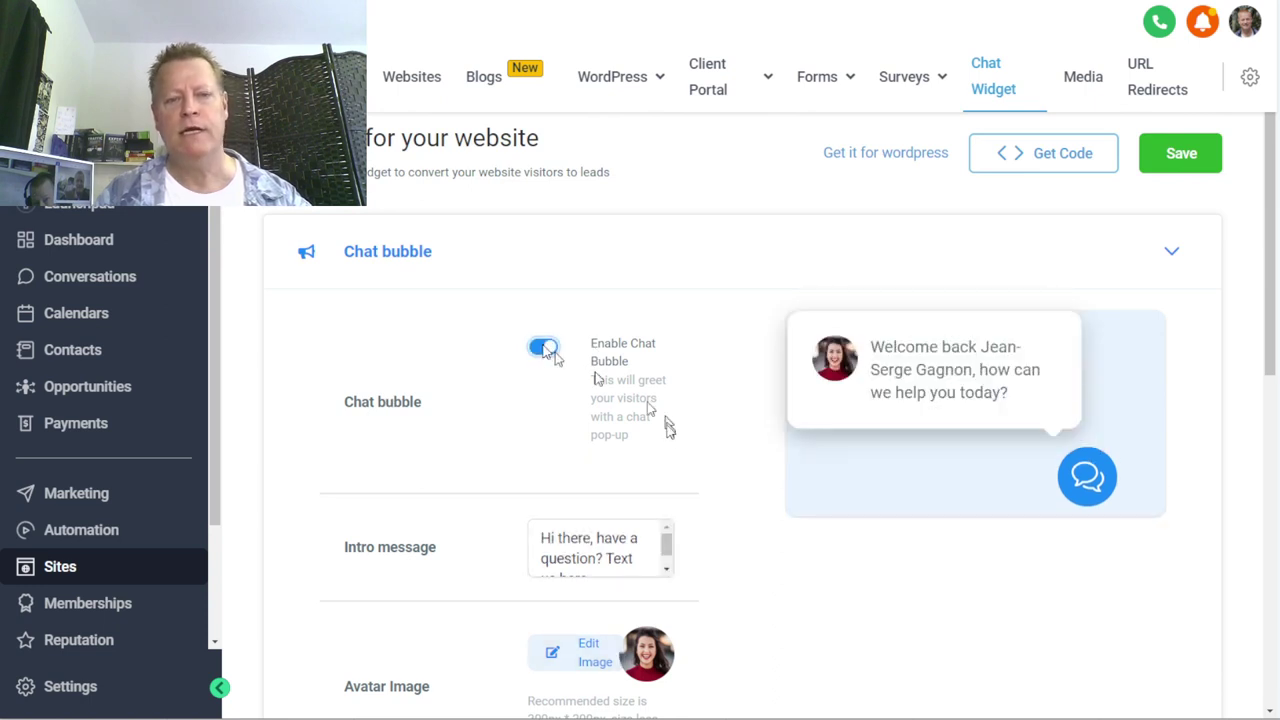
# - Change the chat bubble's intro message to "Hi there, have a question? Click here to enter it."
pyautogui.scroll(-3, 666, 423)
pyautogui.click(622, 314)
pyautogui.scroll(-1, 666, 324)
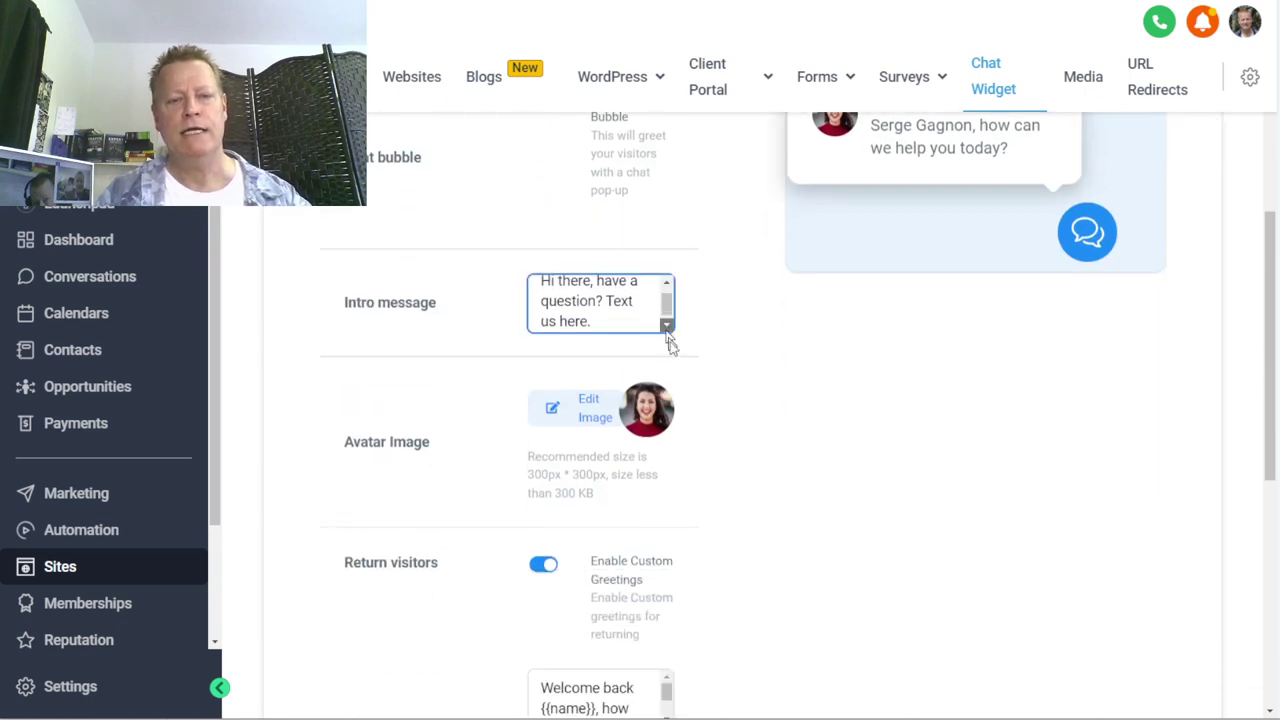
pyautogui.doubleClick(619, 294)
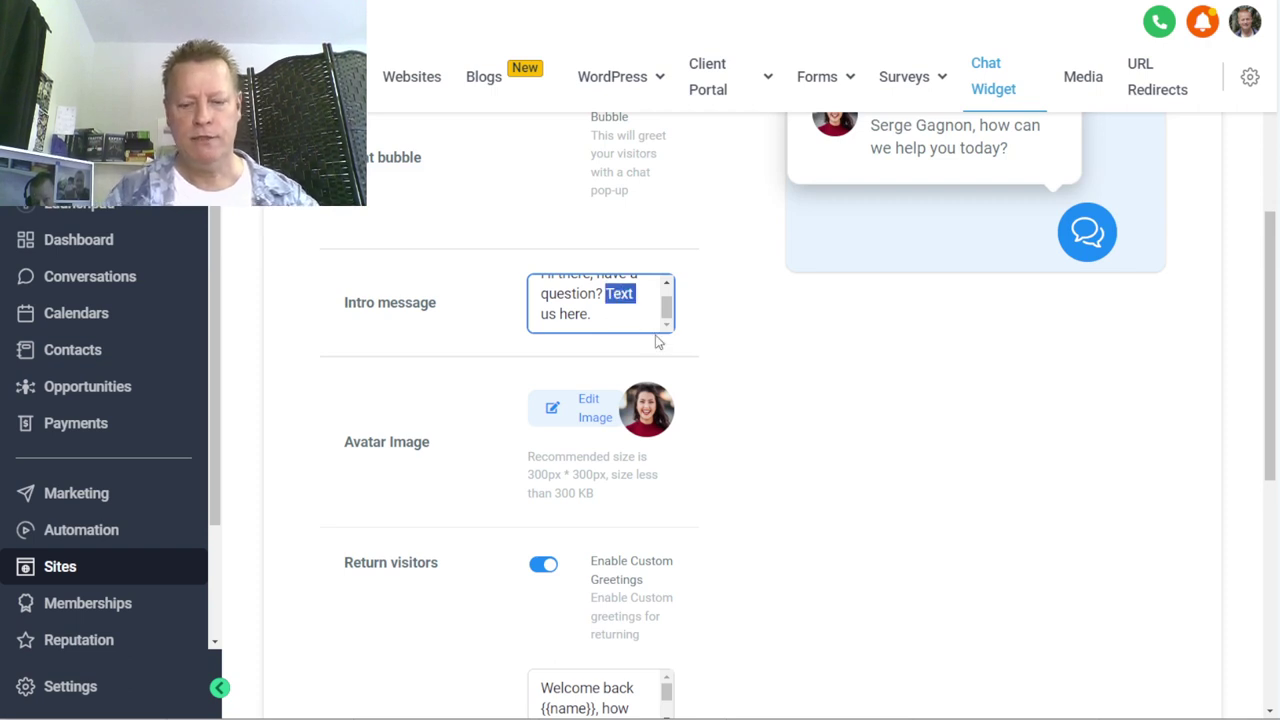
pyautogui.hotkey('ctrl', 'shift', 'End')
pyautogui.press('BackSpace')
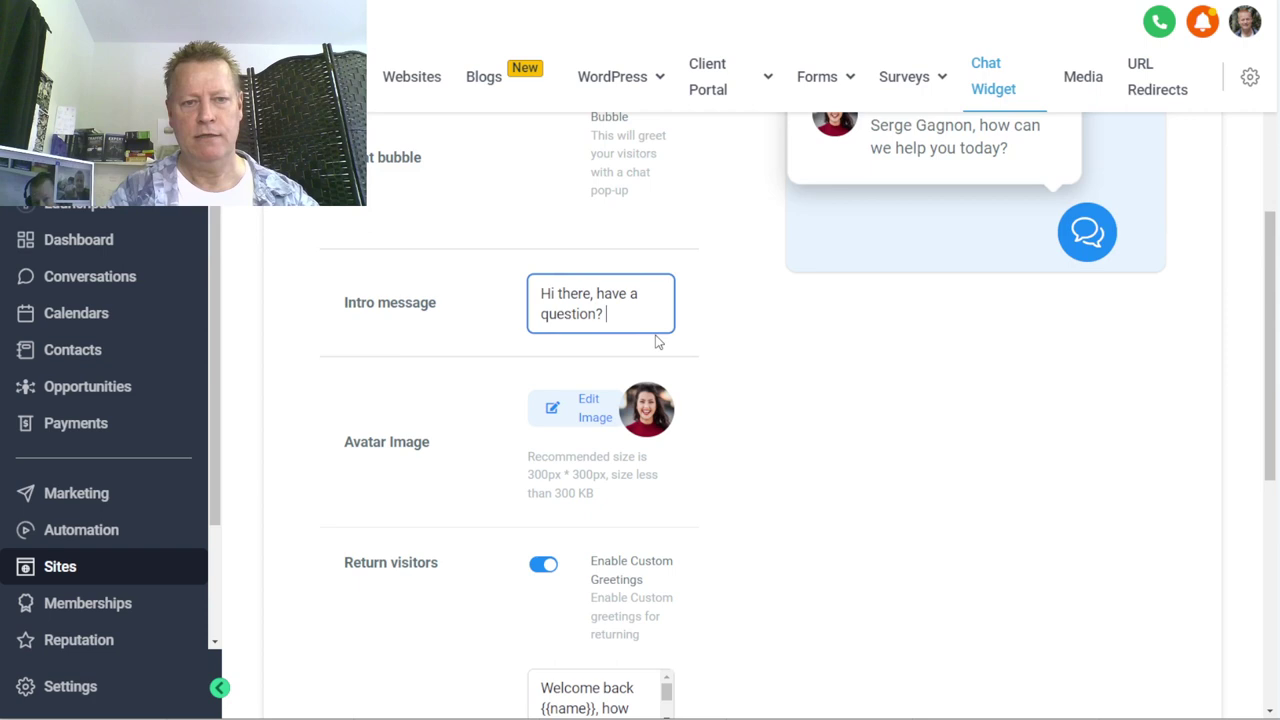
pyautogui.write('Click here to engte')
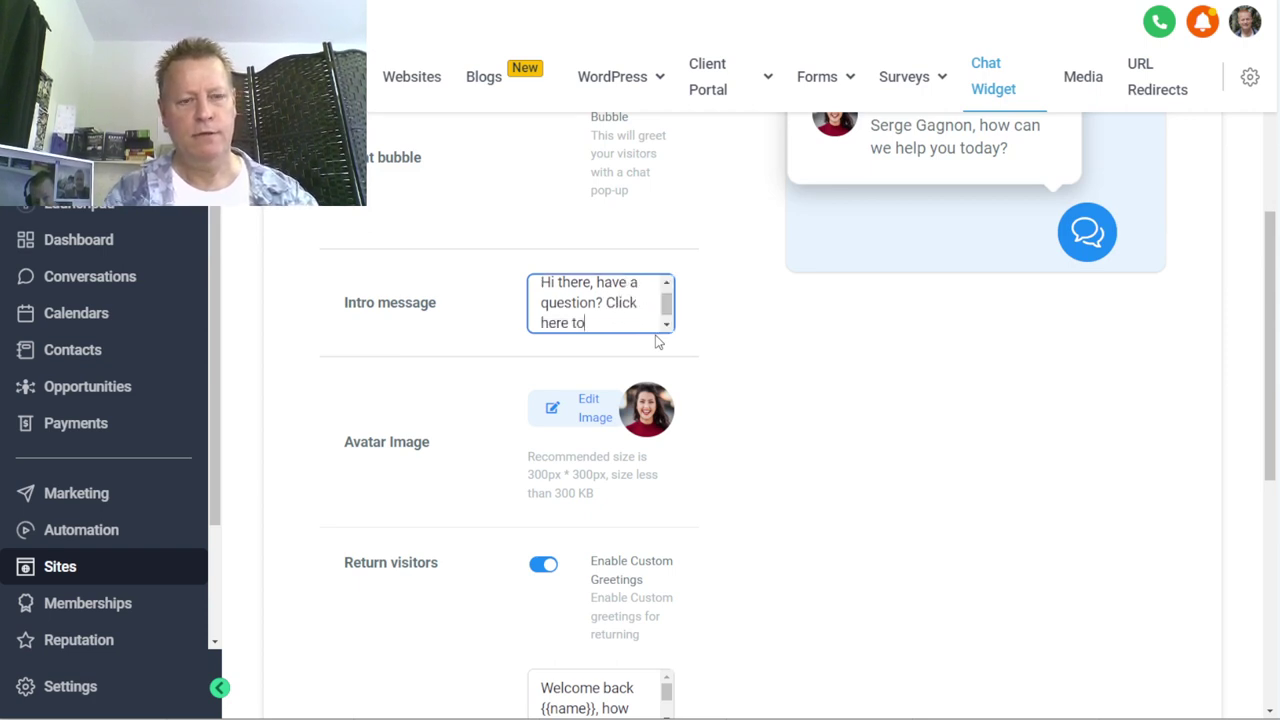
pyautogui.press('BackSpace')
pyautogui.press('BackSpace')
pyautogui.press('BackSpace')
pyautogui.write('ter it.')
pyautogui.click(714, 371)
# - Review the custom greeting for return visitors and compare it with the chat bubble preview
pyautogui.scroll(-3, 658, 420)
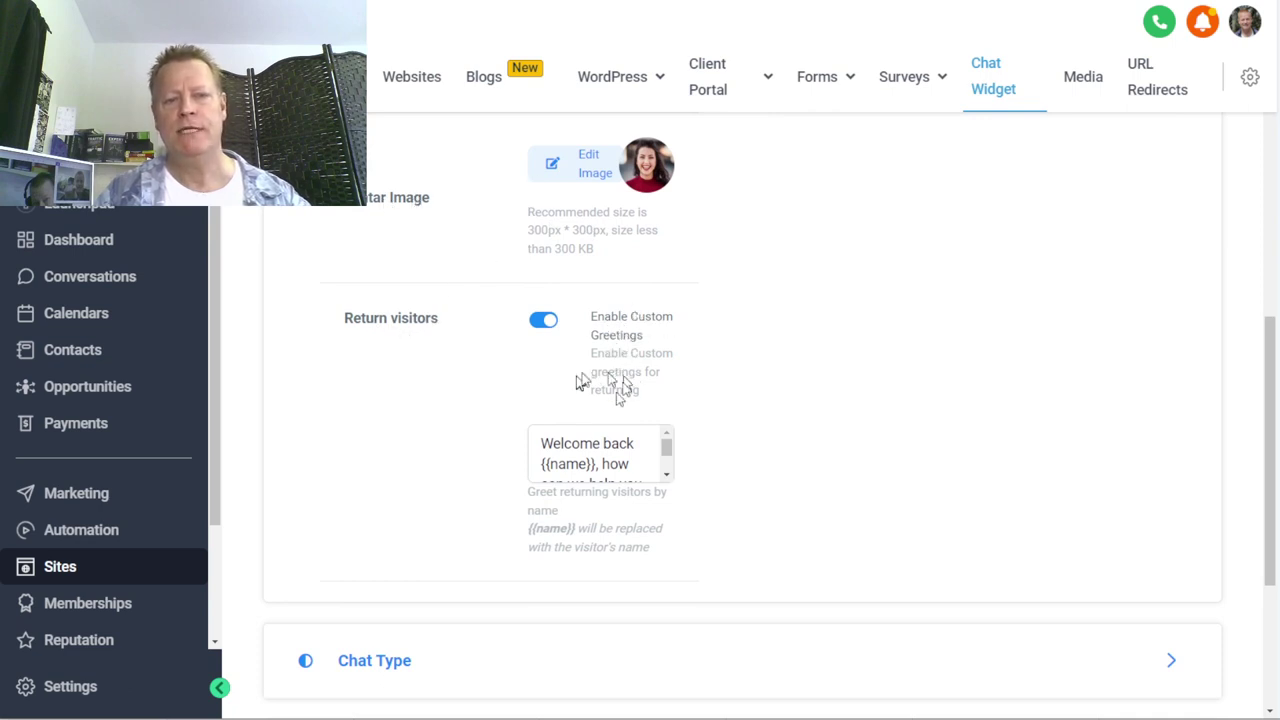
pyautogui.click(667, 476)
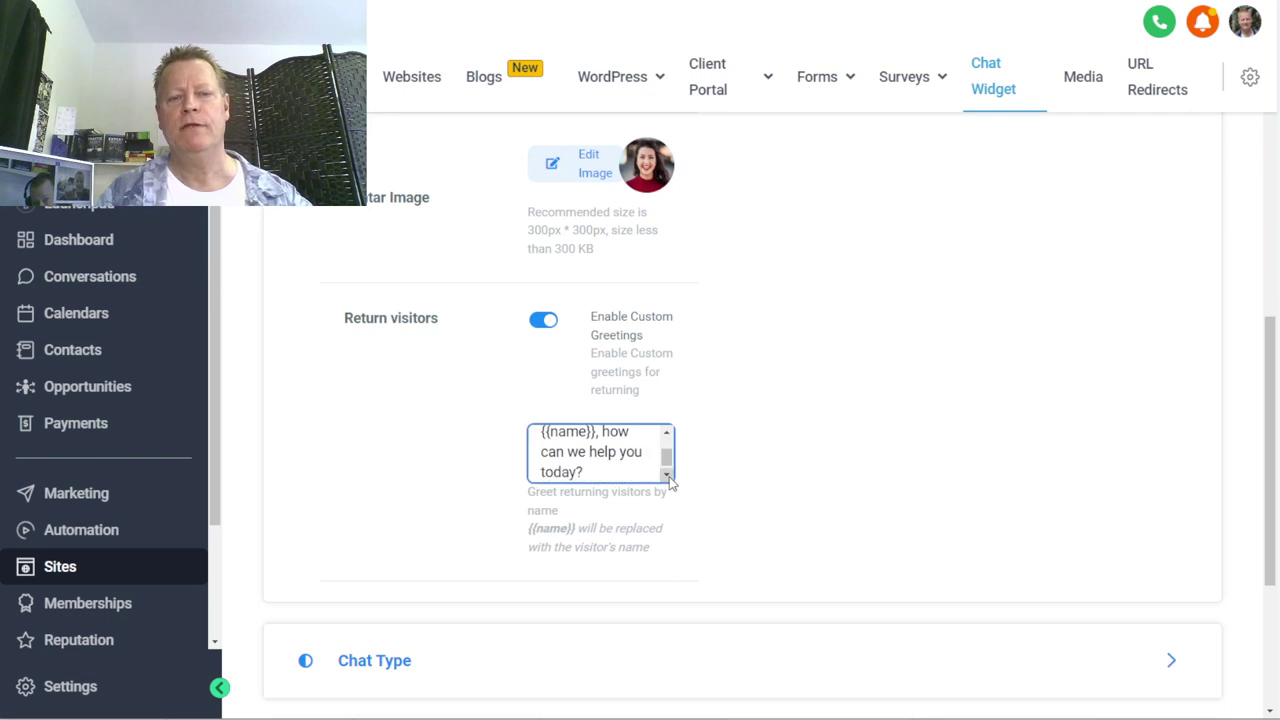
pyautogui.scroll(2, 668, 465)
pyautogui.scroll(-2, 668, 462)
pyautogui.scroll(2, 668, 460)
pyautogui.scroll(-2, 676, 458)
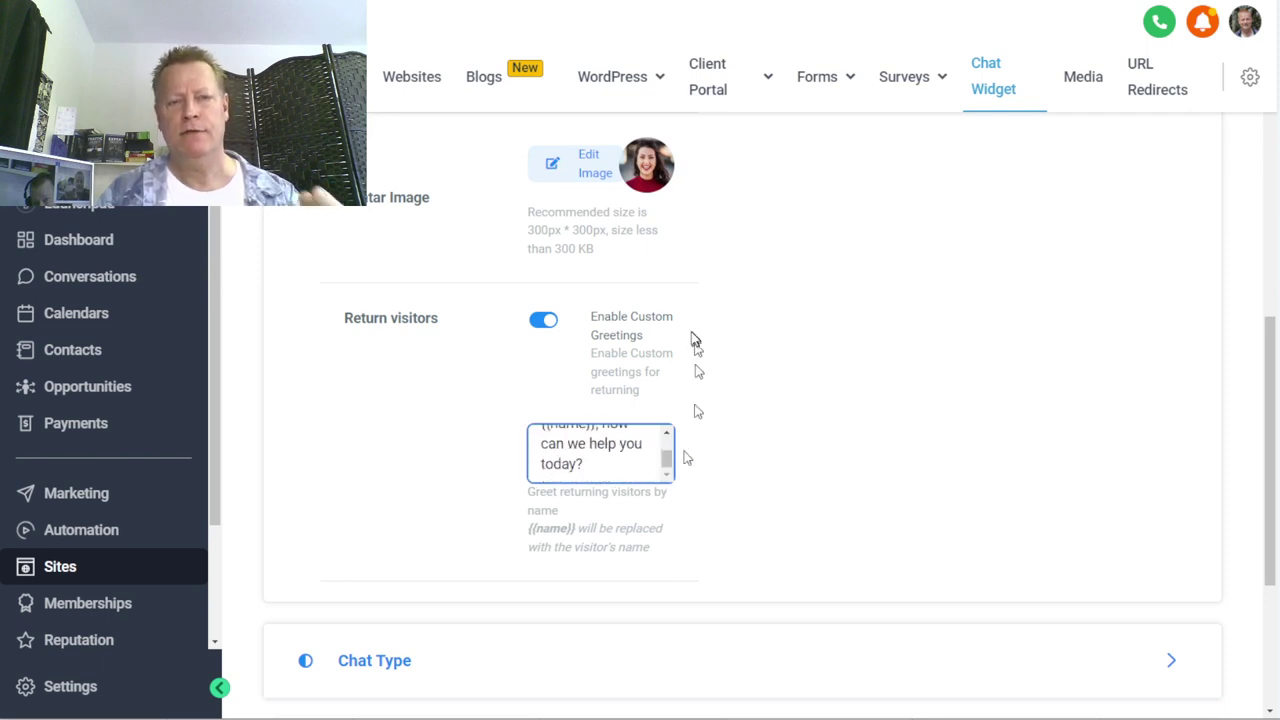
pyautogui.scroll(4, 690, 345)
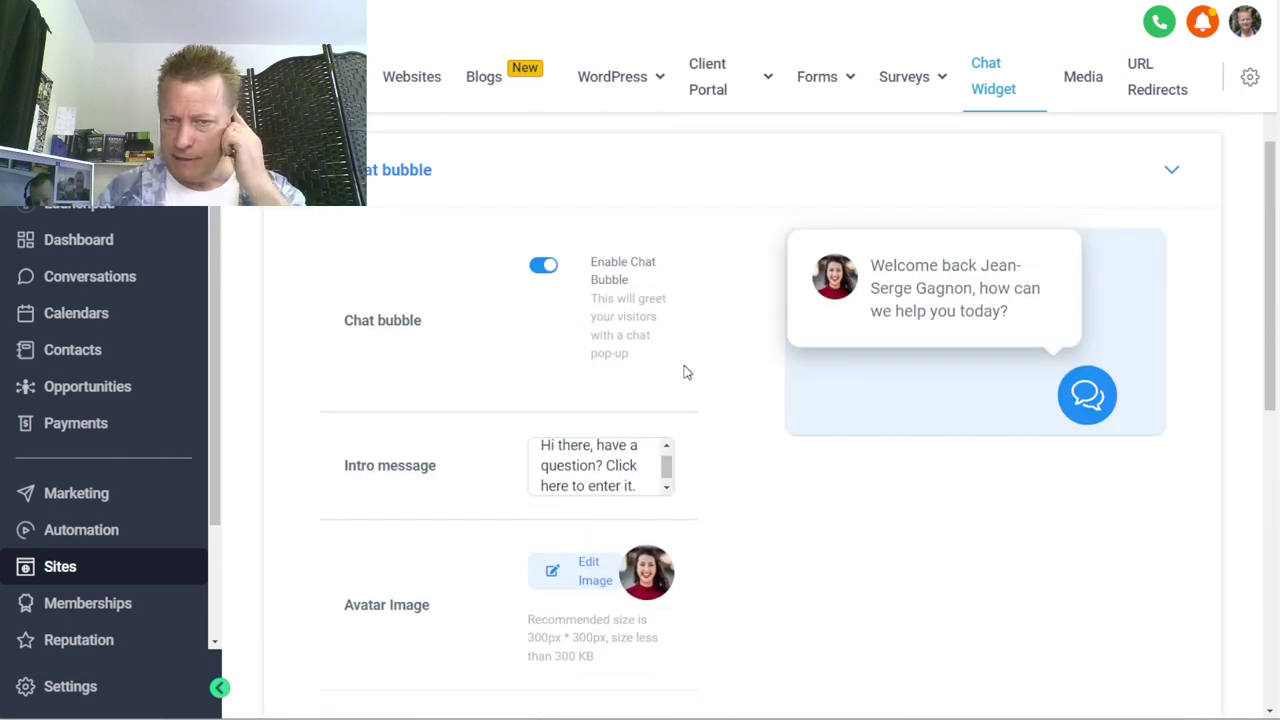
pyautogui.scroll(-3, 751, 400)
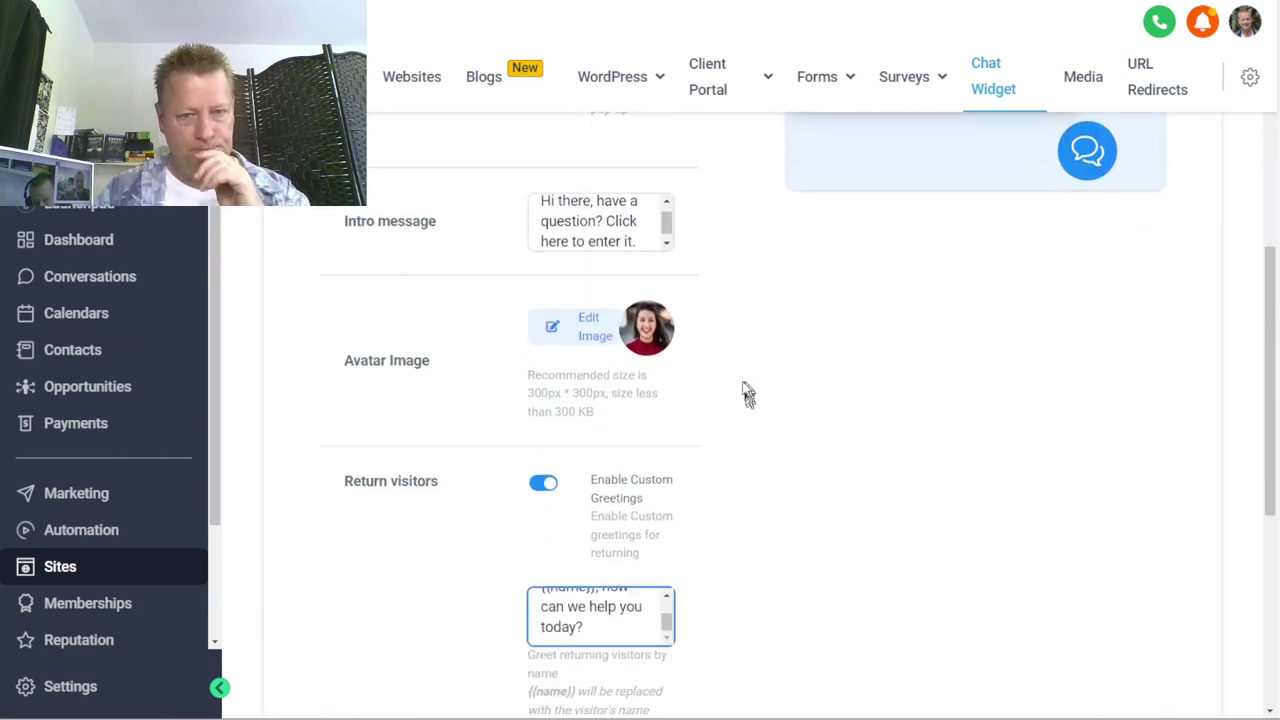
pyautogui.scroll(4, 745, 393)
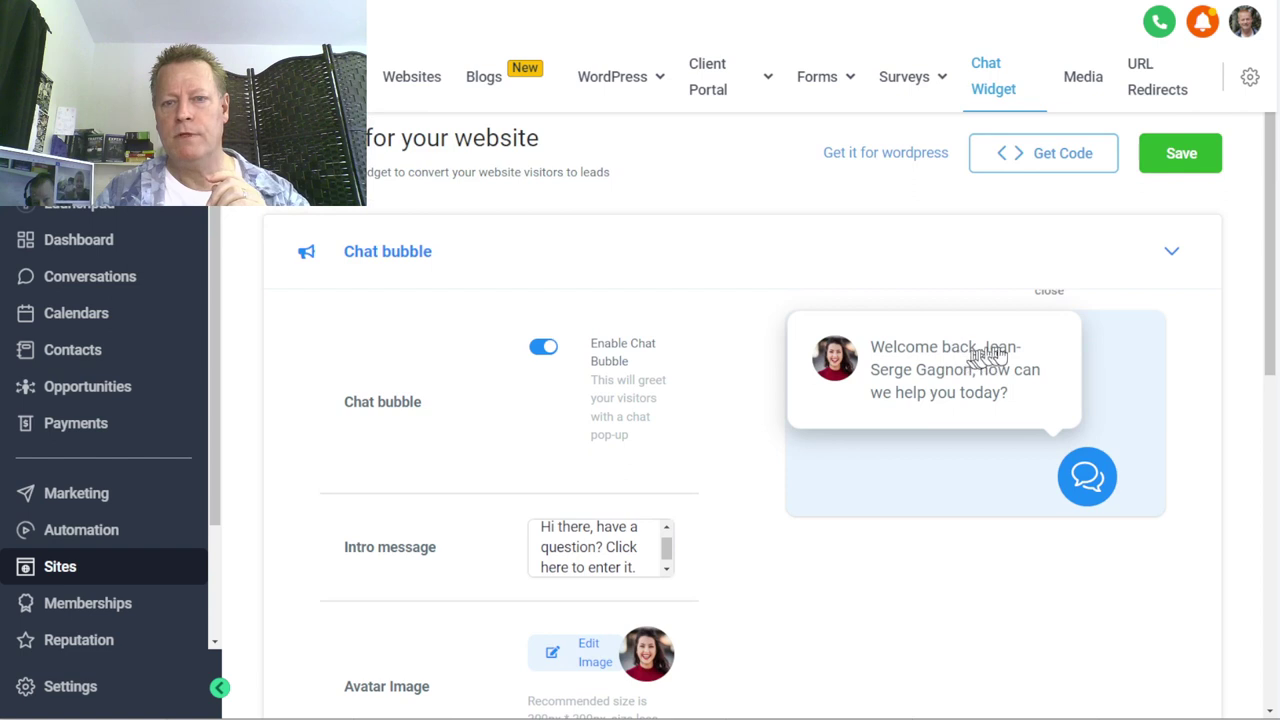
# - Open the chat type settings, preview SMS or Email Chat, and switch back to Live chat to examine its preview
pyautogui.scroll(-10, 795, 460)
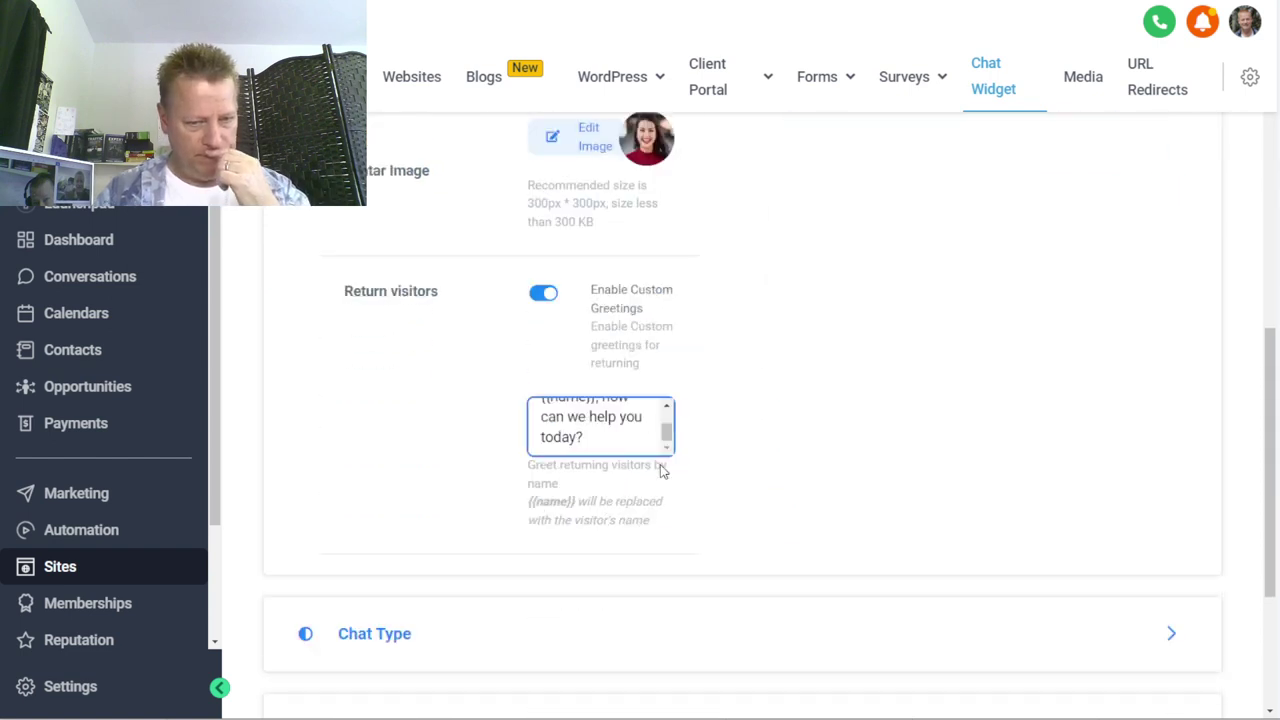
pyautogui.click(449, 394)
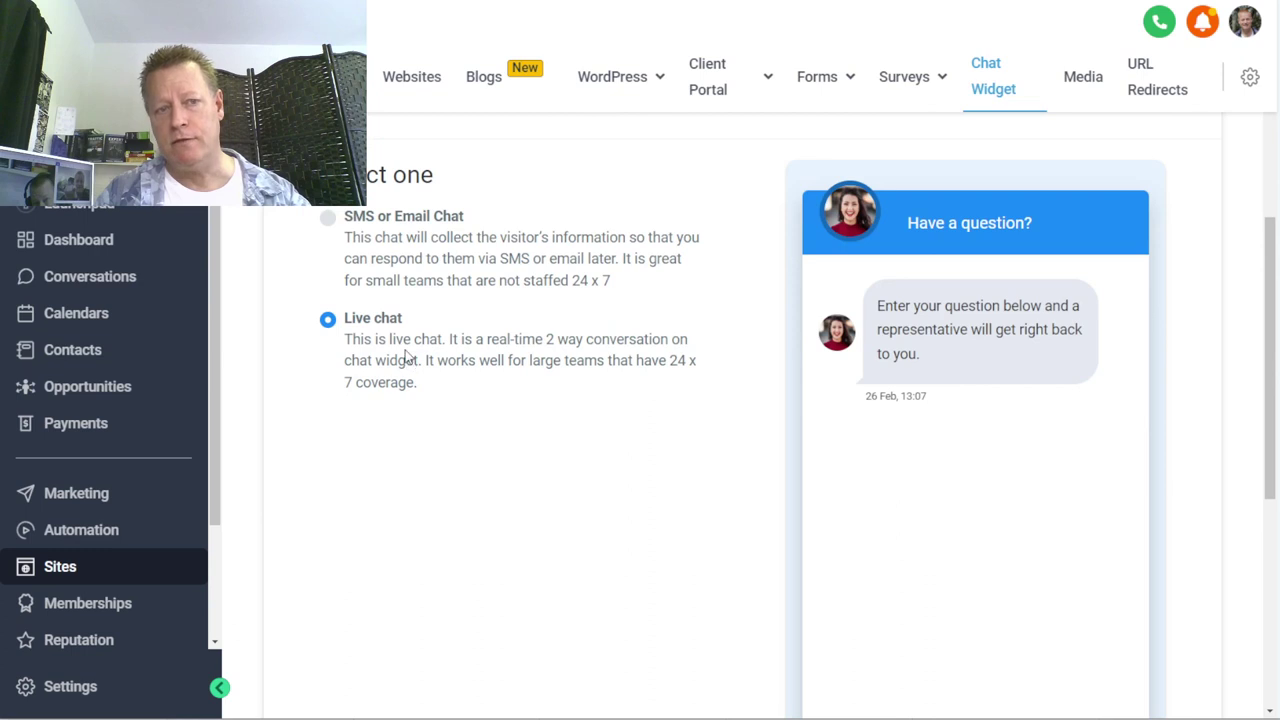
pyautogui.click(366, 226)
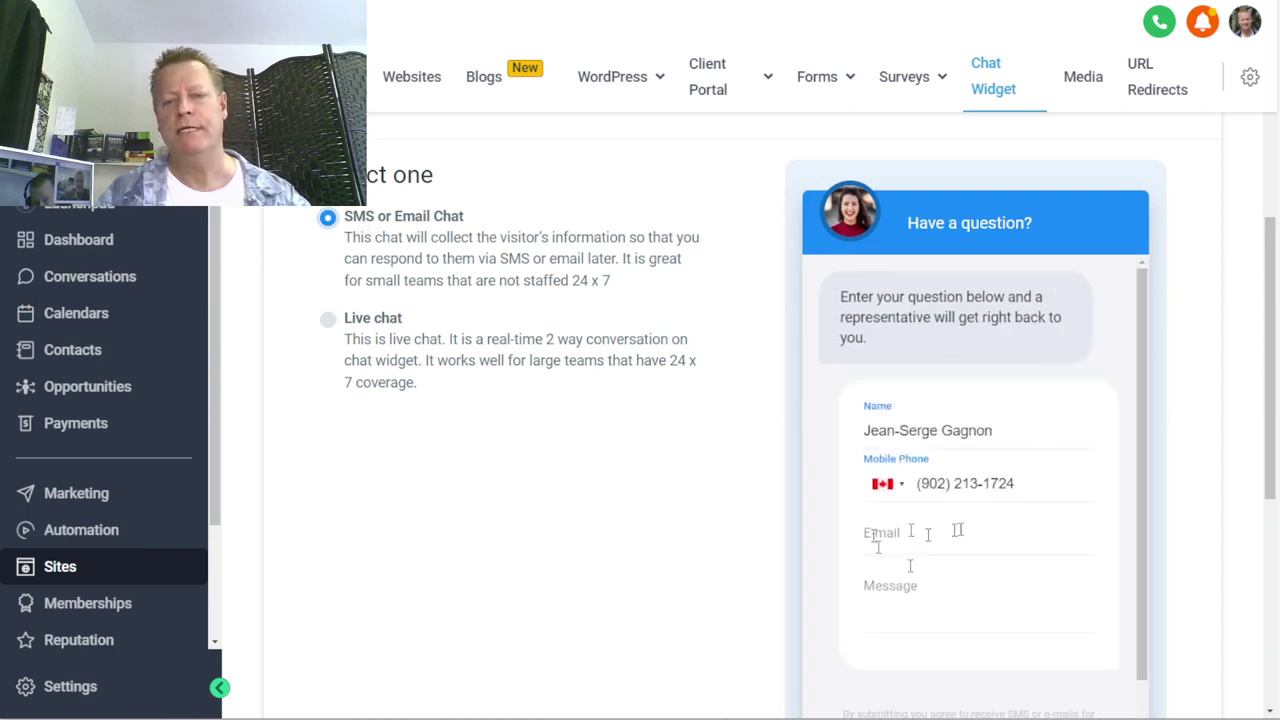
pyautogui.click(327, 322)
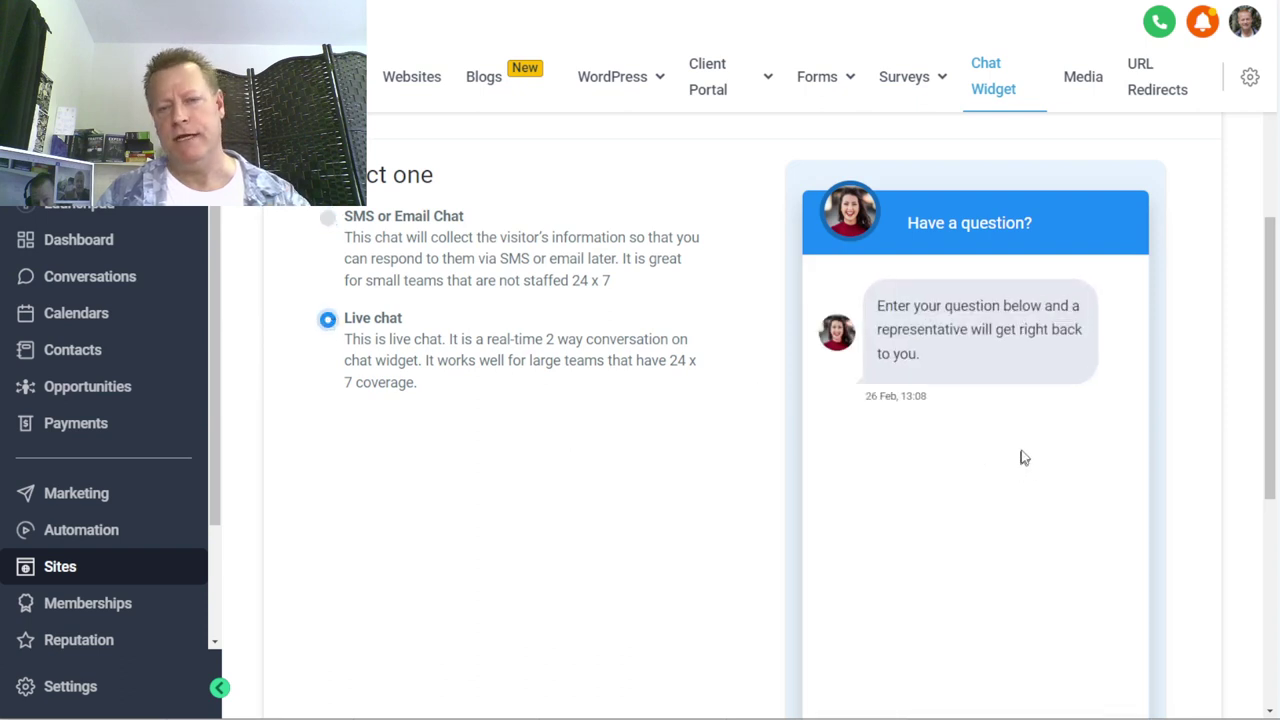
pyautogui.scroll(-2, 1020, 457)
pyautogui.scroll(4, 686, 463)
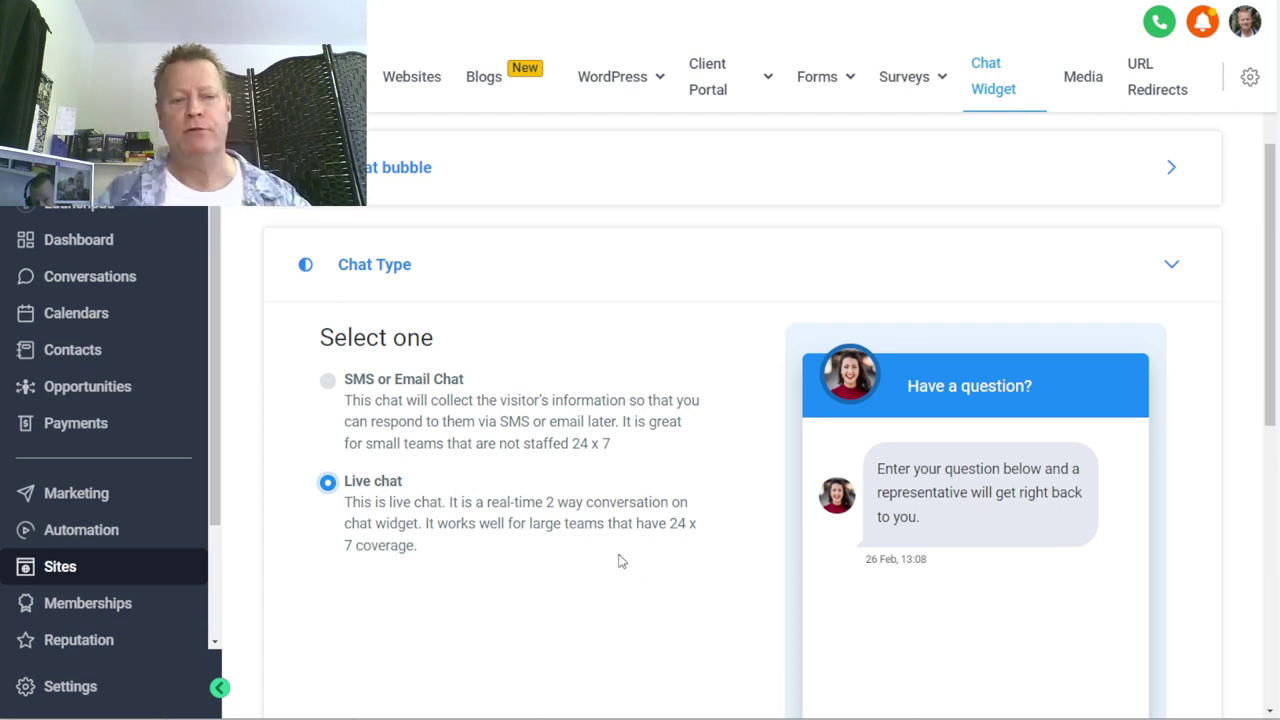
# - Open the widget window settings and review the header, intro message, email field and call-to-action options
pyautogui.scroll(-6, 600, 543)
pyautogui.scroll(1, 589, 528)
pyautogui.scroll(-1, 540, 560)
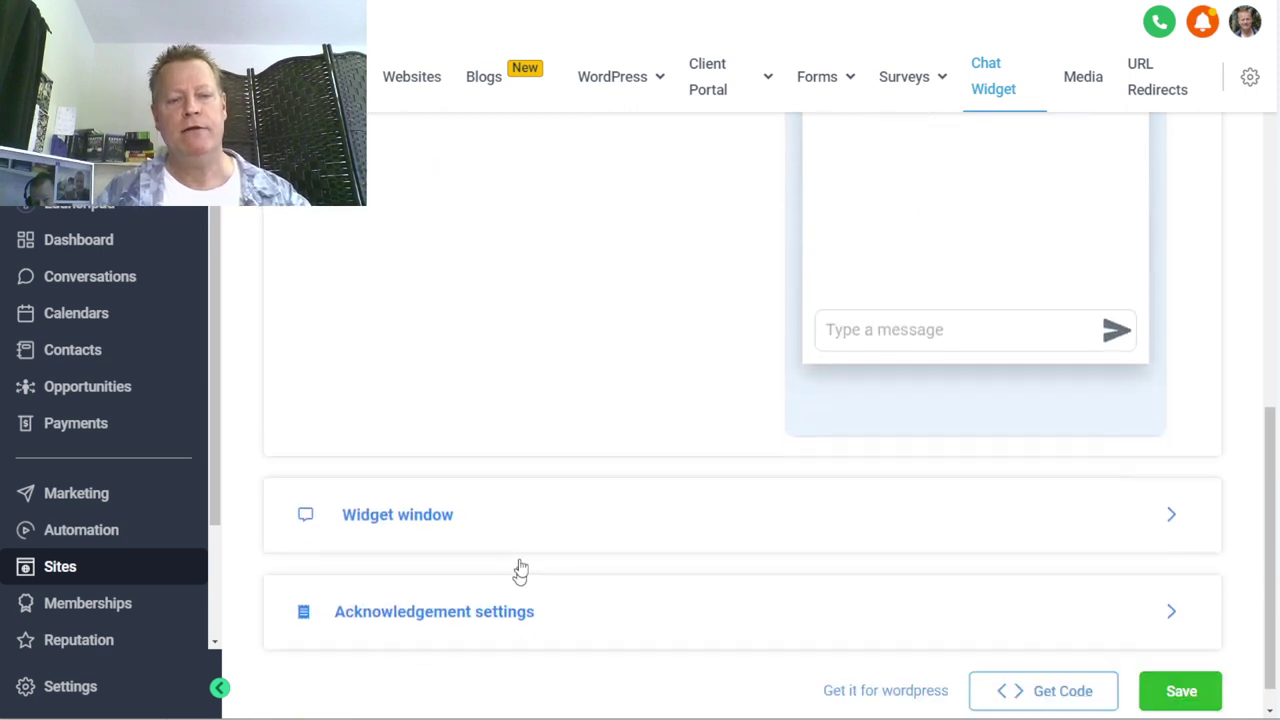
pyautogui.click(443, 480)
pyautogui.scroll(-2, 551, 466)
pyautogui.scroll(3, 517, 386)
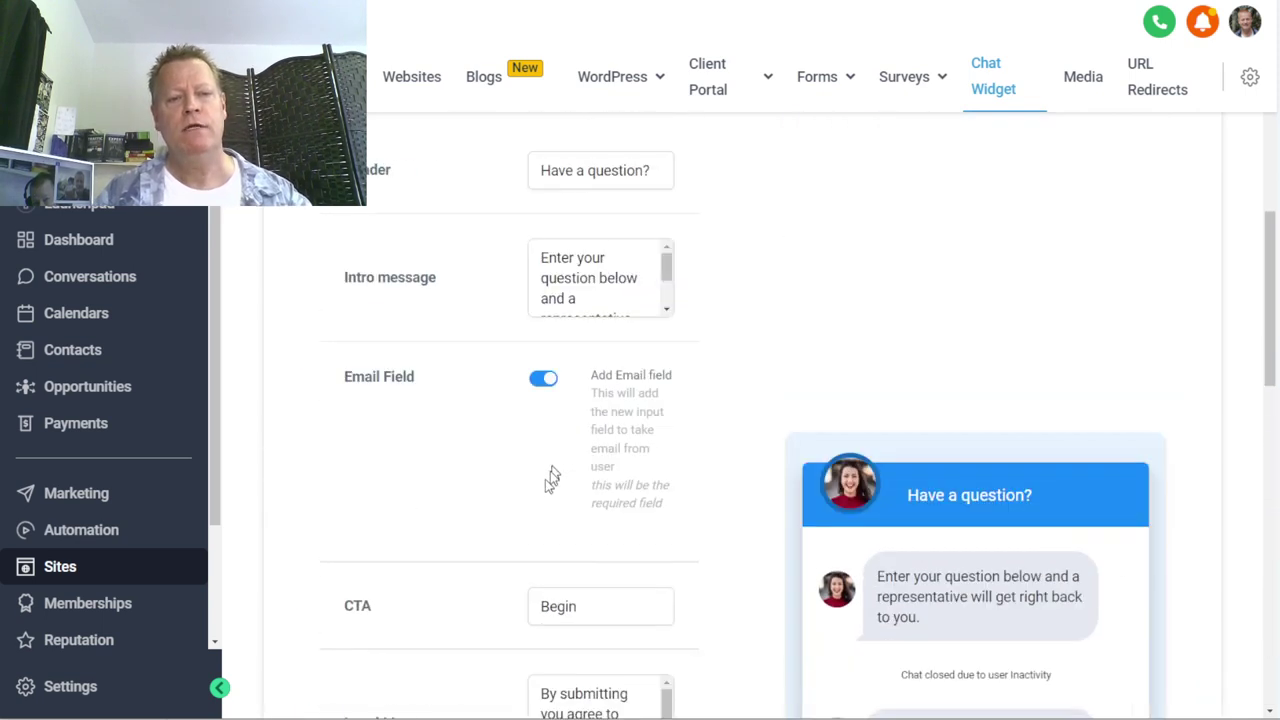
pyautogui.scroll(3, 511, 487)
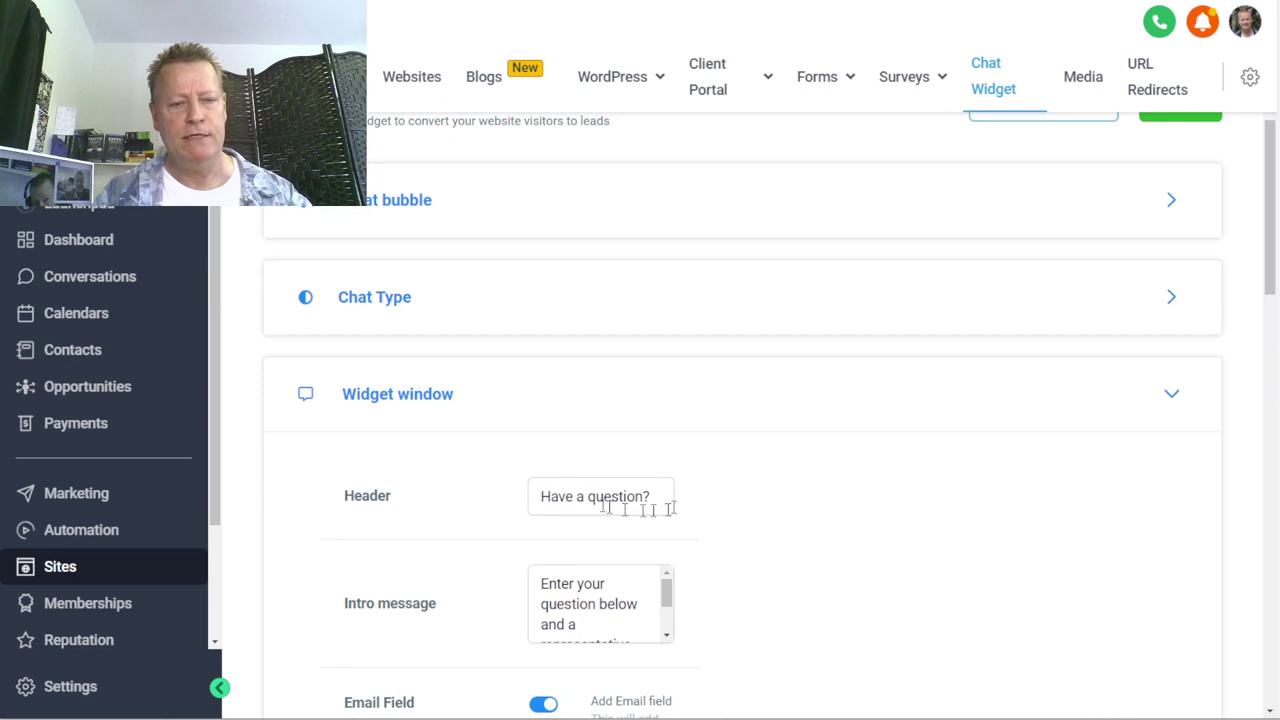
pyautogui.scroll(-2, 700, 500)
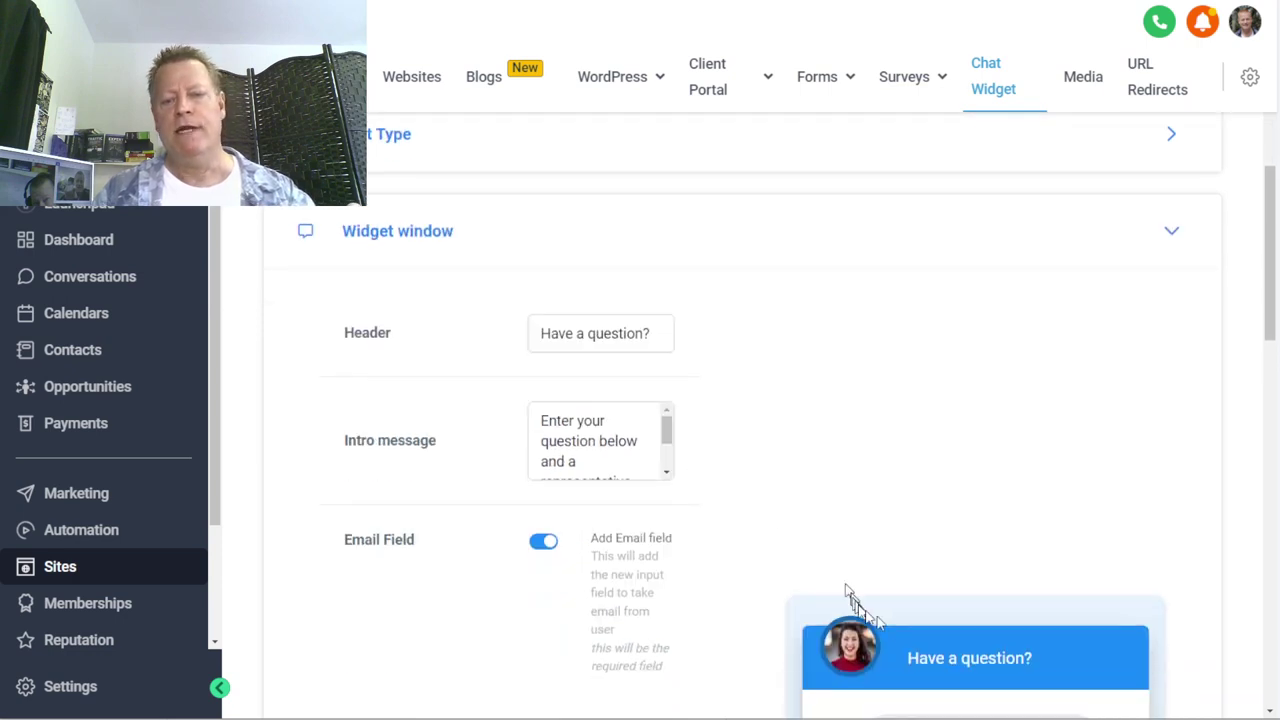
# - Read through the full intro message and the widget window's remaining settings down to the live chat messages
pyautogui.scroll(-2, 900, 595)
pyautogui.scroll(-1, 955, 590)
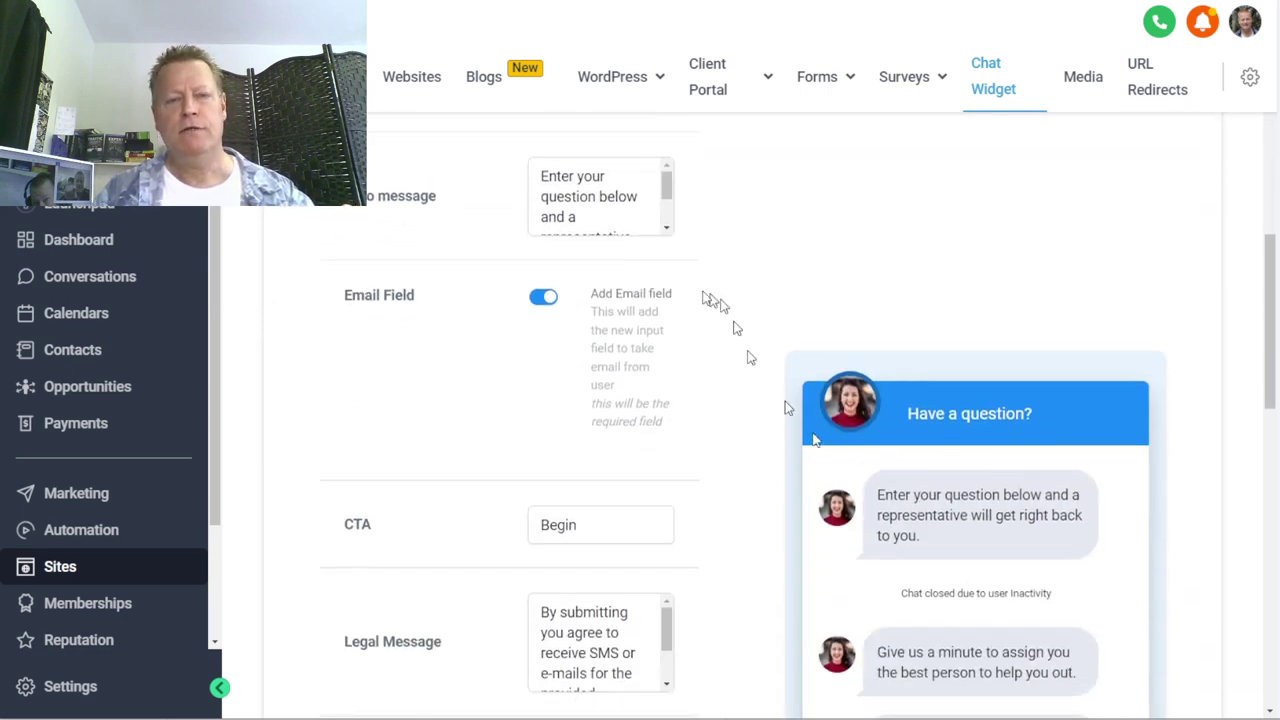
pyautogui.scroll(2, 657, 306)
pyautogui.click(592, 364)
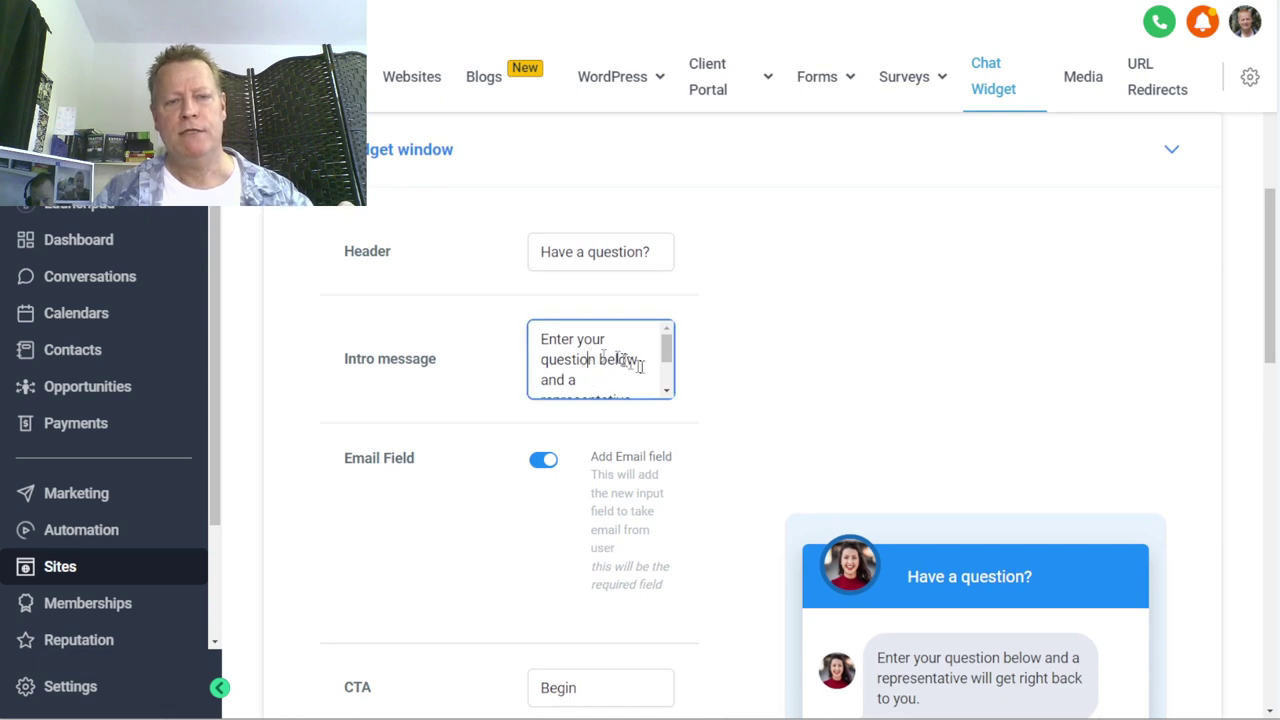
pyautogui.scroll(-2, 667, 392)
pyautogui.scroll(-3, 588, 443)
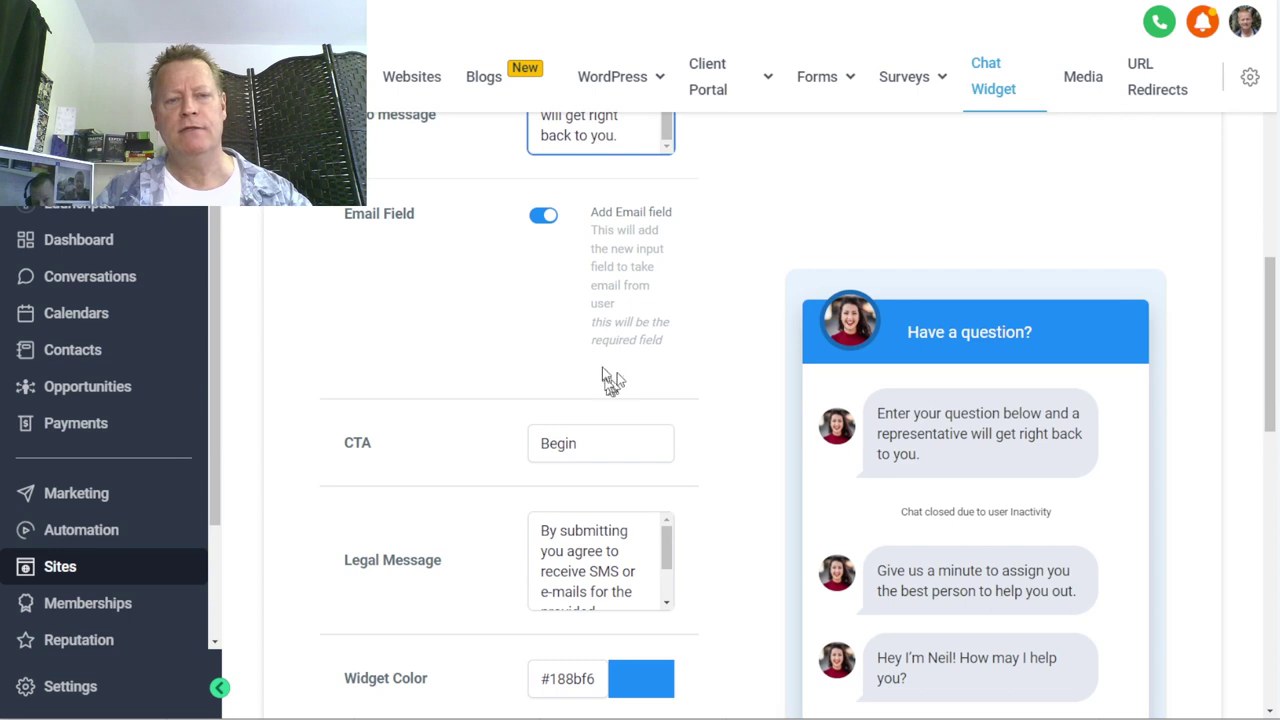
pyautogui.scroll(-2, 681, 400)
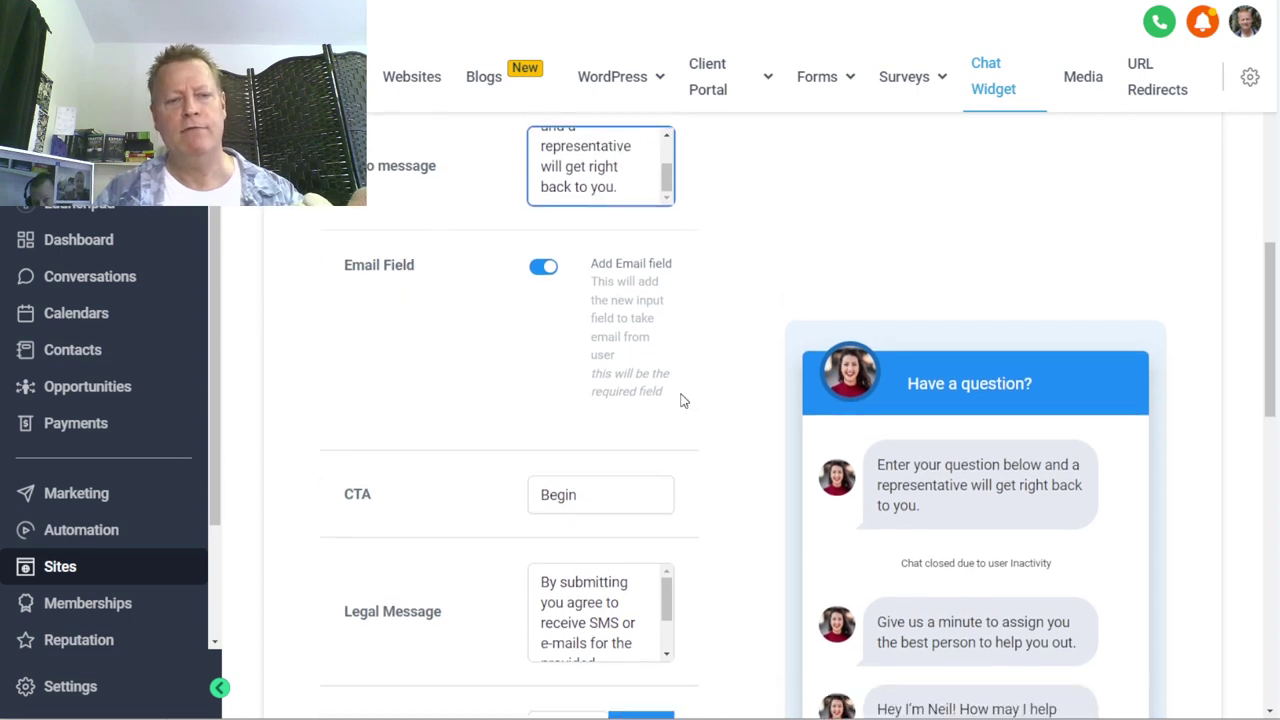
pyautogui.scroll(-2, 681, 400)
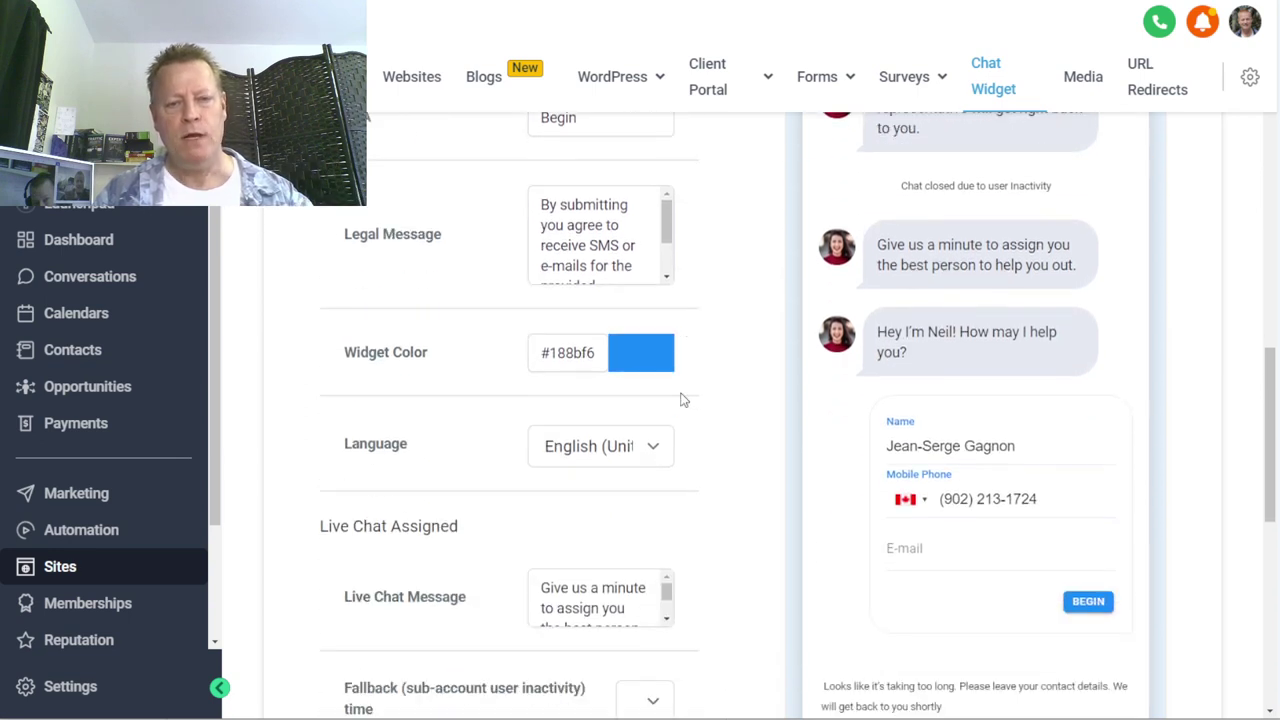
pyautogui.scroll(-3, 697, 395)
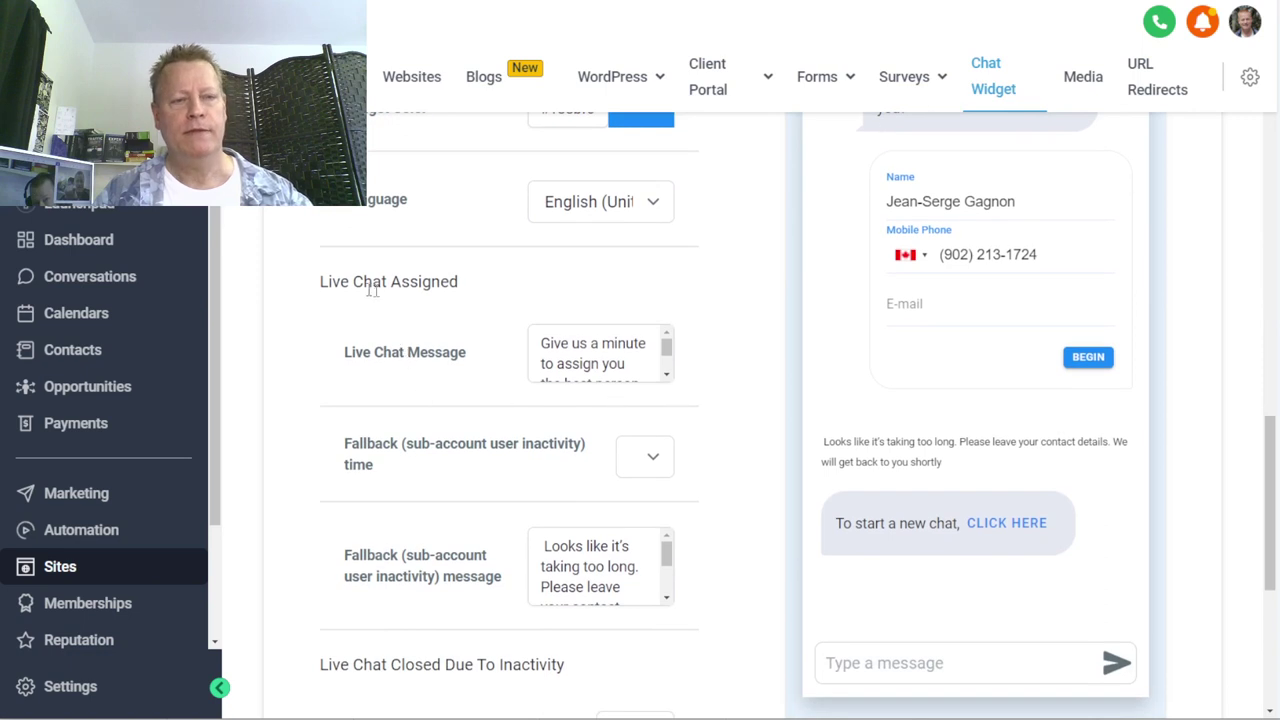
pyautogui.scroll(10, 444, 380)
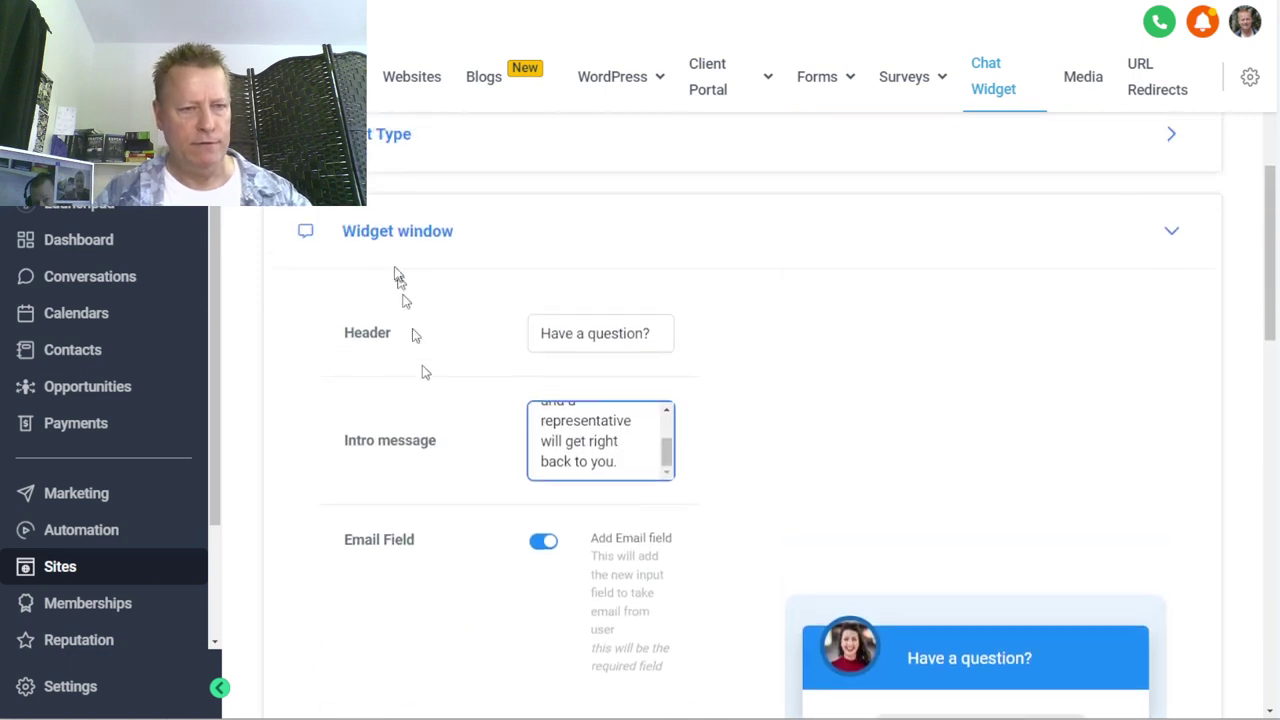
# - Examine the CTA text "Begin" and compare it with the contact form's button in the chat preview
pyautogui.scroll(-7, 410, 400)
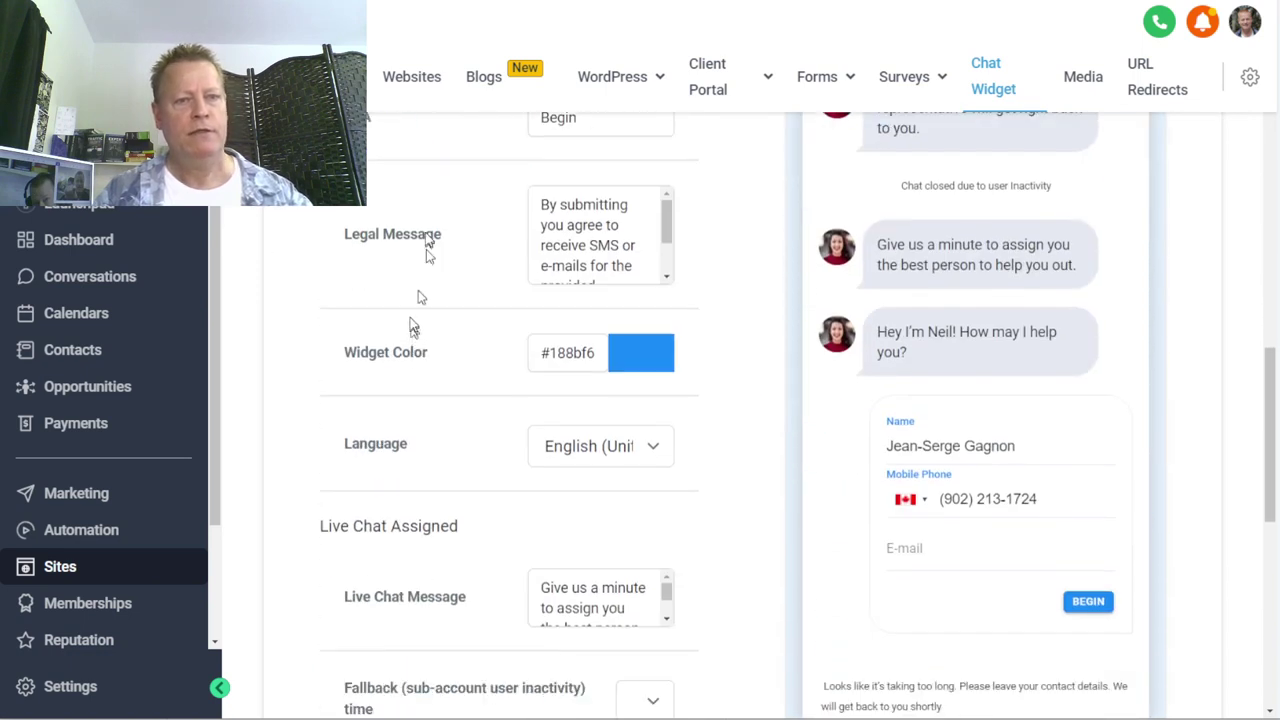
pyautogui.scroll(2, 480, 292)
pyautogui.doubleClick(596, 279)
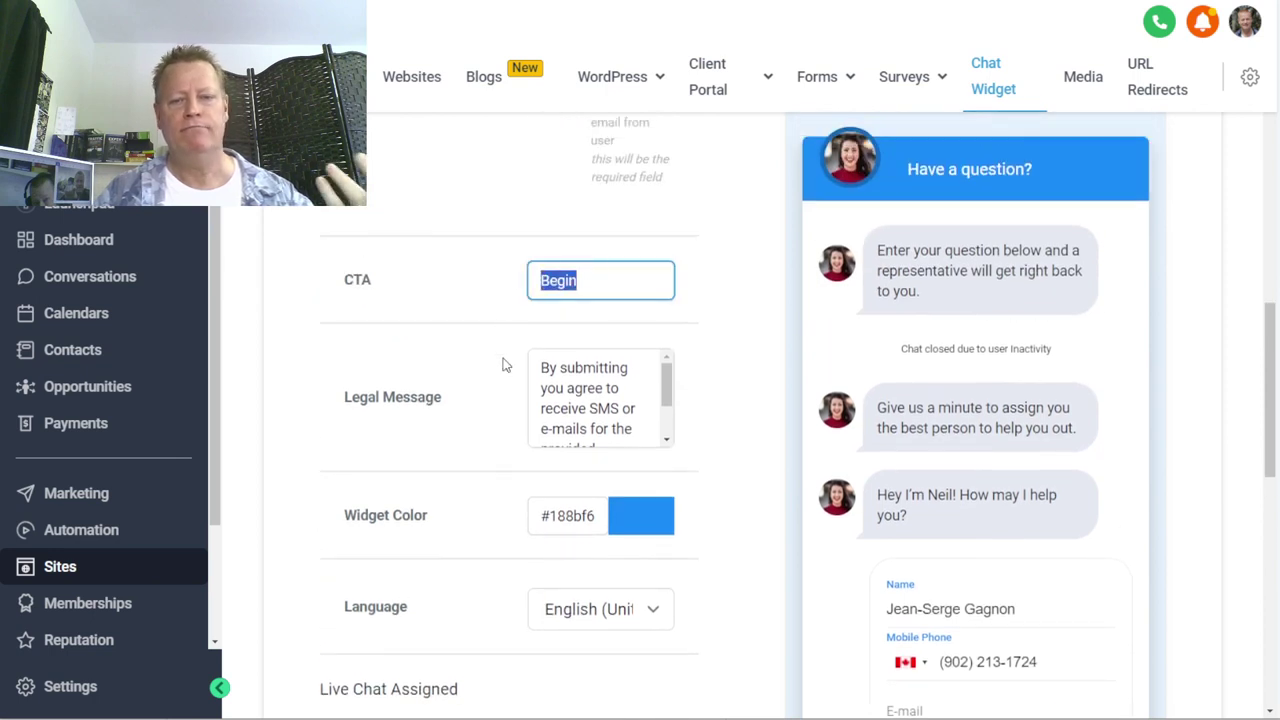
pyautogui.scroll(-2, 423, 400)
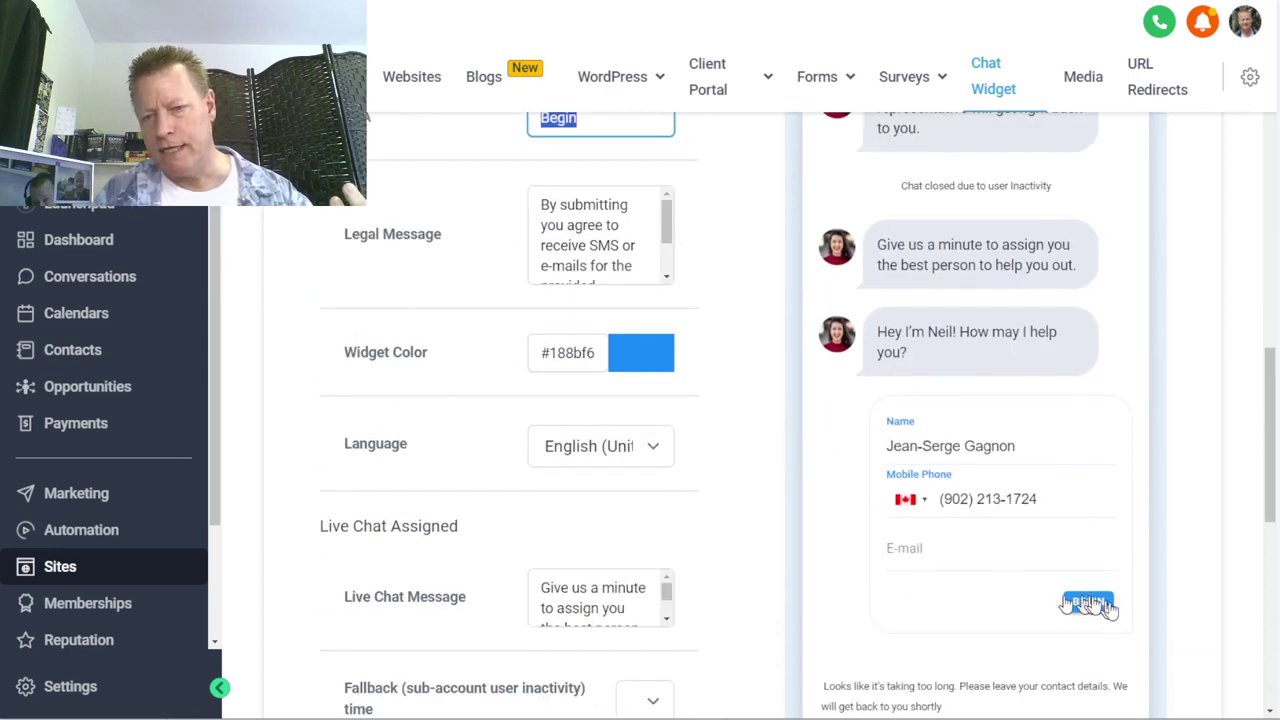
pyautogui.scroll(-2, 1100, 450)
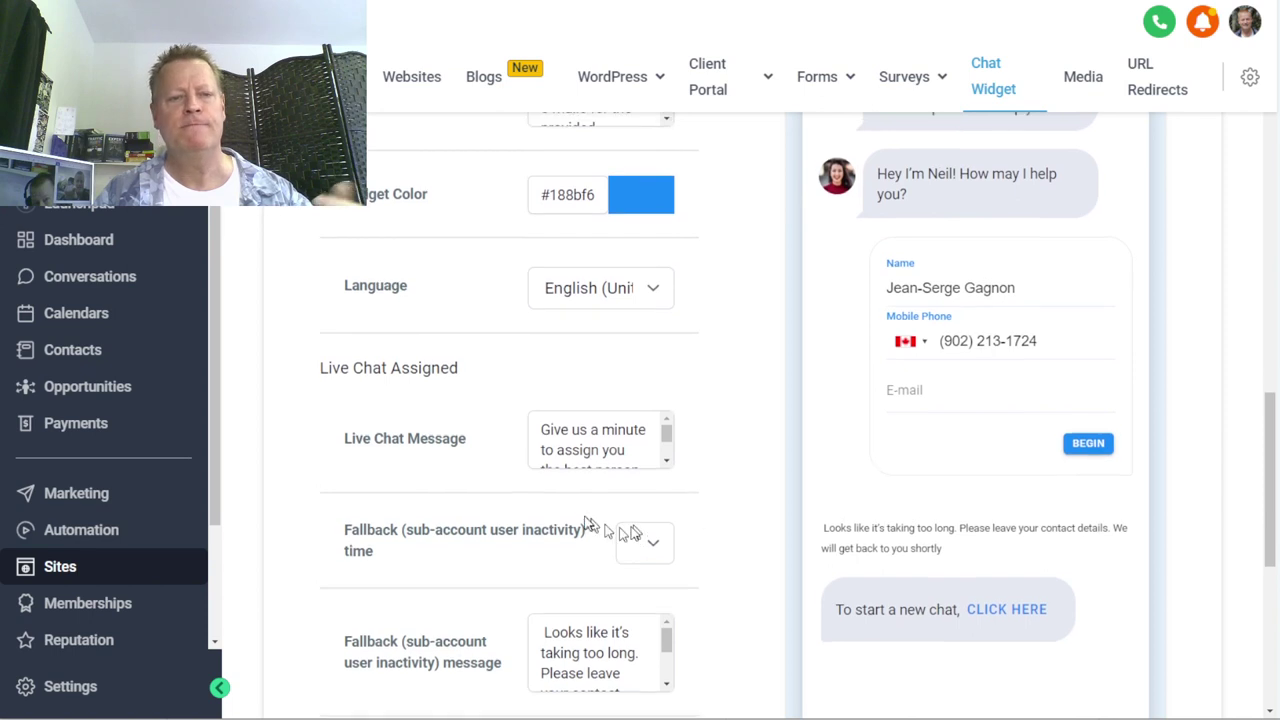
pyautogui.scroll(4, 588, 524)
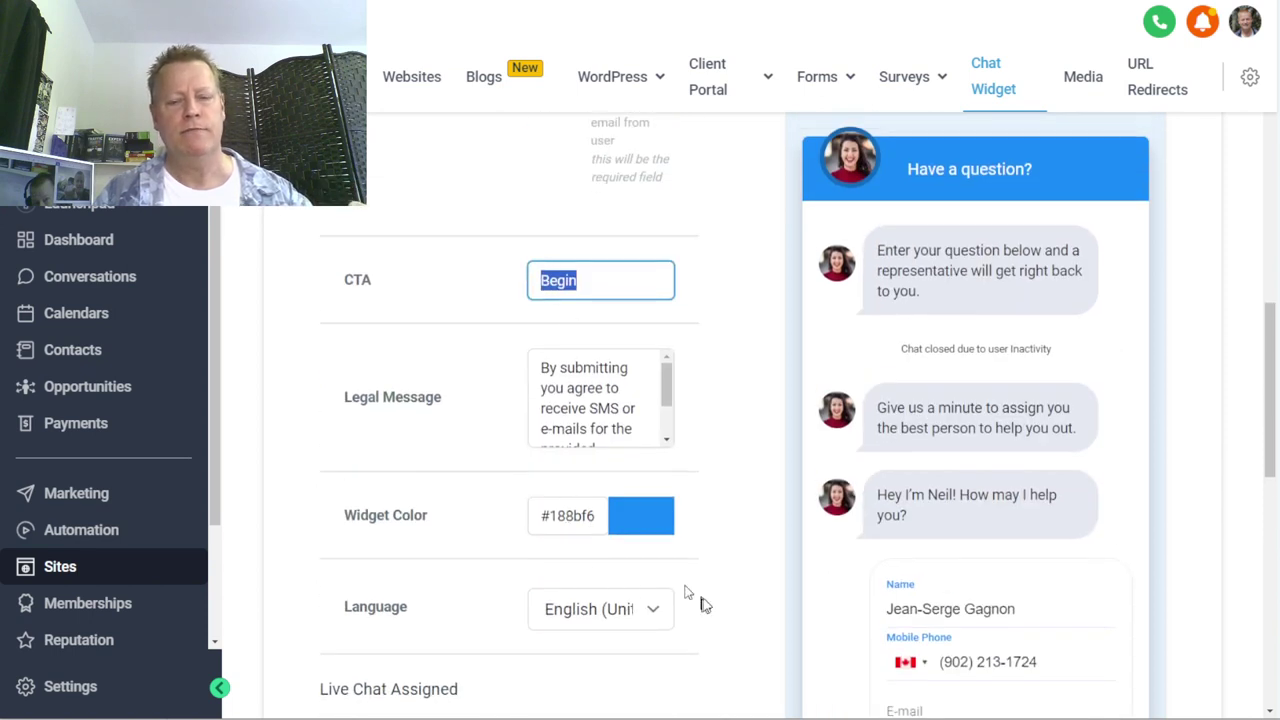
# - Check which languages the chat widget offers, leaving the language choice as it is
pyautogui.scroll(-4, 700, 604)
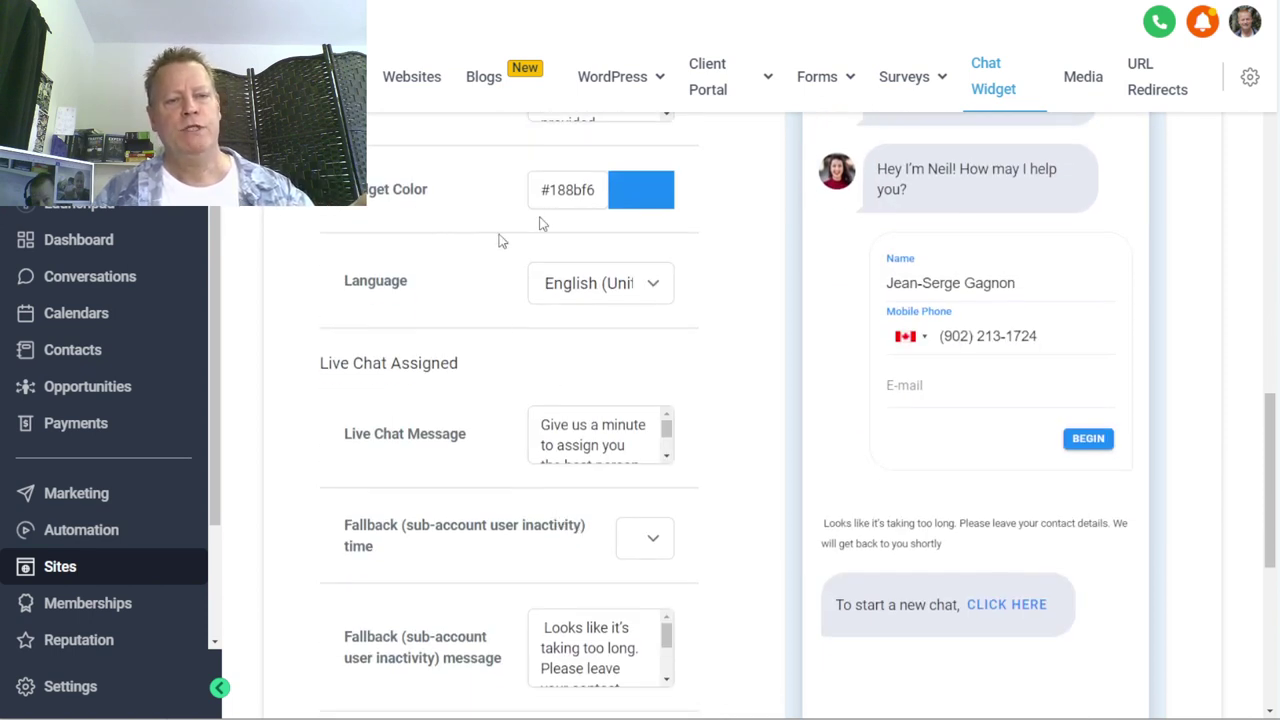
pyautogui.click(636, 289)
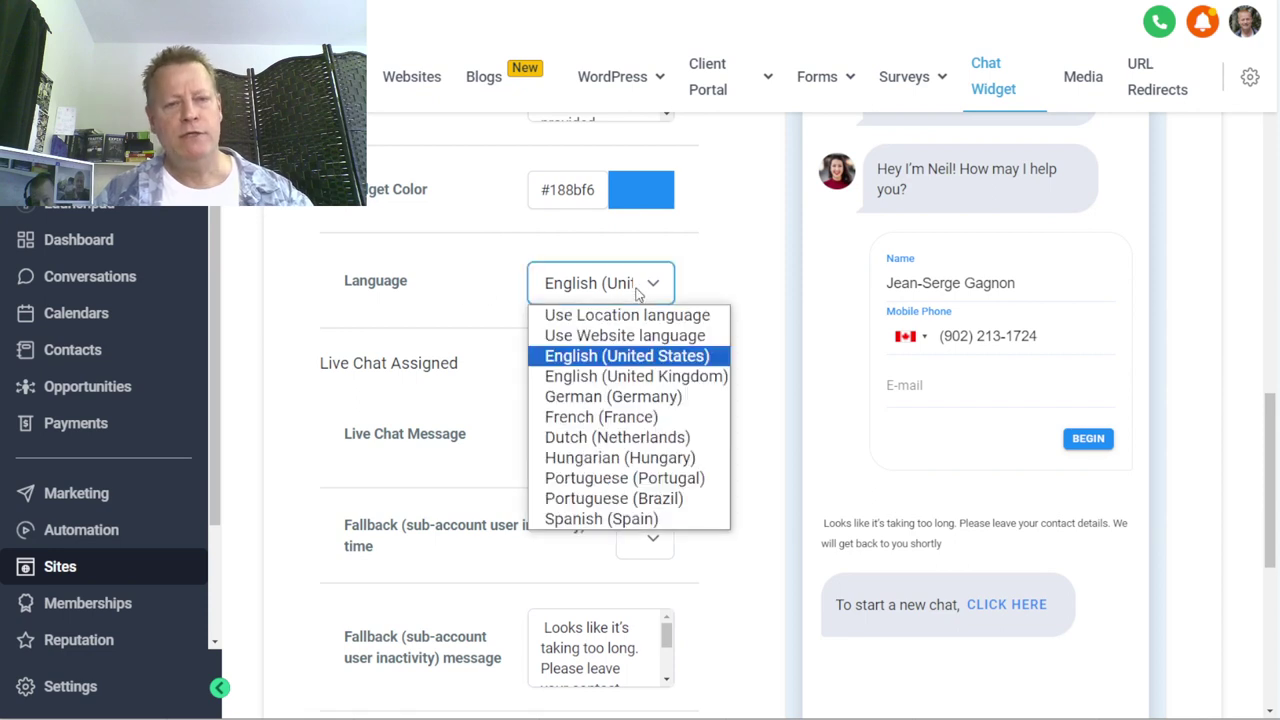
pyautogui.click(705, 265)
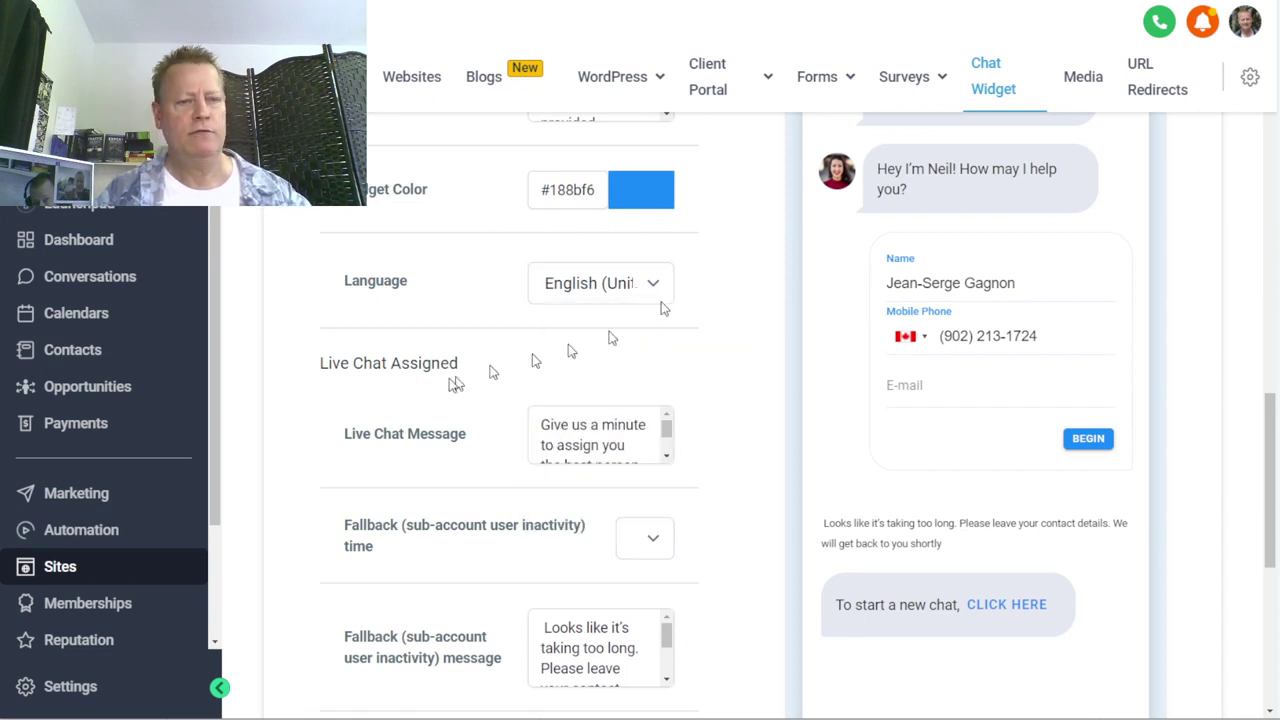
# - Read the Live Chat Assigned section's live chat message and its fallback message for sub-account user inactivity
pyautogui.moveTo(321, 365); pyautogui.dragTo(451, 395)
pyautogui.scroll(-1, 470, 425)
pyautogui.scroll(-3, 470, 430)
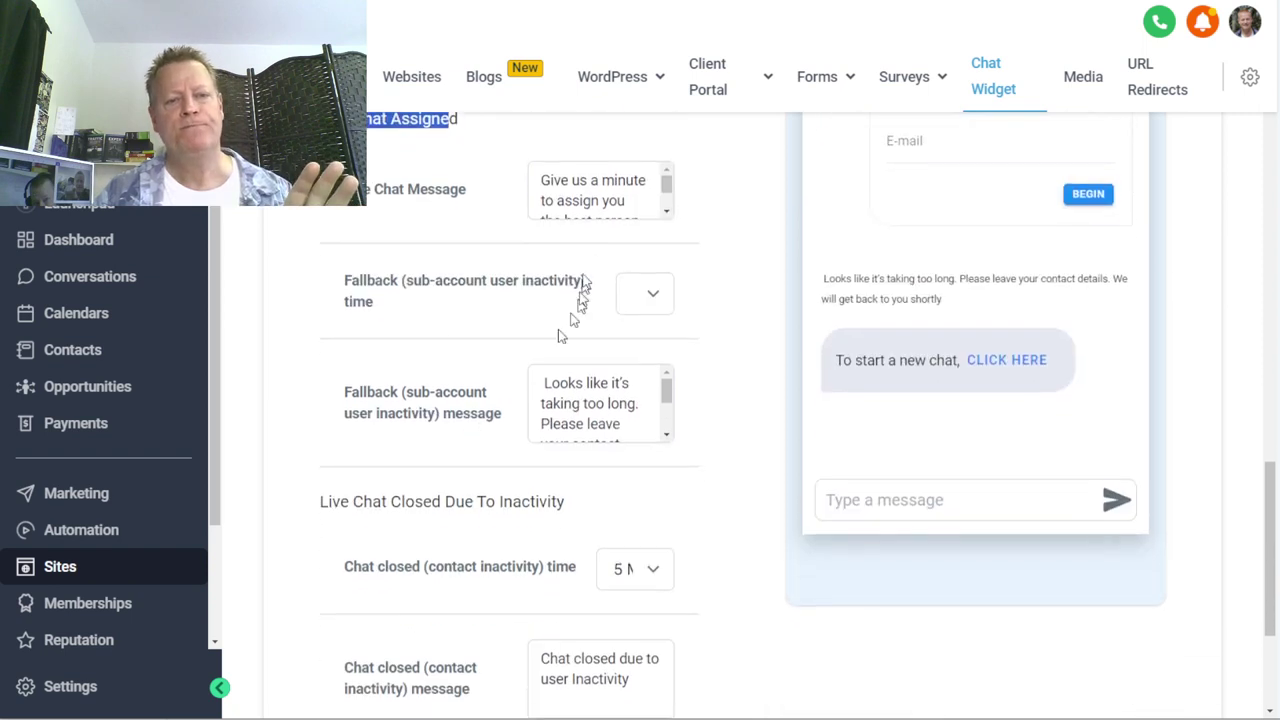
pyautogui.click(666, 216)
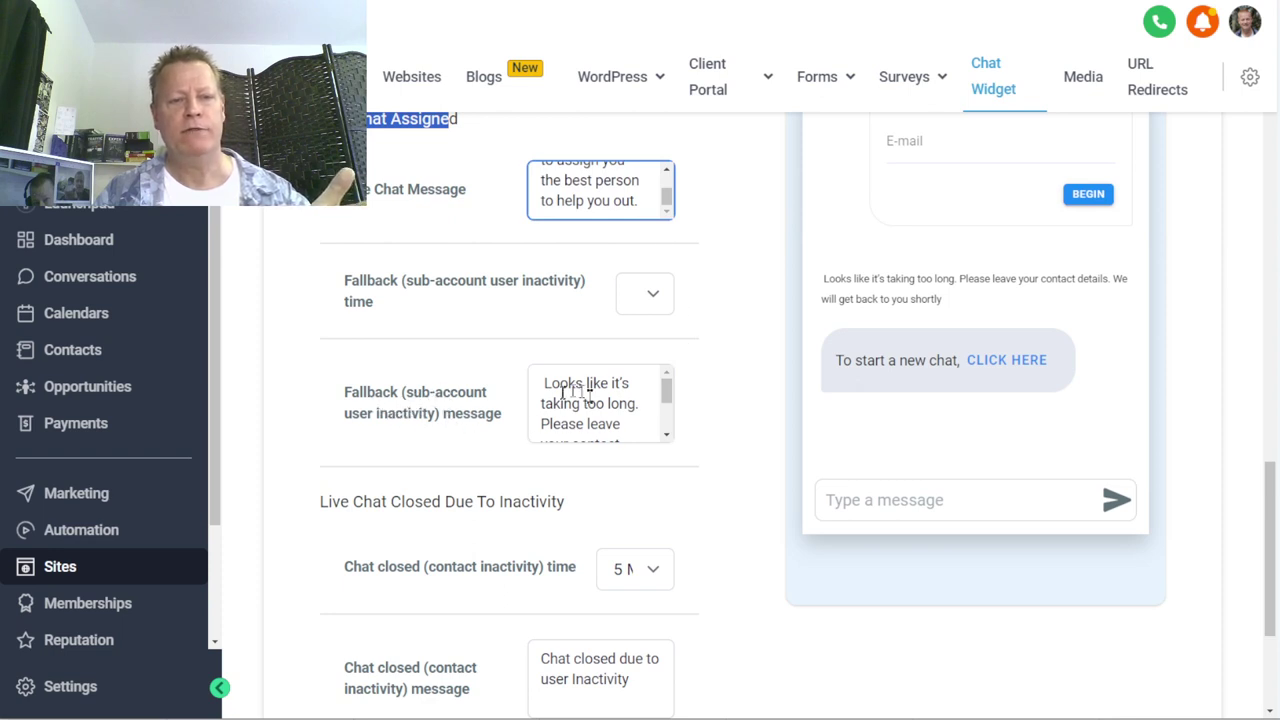
pyautogui.click(665, 430)
pyautogui.scroll(-3, 665, 420)
pyautogui.scroll(3, 665, 410)
# - Check the available fallback times for sub-account user inactivity without choosing one
pyautogui.click(653, 295)
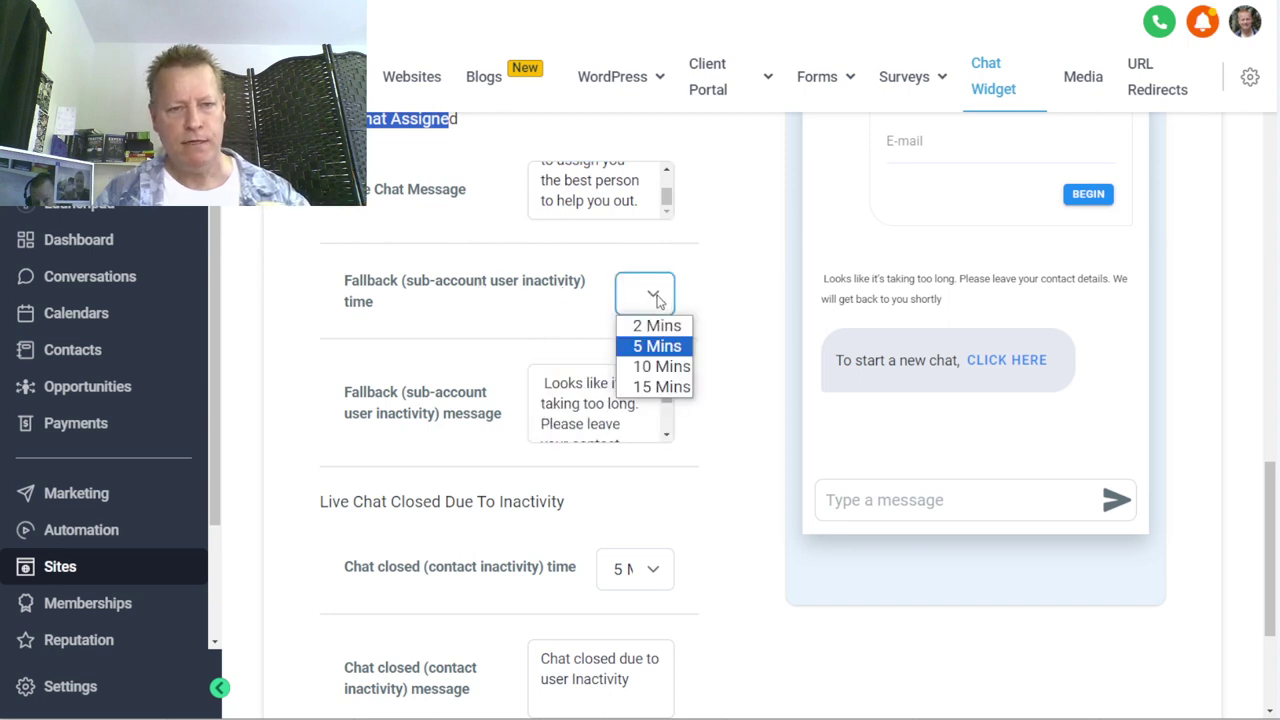
pyautogui.click(702, 298)
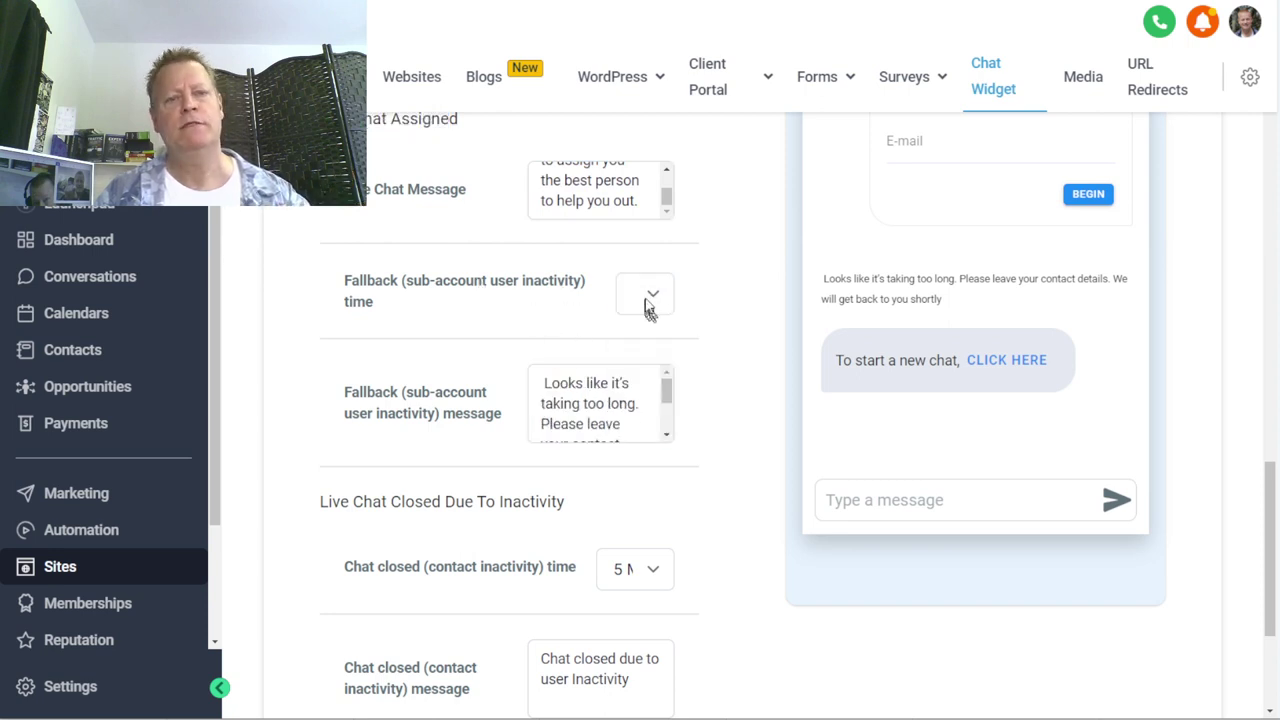
pyautogui.click(646, 305)
pyautogui.click(720, 316)
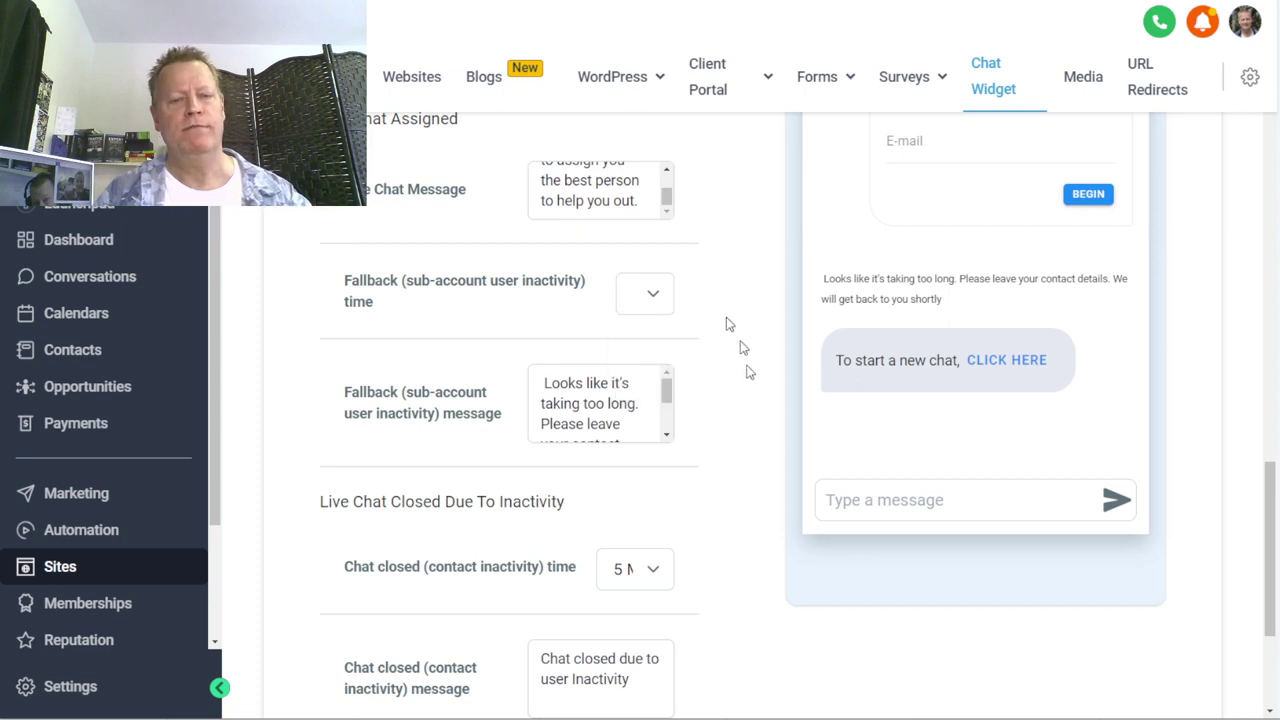
# - Review the settings for chats closed due to contact inactivity and collapse the widget window section
pyautogui.scroll(-3, 520, 460)
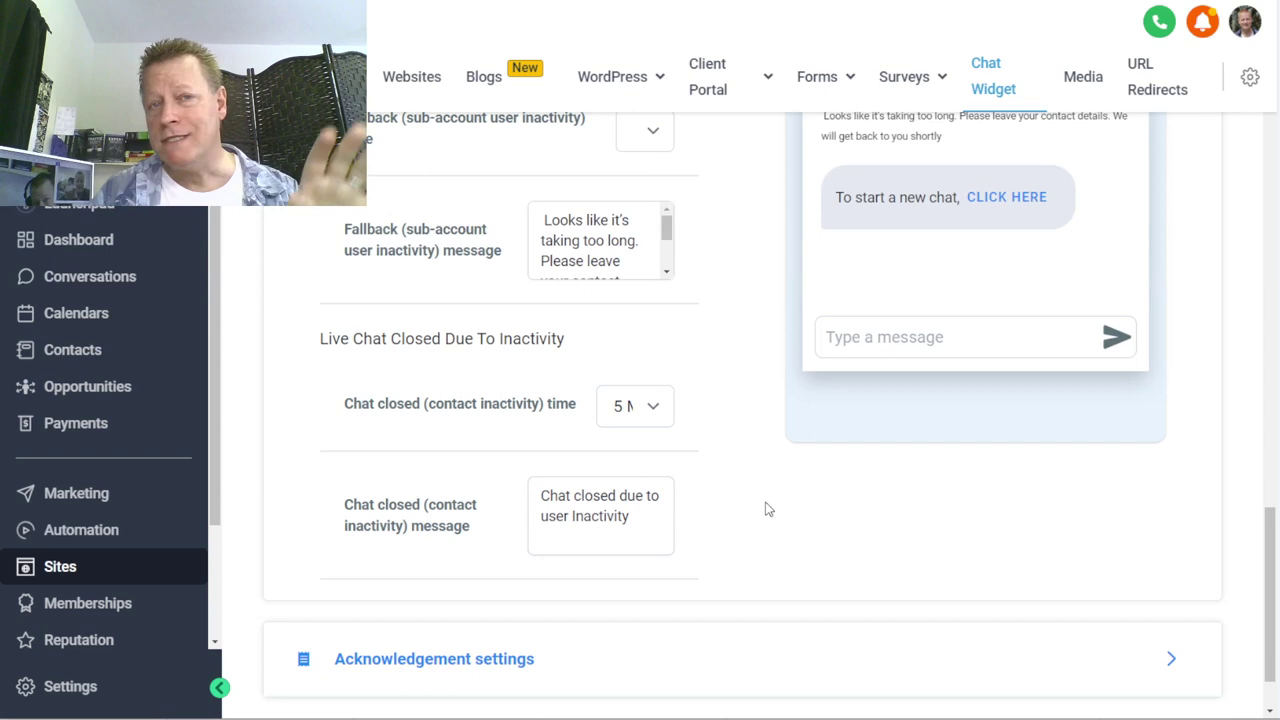
pyautogui.scroll(5, 767, 505)
pyautogui.scroll(3, 535, 403)
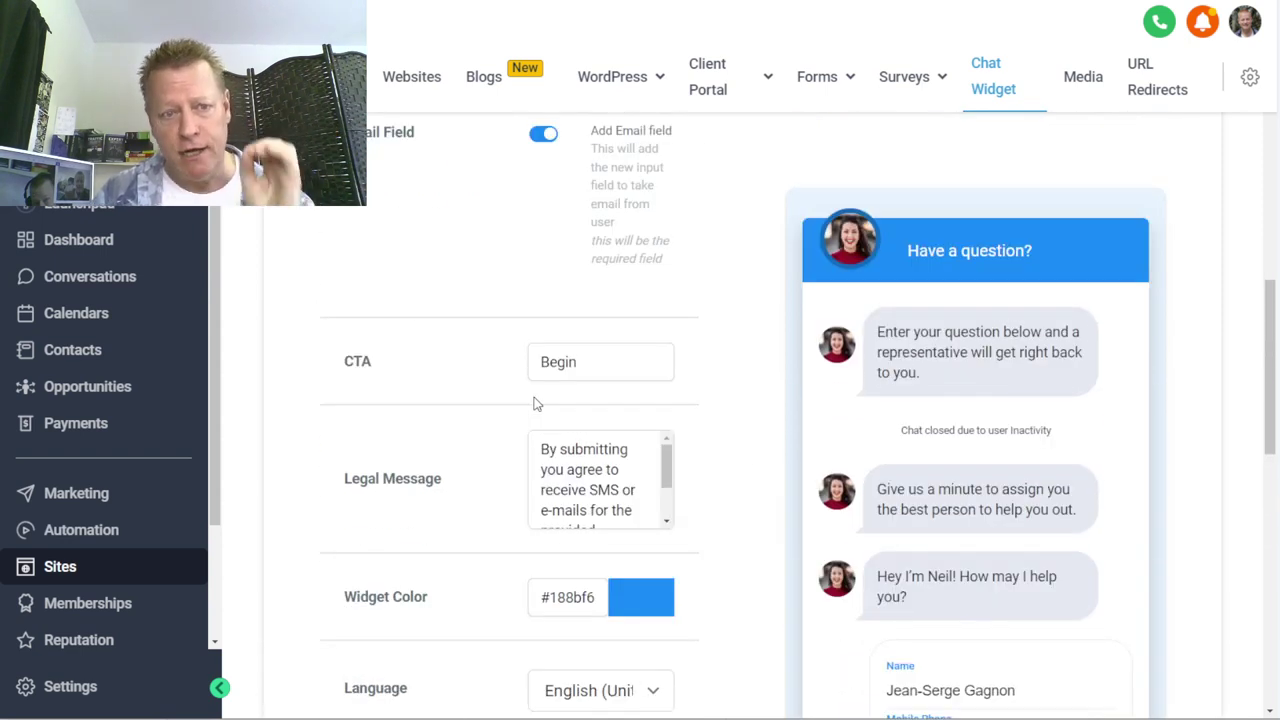
pyautogui.scroll(3, 535, 403)
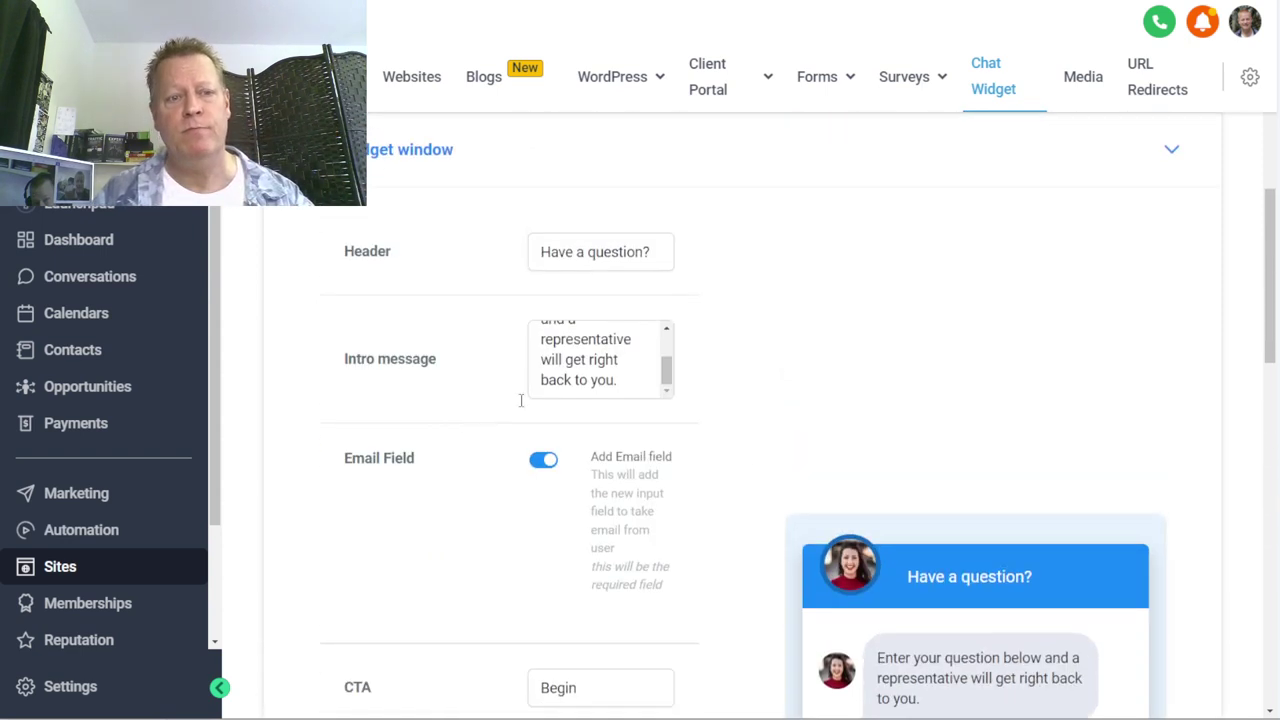
pyautogui.click(384, 160)
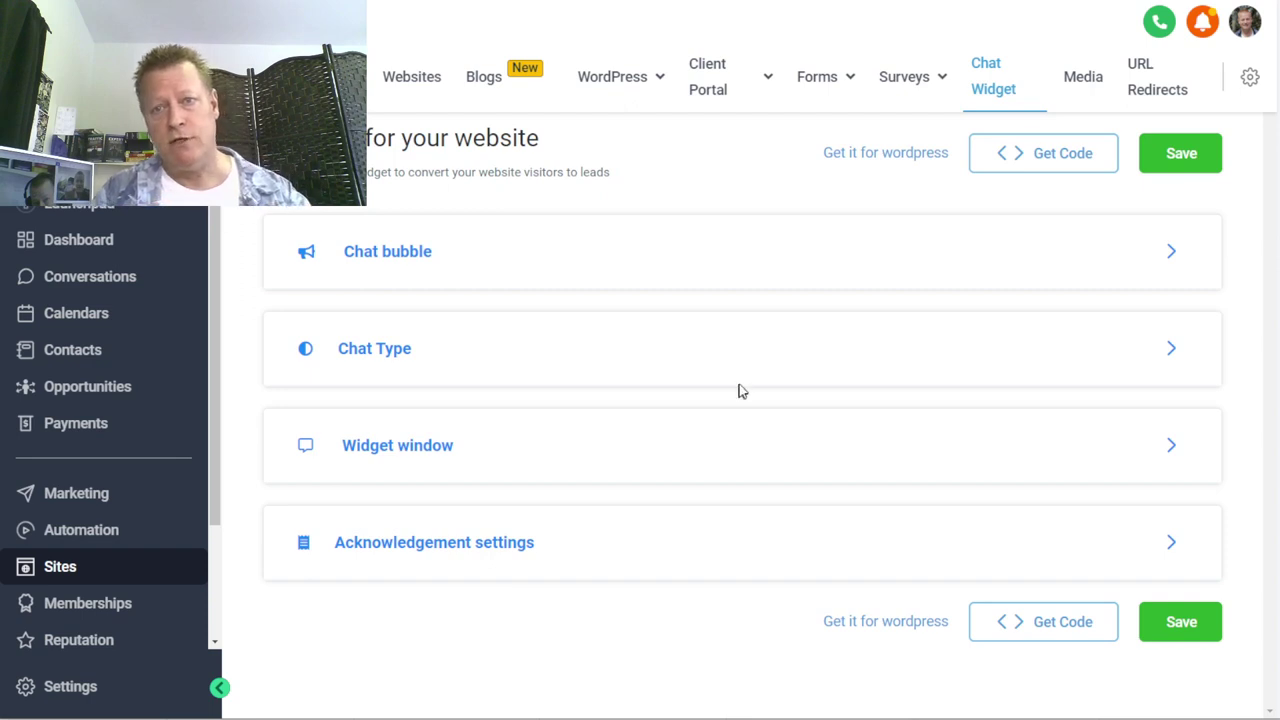
# - Open the chat widget's embed code, look over the body code, copy it and close the dialog
pyautogui.click(1030, 160)
pyautogui.moveTo(443, 232); pyautogui.dragTo(533, 455)
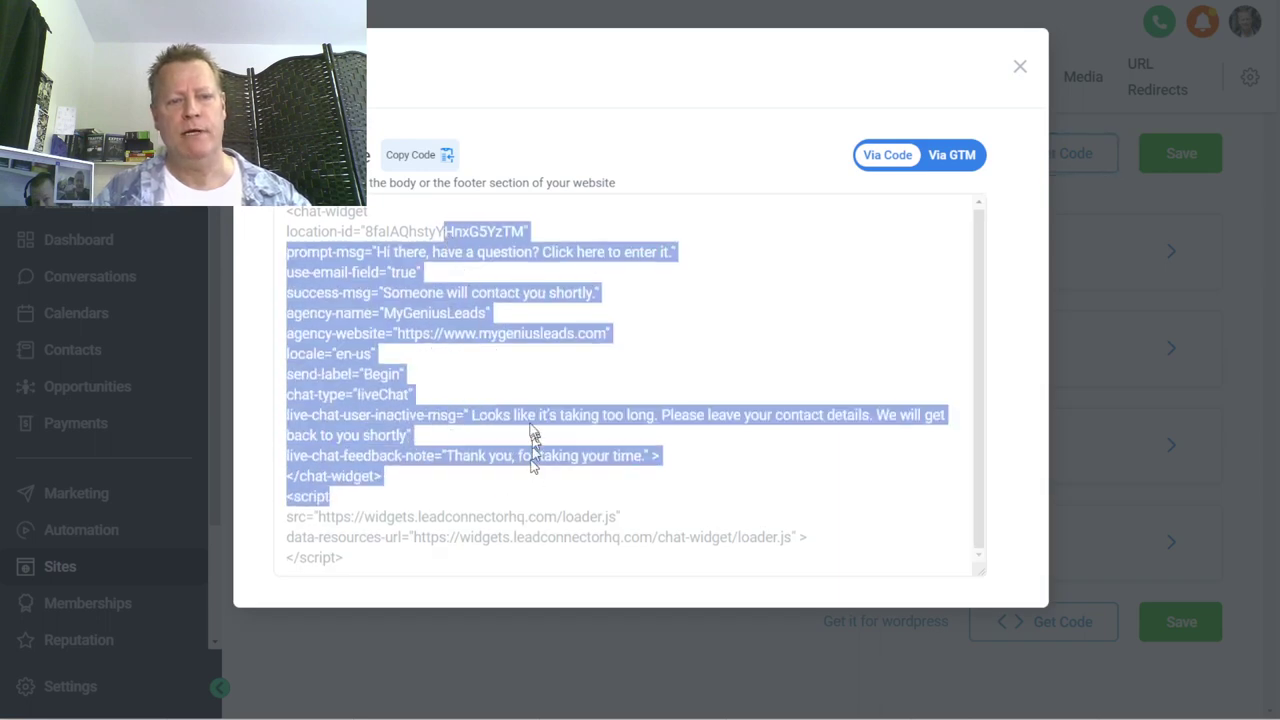
pyautogui.click(531, 428)
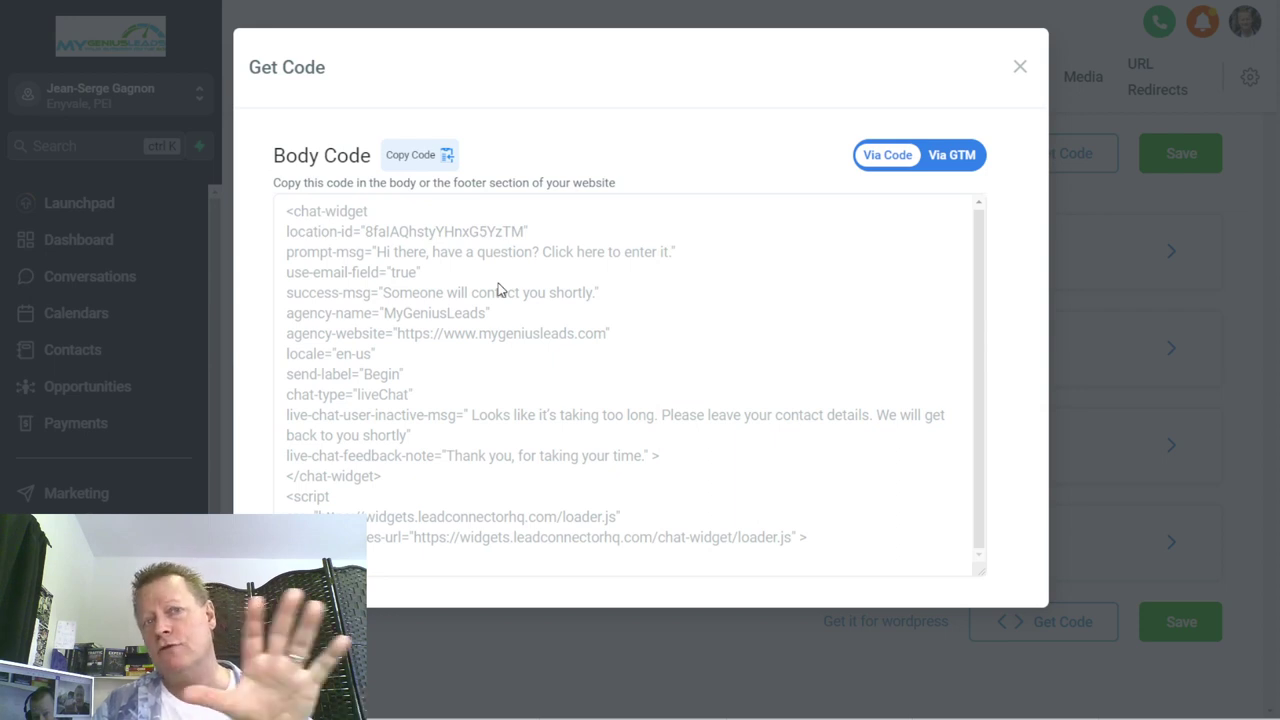
pyautogui.click(411, 158)
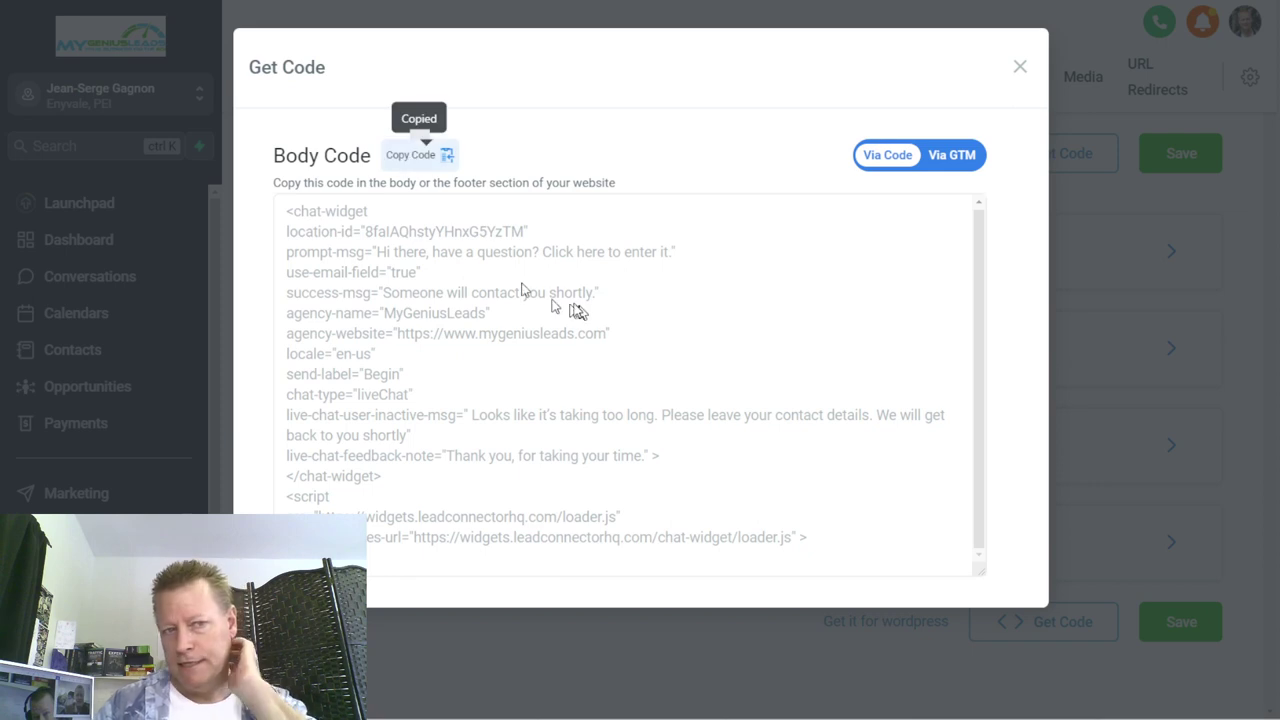
pyautogui.click(1020, 66)
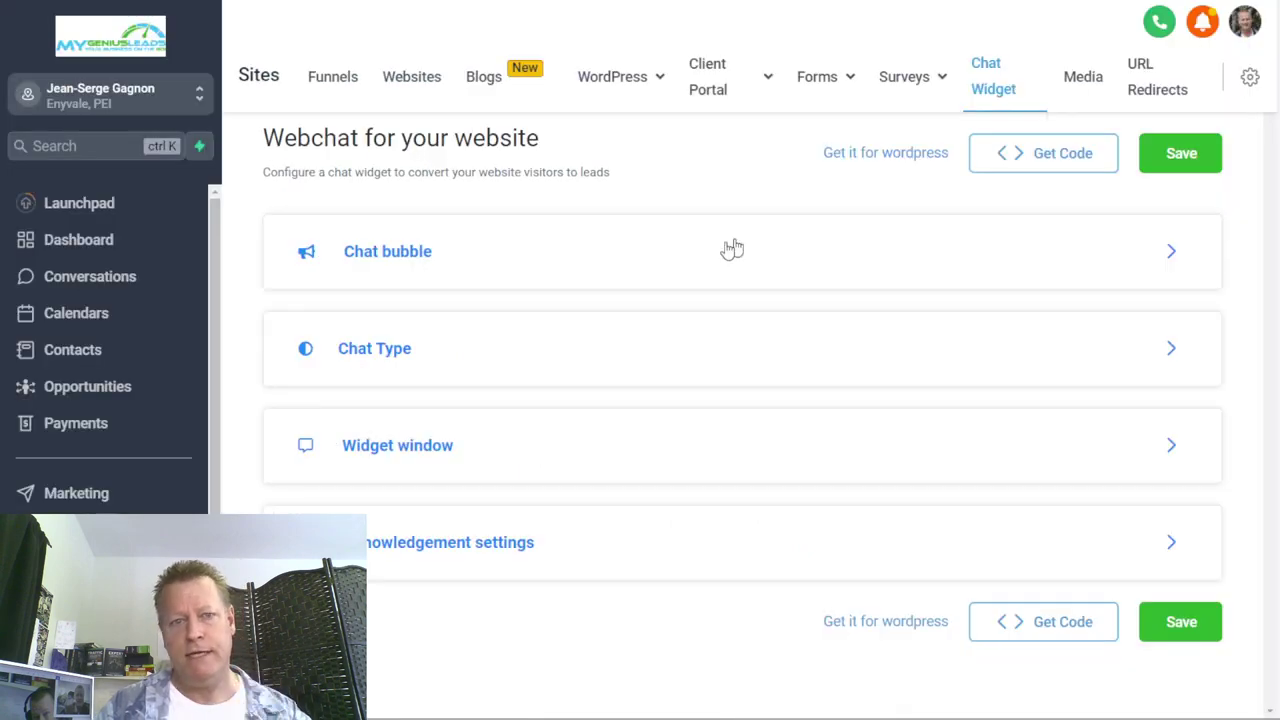
# - Open the "Try my AI Bot" funnel and edit its More Information page
pyautogui.click(335, 80)
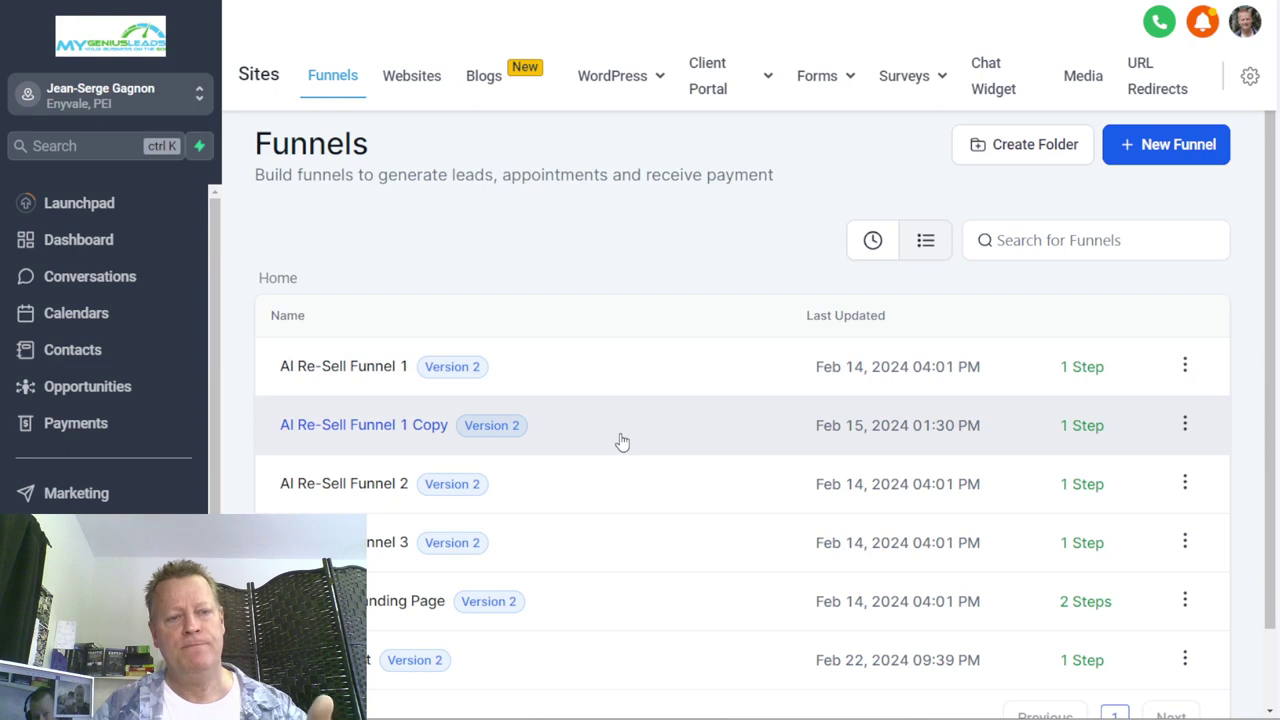
pyautogui.scroll(-1, 620, 441)
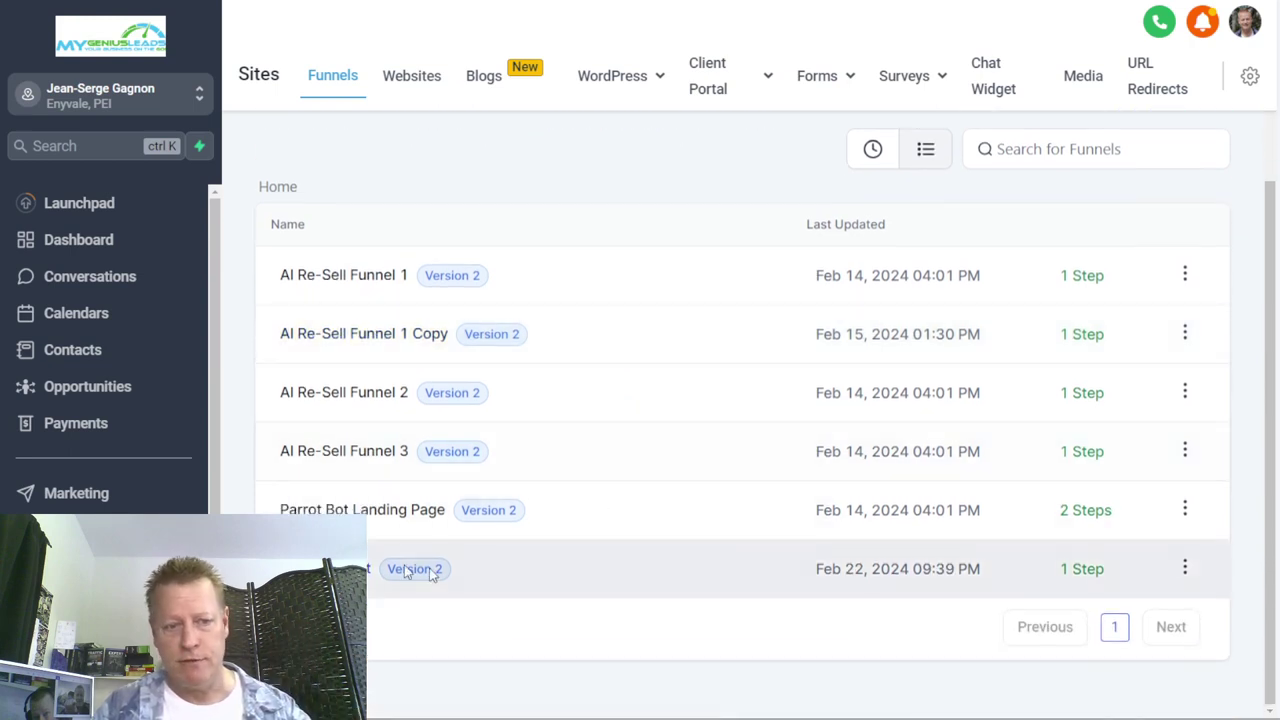
pyautogui.click(577, 570)
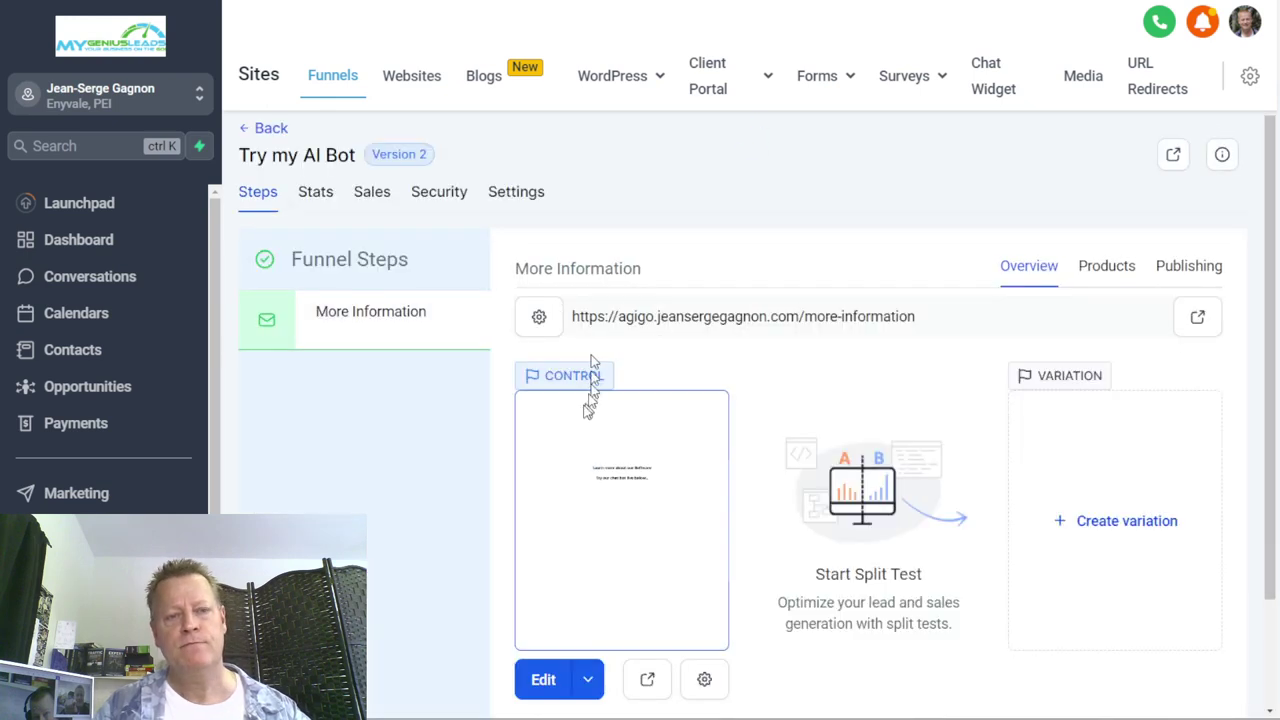
pyautogui.click(548, 682)
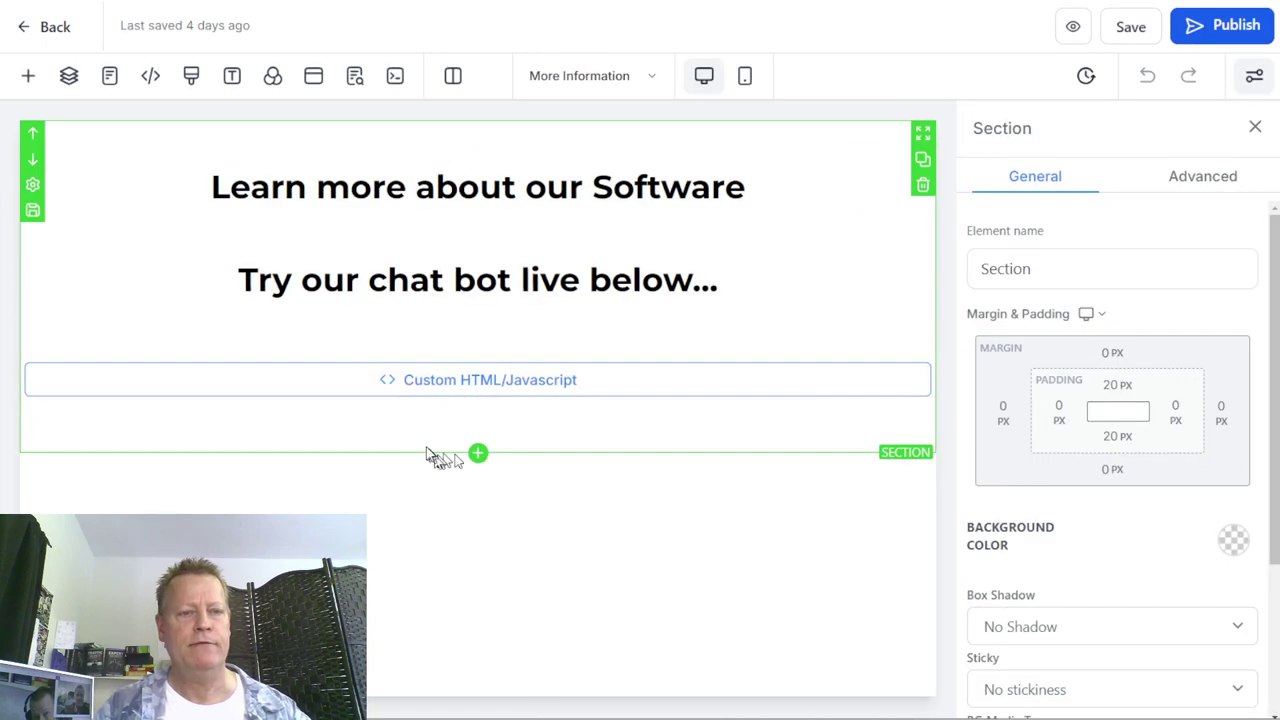
# - Add a full-width section with a 1-column row below the existing section, and open the element choices for its column
pyautogui.click(478, 453)
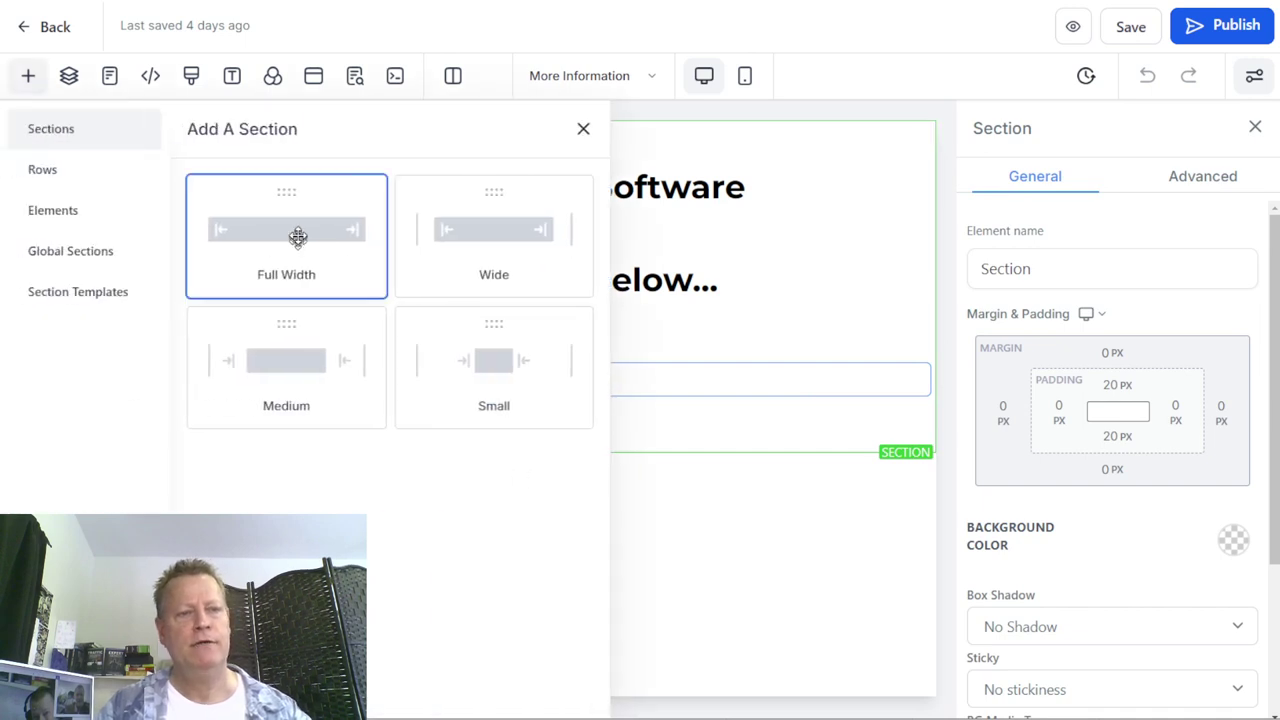
pyautogui.click(297, 237)
pyautogui.click(465, 535)
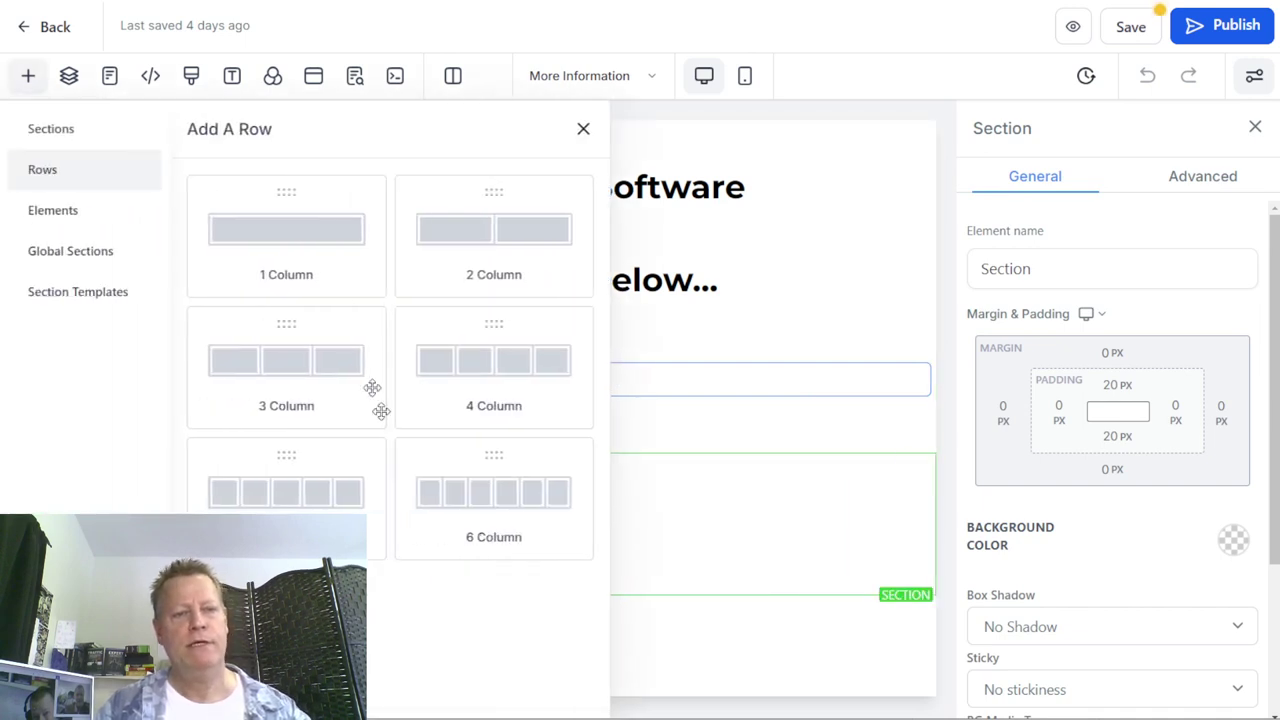
pyautogui.click(306, 240)
pyautogui.click(486, 558)
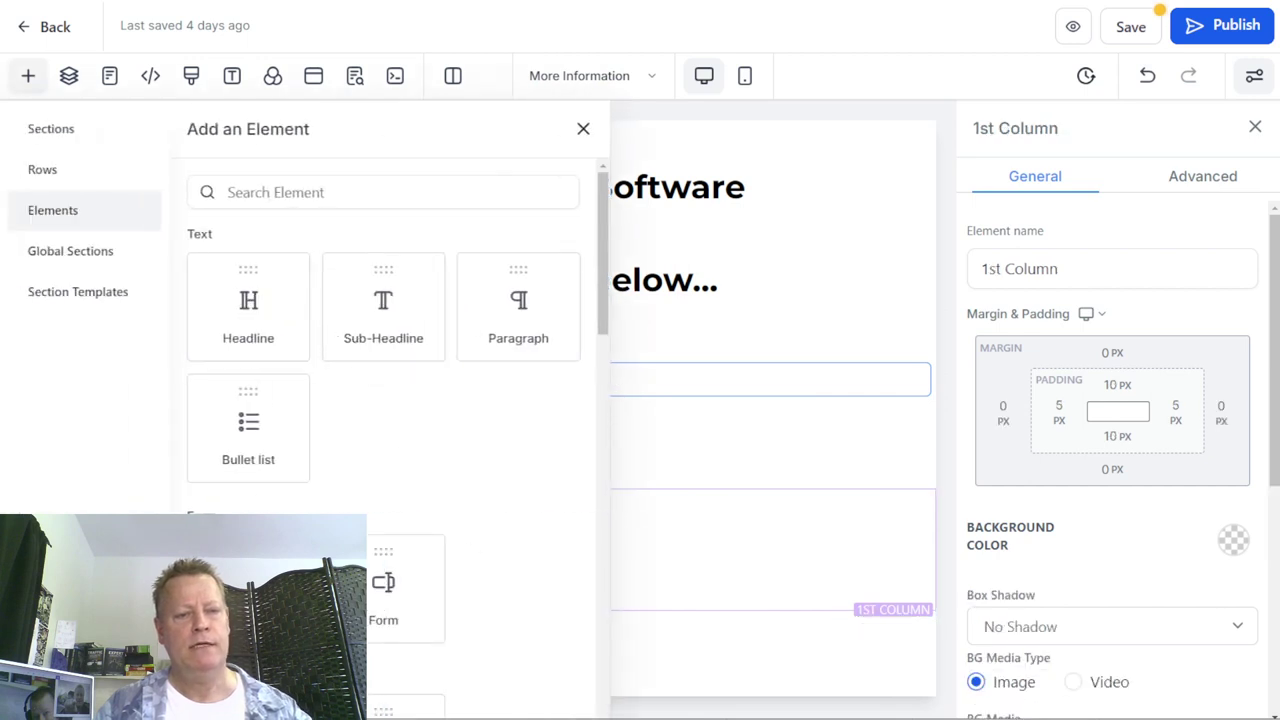
# - Find the Code element by searching for "code" and add it to the new section's column
pyautogui.scroll(-2, 300, 457)
pyautogui.scroll(-4, 300, 457)
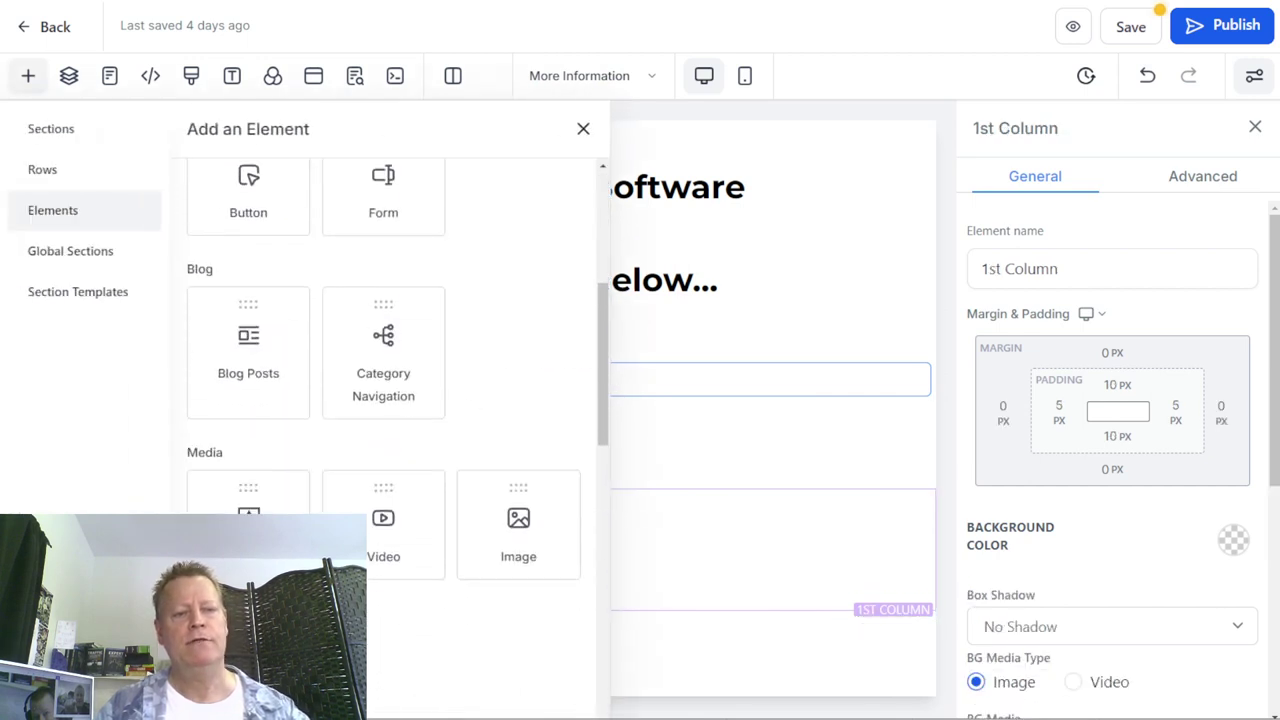
pyautogui.scroll(-3, 266, 457)
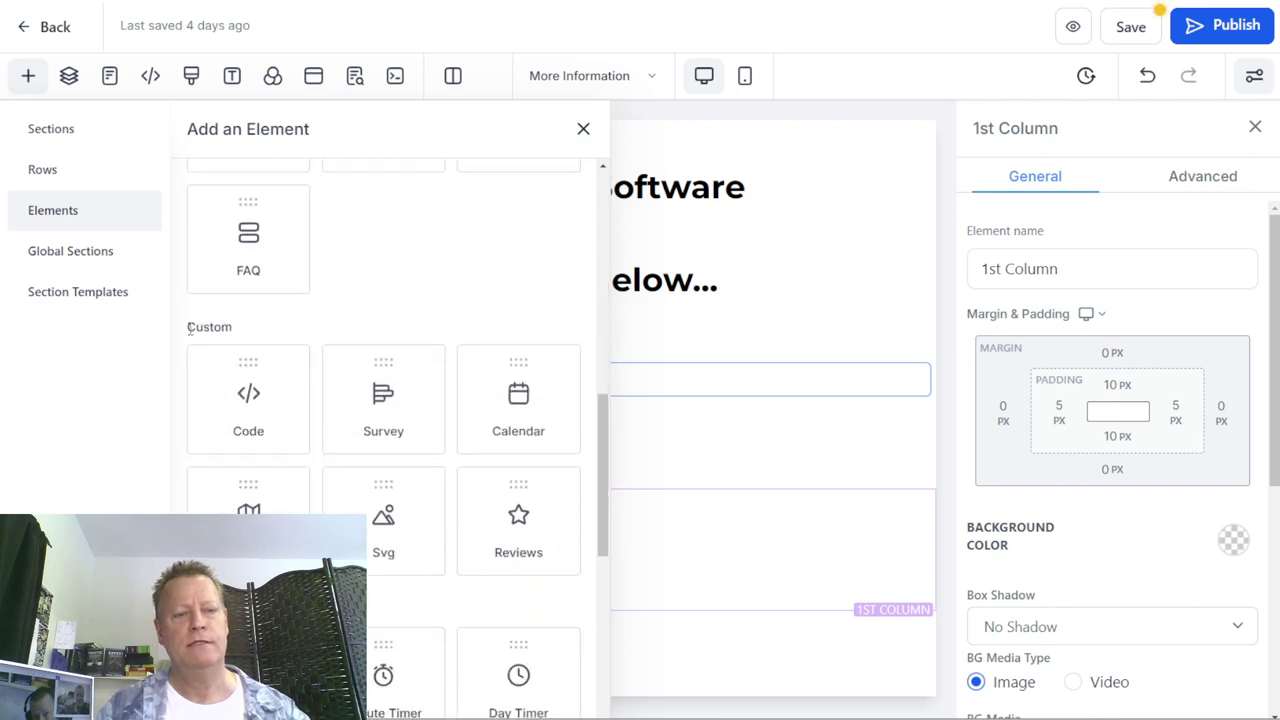
pyautogui.scroll(9, 310, 450)
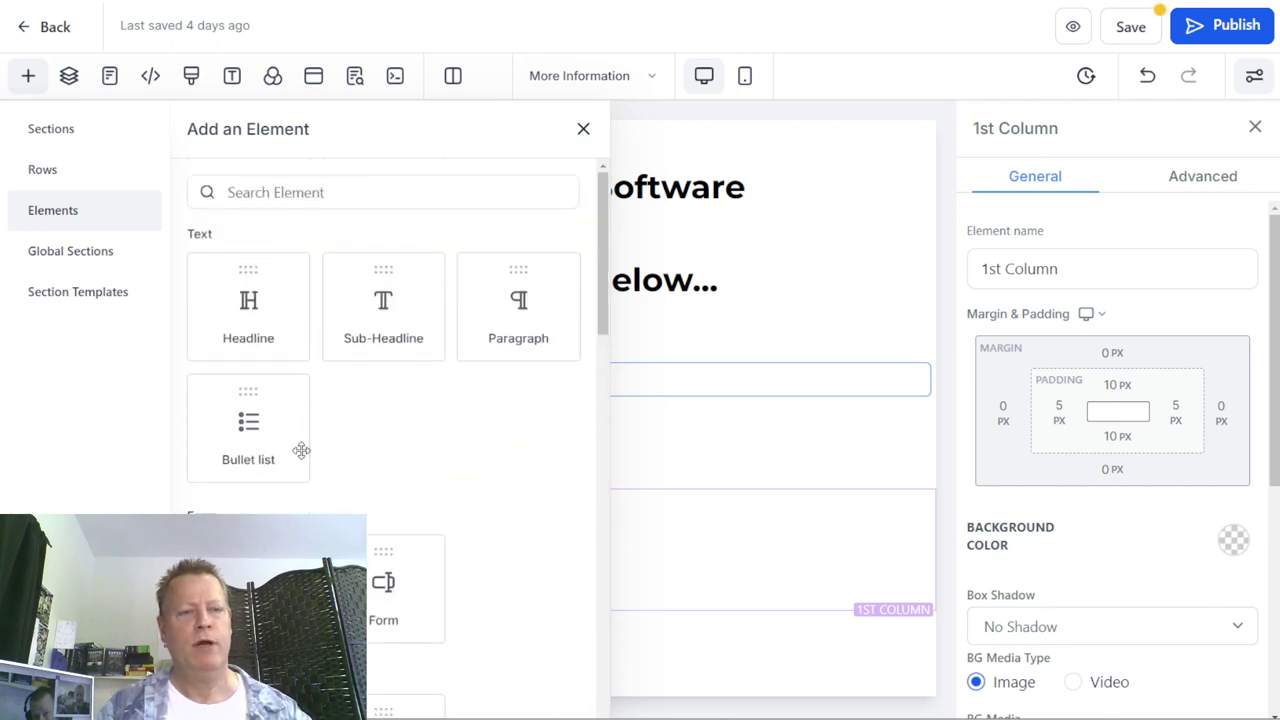
pyautogui.click(284, 196)
pyautogui.write('code')
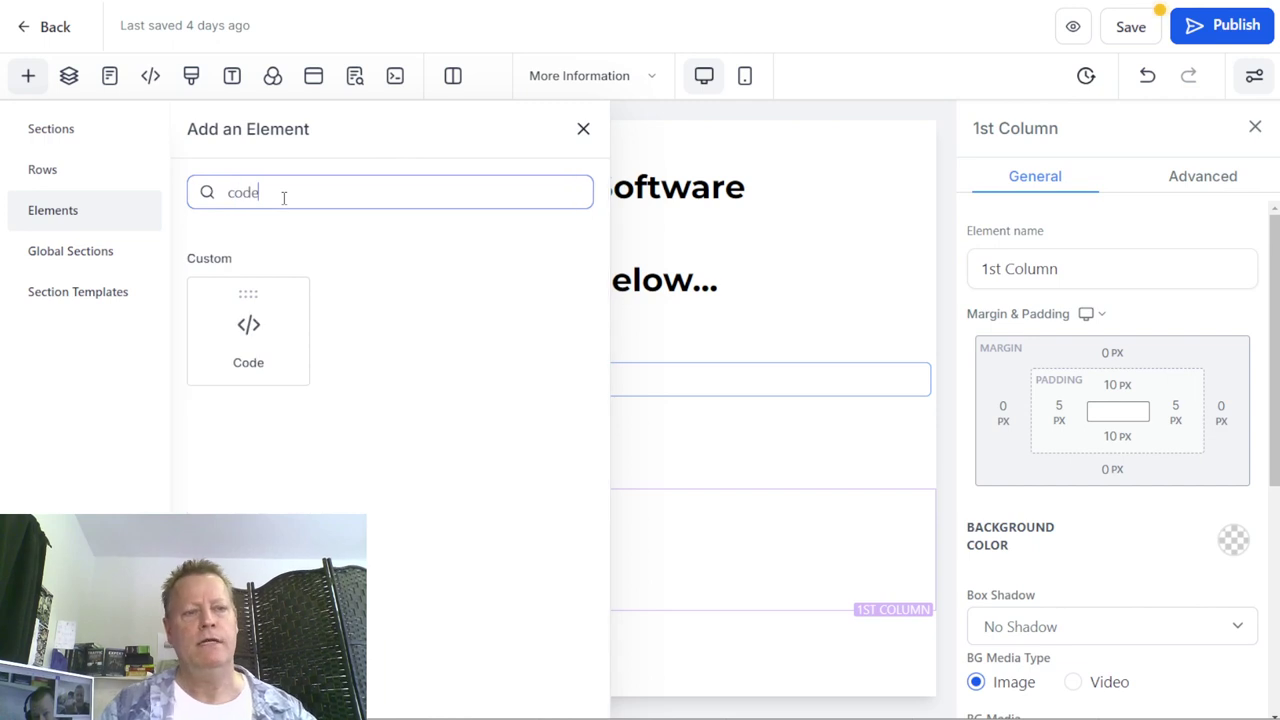
pyautogui.click(246, 326)
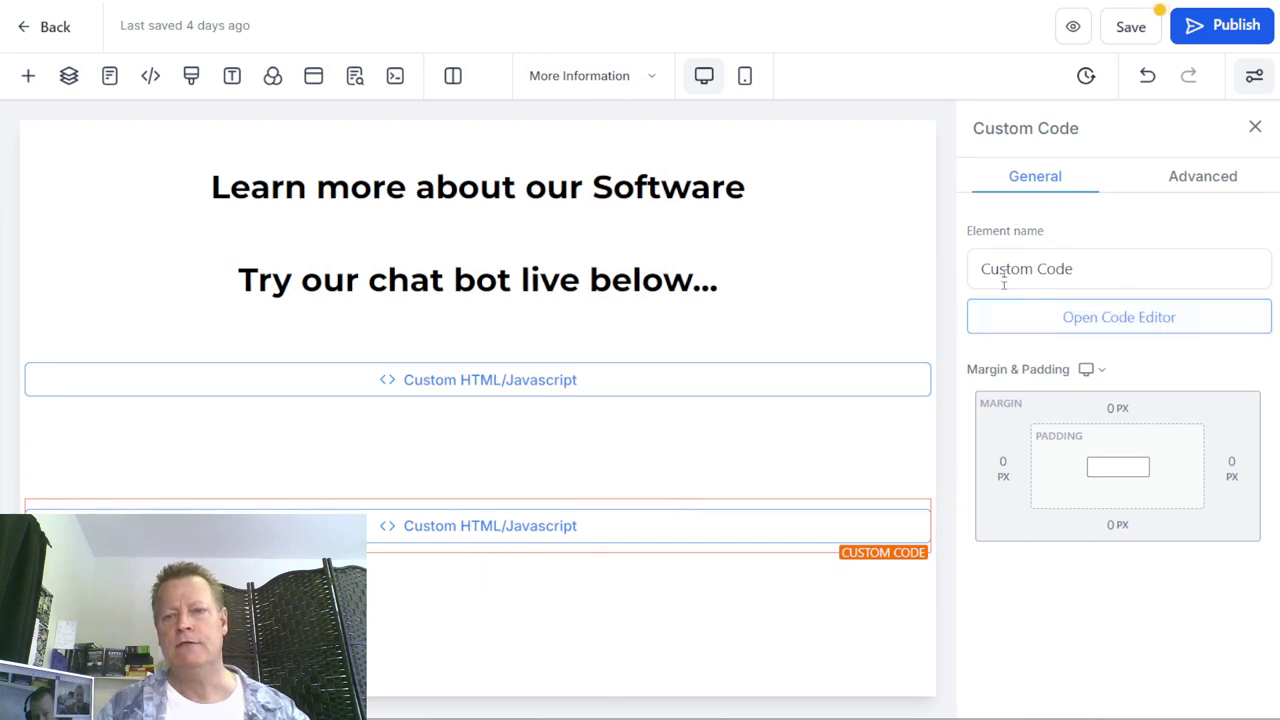
# - Paste the chat widget embed code into the new custom code element, save it, and delete the old Chat Bot Widget element above
pyautogui.click(1114, 322)
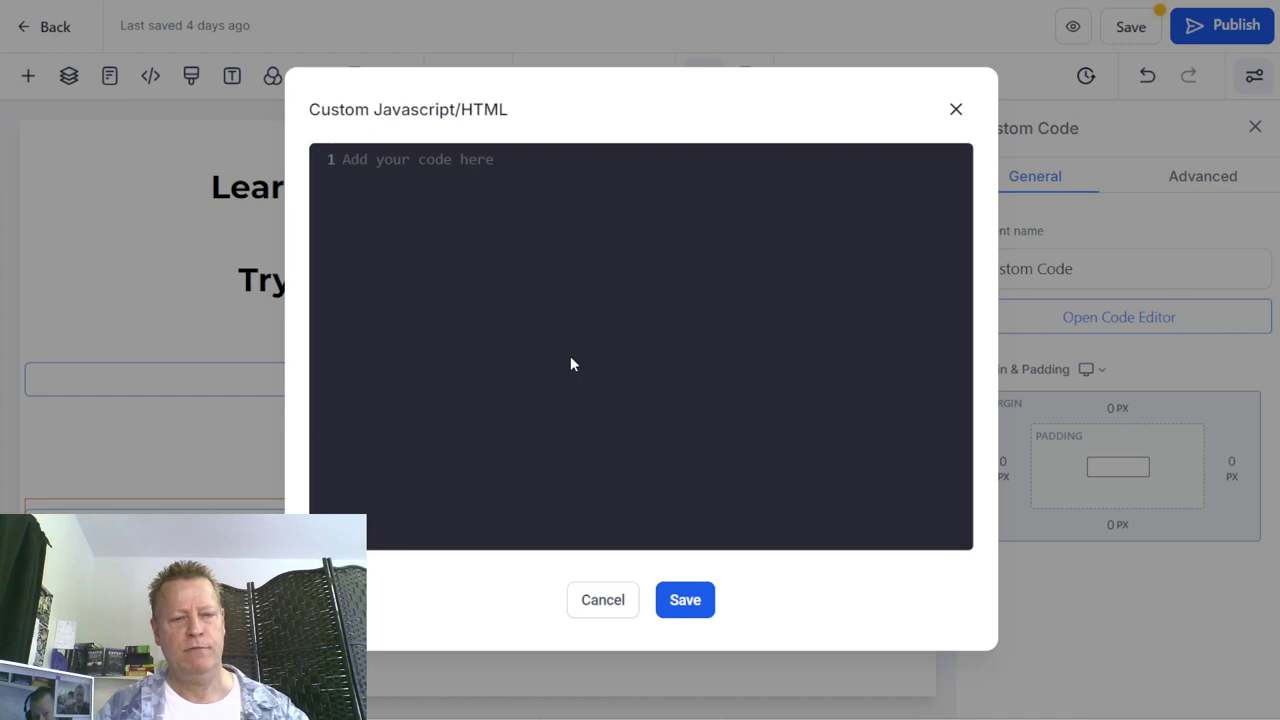
pyautogui.hotkey('ctrl', 'v')
pyautogui.click(685, 600)
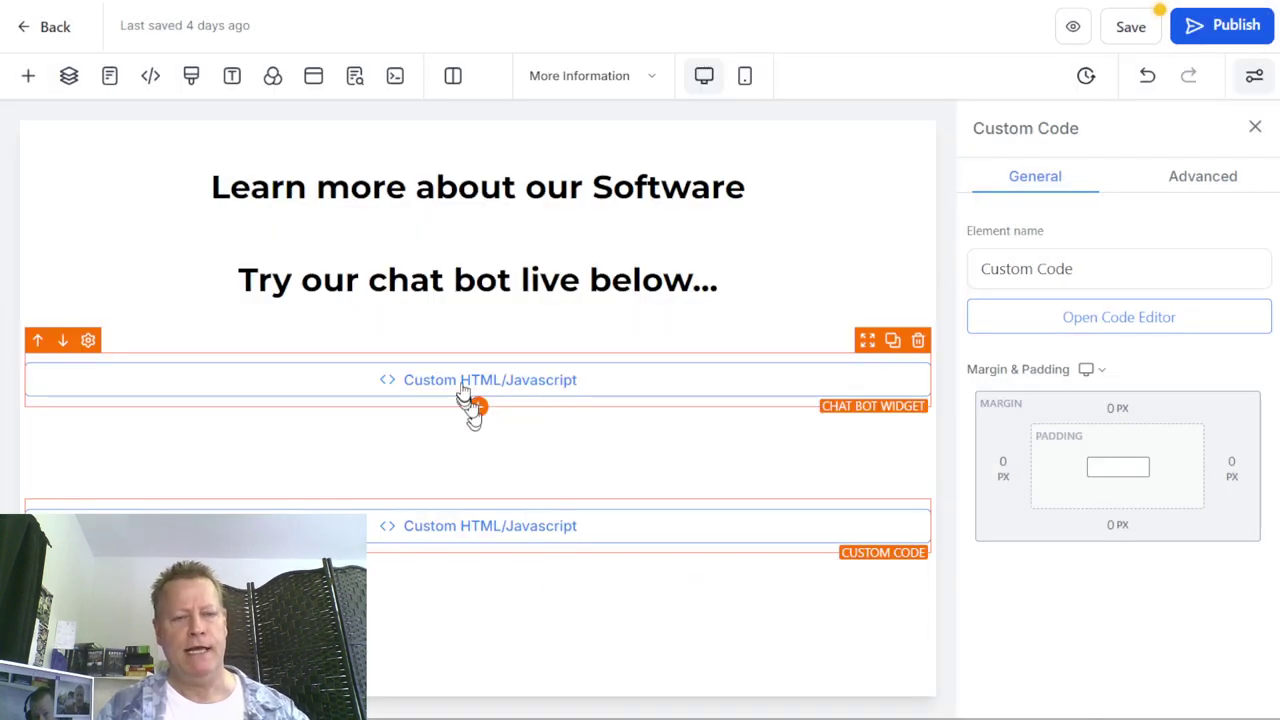
pyautogui.click(575, 386)
pyautogui.click(916, 343)
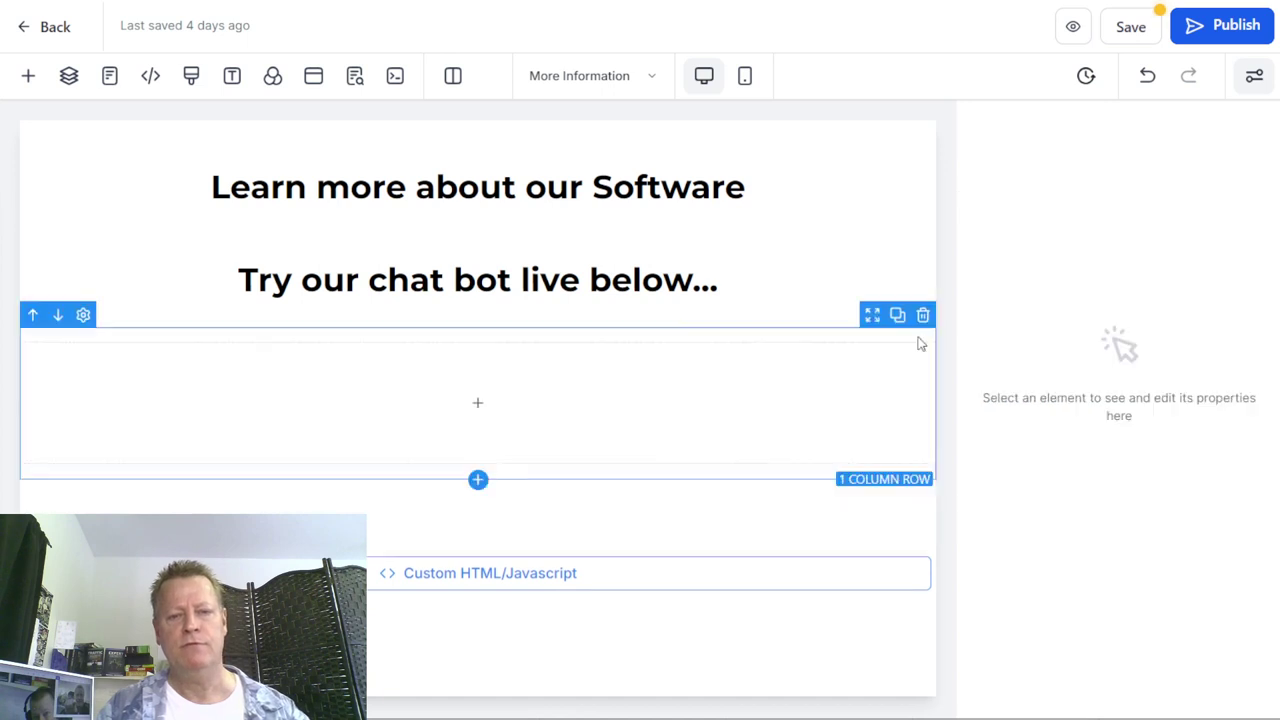
# - Review the pasted widget code, including the inactive message, agency name and chat type, and close the code editor without saving
pyautogui.click(591, 589)
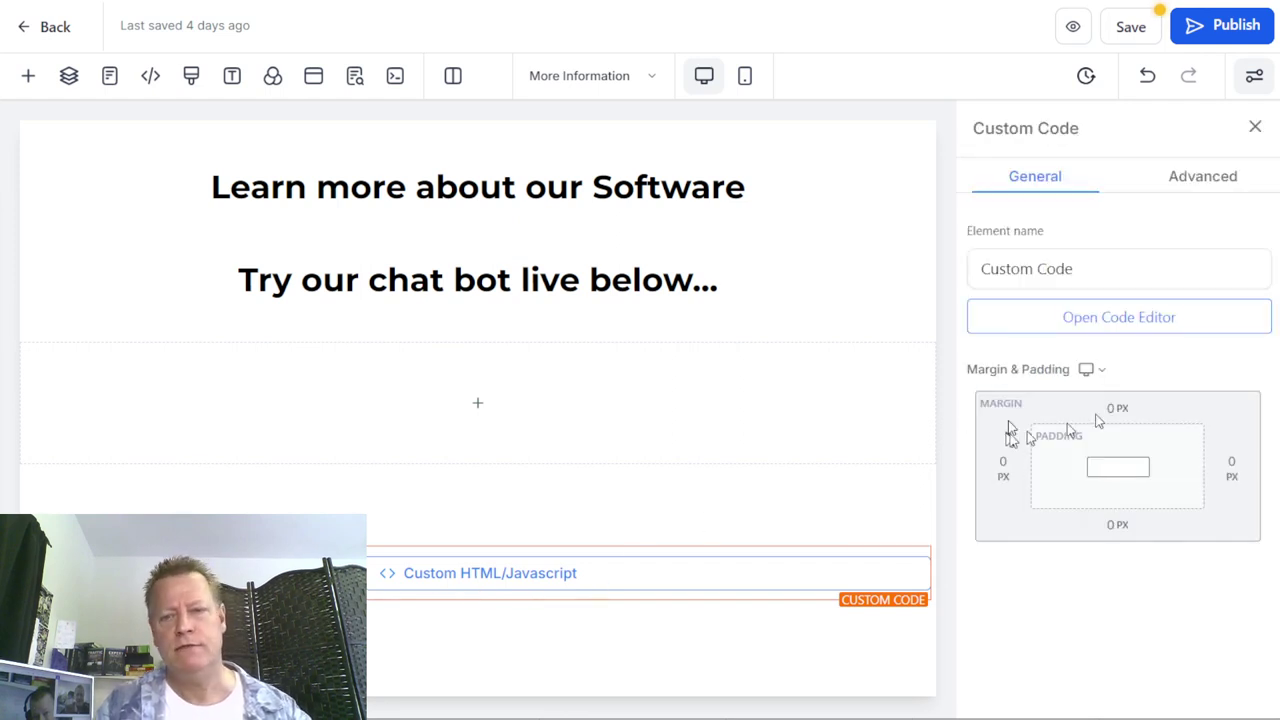
pyautogui.click(1119, 327)
pyautogui.moveTo(614, 403); pyautogui.dragTo(836, 428)
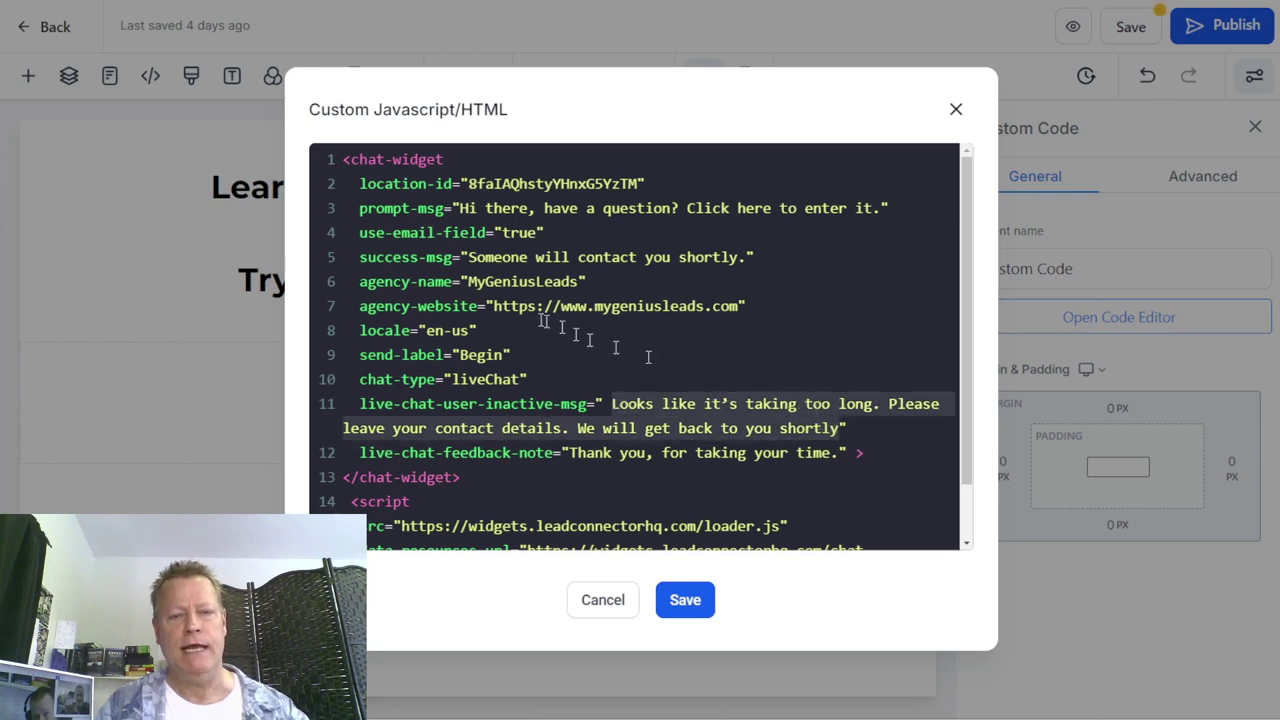
pyautogui.doubleClick(520, 281)
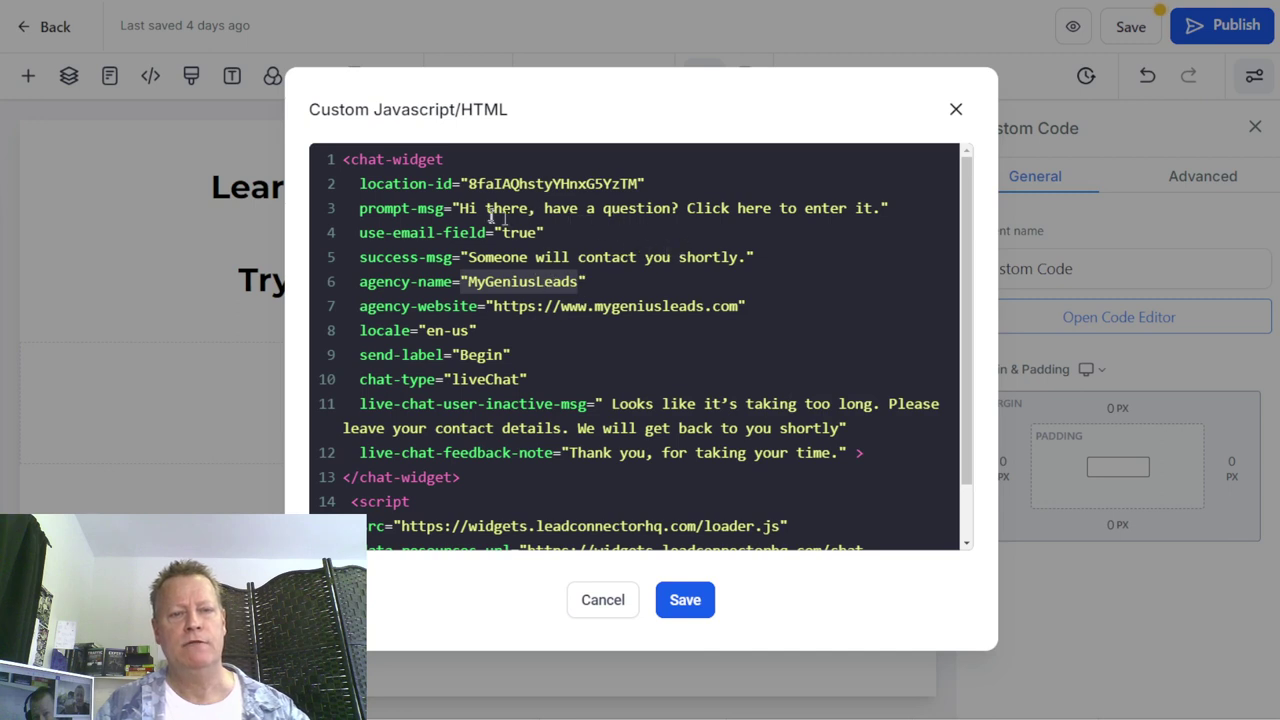
pyautogui.scroll(-2, 578, 342)
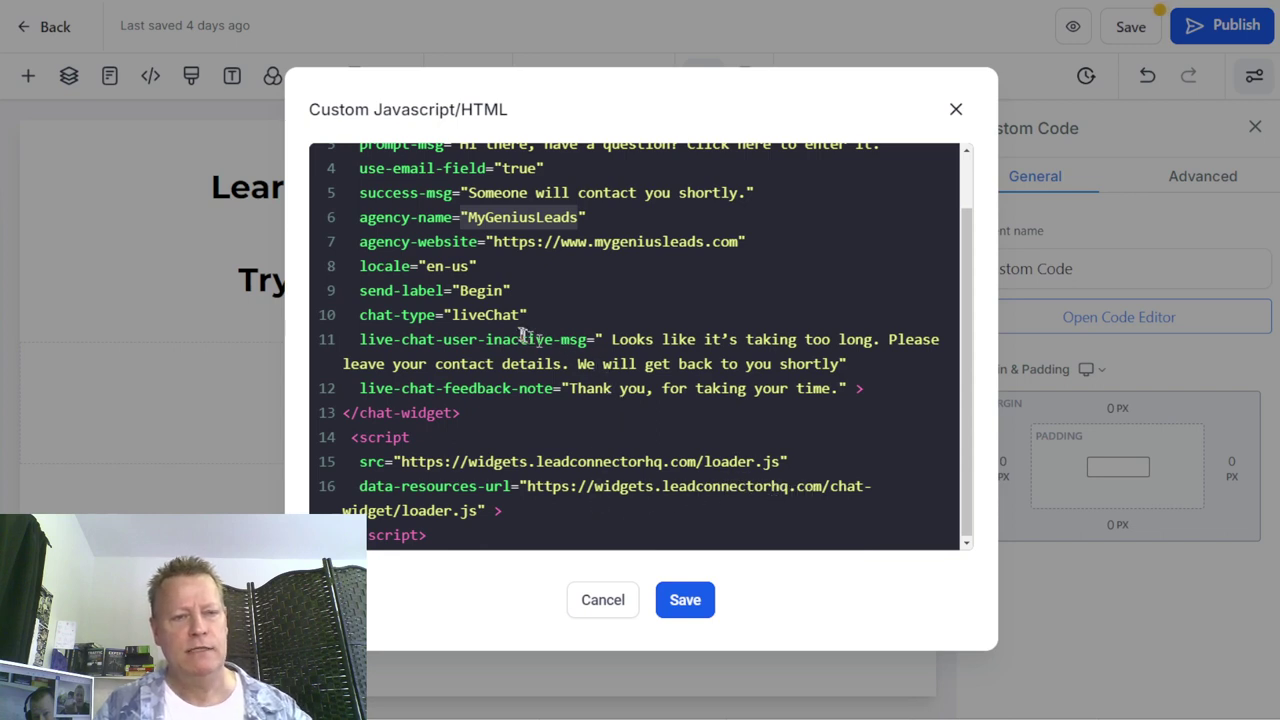
pyautogui.click(486, 314)
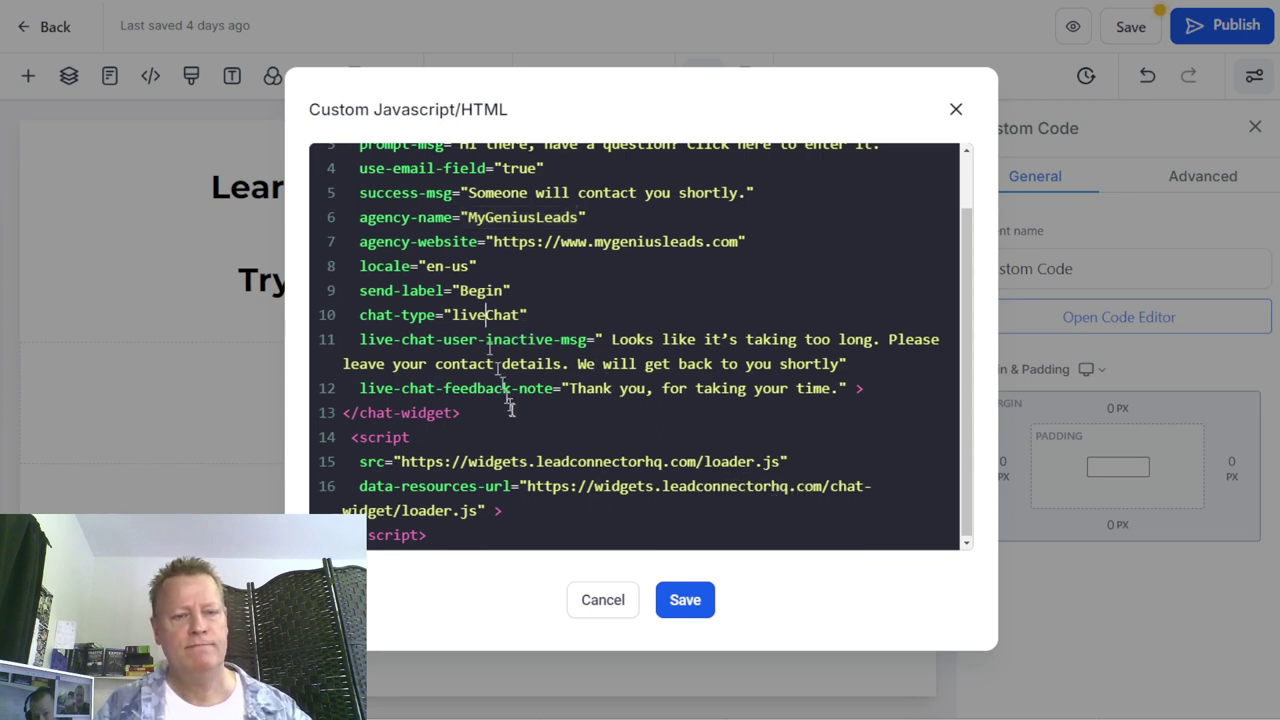
pyautogui.click(602, 600)
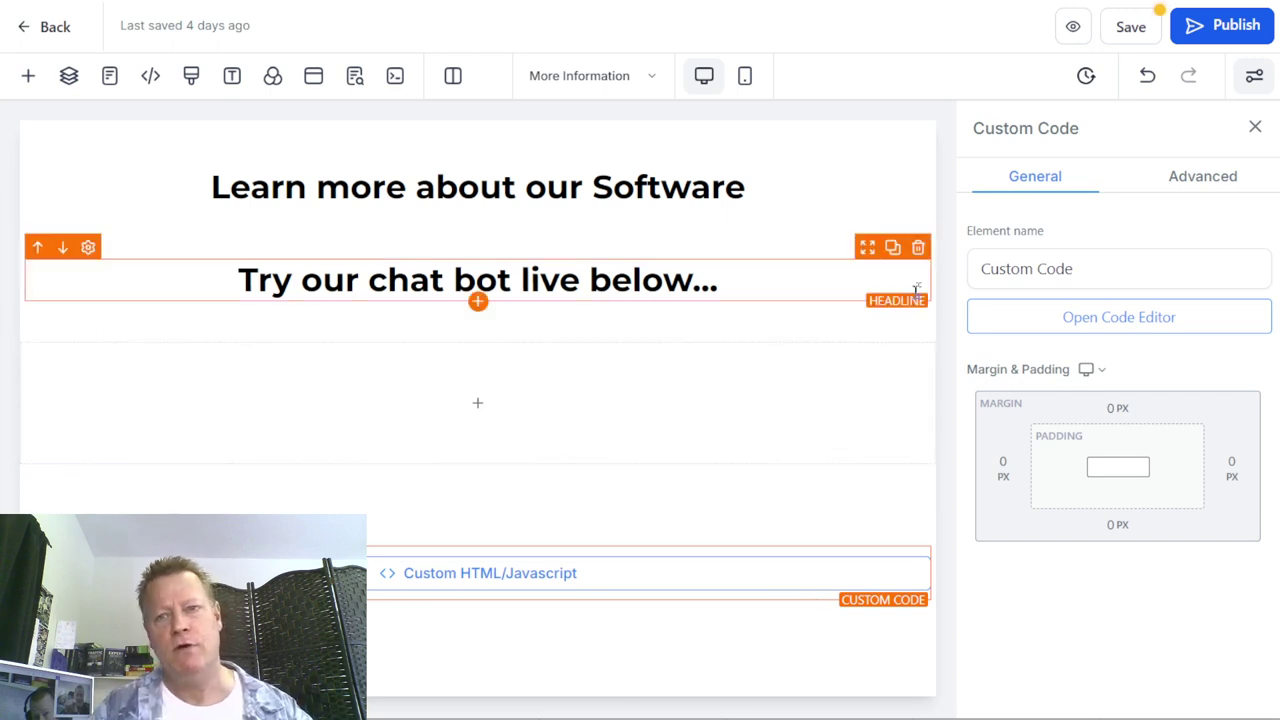
# - Save and publish the More Information page
pyautogui.click(1132, 27)
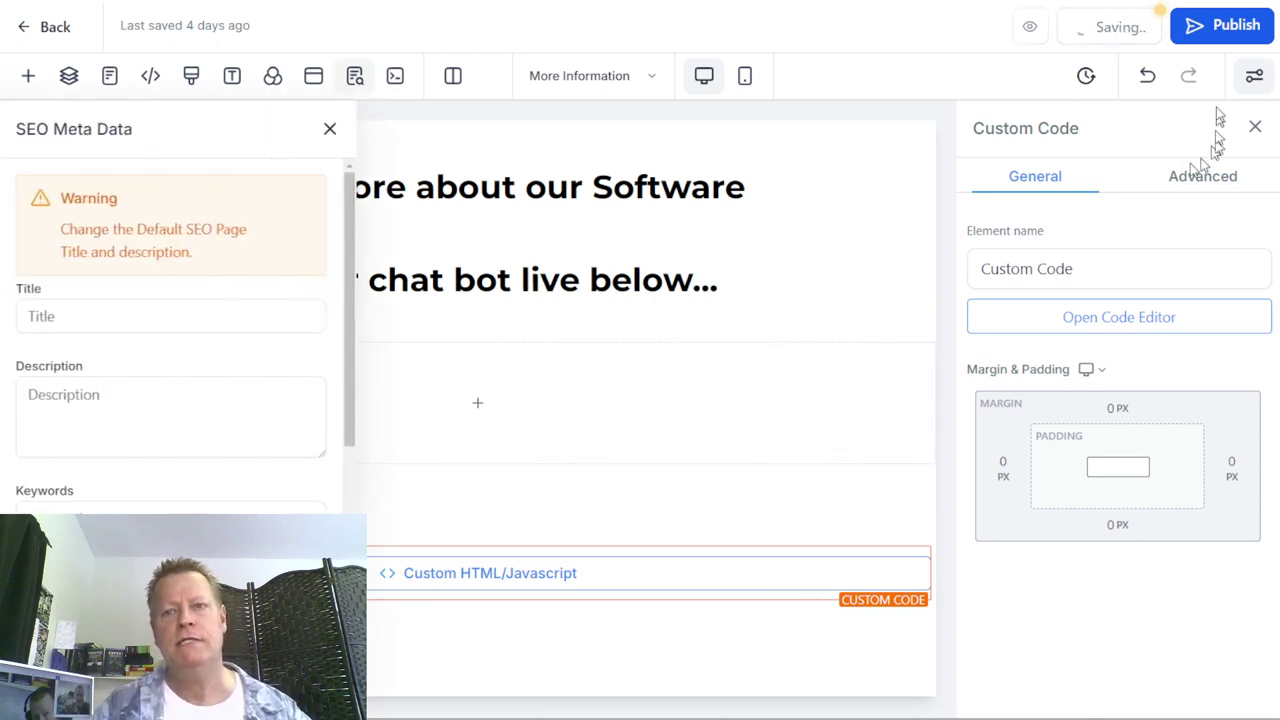
pyautogui.click(1214, 34)
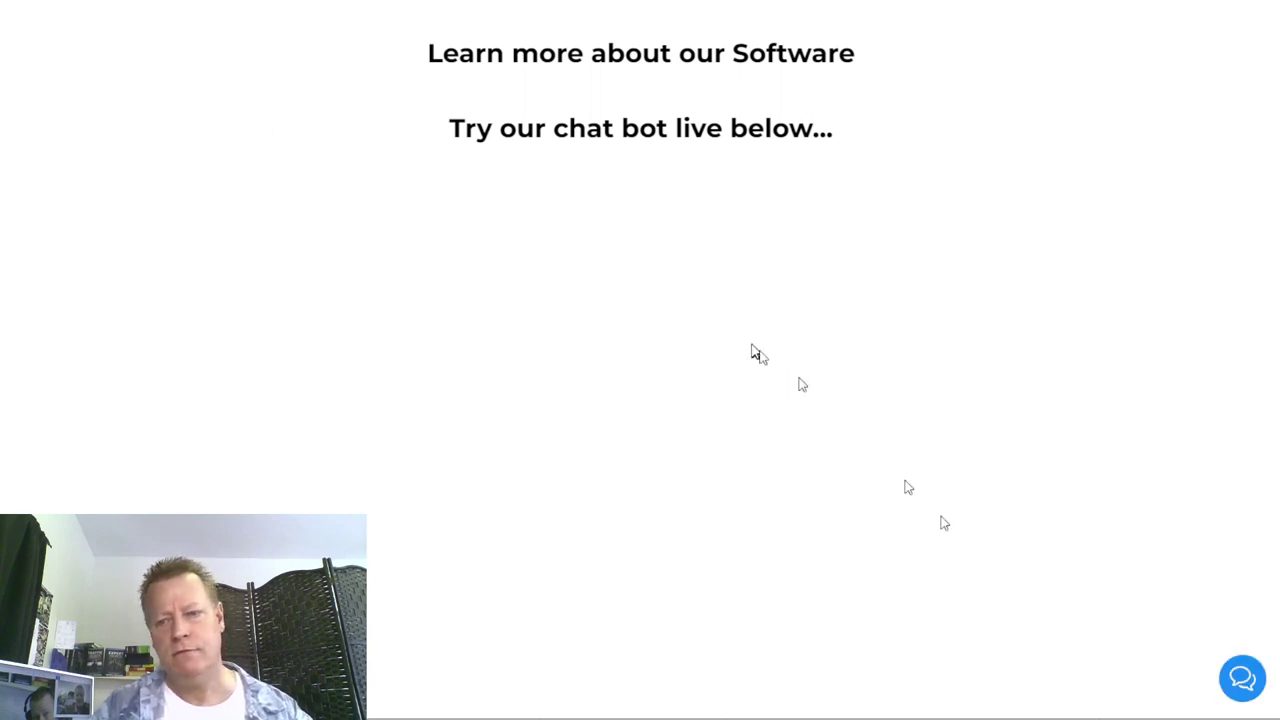
# - Open the chat widget on the live page, look over its welcome message and message field, and close it
pyautogui.click(1243, 685)
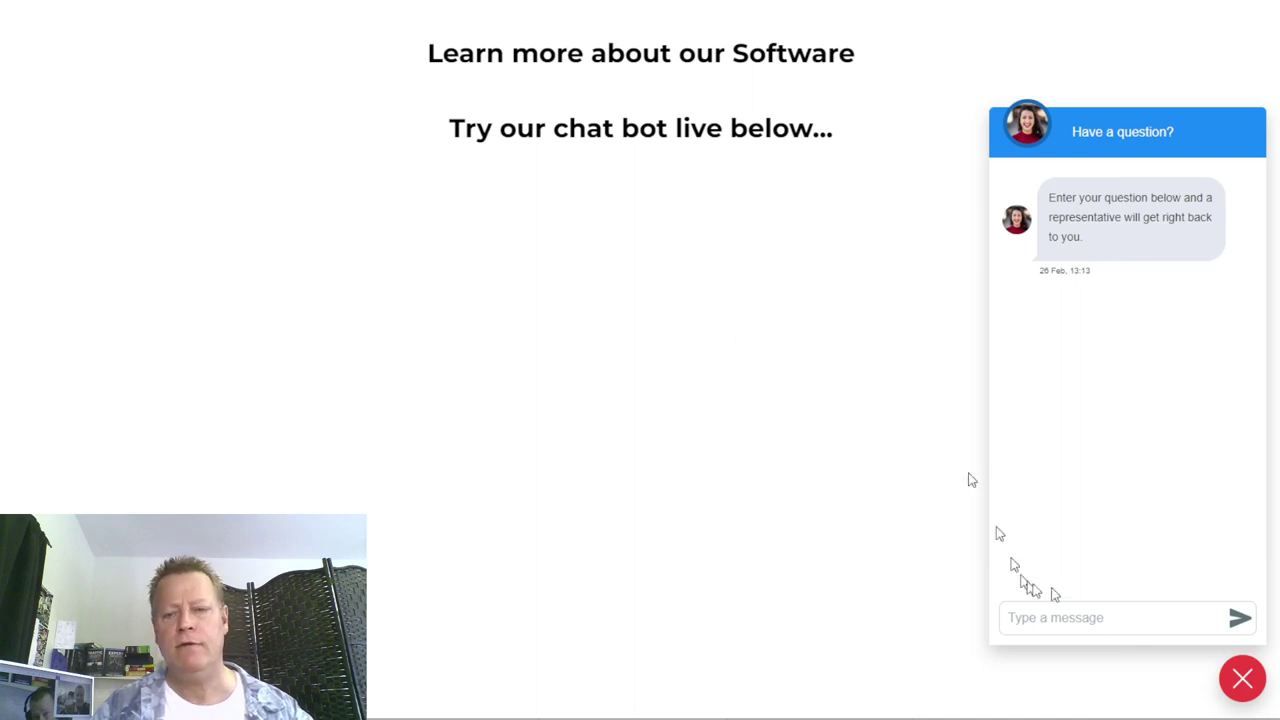
pyautogui.click(1086, 613)
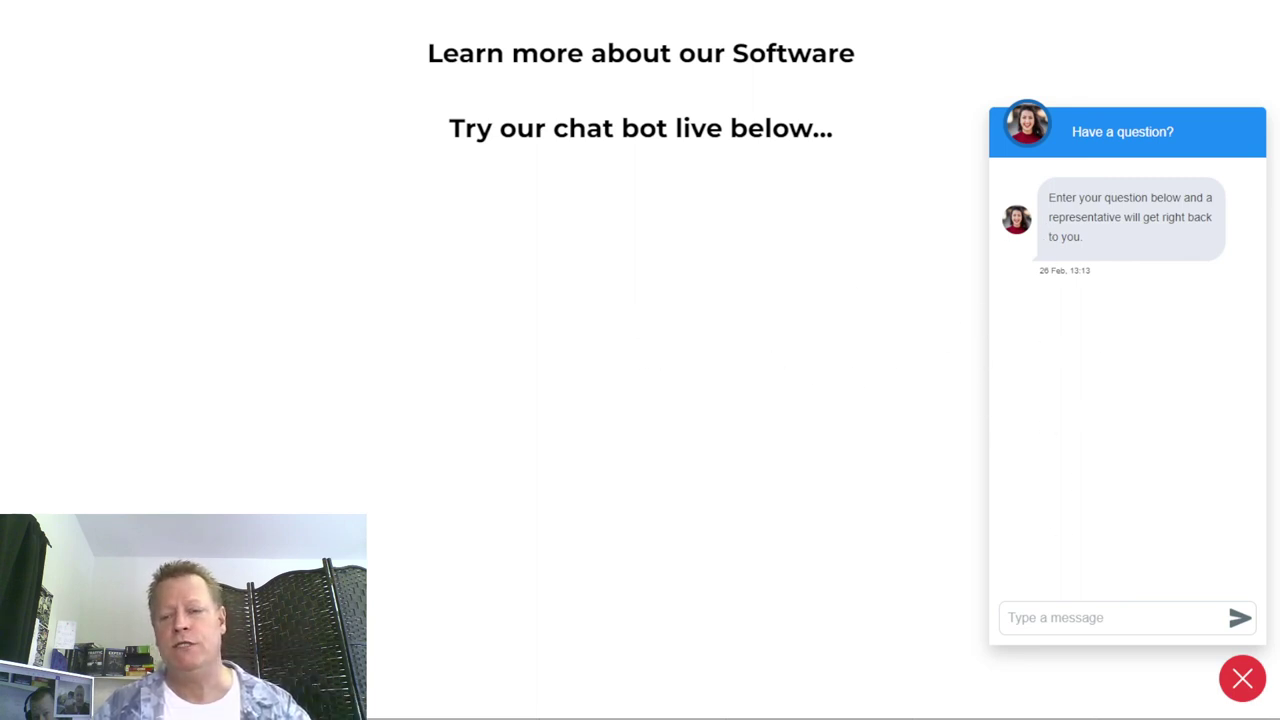
pyautogui.click(1246, 686)
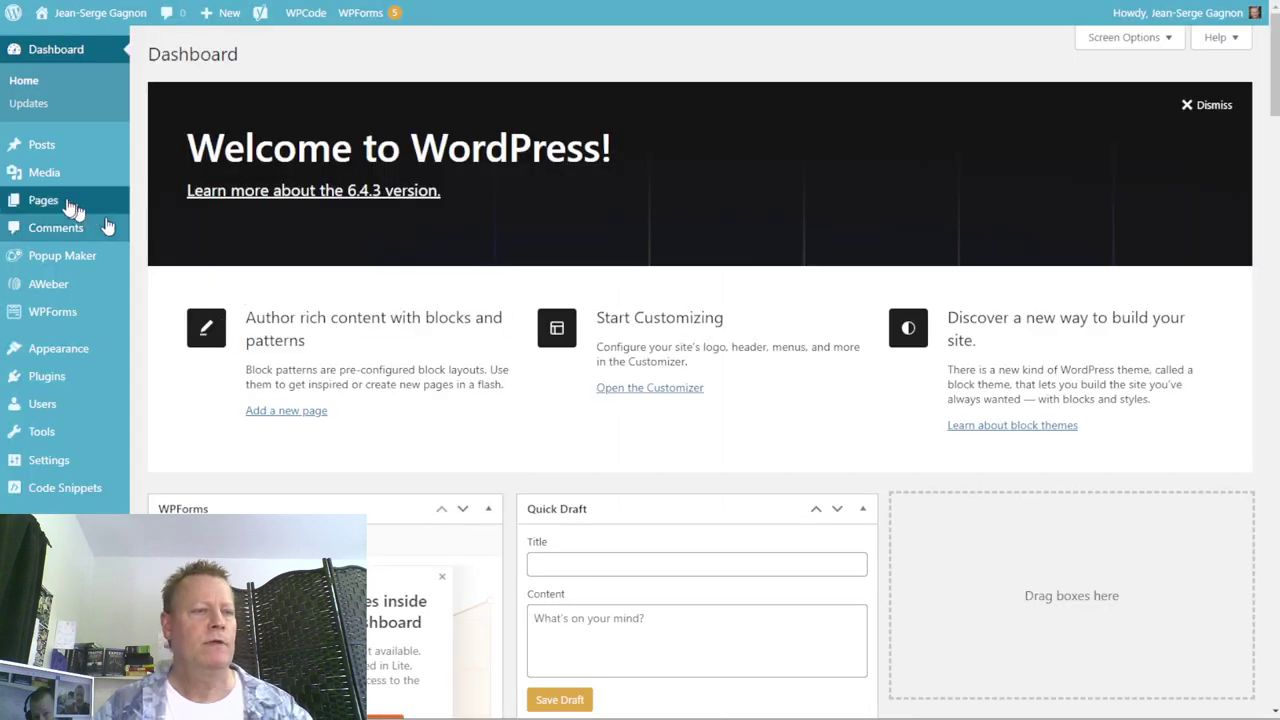
# - Switch to the WordPress dashboard, list all posts and open the "Course Income Secrets #500" post for editing
pyautogui.moveTo(47, 203)
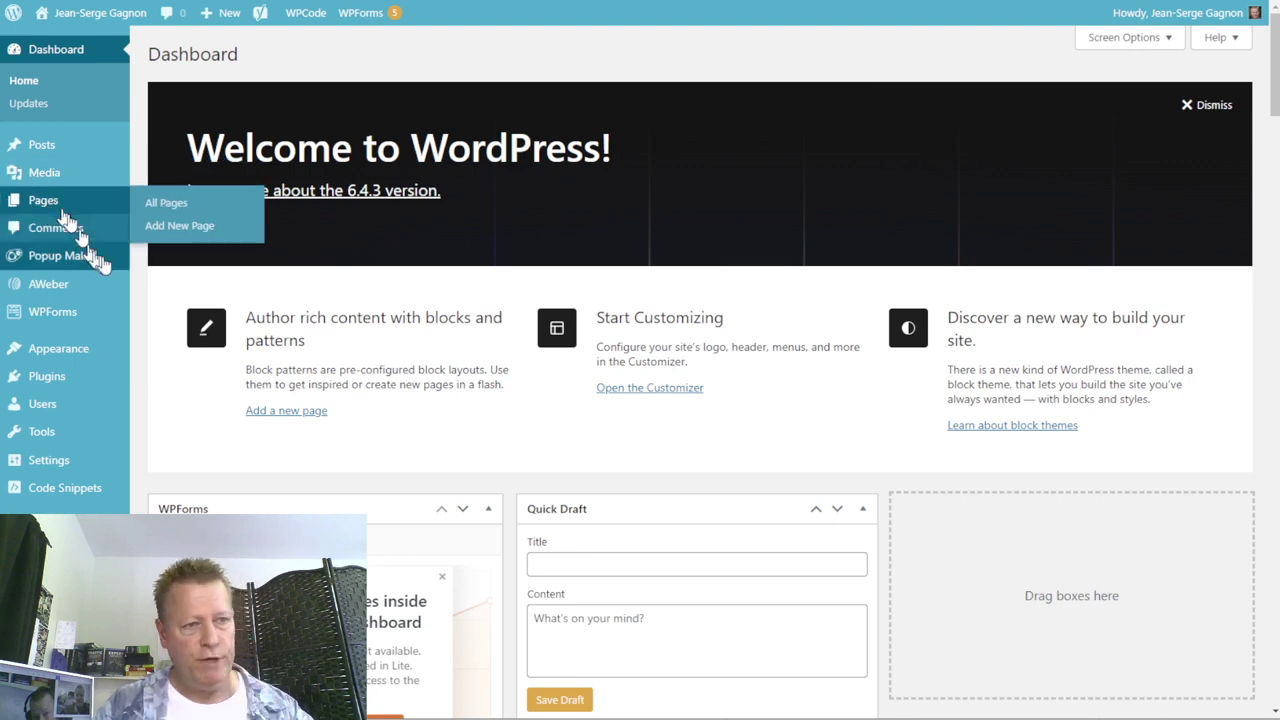
pyautogui.moveTo(72, 147)
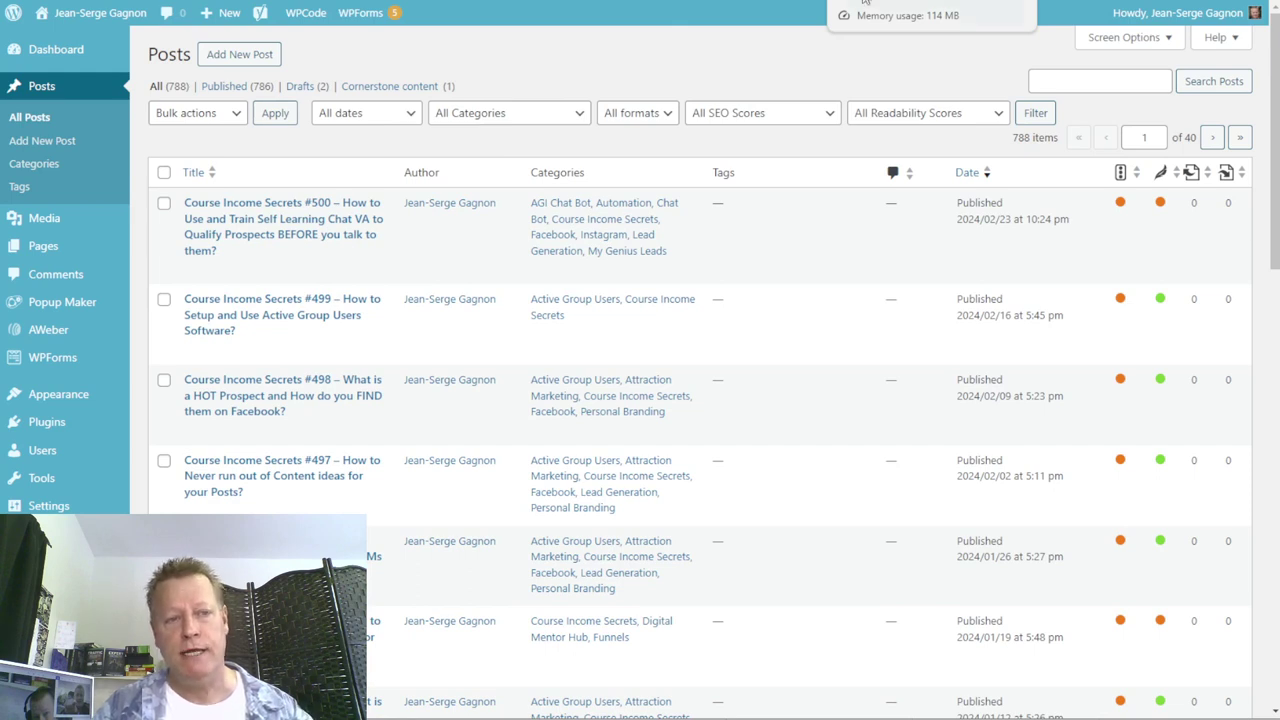
pyautogui.click(362, 216)
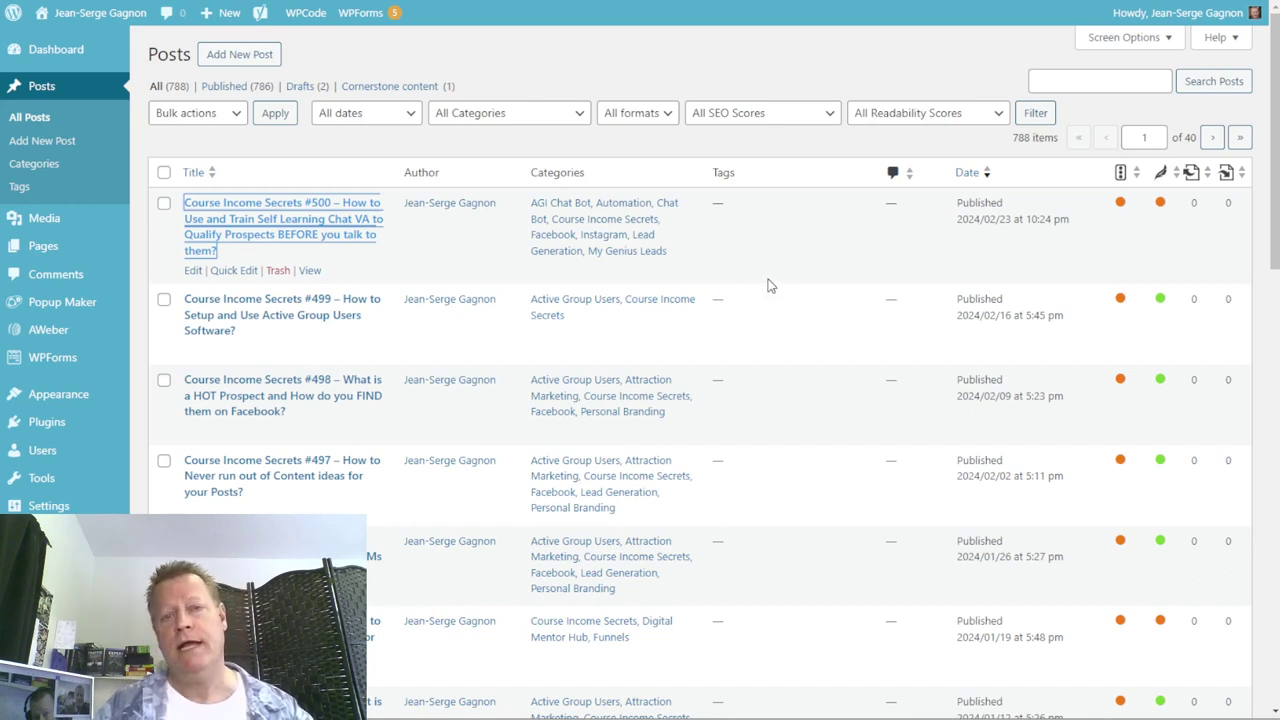
# - View the live #500 post, open the existing MyConversioBot chat on it and close the chat again
pyautogui.click(820, 8)
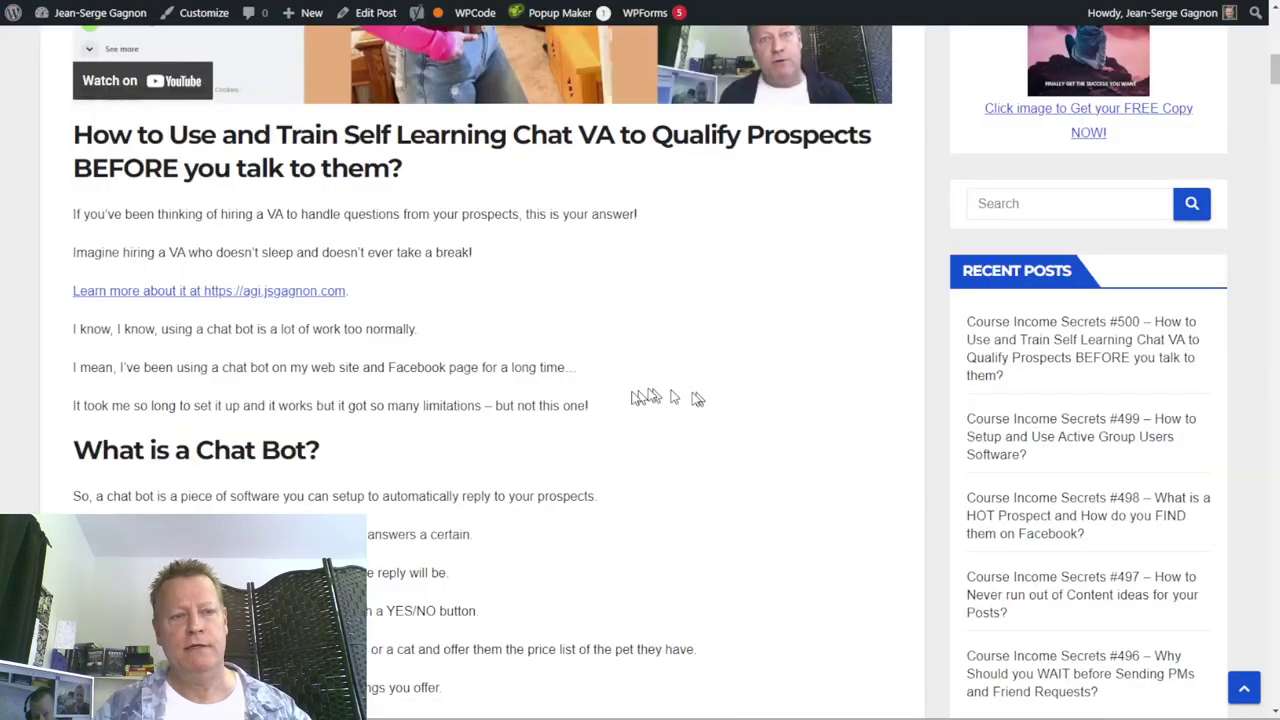
pyautogui.scroll(10, 530, 412)
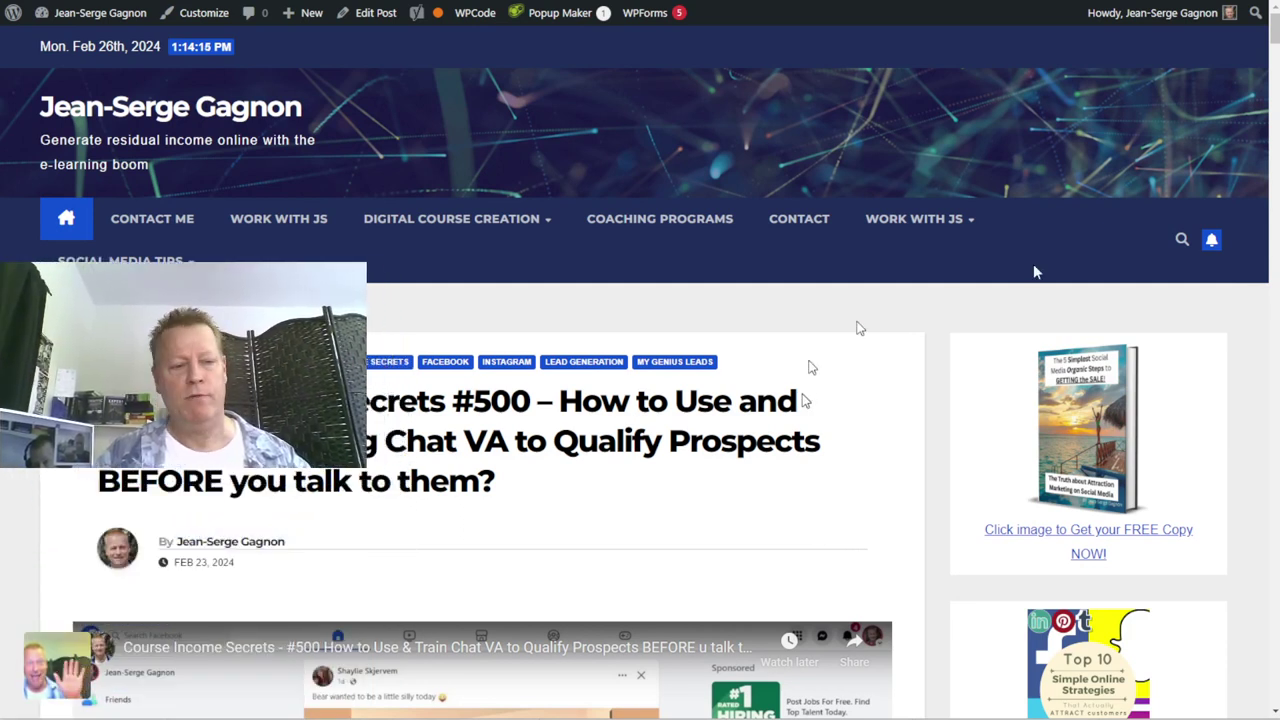
pyautogui.click(45, 666)
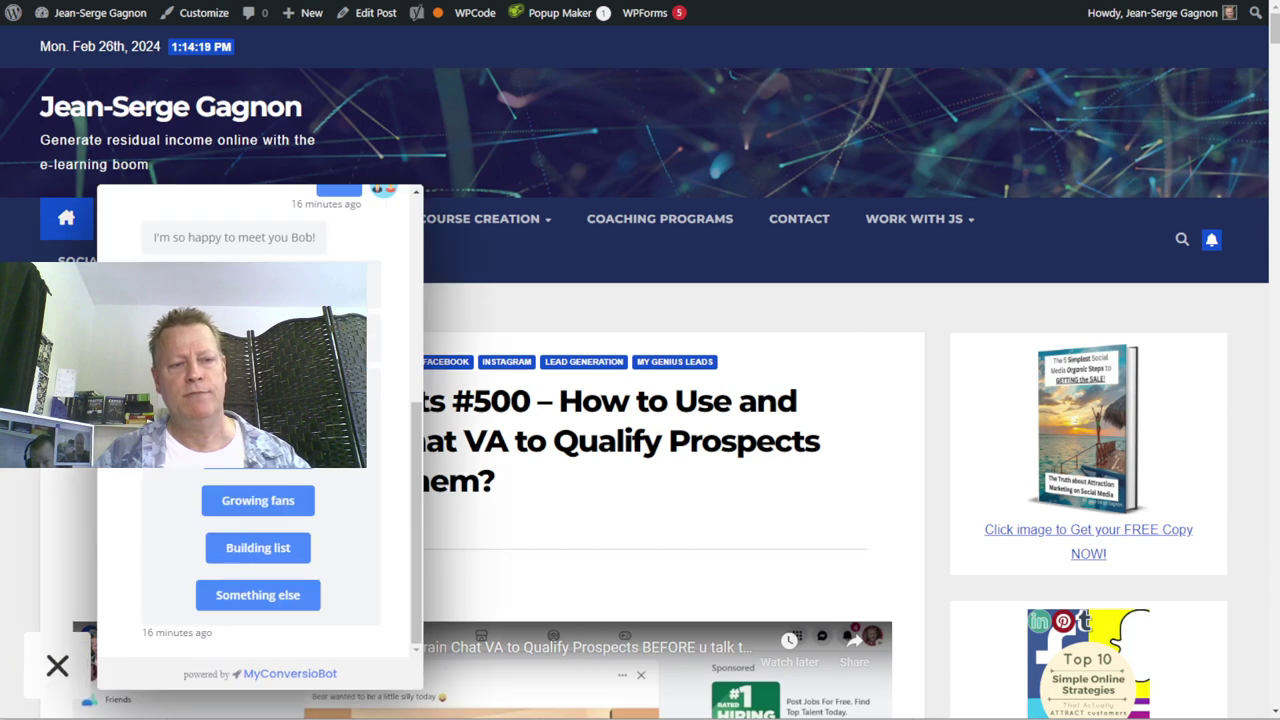
pyautogui.click(55, 665)
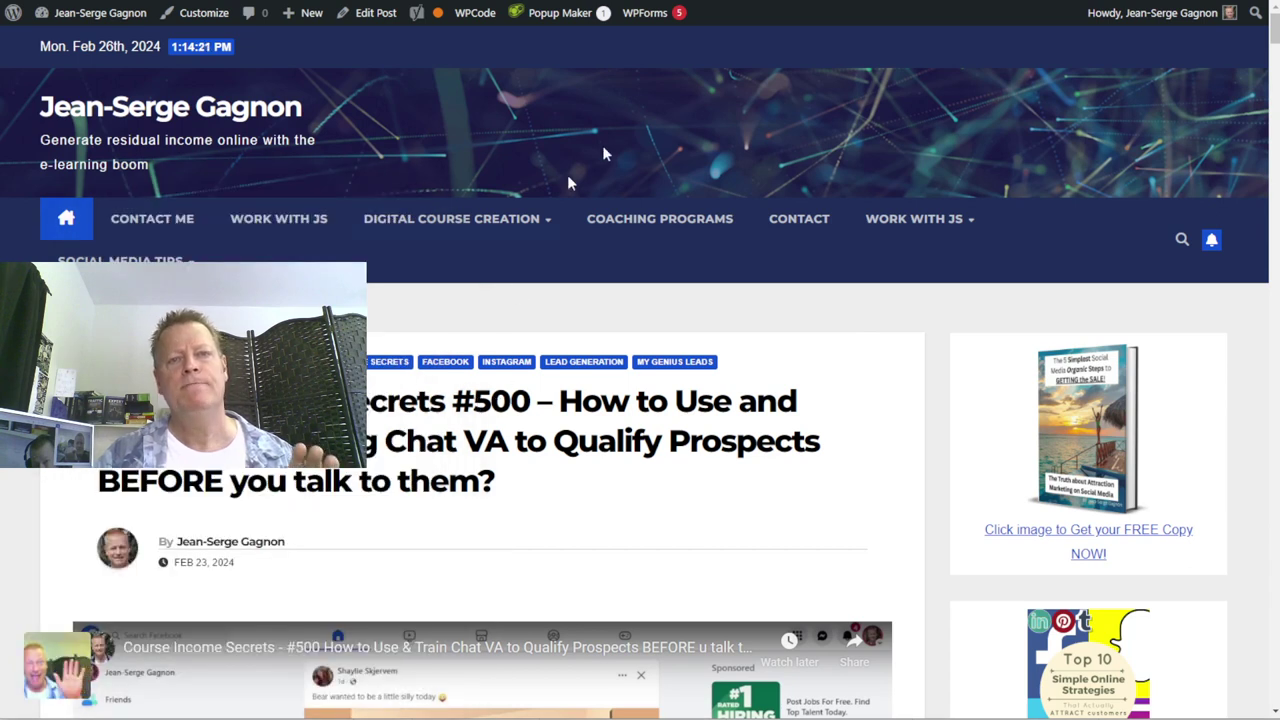
# - Add a Code block below the video at the end of the #500 post, paste the chat widget embed code and update the post
pyautogui.hotkey('alt', 'Left')
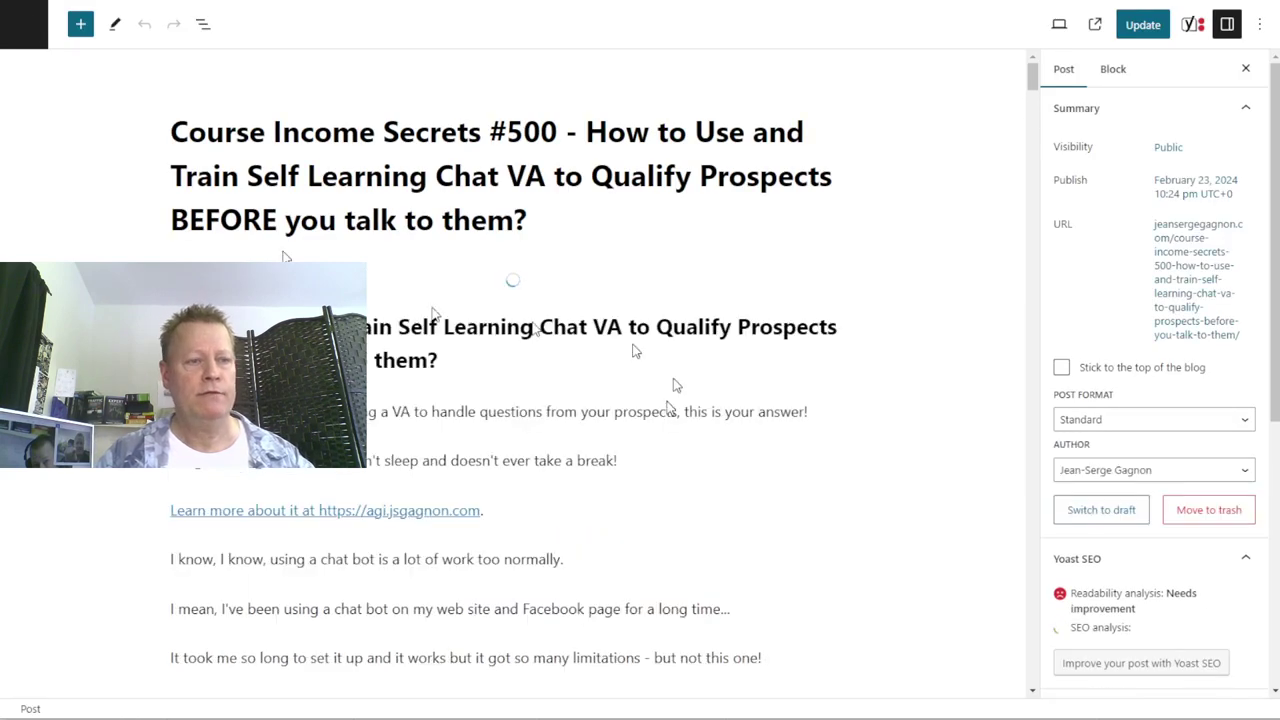
pyautogui.scroll(-12, 875, 262)
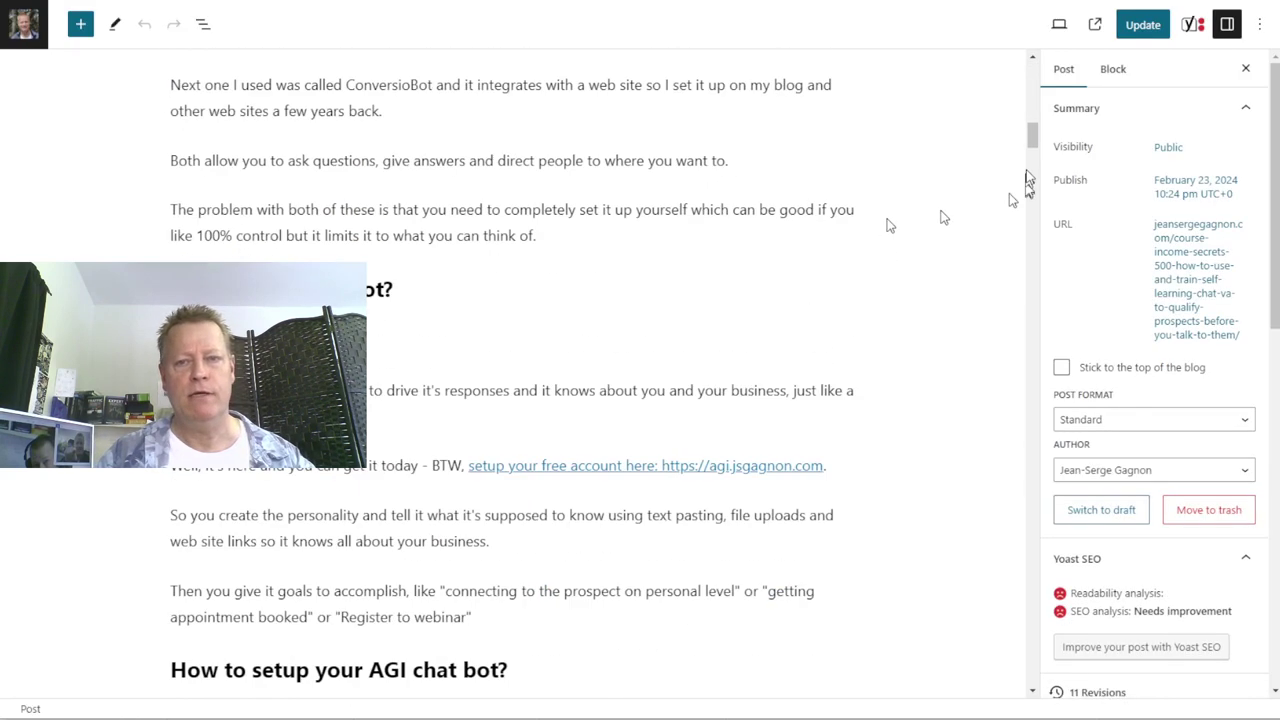
pyautogui.moveTo(1038, 145); pyautogui.dragTo(1035, 628)
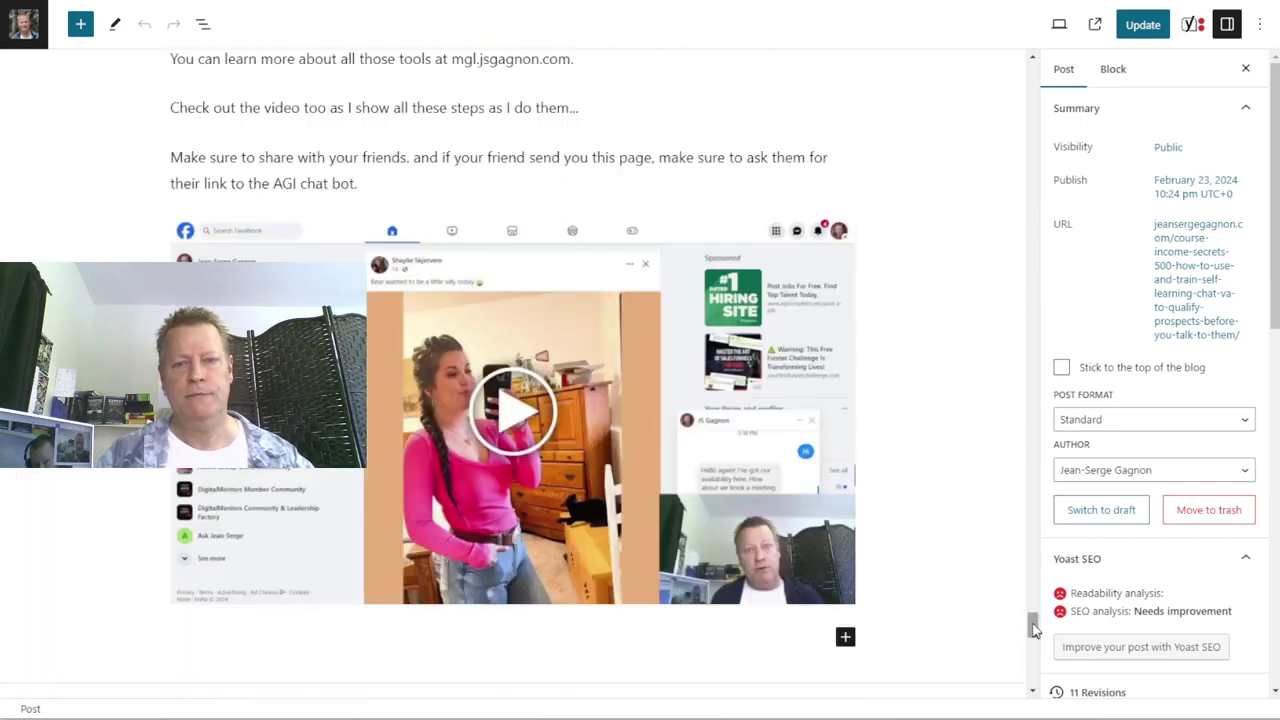
pyautogui.click(845, 637)
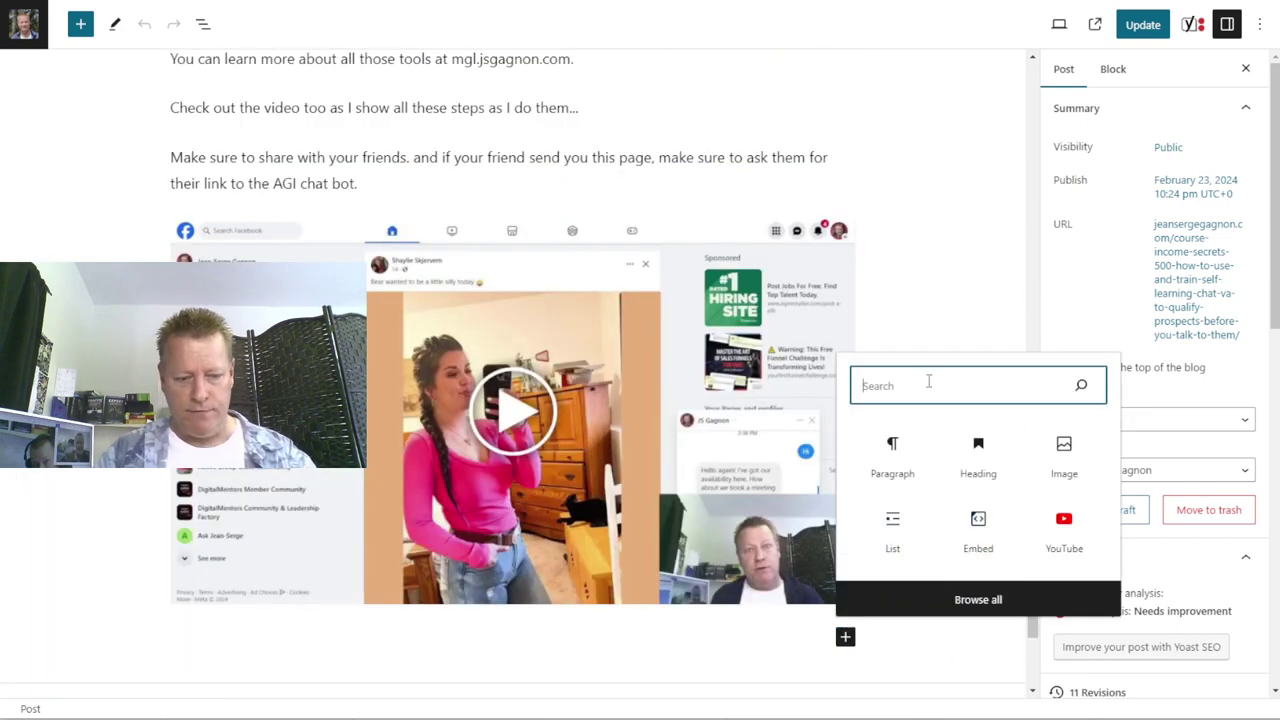
pyautogui.write('code')
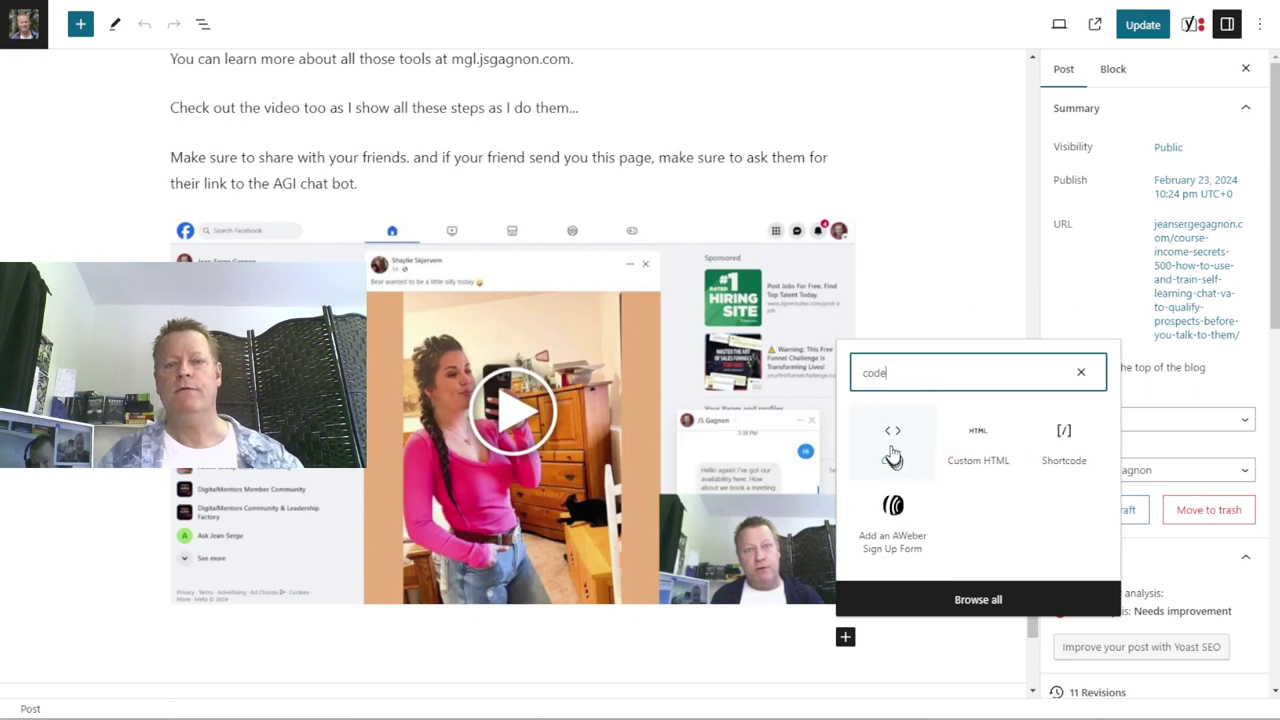
pyautogui.click(893, 456)
pyautogui.click(240, 641)
pyautogui.hotkey('ctrl', 'v')
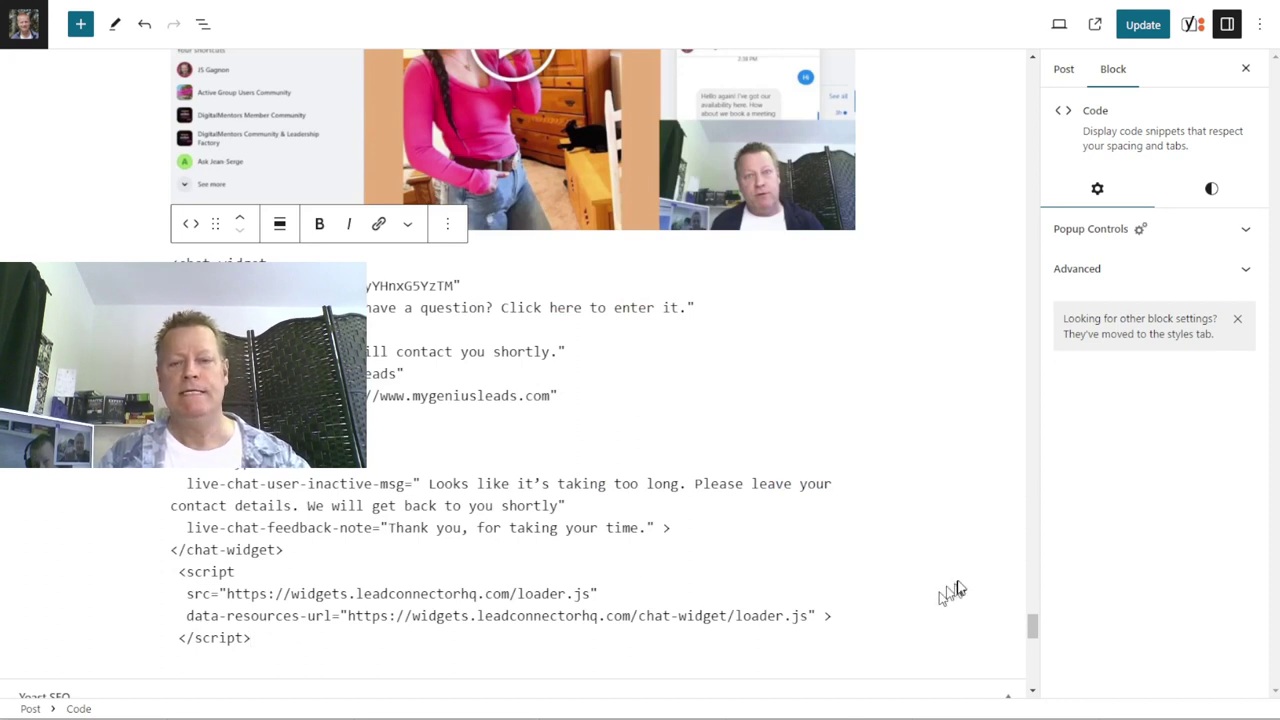
pyautogui.click(990, 377)
pyautogui.click(1127, 28)
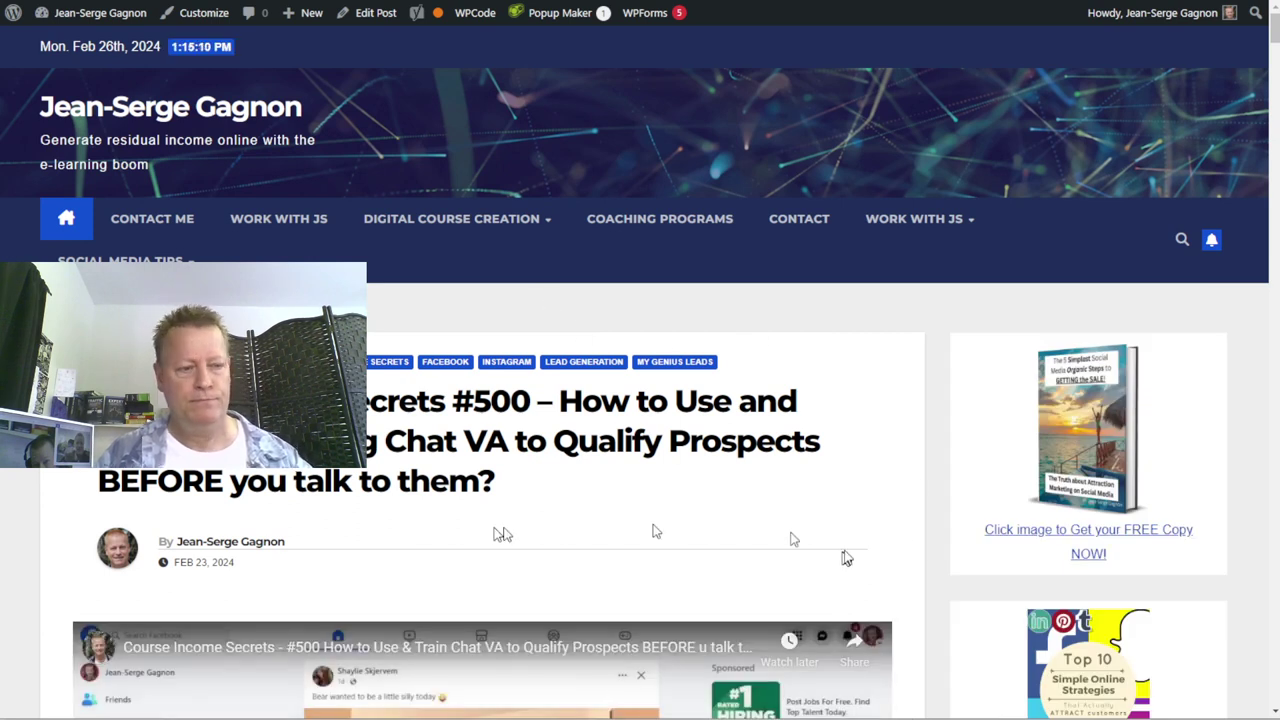
# - Look through the live #500 post to check for the new chat widget
pyautogui.scroll(-3, 700, 528)
pyautogui.scroll(-6, 705, 530)
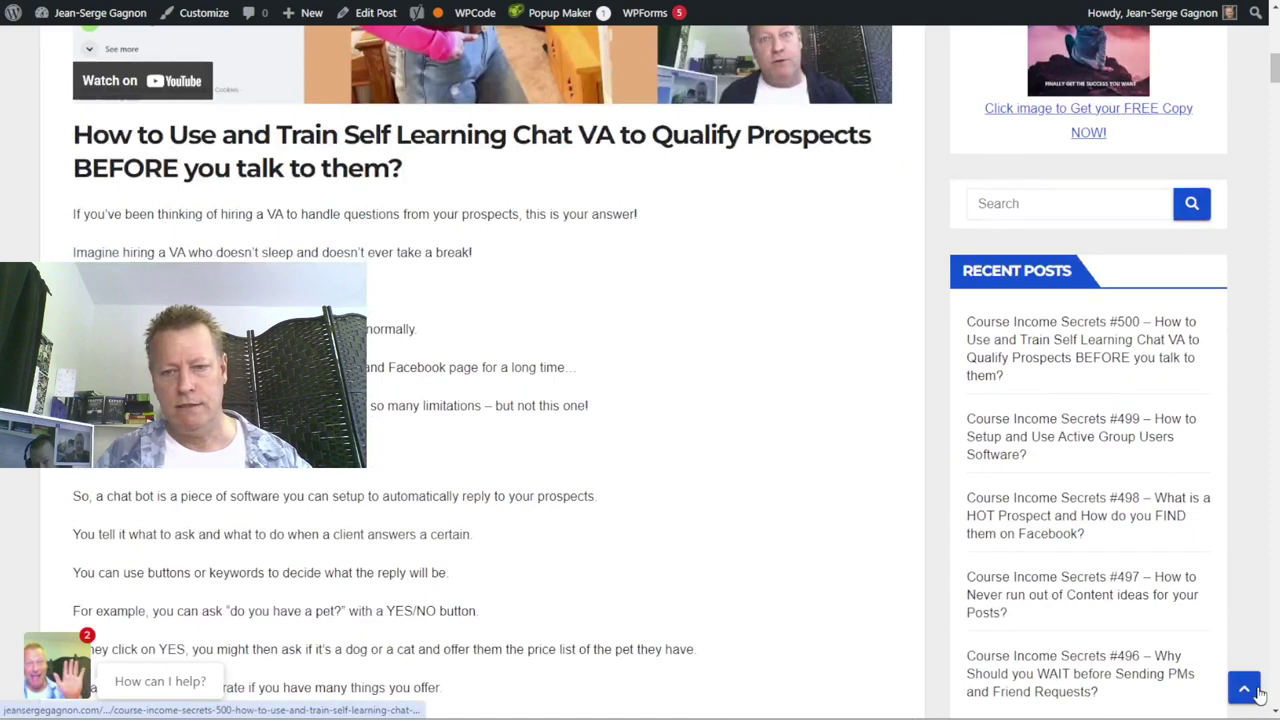
pyautogui.scroll(4, 504, 590)
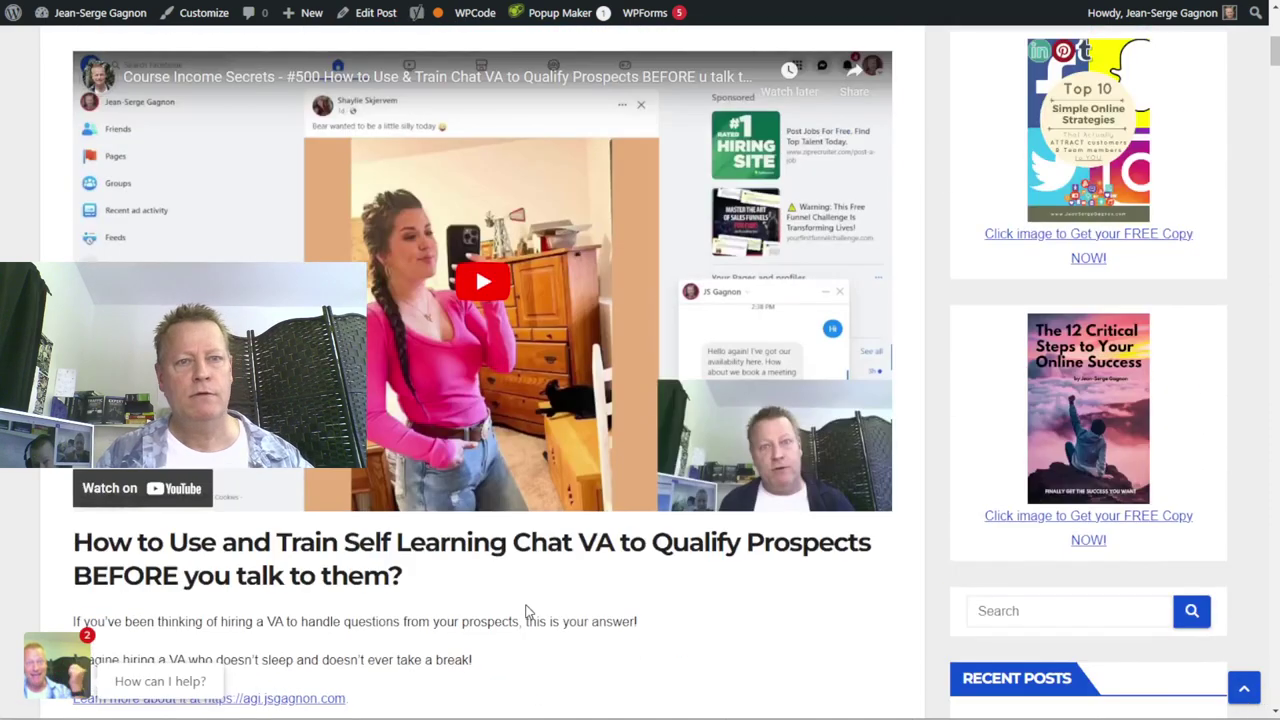
# - Scroll through the live #500 post to its end and examine the embed code shown below the video
pyautogui.scroll(-20, 527, 611)
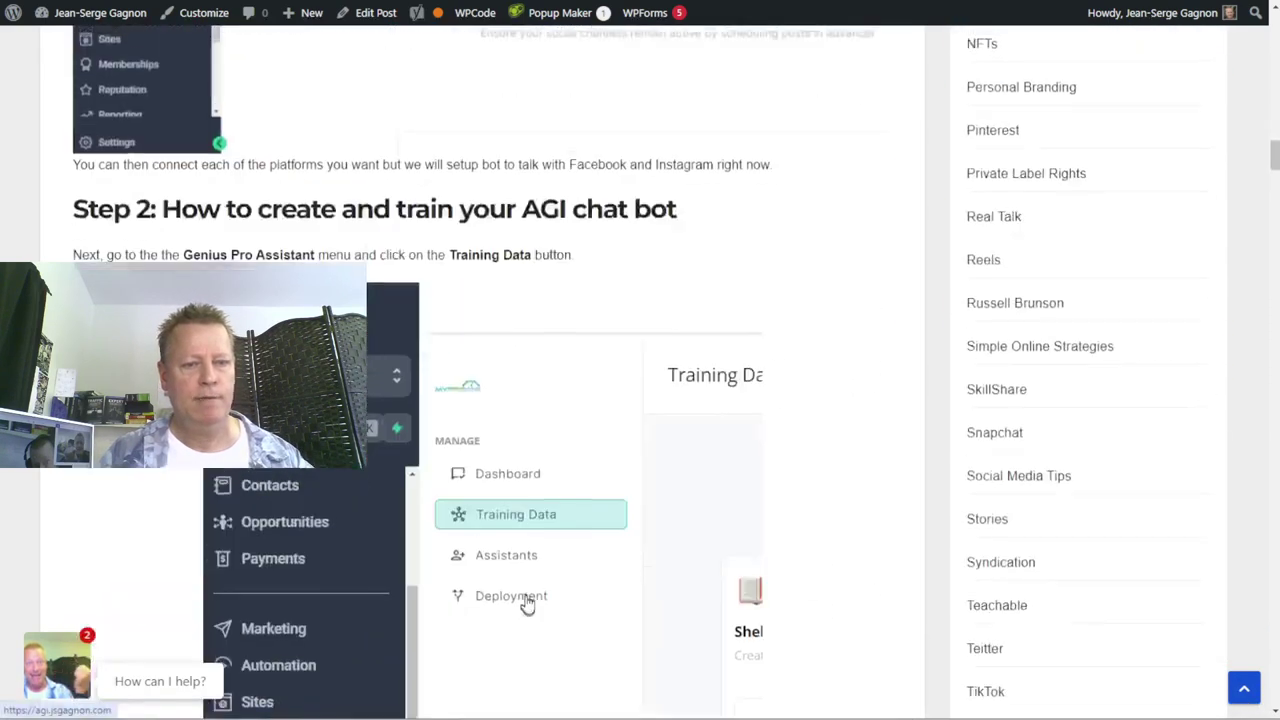
pyautogui.scroll(-20, 527, 605)
pyautogui.scroll(-20, 521, 572)
pyautogui.scroll(-20, 521, 570)
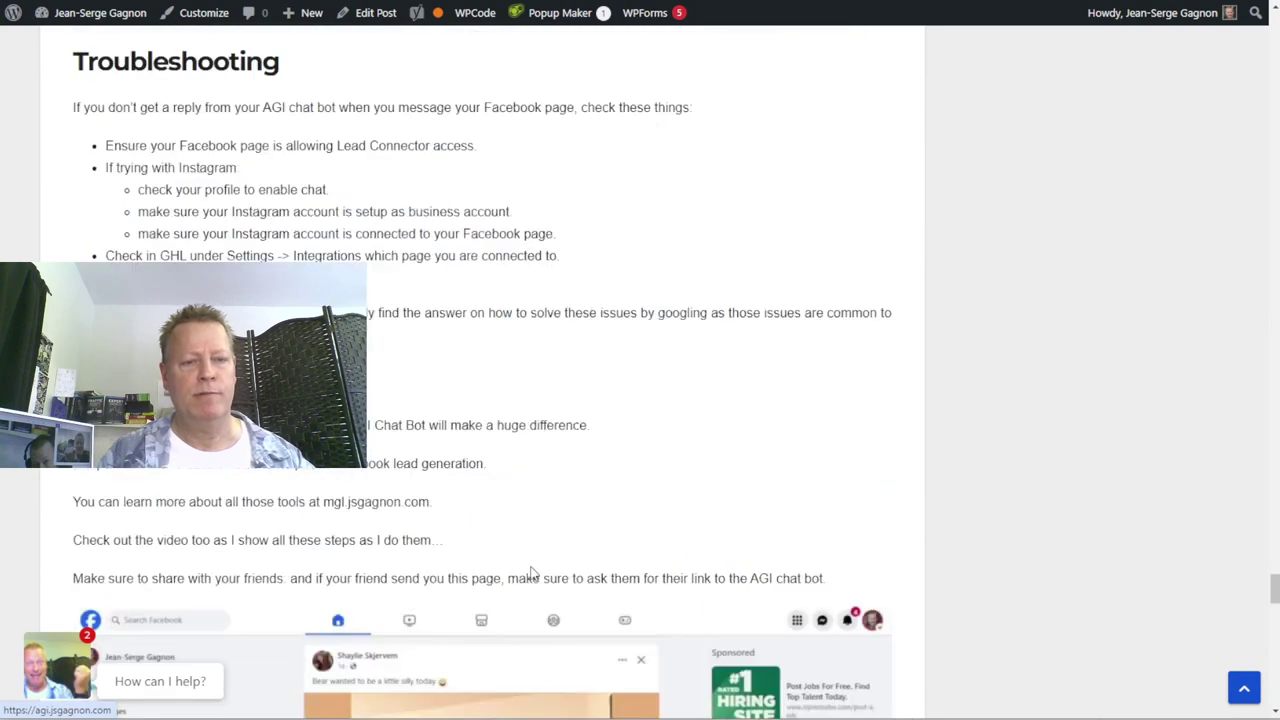
pyautogui.scroll(-10, 532, 574)
pyautogui.scroll(5, 531, 577)
pyautogui.scroll(-1, 467, 572)
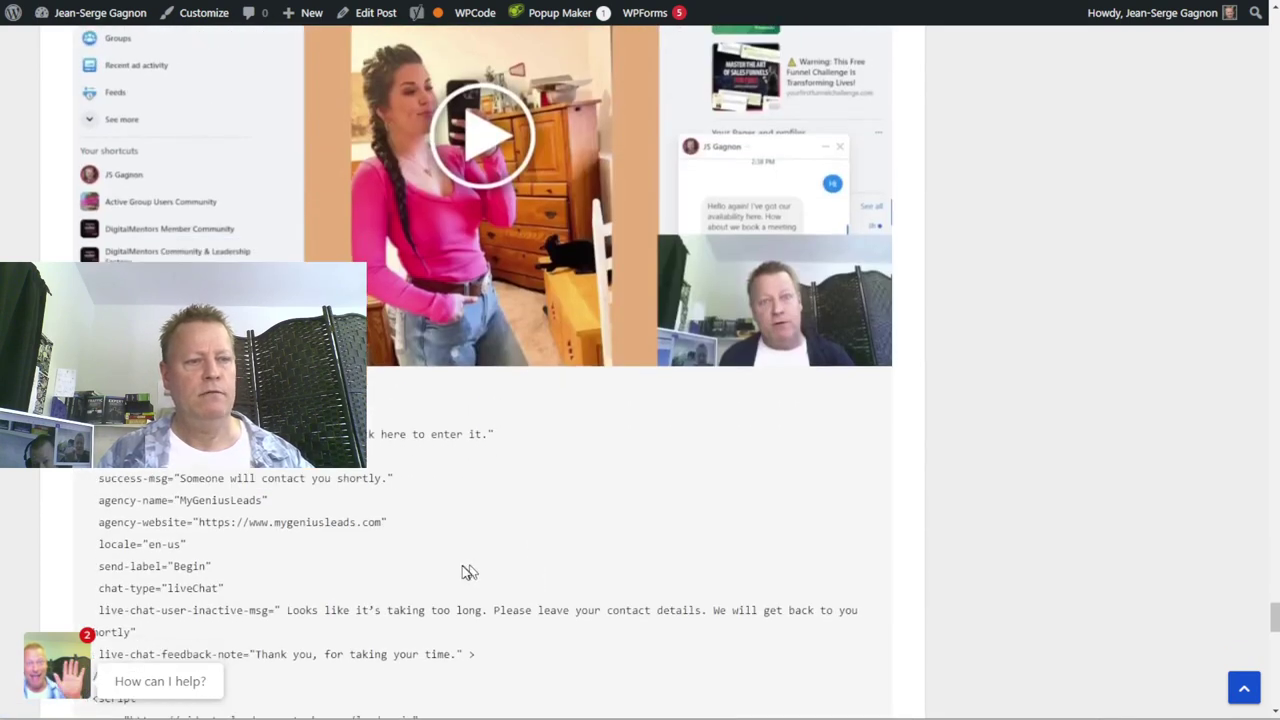
pyautogui.scroll(-3, 469, 572)
pyautogui.moveTo(178, 134); pyautogui.dragTo(150, 375)
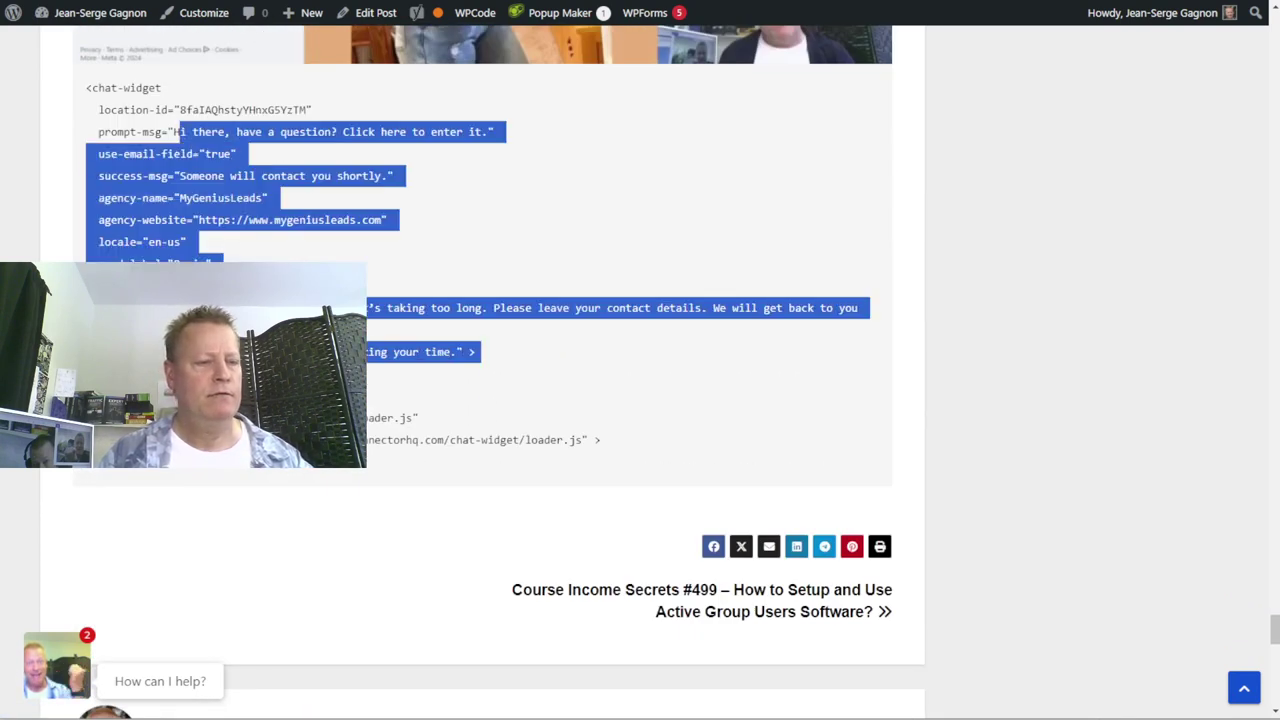
pyautogui.click(489, 349)
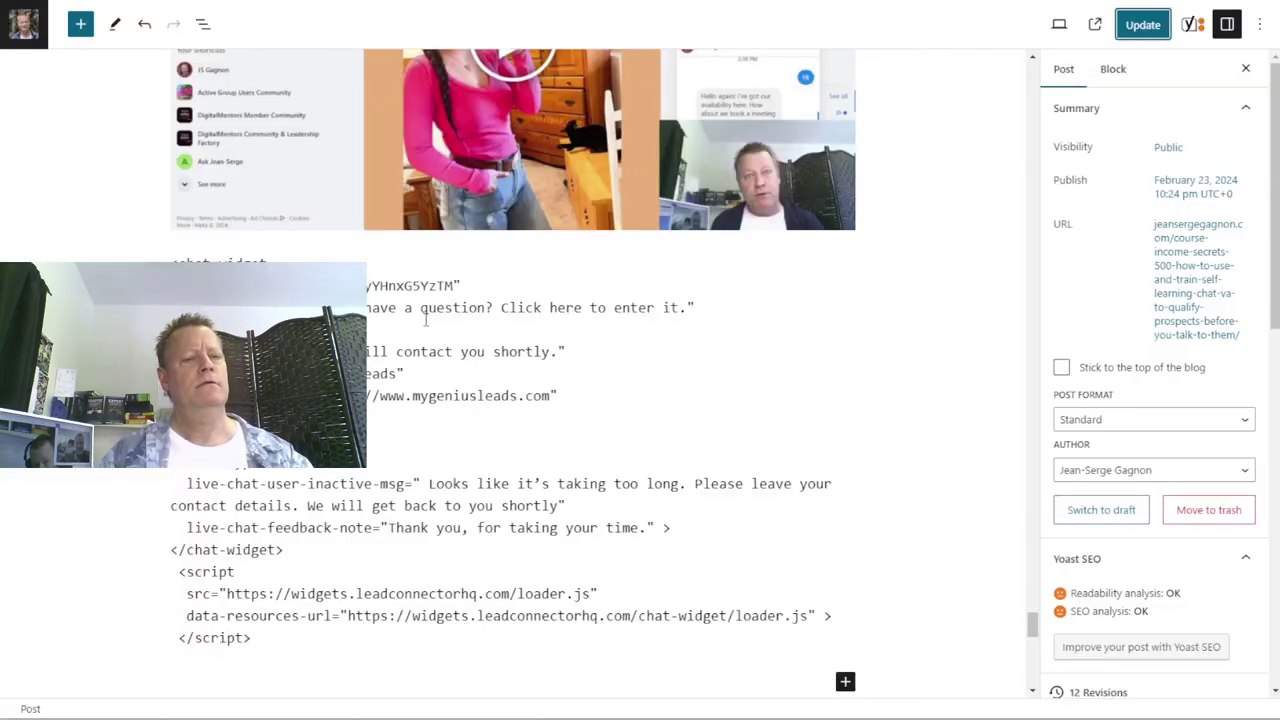
# - Undo the pasted embed code and the Code block at the end of the #500 post in the WordPress editor
pyautogui.click(425, 320)
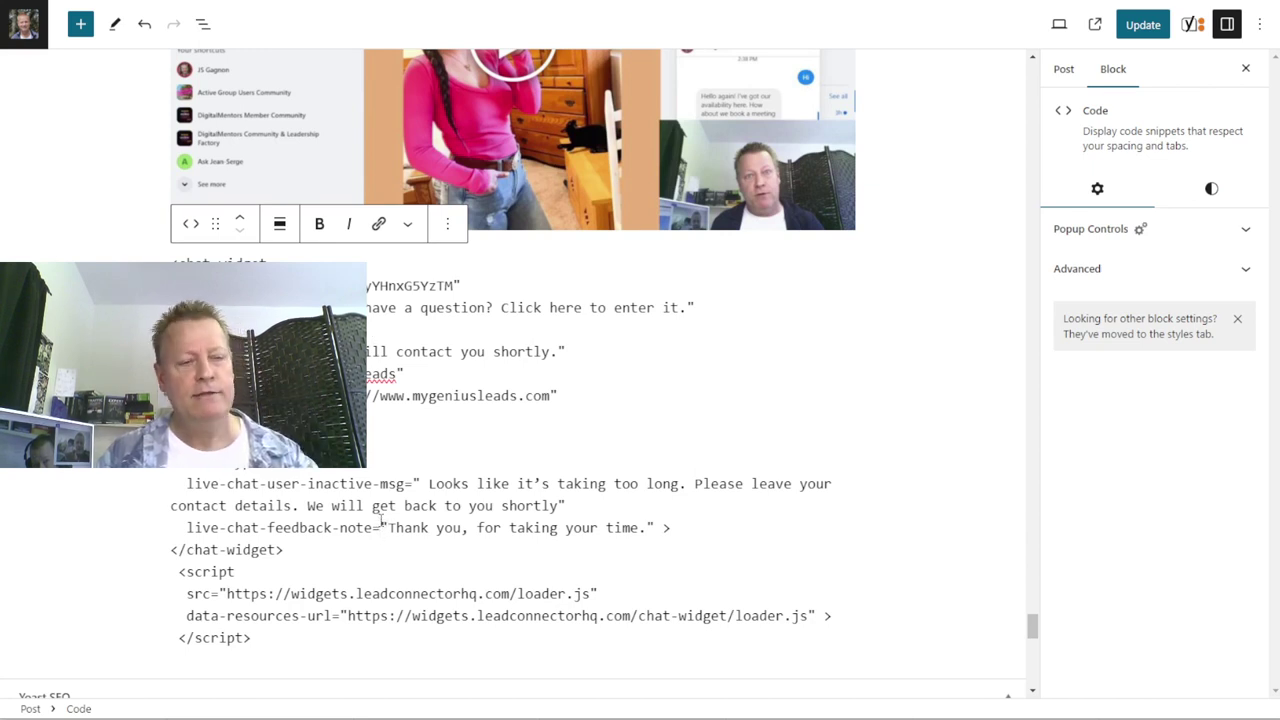
pyautogui.hotkey('ctrl', 'z')
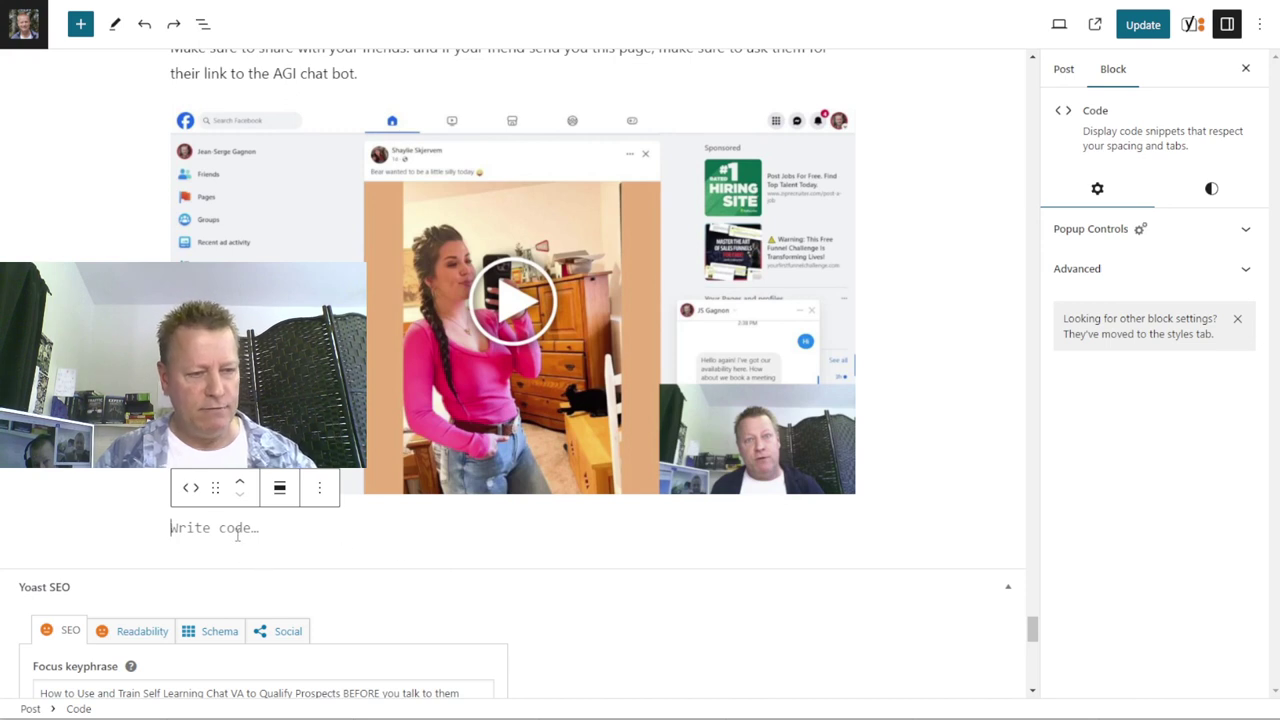
pyautogui.hotkey('ctrl', 'z')
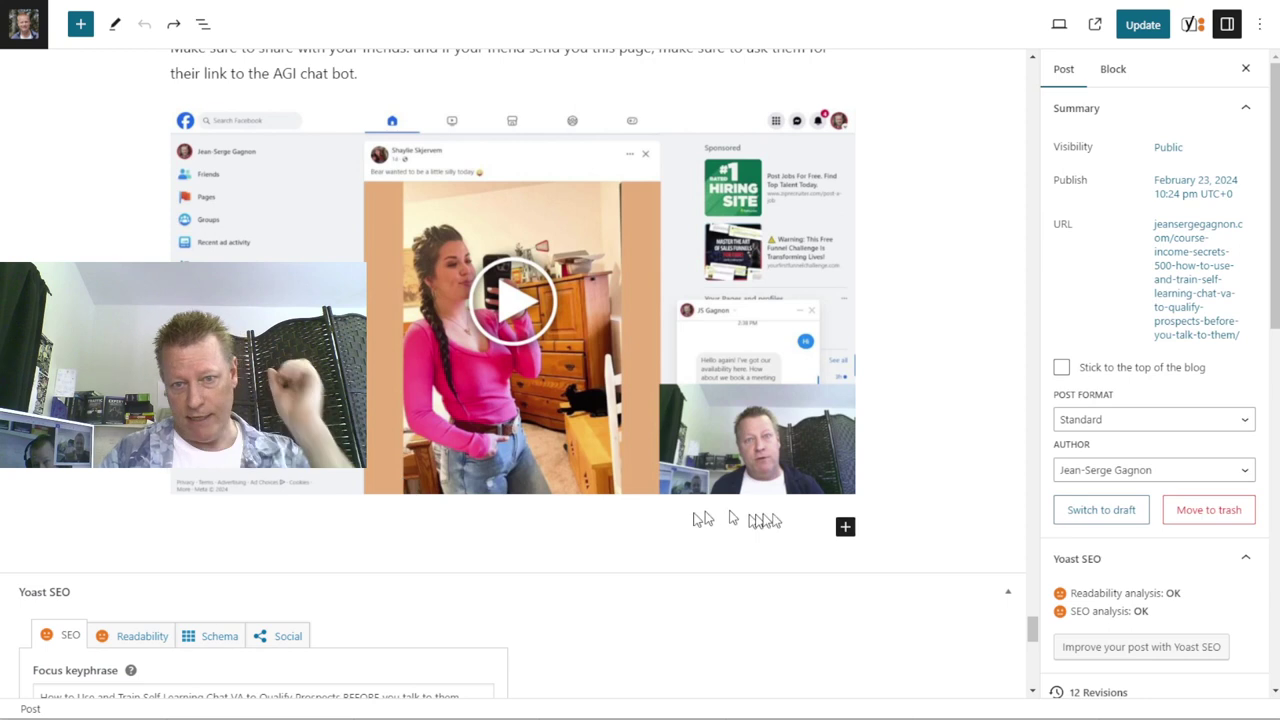
# - Add a Custom HTML block below the video at the end of the post, paste the chat widget embed code and update the post
pyautogui.click(845, 526)
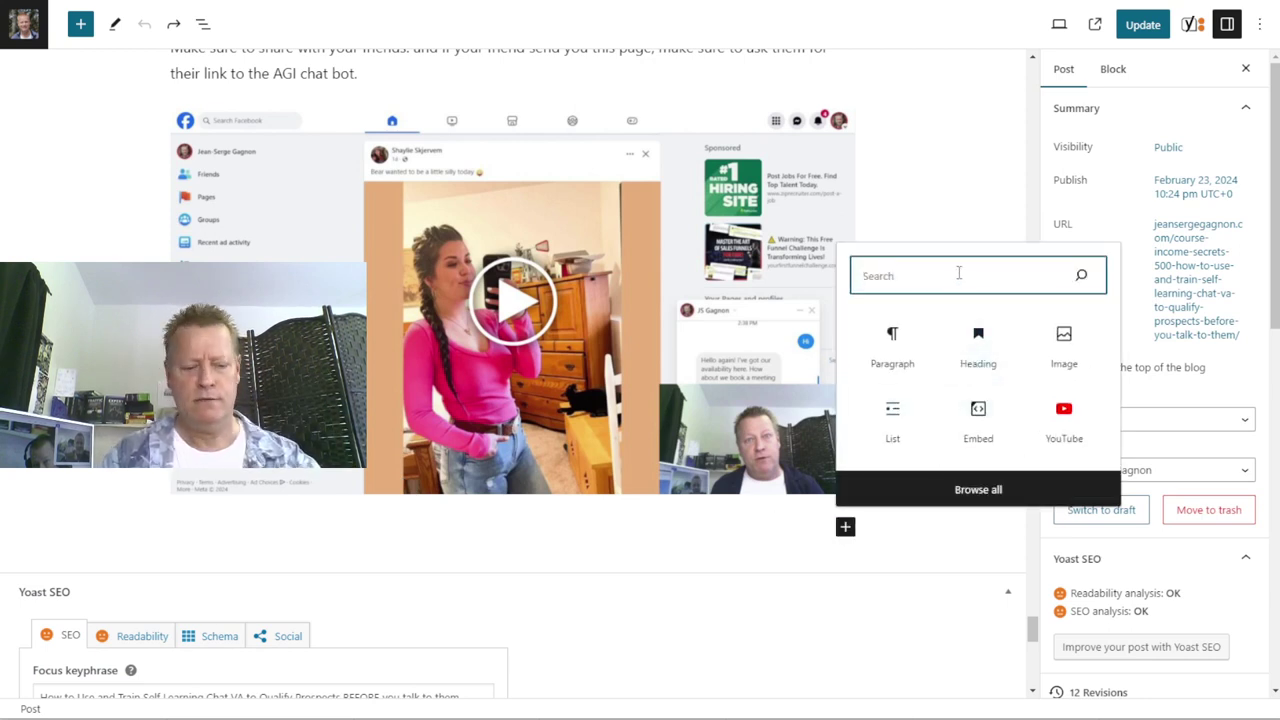
pyautogui.write('code')
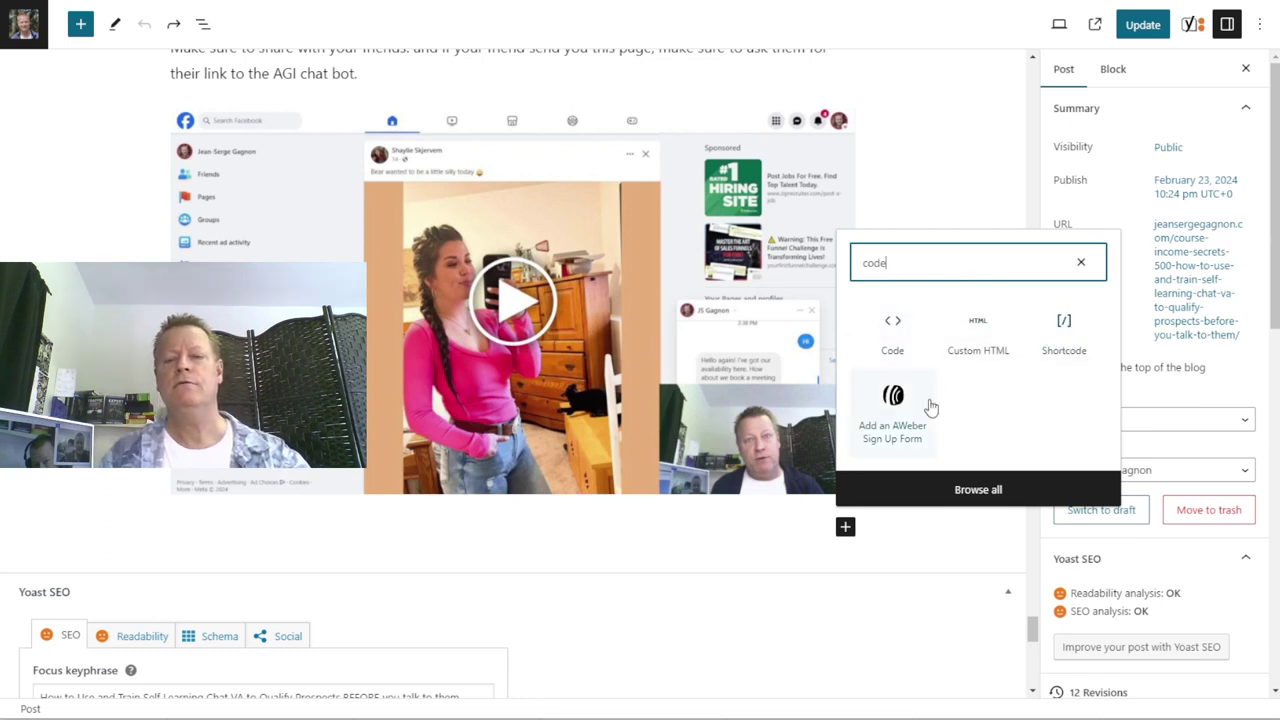
pyautogui.click(974, 333)
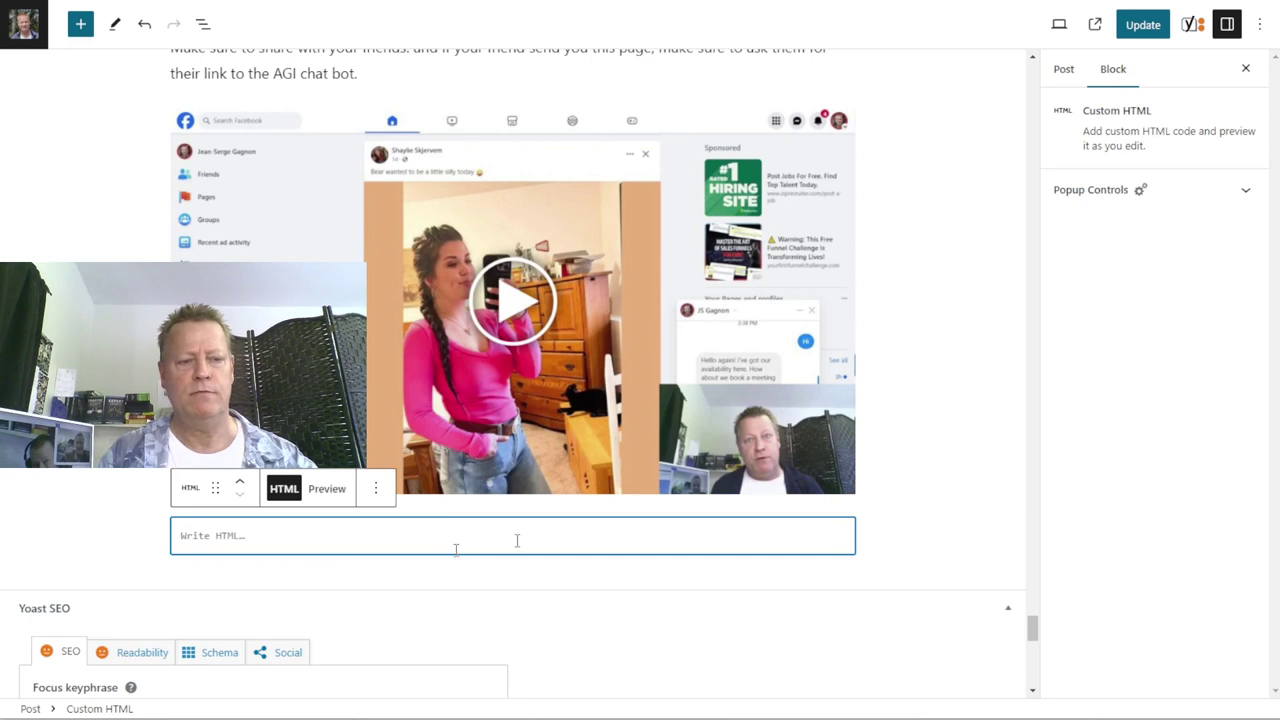
pyautogui.hotkey('ctrl', 'v')
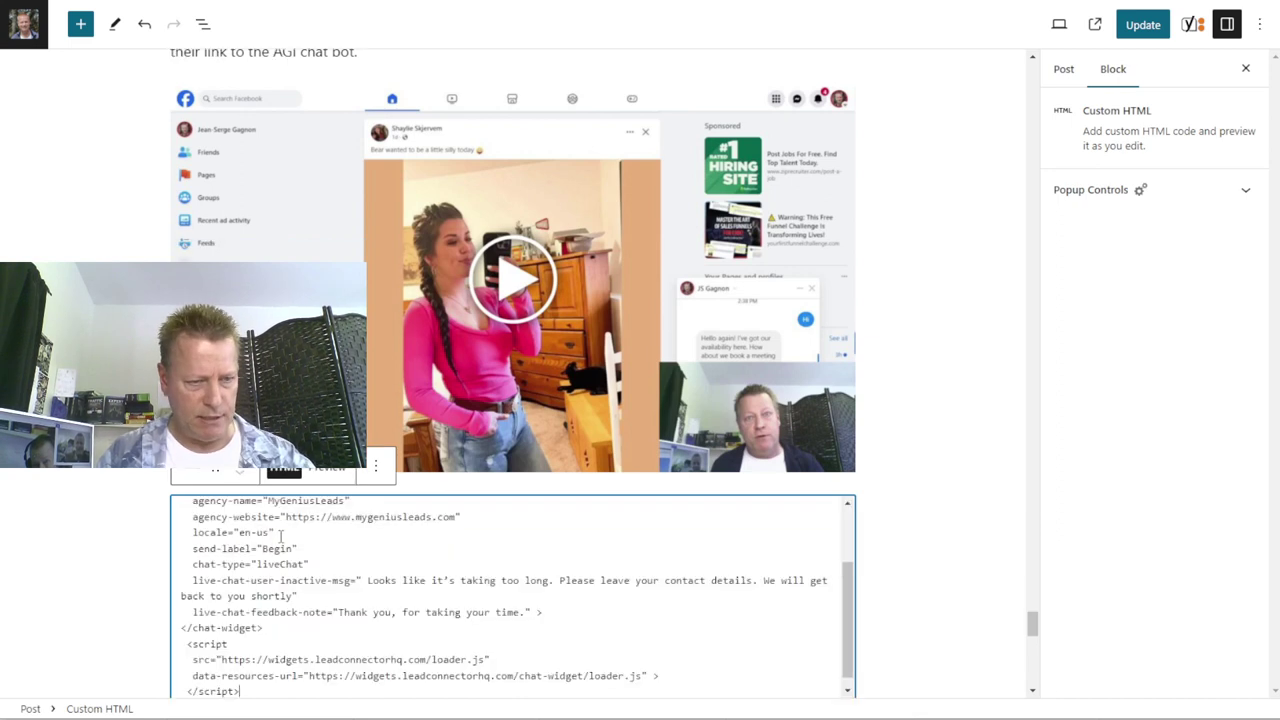
pyautogui.click(896, 604)
pyautogui.scroll(-3, 895, 566)
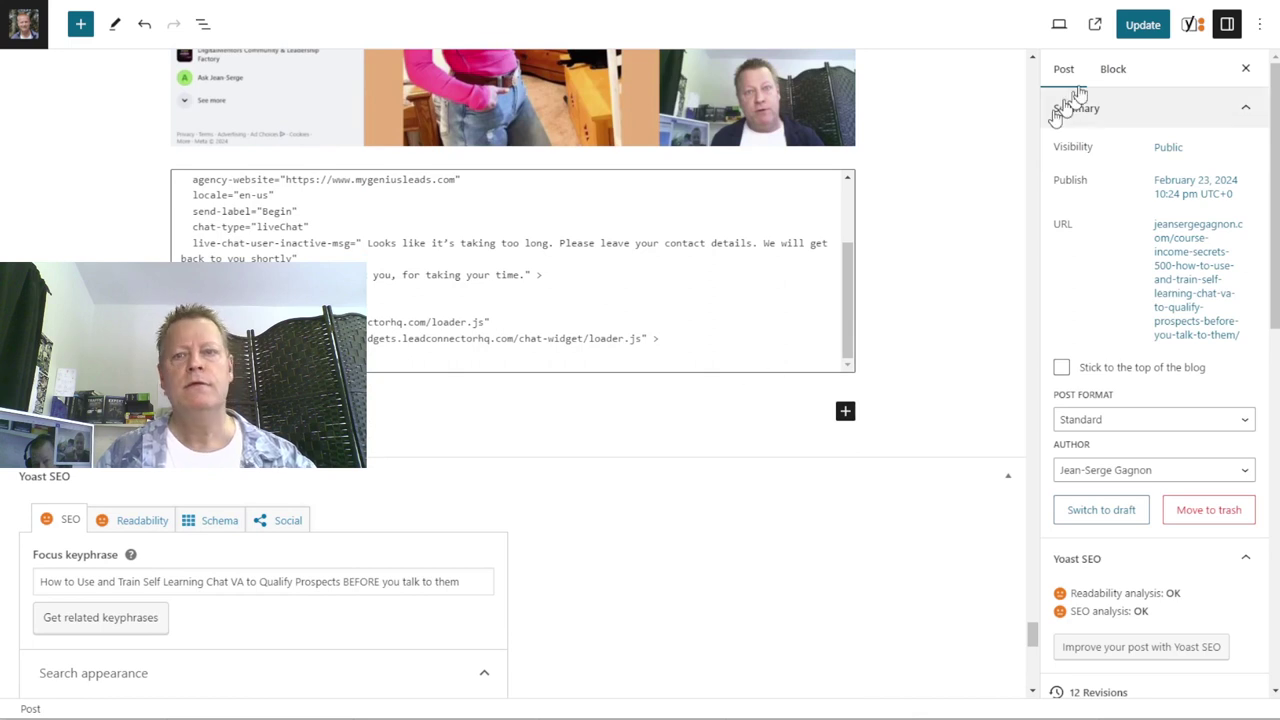
pyautogui.click(1145, 28)
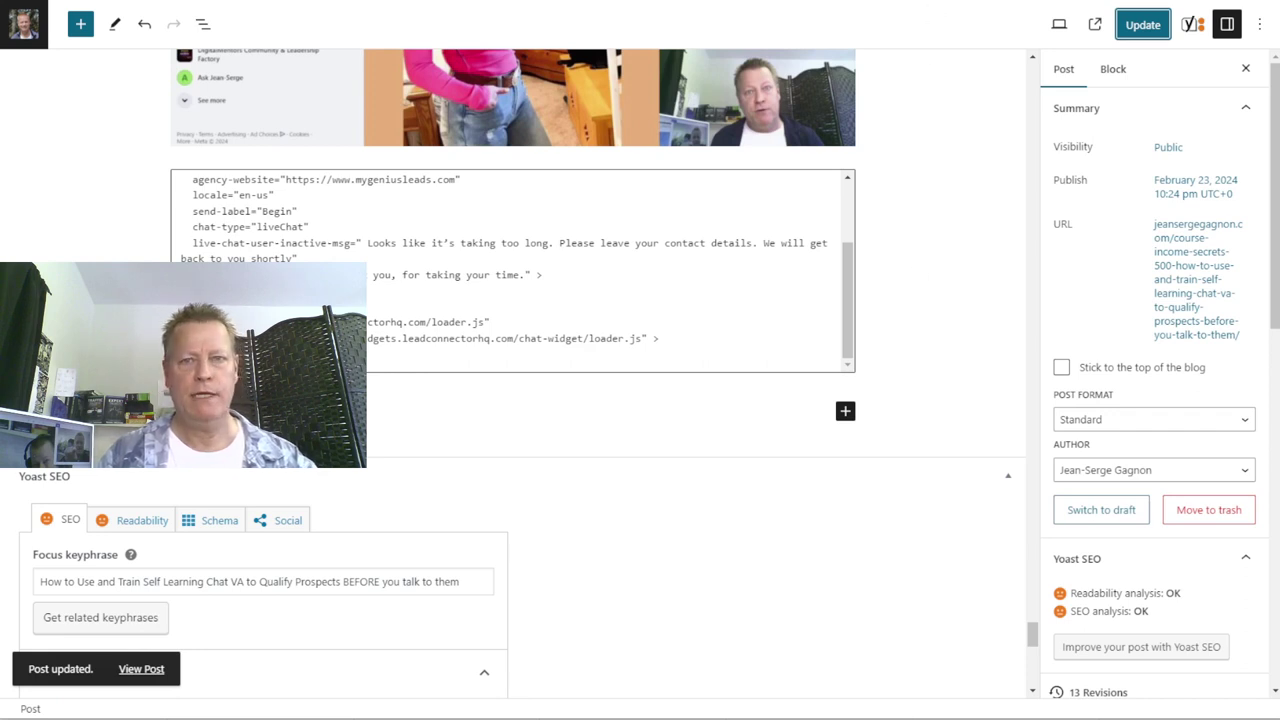
# - Reload the live #500 post, open the new "Have a question?" chat widget and close it again
pyautogui.click(936, 2)
pyautogui.click(206, 188)
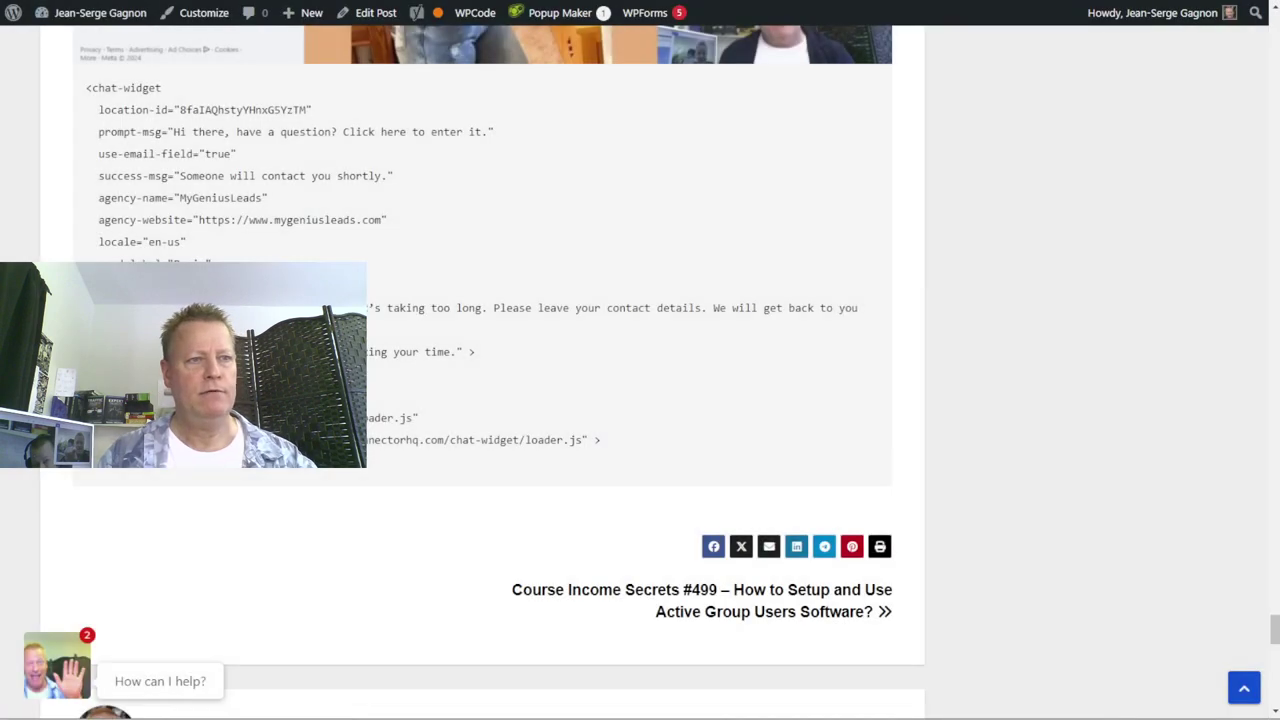
pyautogui.press('F5')
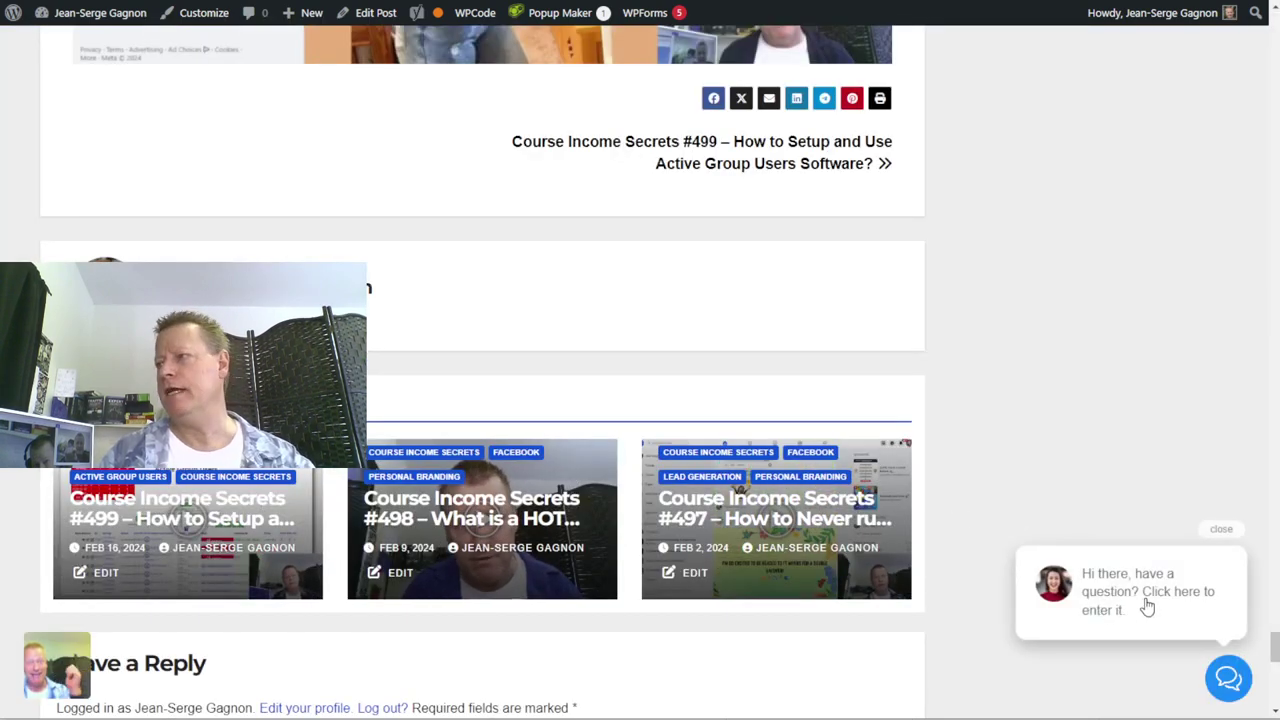
pyautogui.scroll(-1, 1120, 597)
pyautogui.scroll(5, 996, 570)
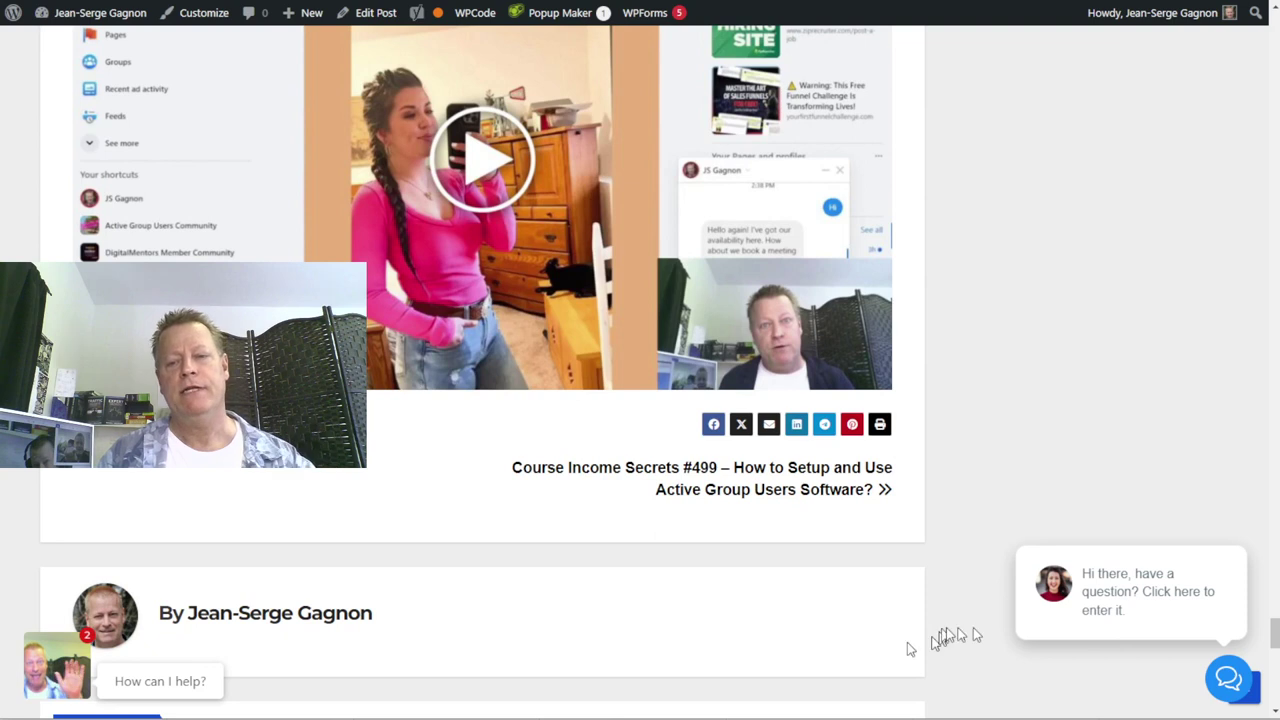
pyautogui.click(1113, 605)
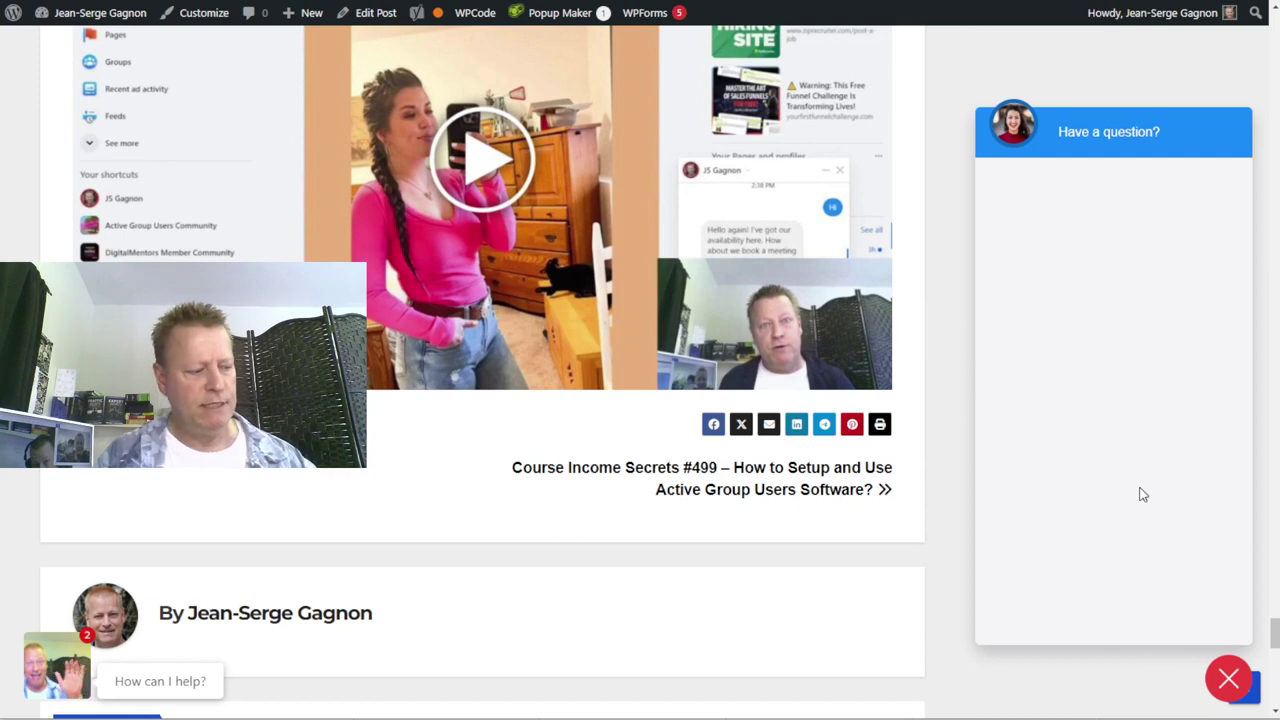
pyautogui.click(1229, 679)
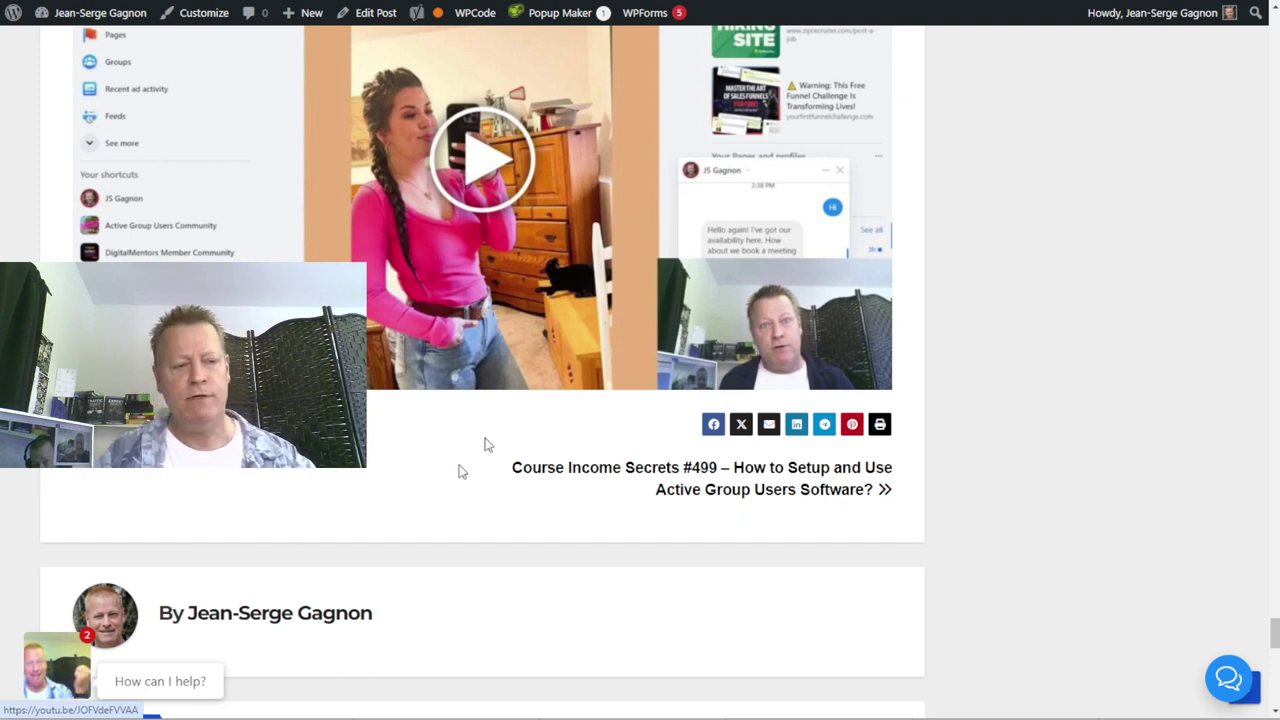
# - Switch to MyGeniusLeads and view the training data and assistants lists in Genius Pro Assistant
pyautogui.moveTo(418, 10)
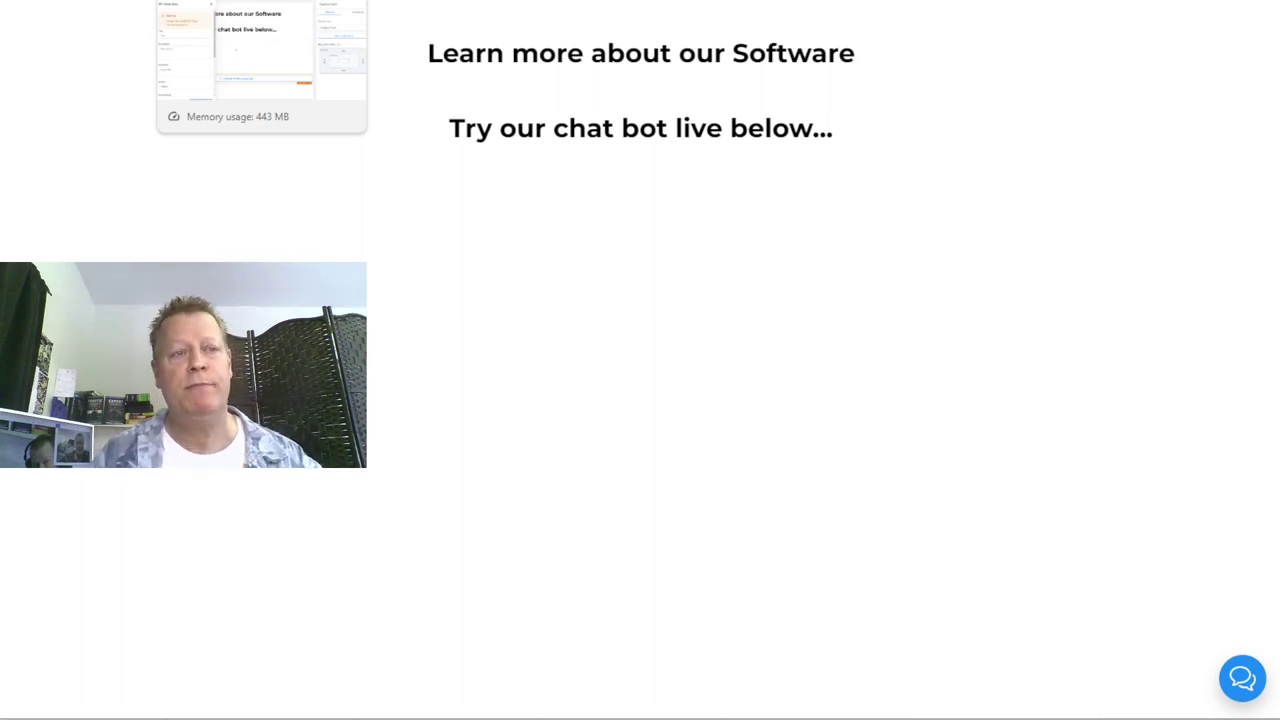
pyautogui.click(262, 1)
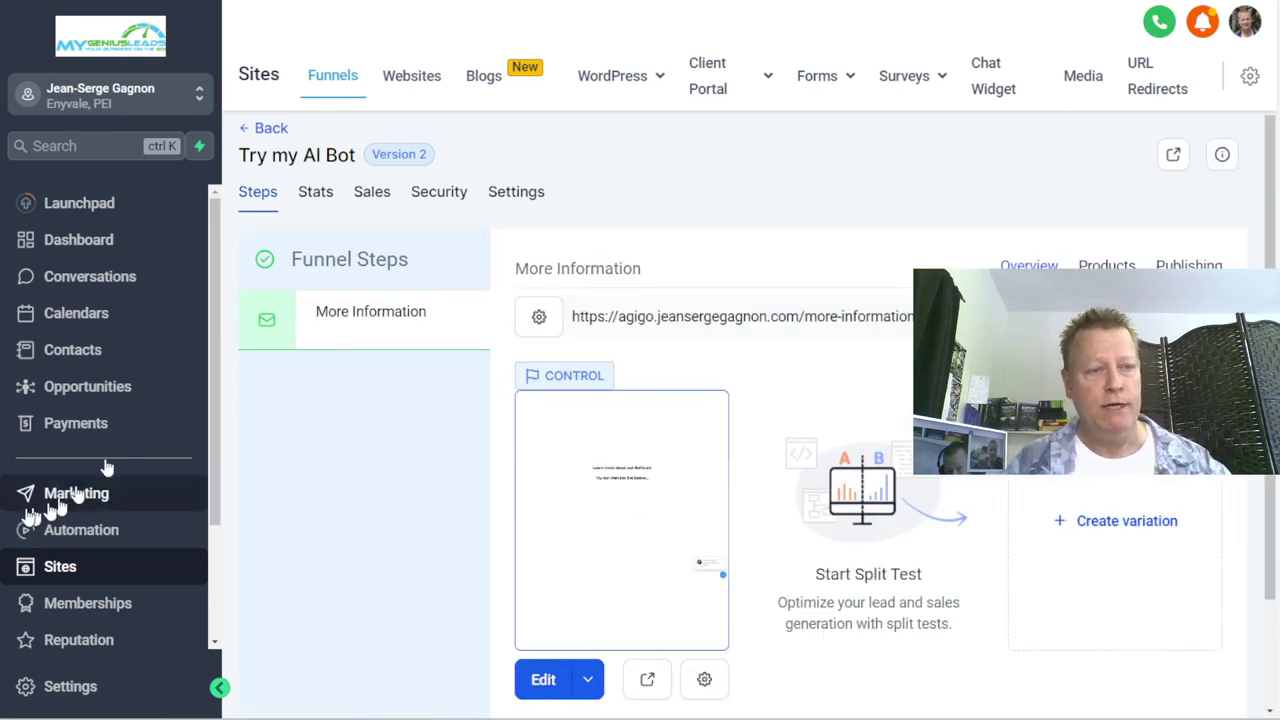
pyautogui.scroll(-3, 95, 490)
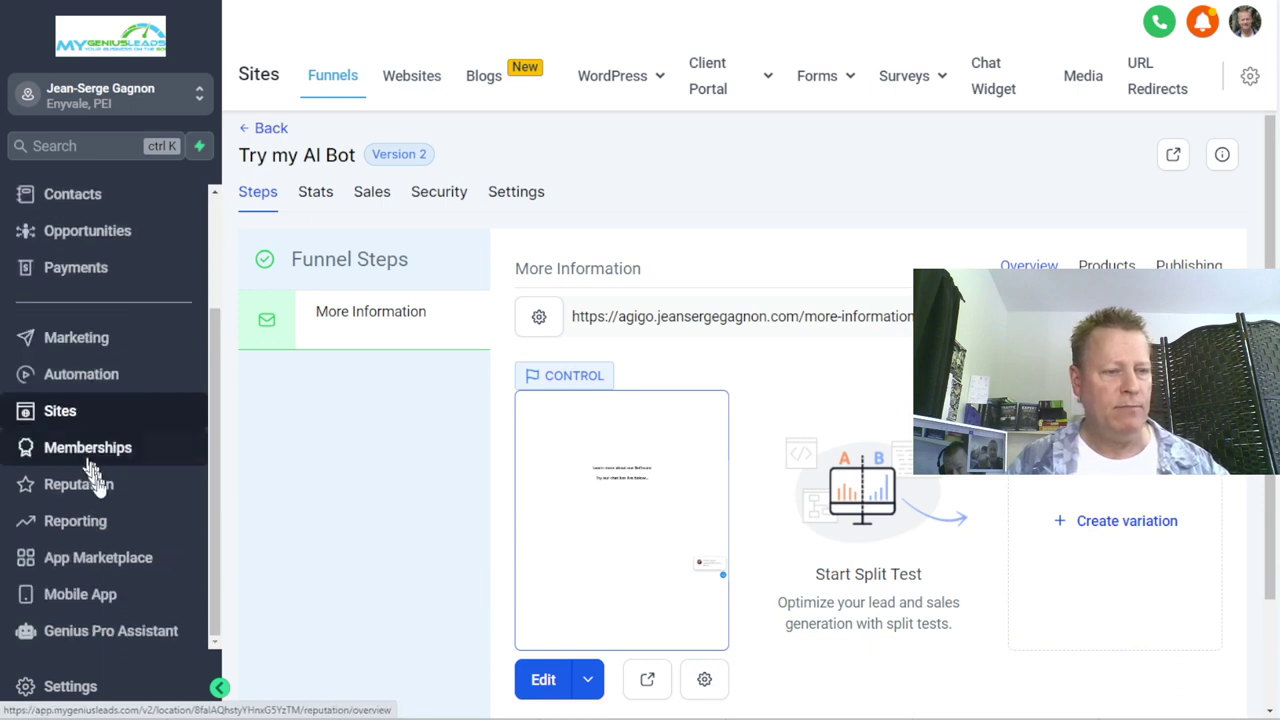
pyautogui.click(100, 630)
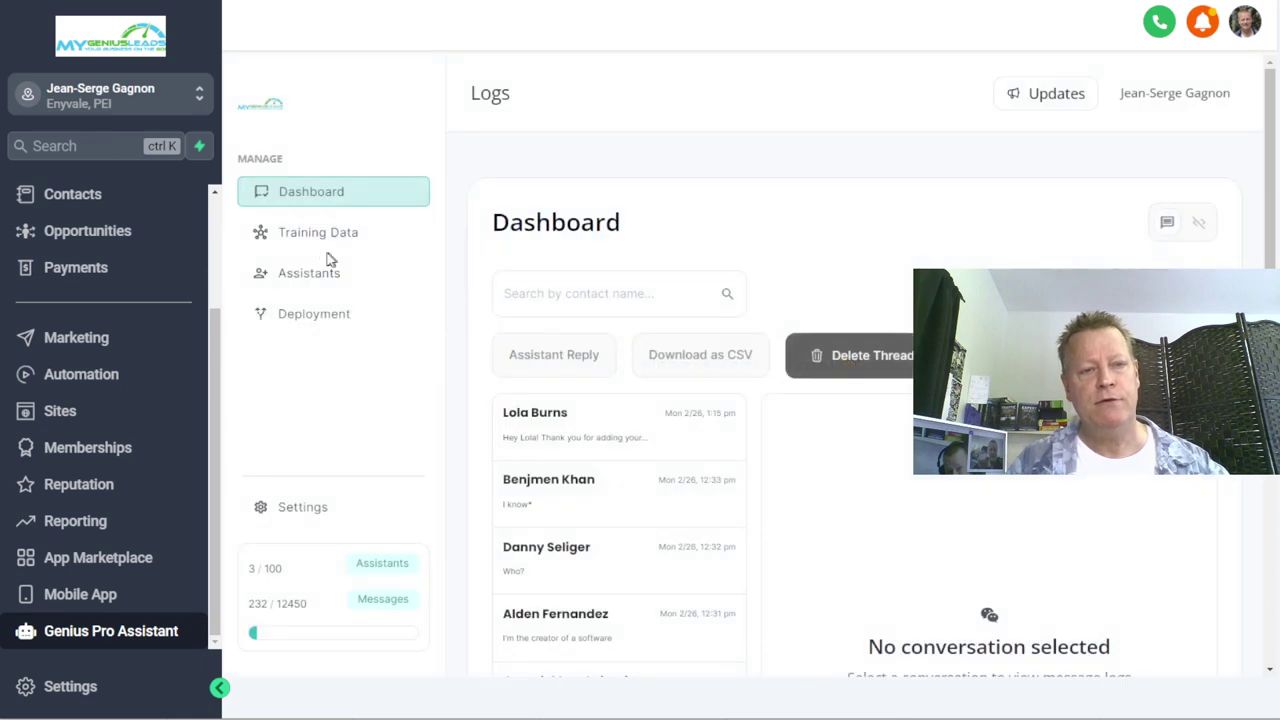
pyautogui.click(320, 242)
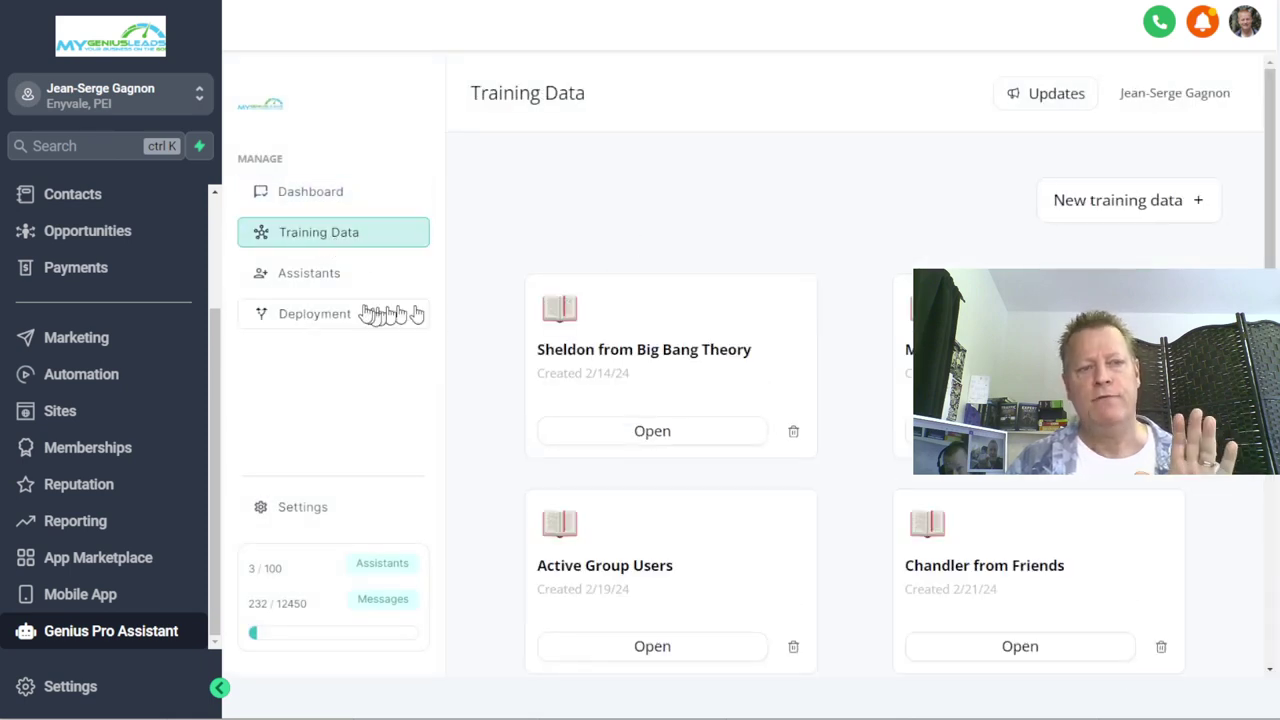
pyautogui.click(306, 274)
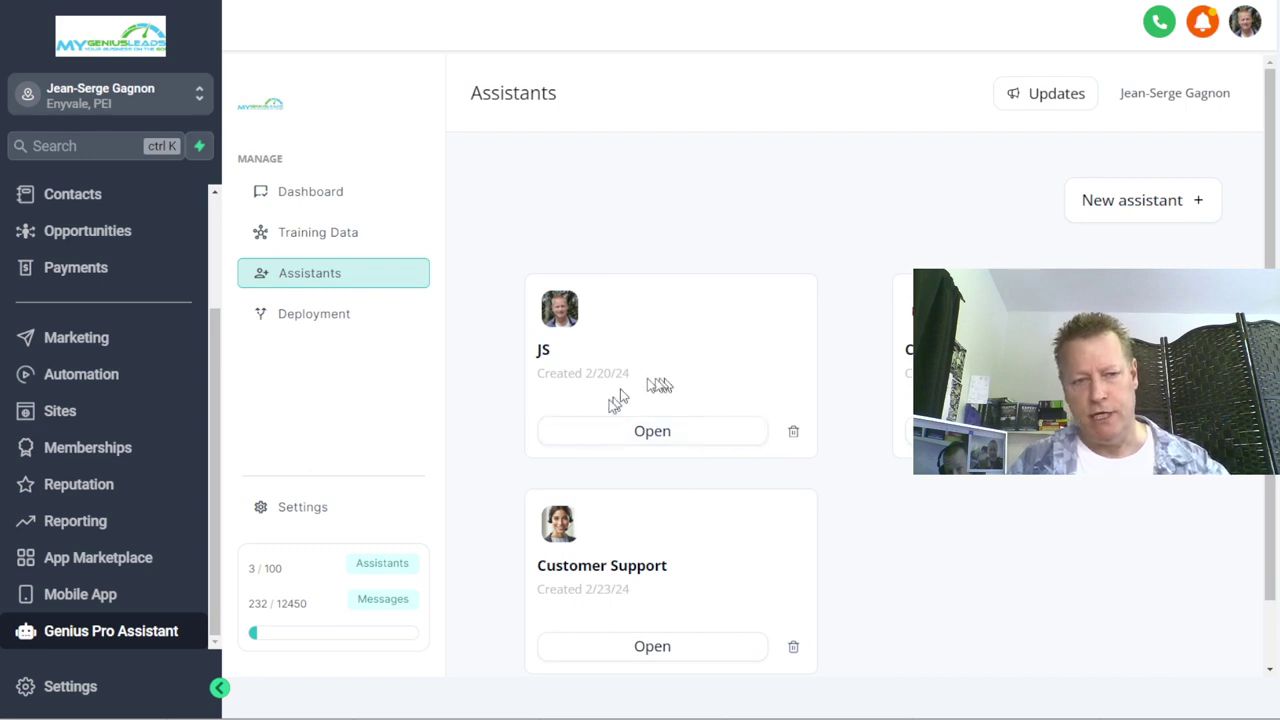
# - Open the JS deployment's settings and examine its assigned tag and the account's assistant usage
pyautogui.click(298, 316)
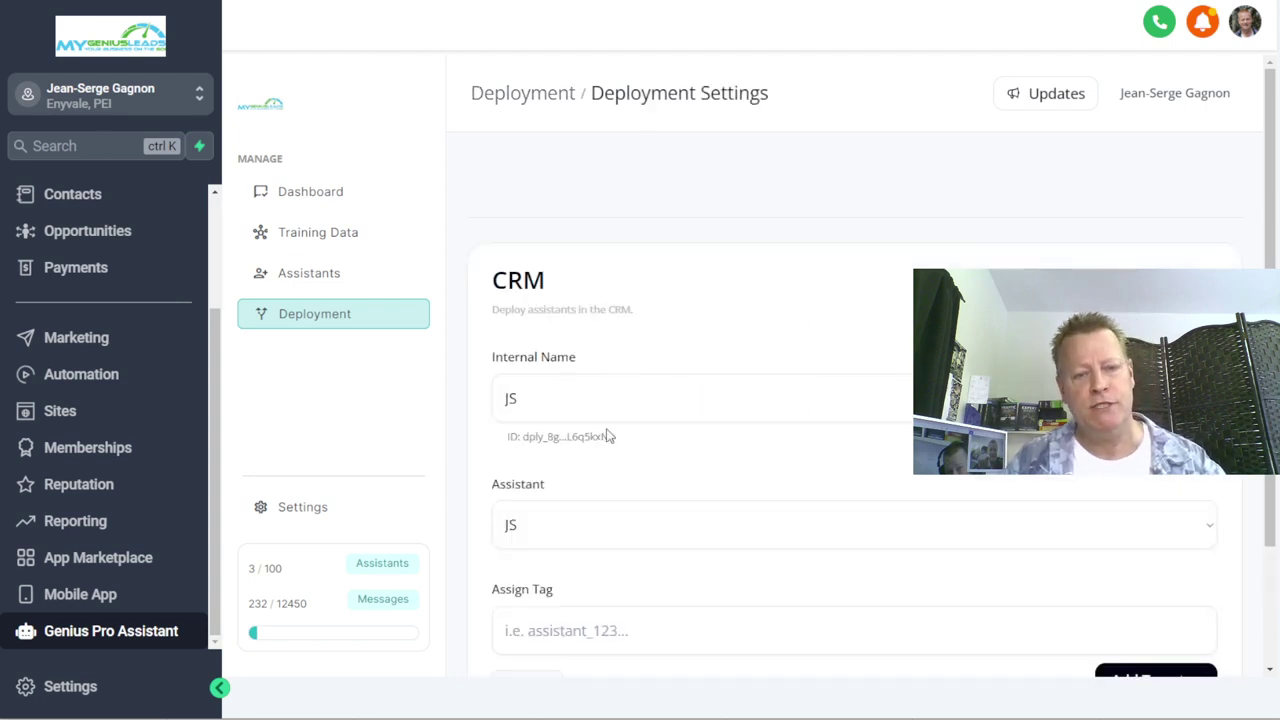
pyautogui.scroll(-3, 606, 434)
pyautogui.doubleClick(516, 534)
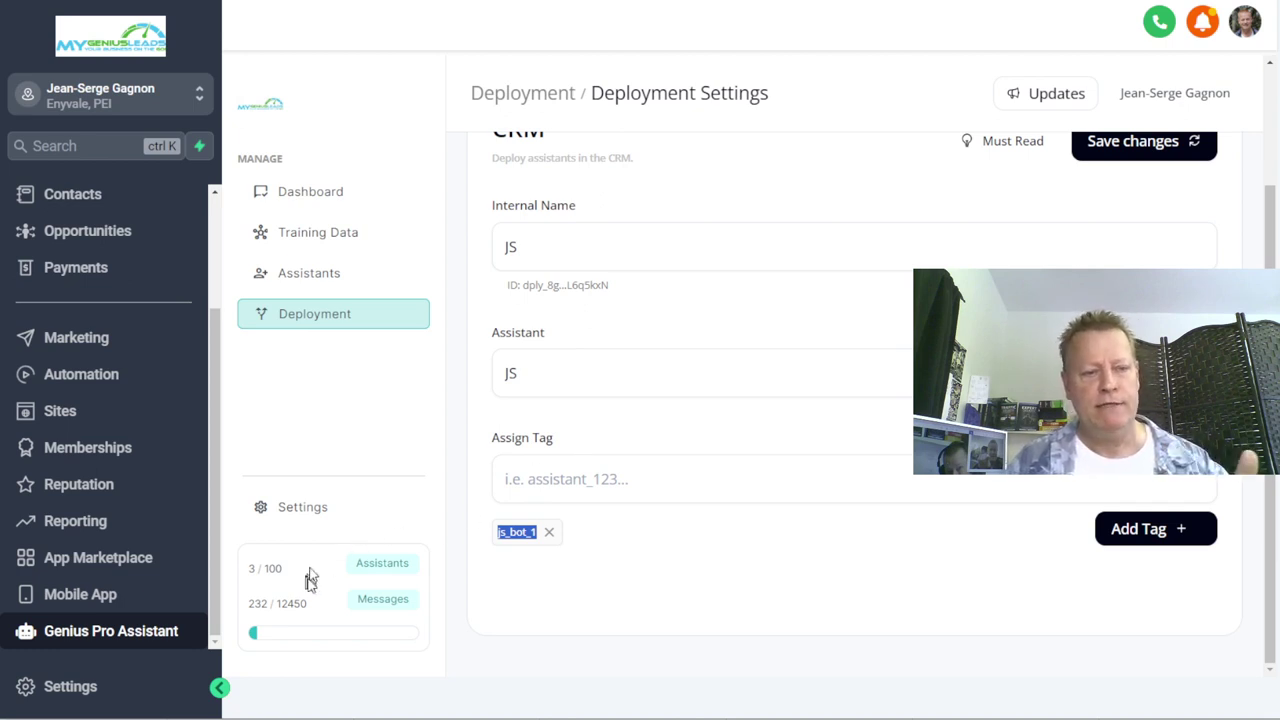
pyautogui.click(277, 569)
pyautogui.tripleClick(277, 569)
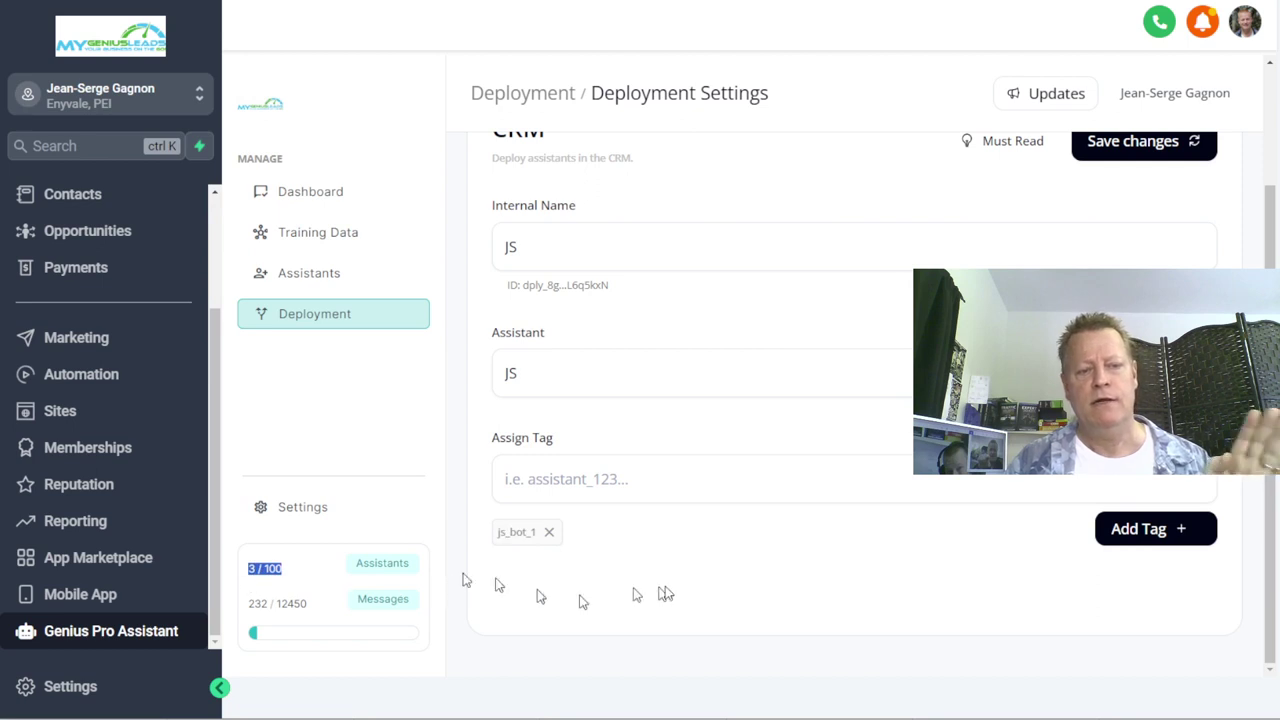
pyautogui.scroll(3, 678, 581)
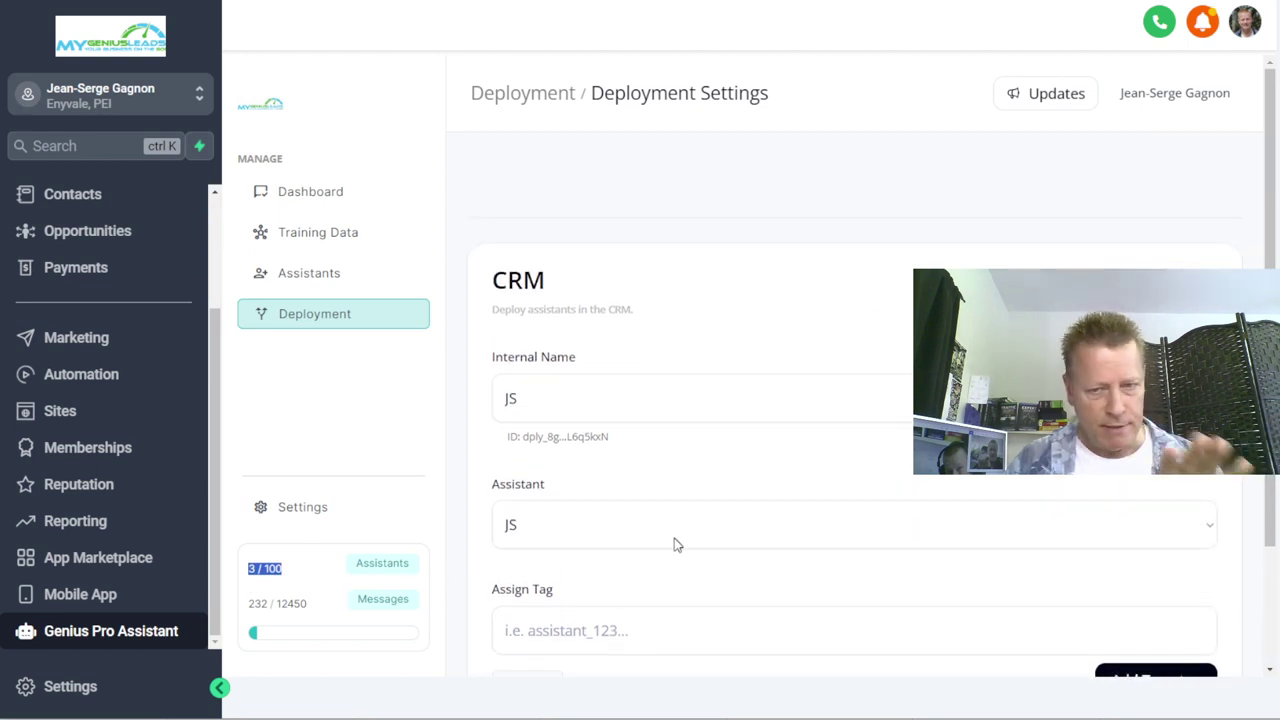
pyautogui.scroll(-2, 670, 533)
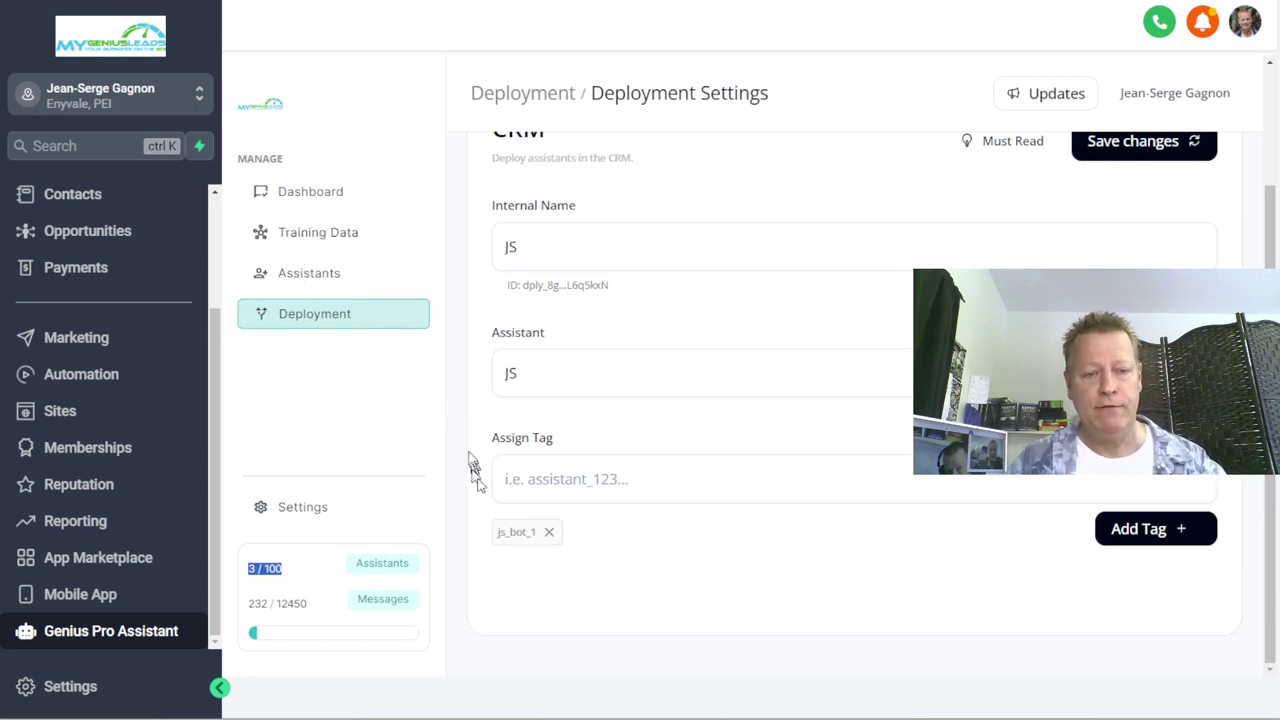
pyautogui.moveTo(506, 534); pyautogui.dragTo(549, 540)
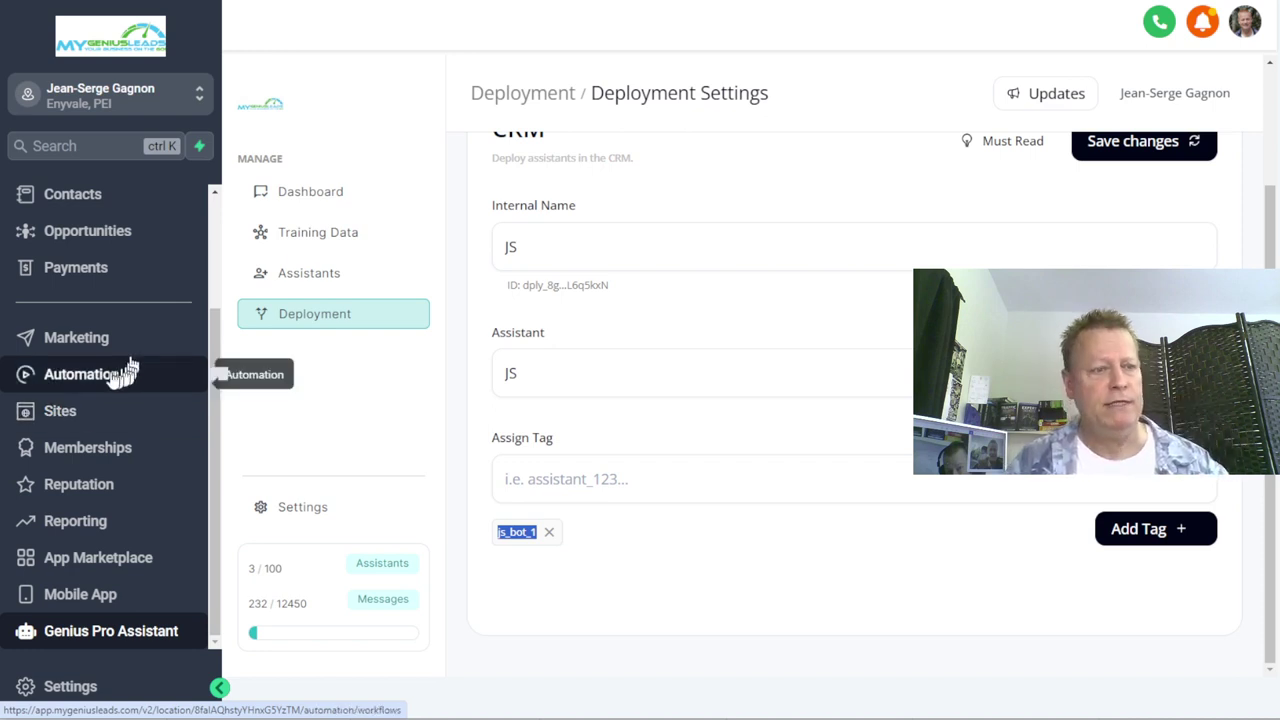
# - Open the automation workflow list and create a new workflow from scratch
pyautogui.click(76, 362)
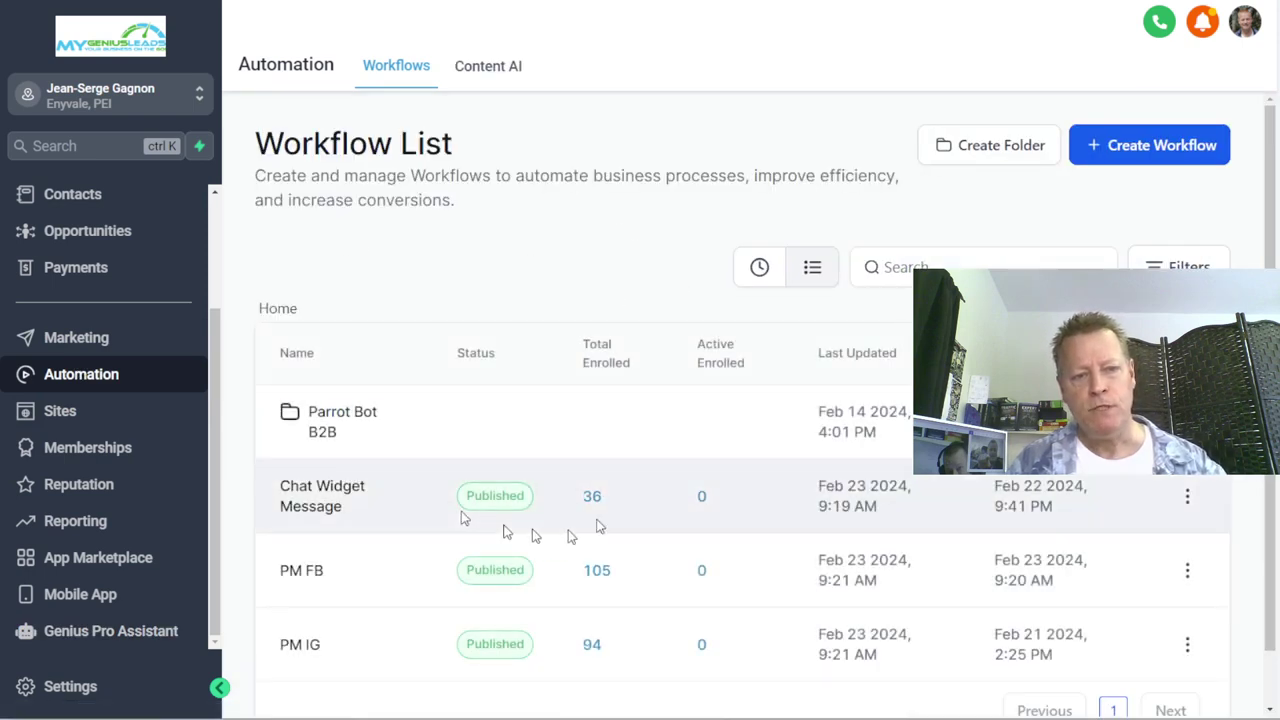
pyautogui.scroll(-2, 677, 520)
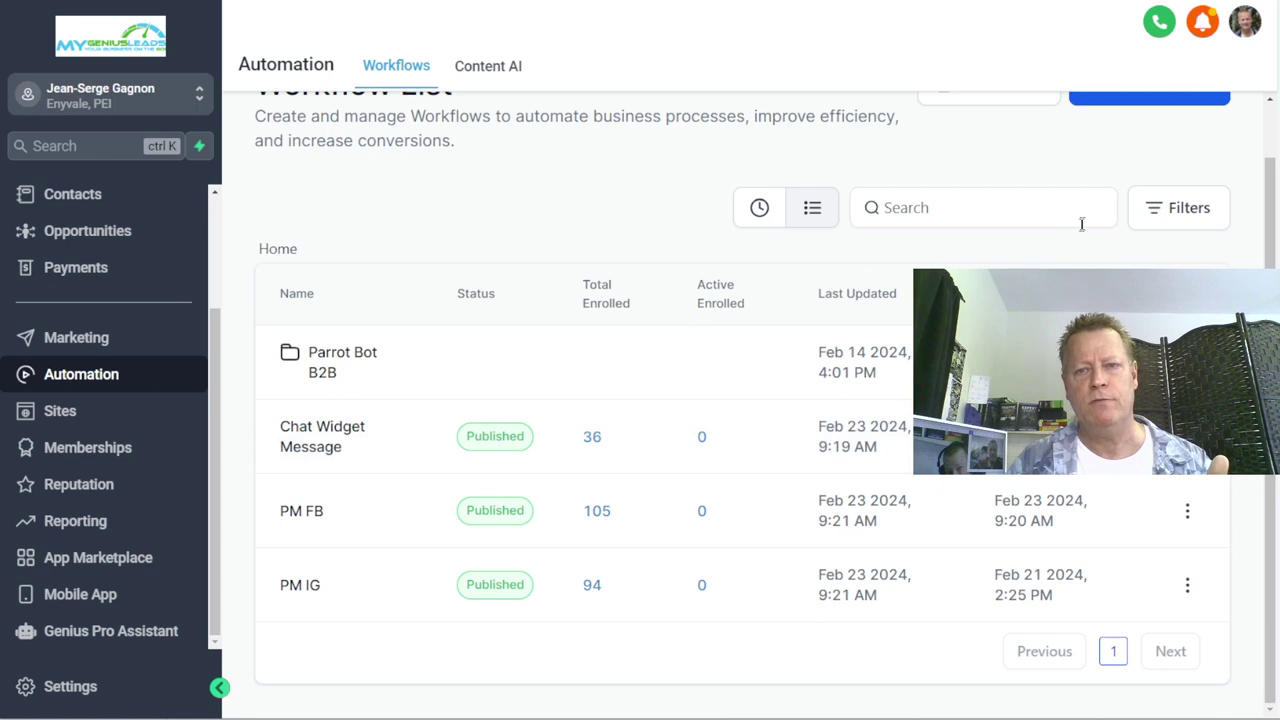
pyautogui.scroll(2, 1080, 223)
pyautogui.click(1150, 152)
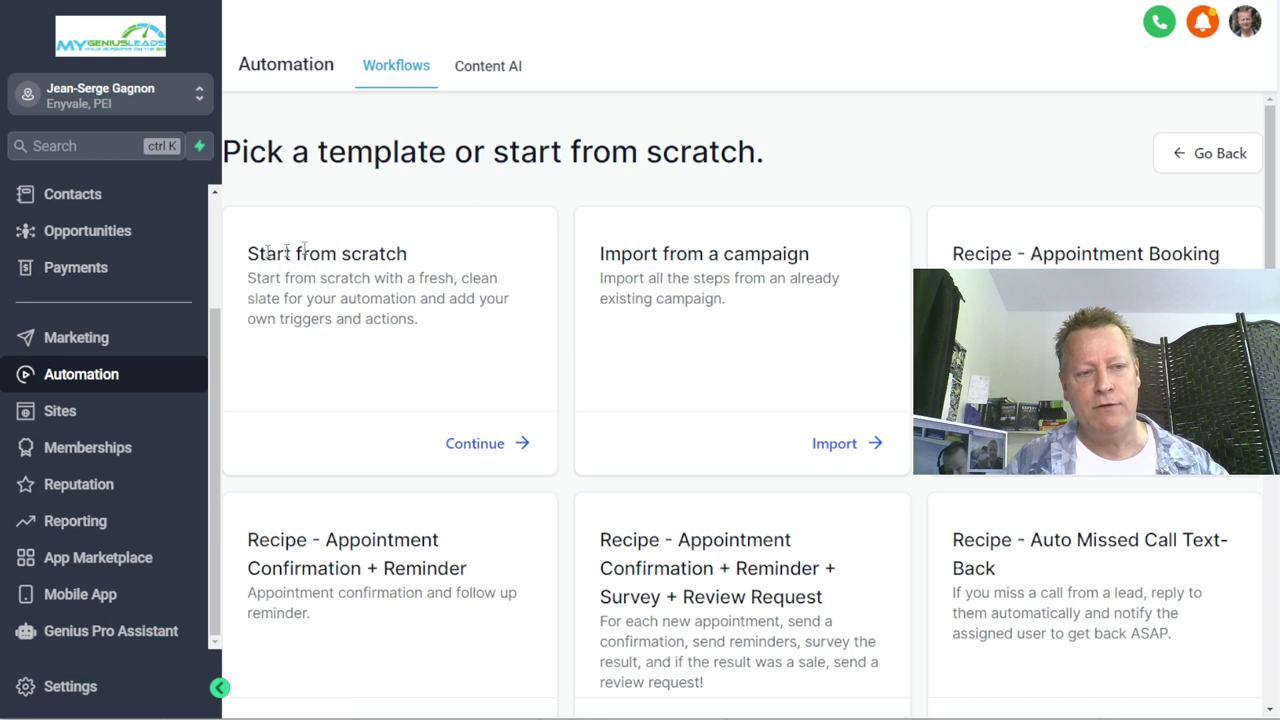
pyautogui.moveTo(308, 252); pyautogui.dragTo(396, 252)
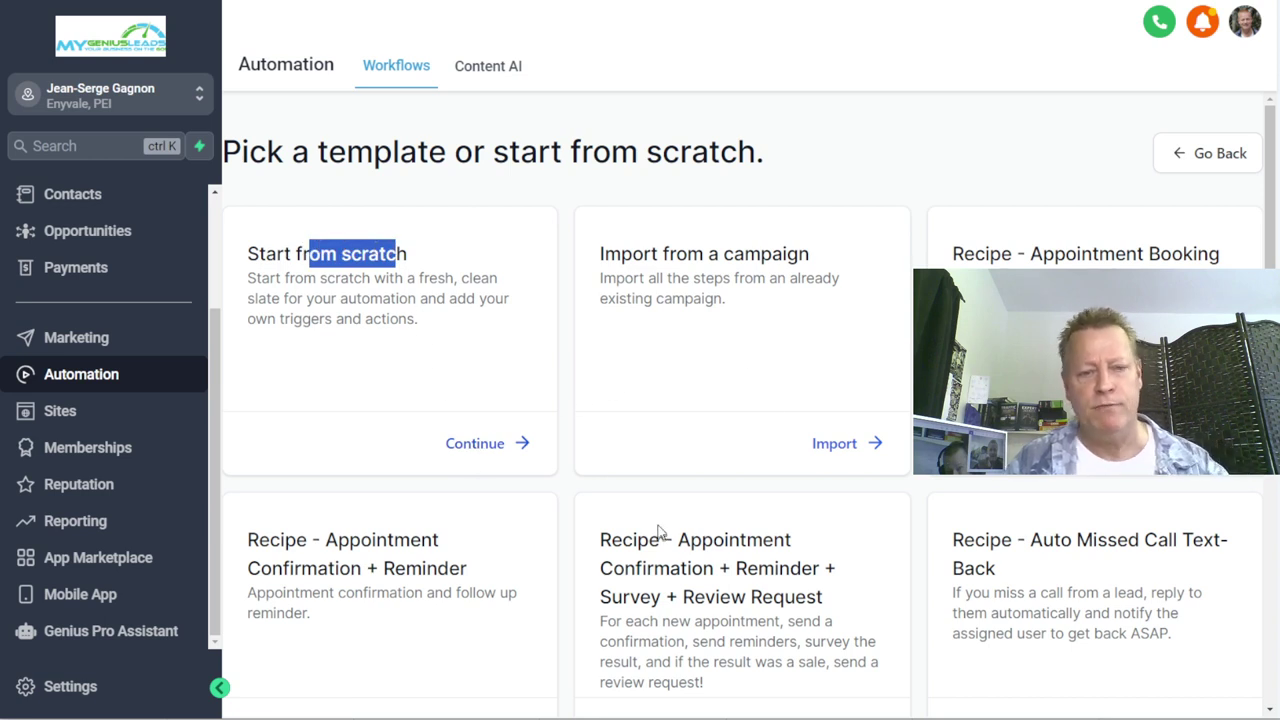
pyautogui.click(497, 443)
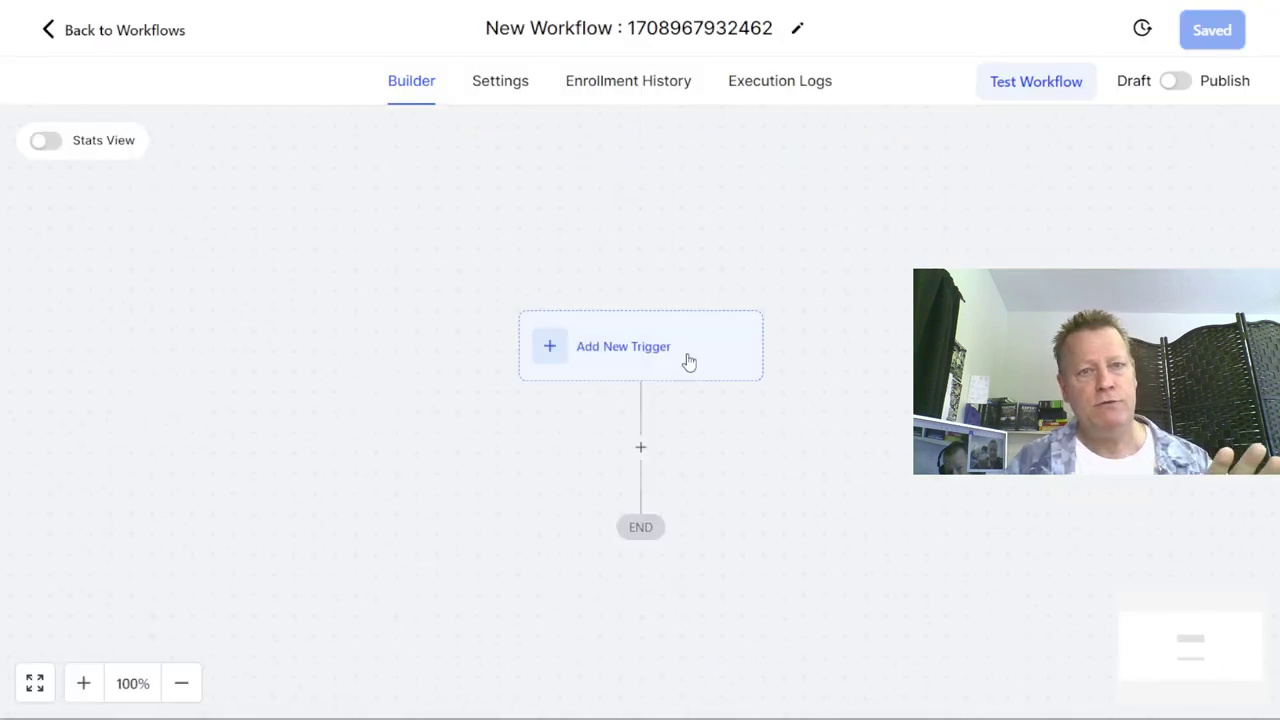
# - Rename the new workflow "New Chat Widget AGI bot" and save it
pyautogui.click(645, 28)
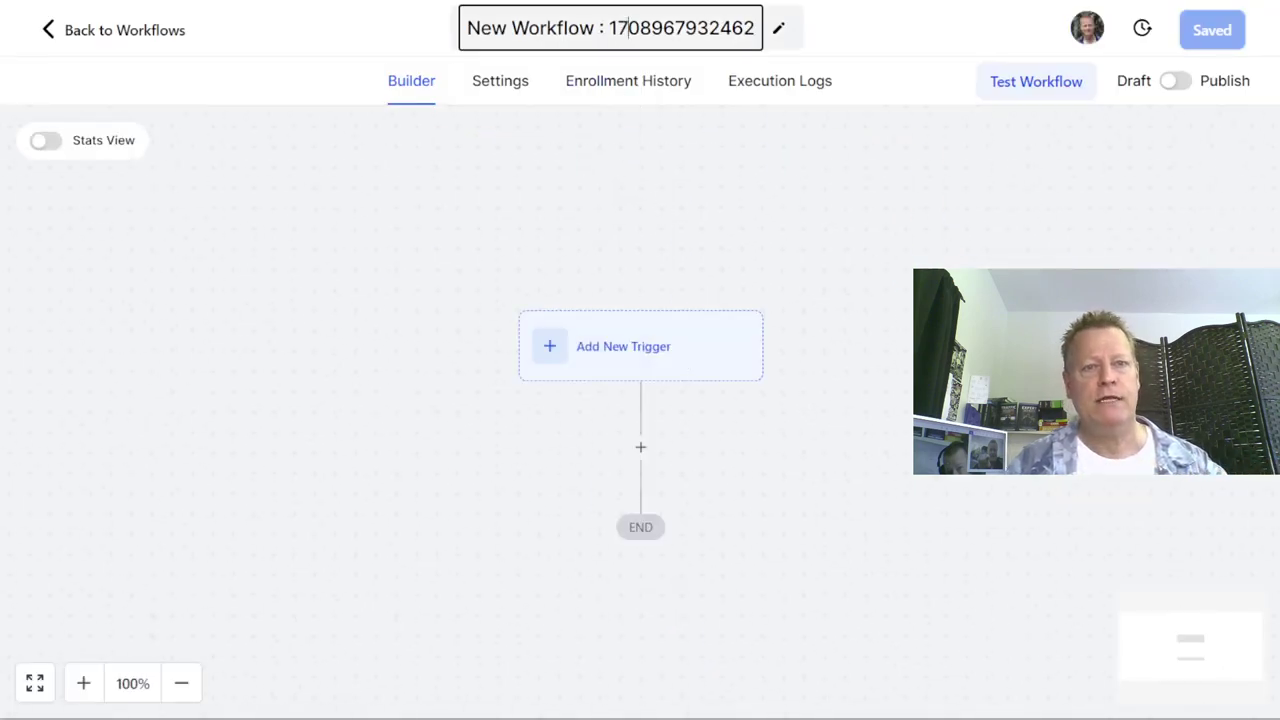
pyautogui.tripleClick(704, 34)
pyautogui.write('Ne')
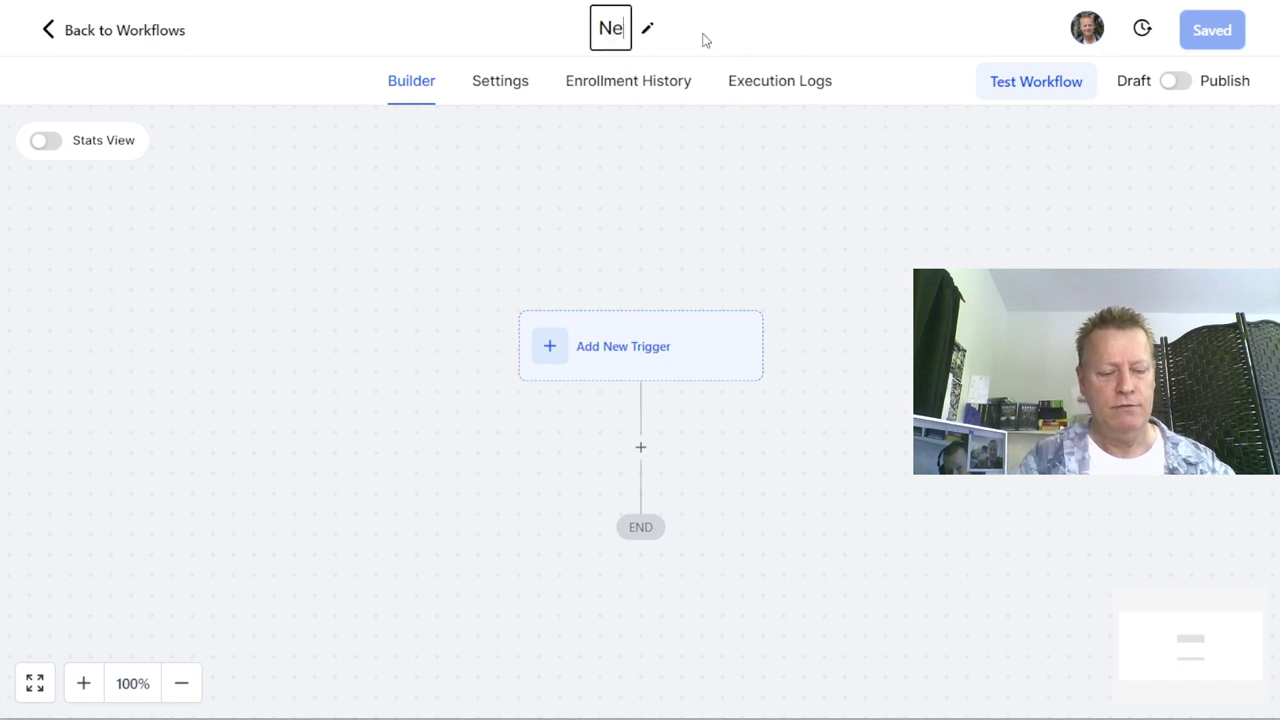
pyautogui.write('w Chat Widget')
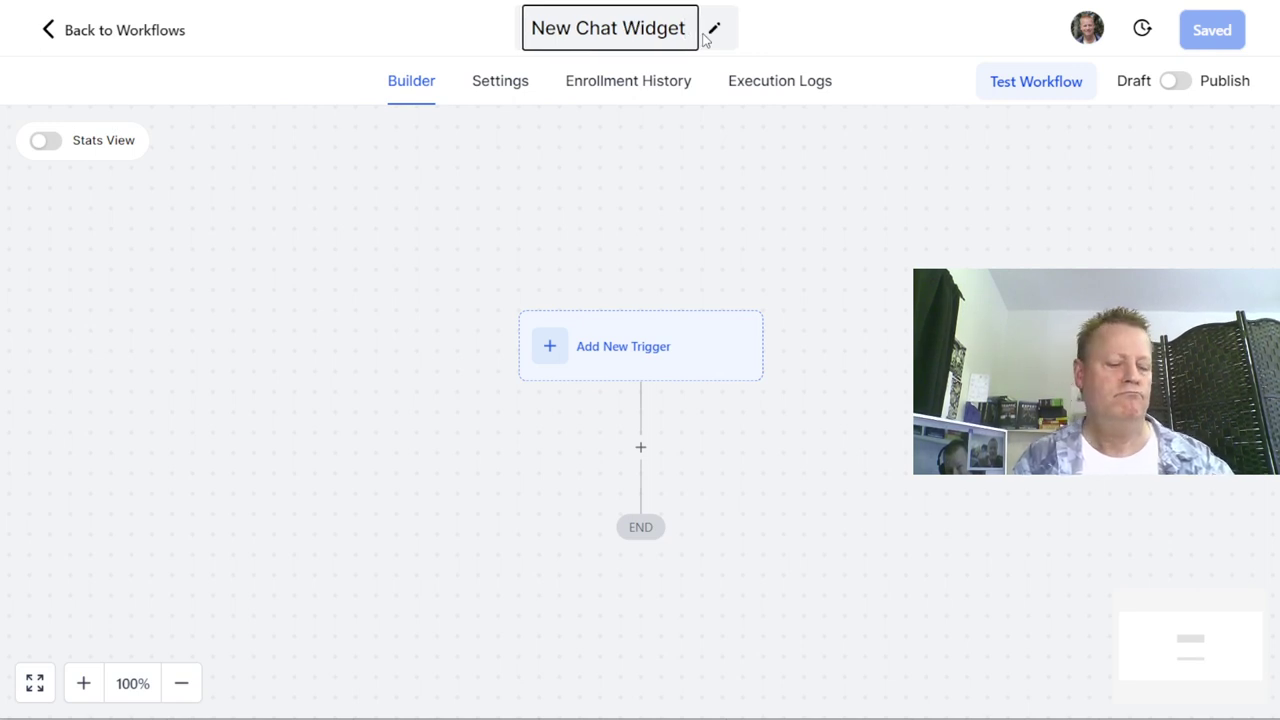
pyautogui.press('Return')
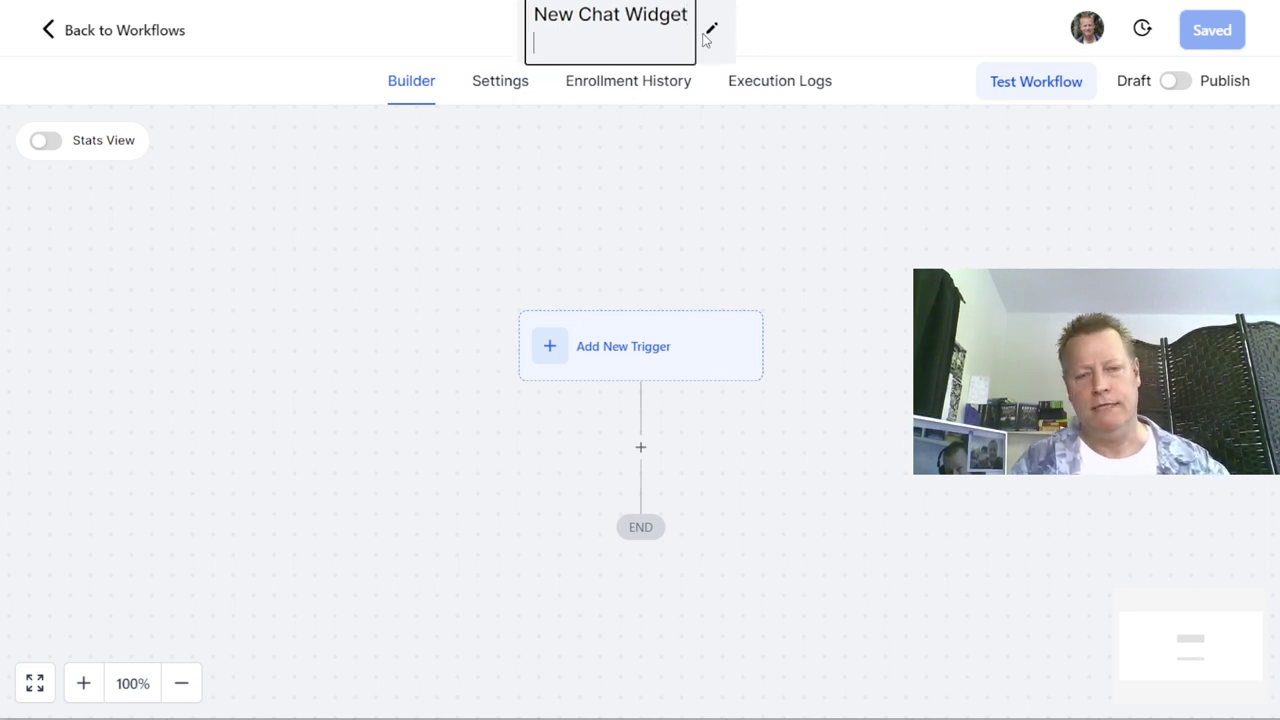
pyautogui.press('BackSpace')
pyautogui.write('AGI bot')
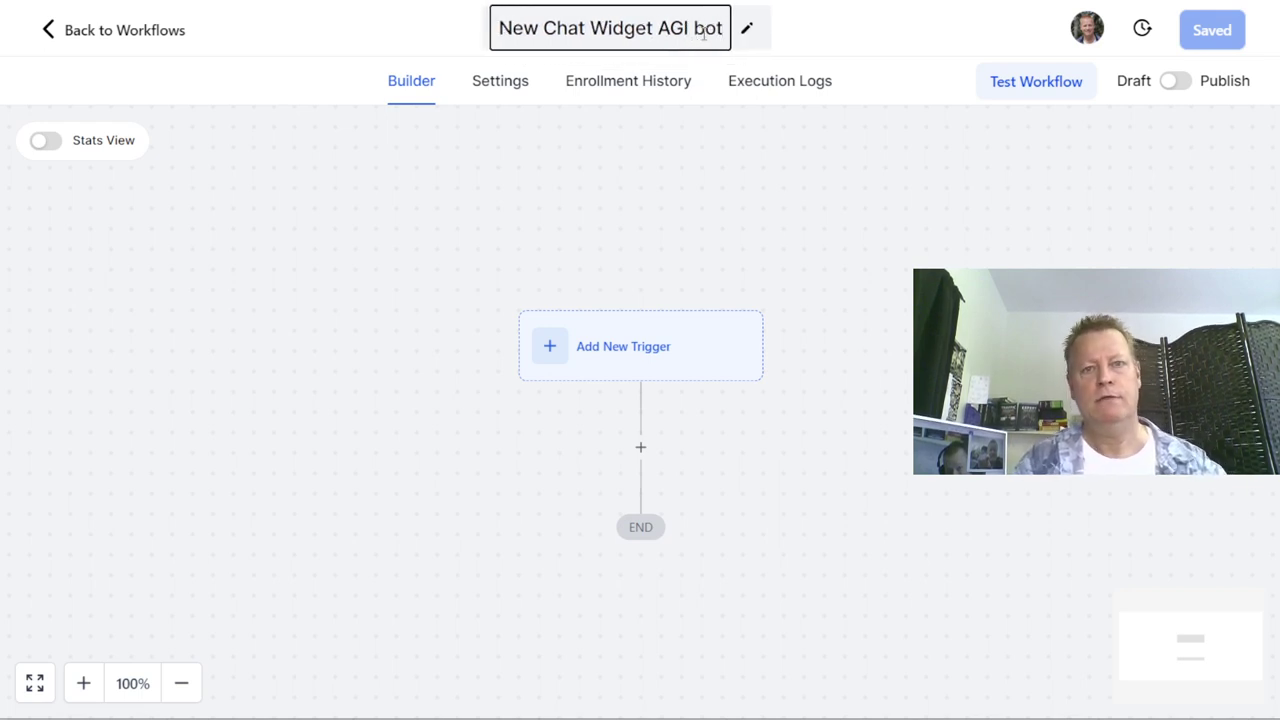
pyautogui.click(772, 28)
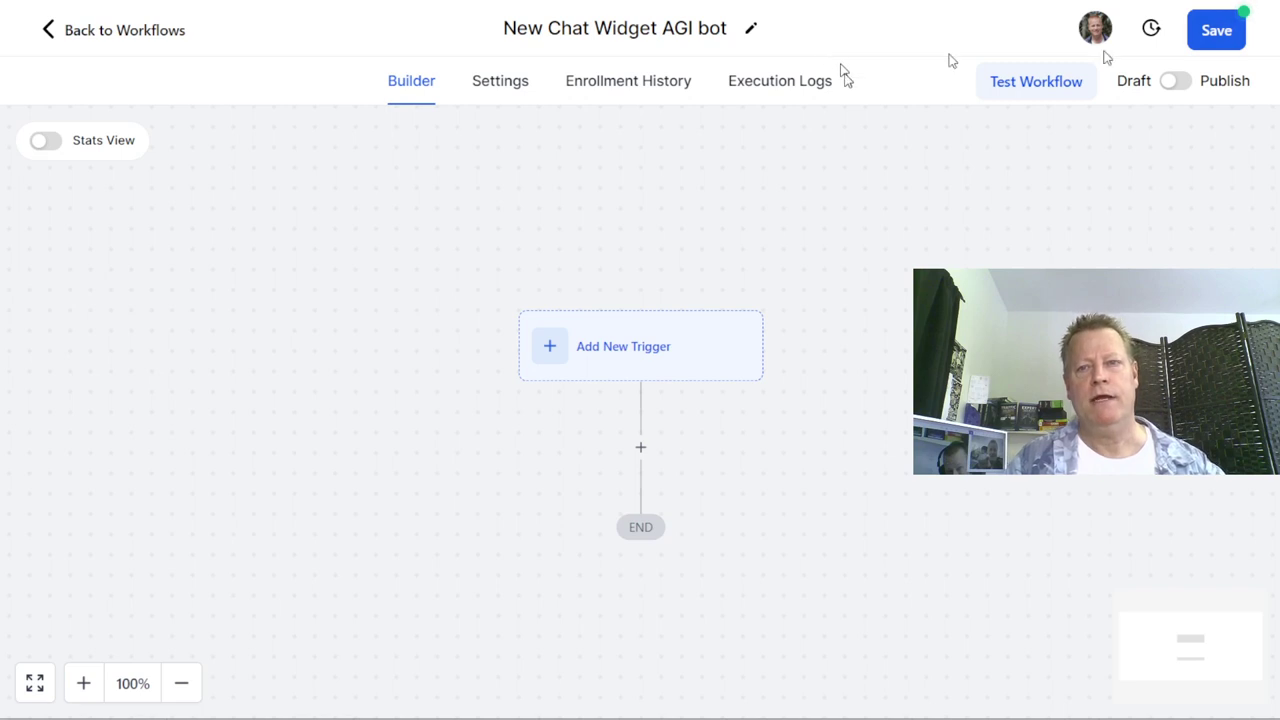
pyautogui.click(1216, 30)
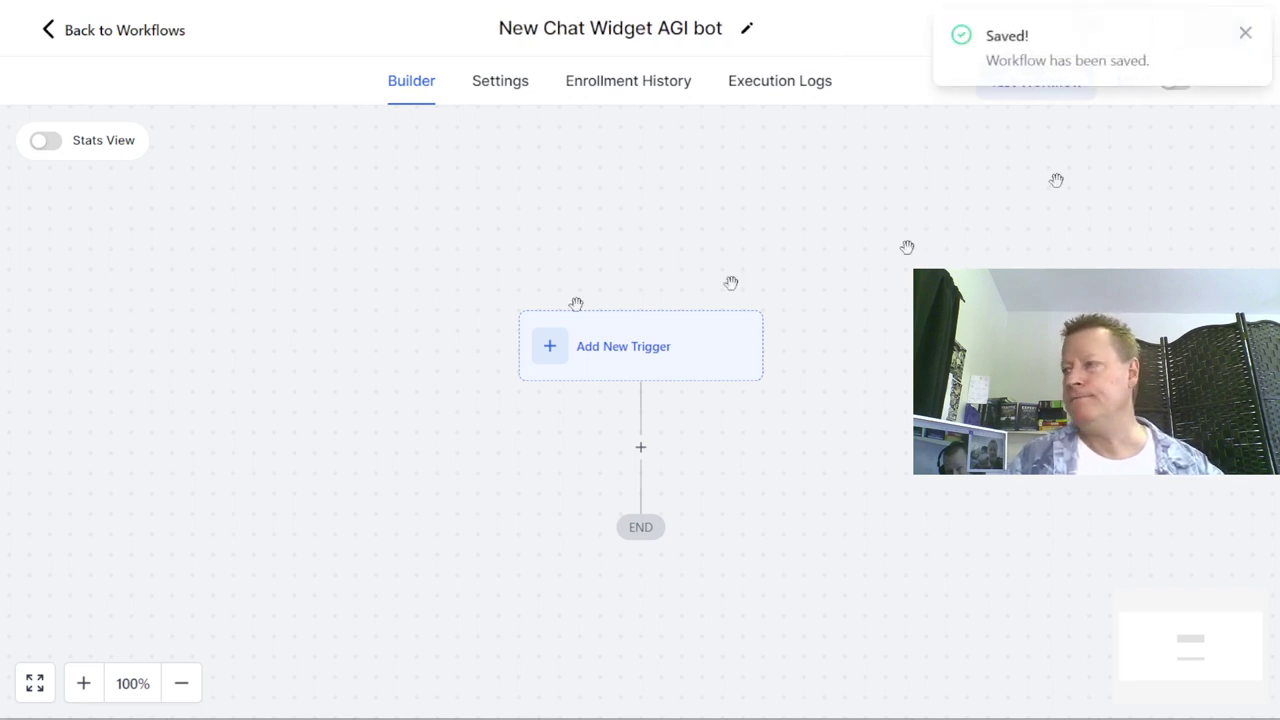
# - Add a new trigger to the workflow, searching for "replied" and choosing Customer Replied
pyautogui.scroll(2, 740, 297)
pyautogui.scroll(-3, 731, 300)
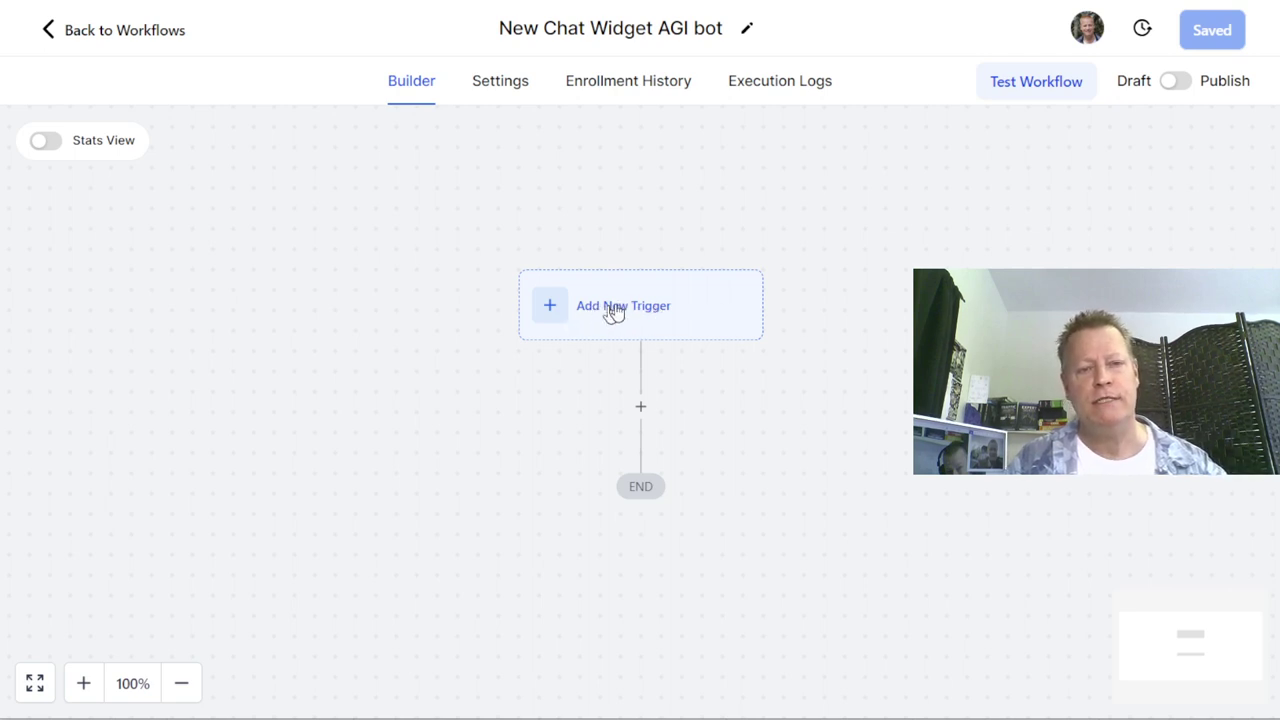
pyautogui.click(622, 306)
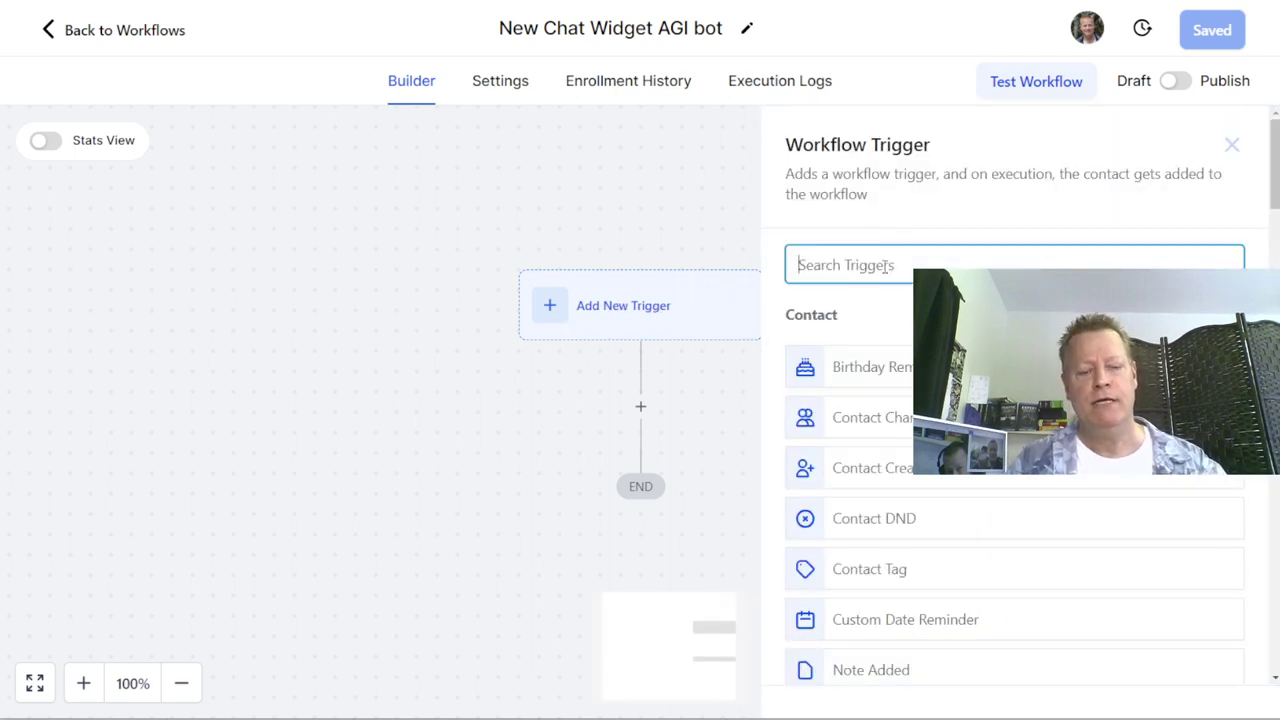
pyautogui.write('reply')
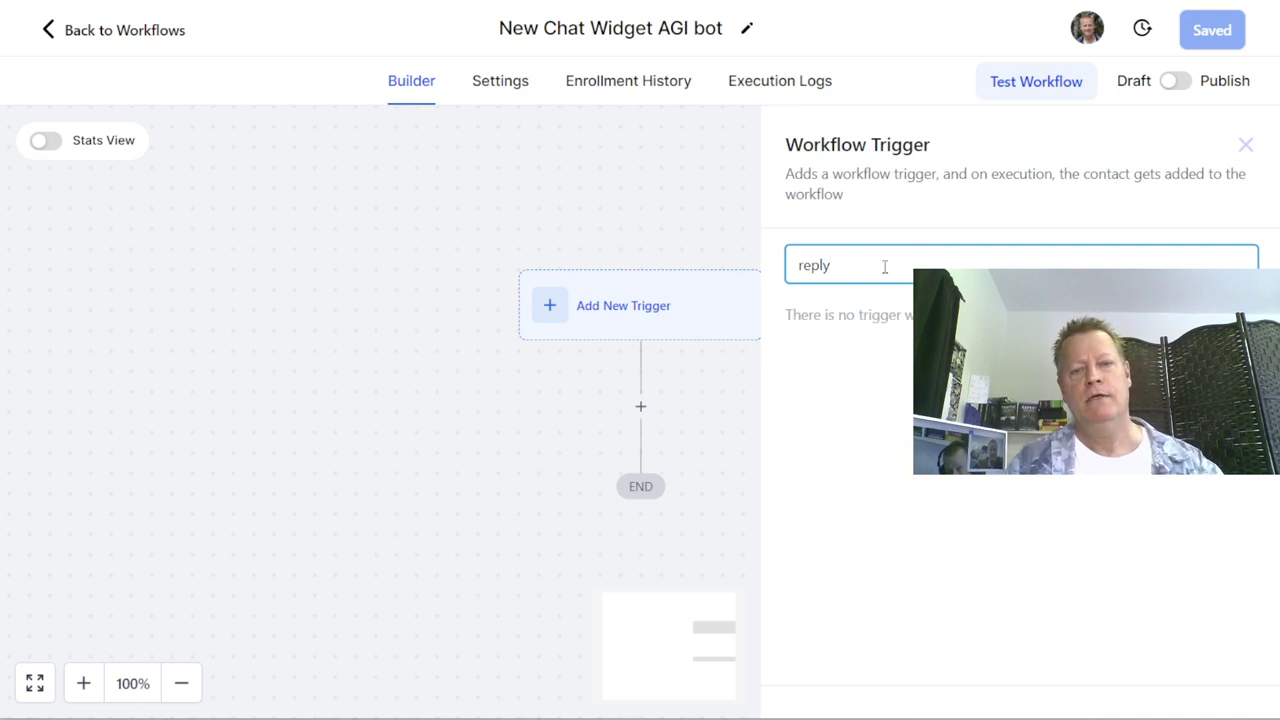
pyautogui.press('BackSpace')
pyautogui.write('id')
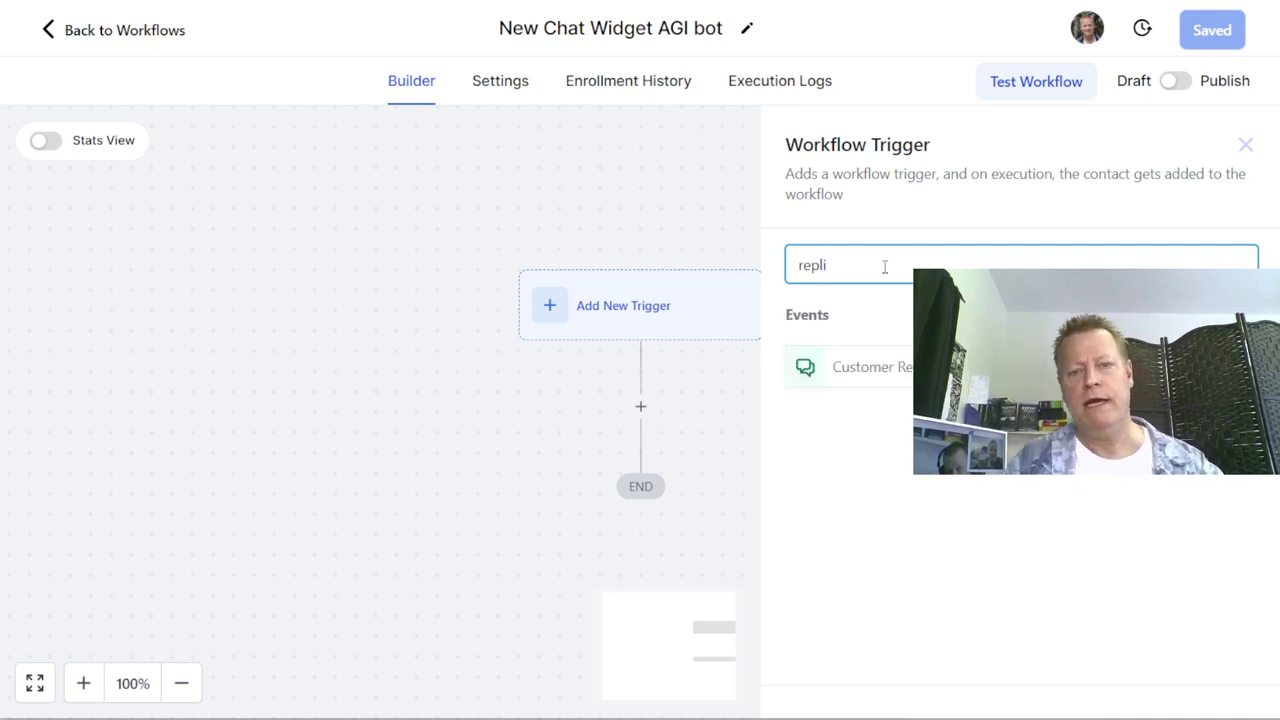
pyautogui.press('BackSpace')
pyautogui.write('ed')
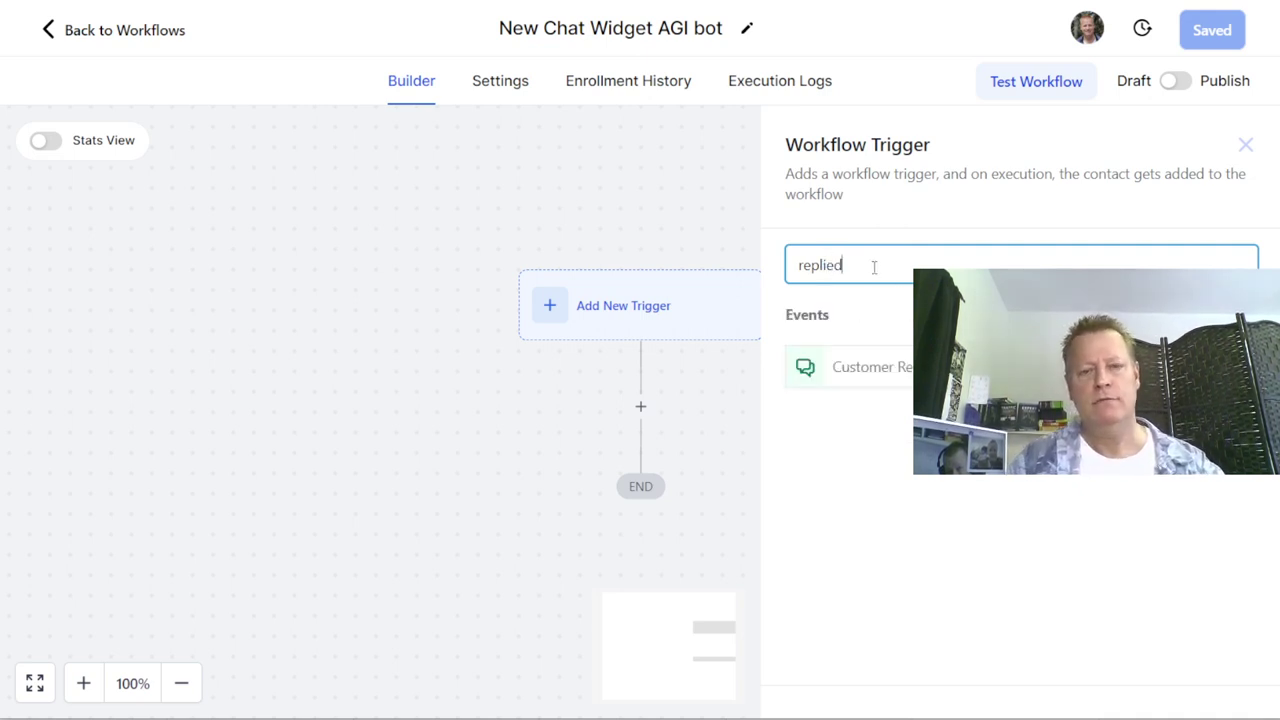
pyautogui.click(871, 368)
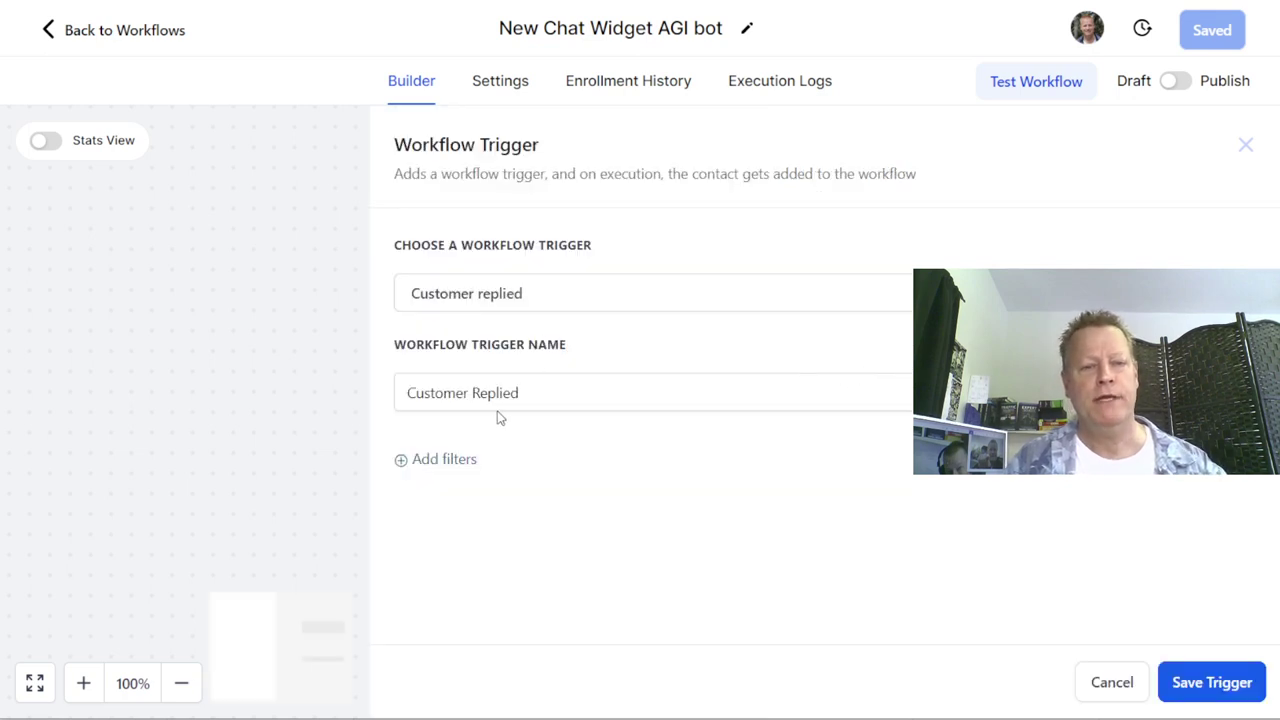
# - Add a filter to the Customer Replied trigger with Reply channel set to Live Chat
pyautogui.click(449, 460)
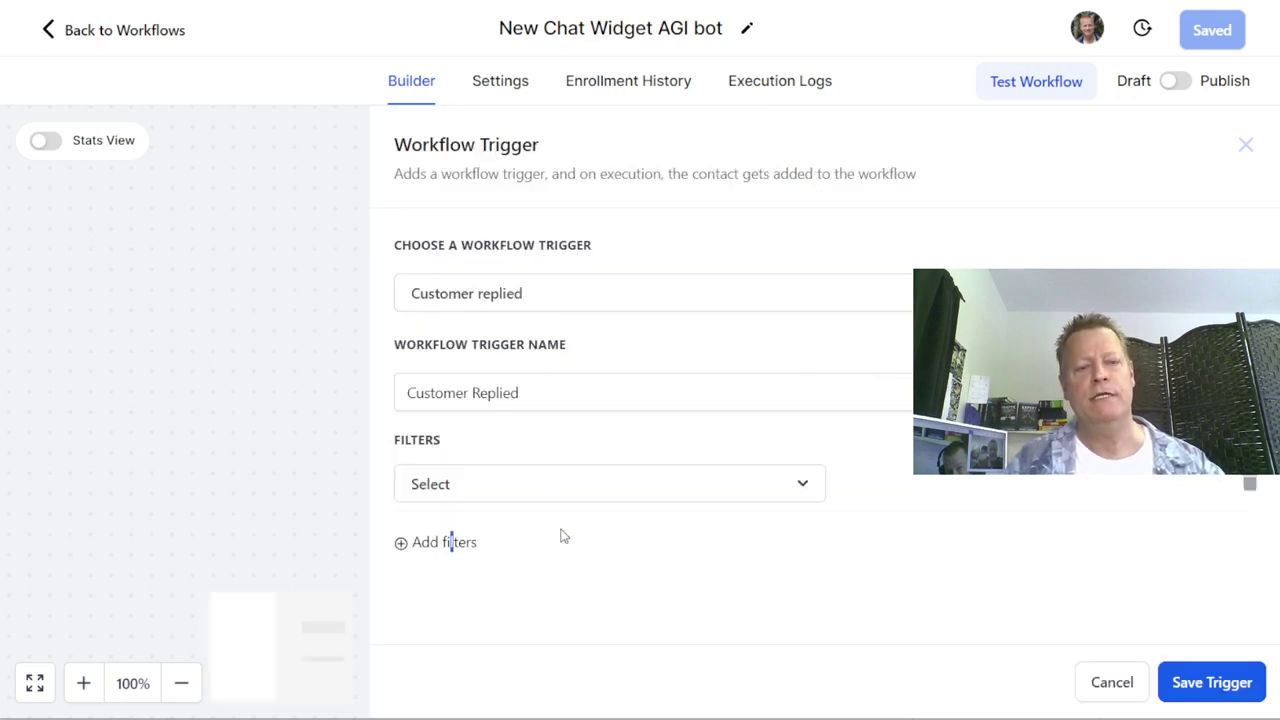
pyautogui.click(514, 490)
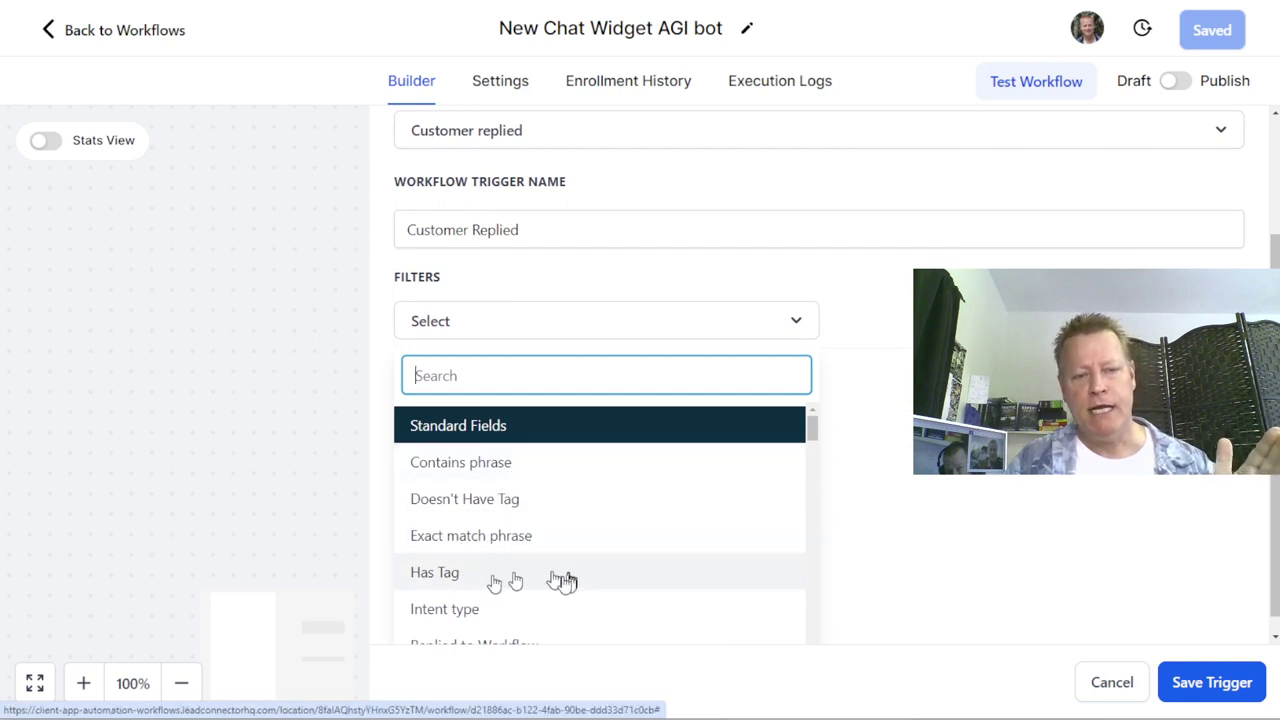
pyautogui.scroll(-3, 514, 585)
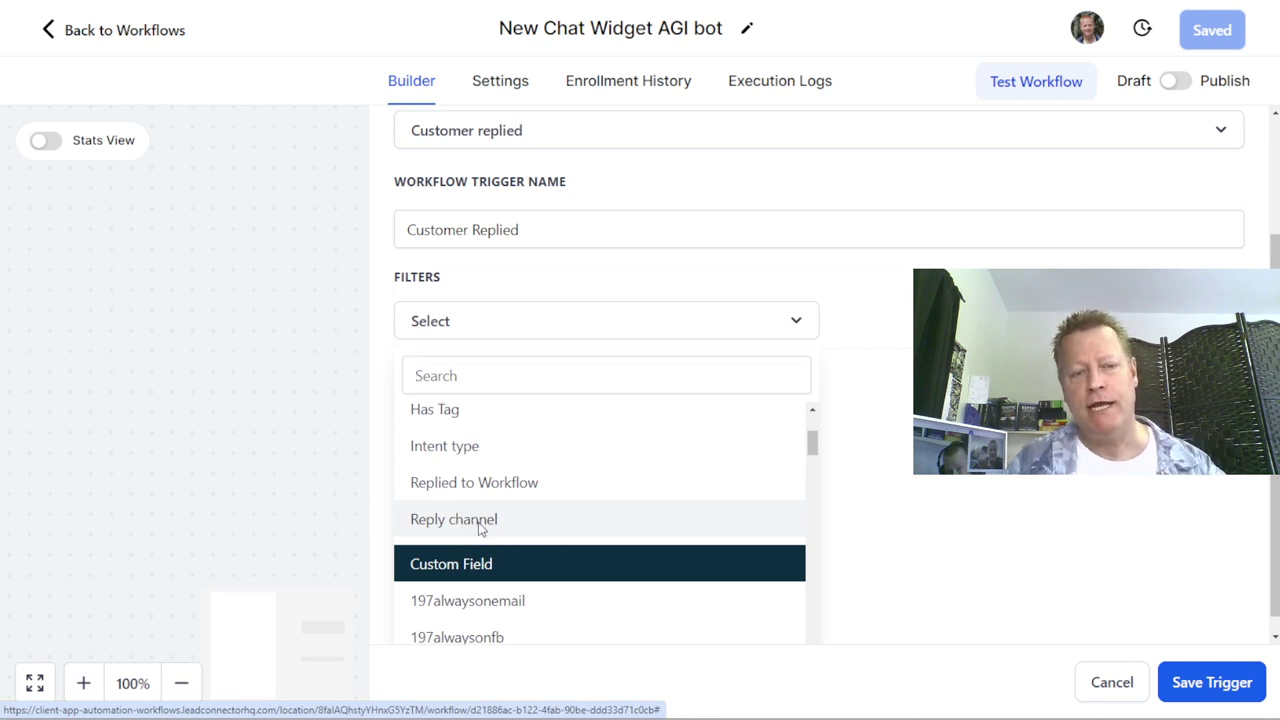
pyautogui.click(478, 524)
pyautogui.click(925, 490)
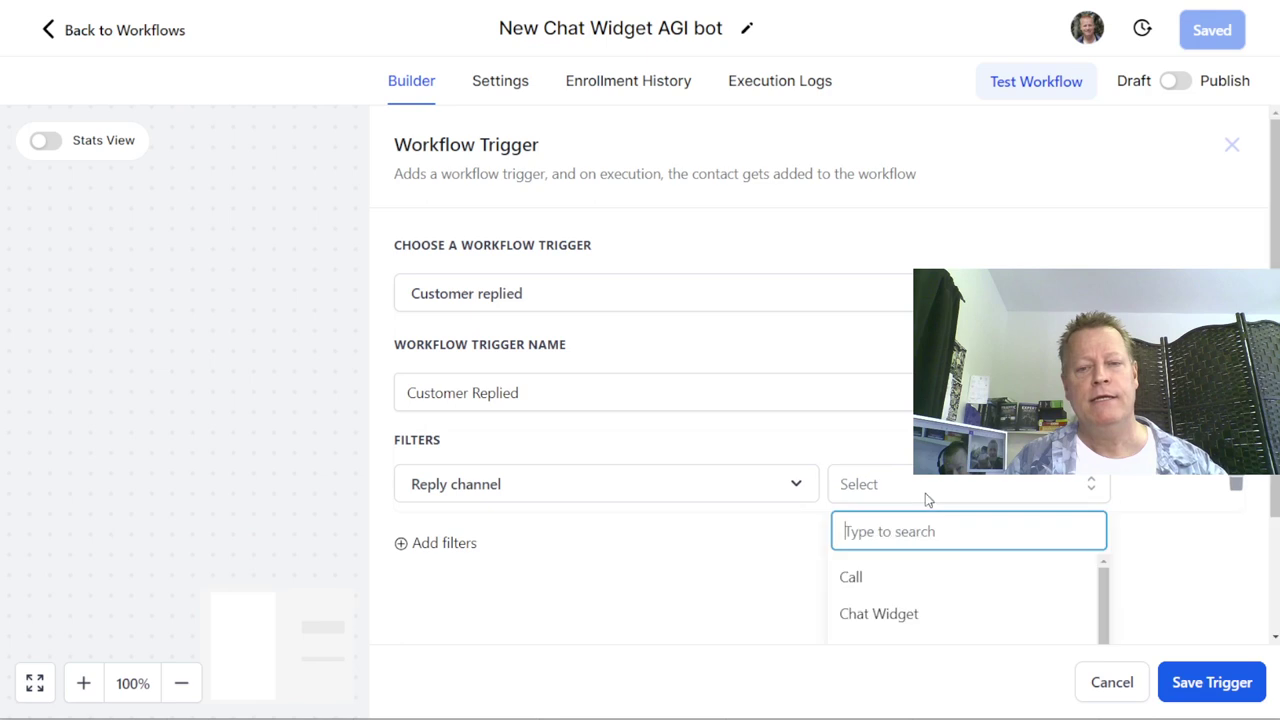
pyautogui.scroll(-2, 1025, 565)
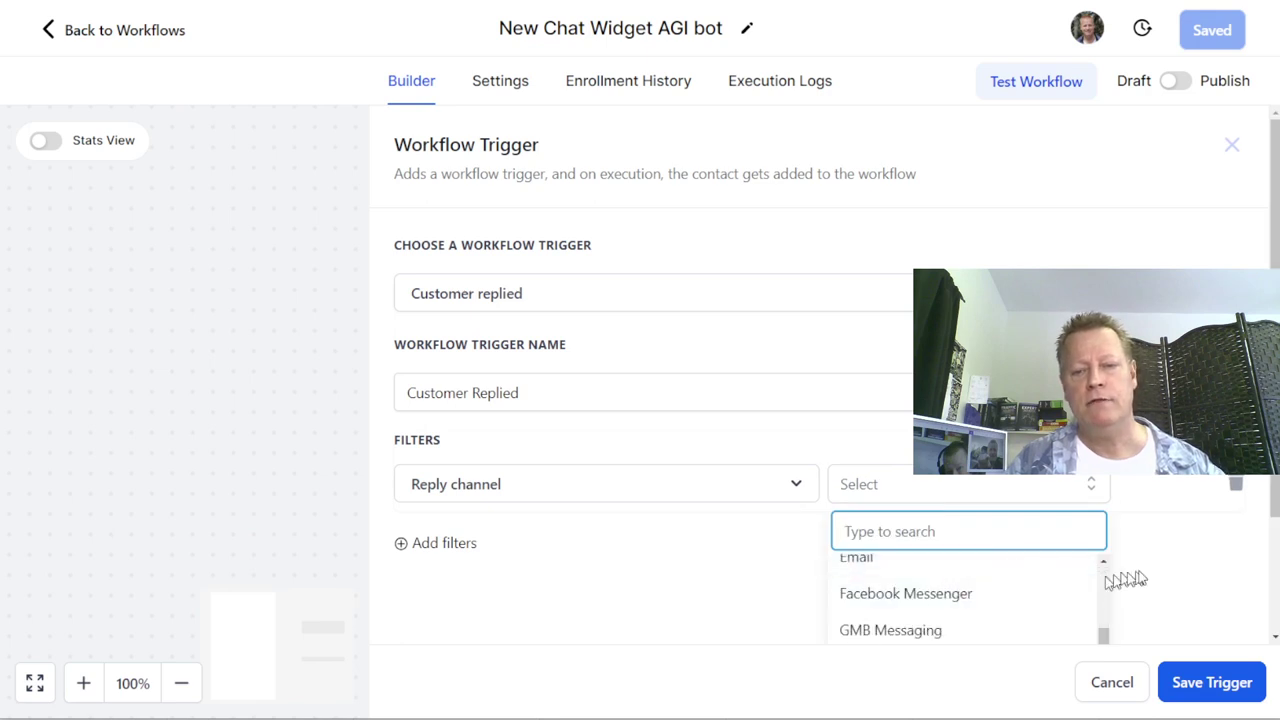
pyautogui.scroll(-2, 950, 585)
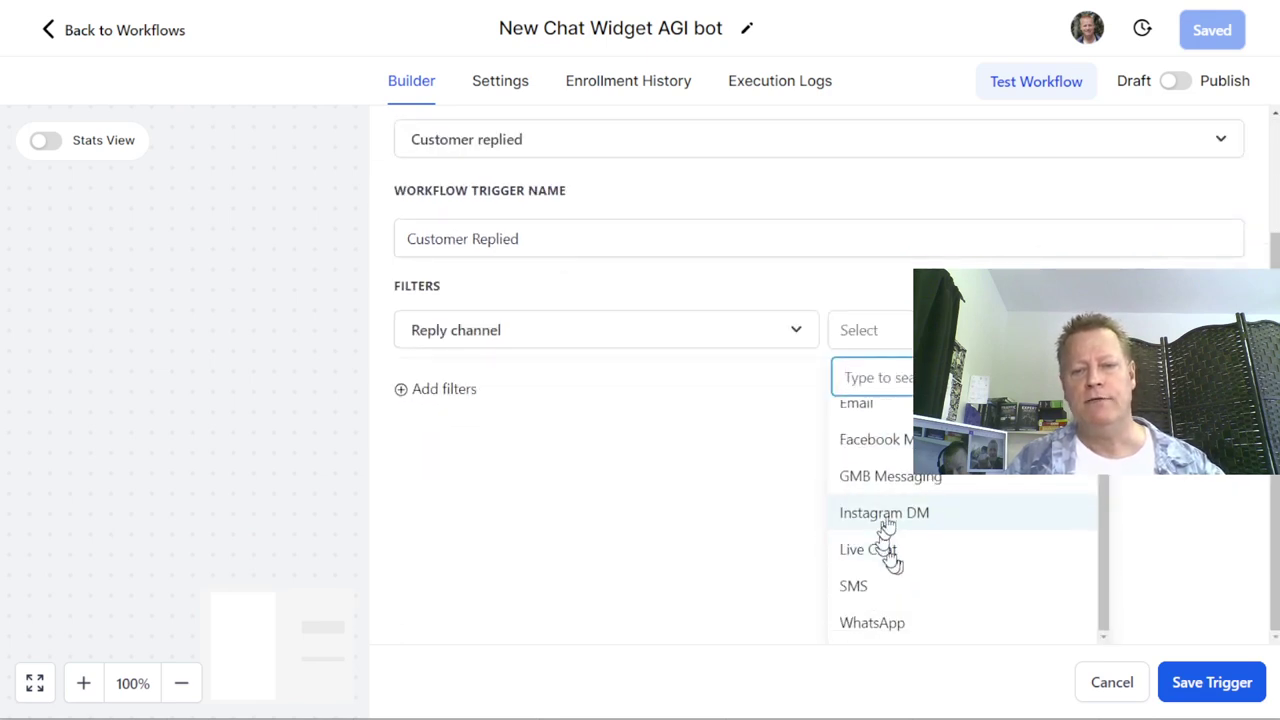
pyautogui.scroll(2, 950, 580)
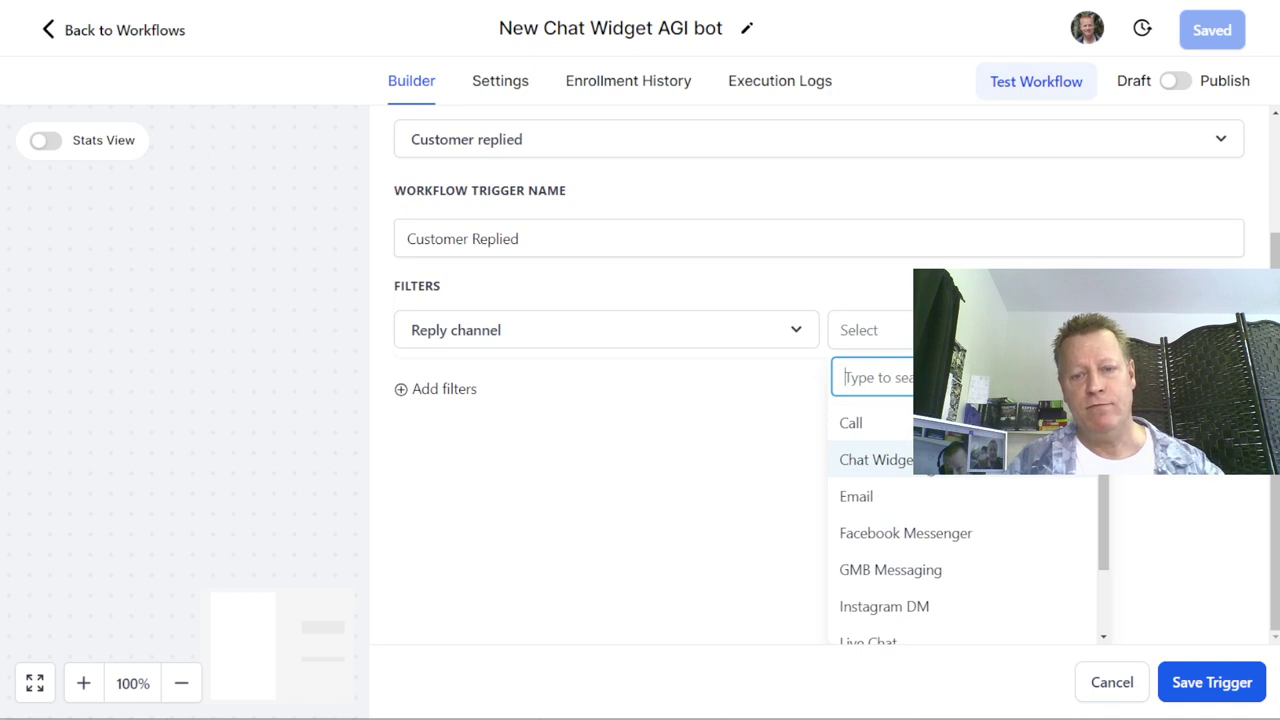
pyautogui.scroll(-1, 910, 530)
pyautogui.click(903, 553)
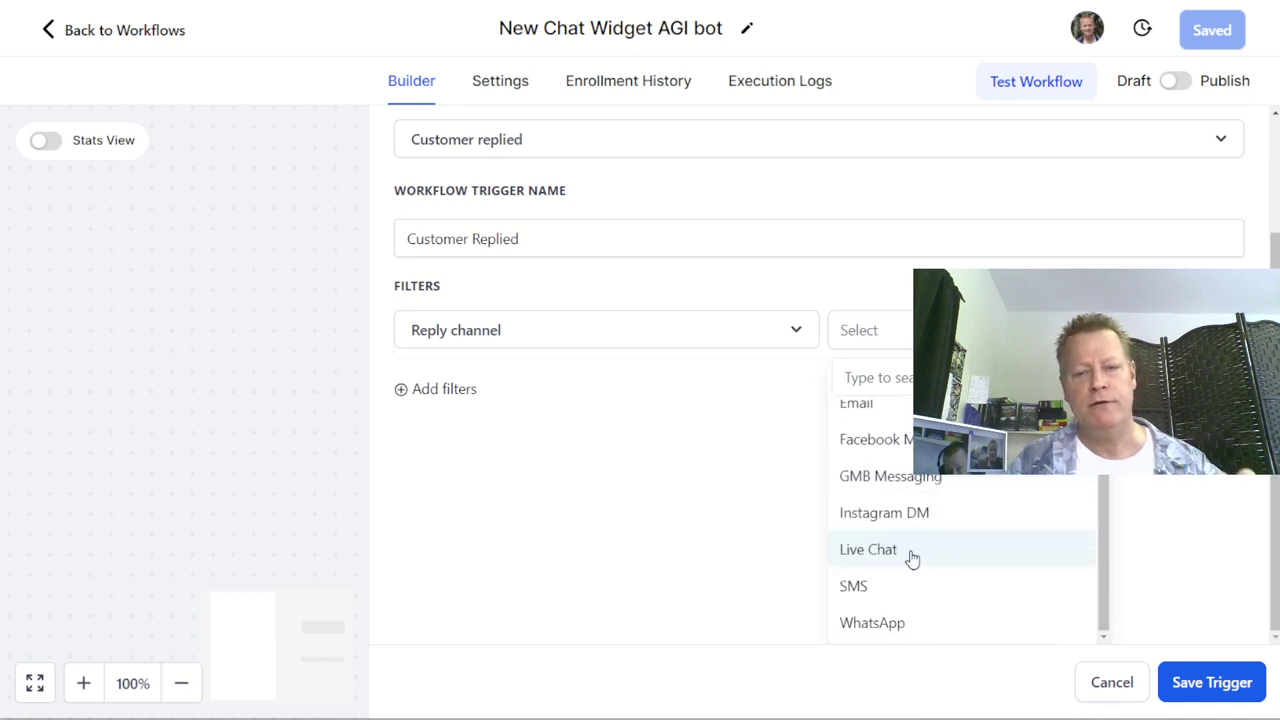
pyautogui.click(910, 553)
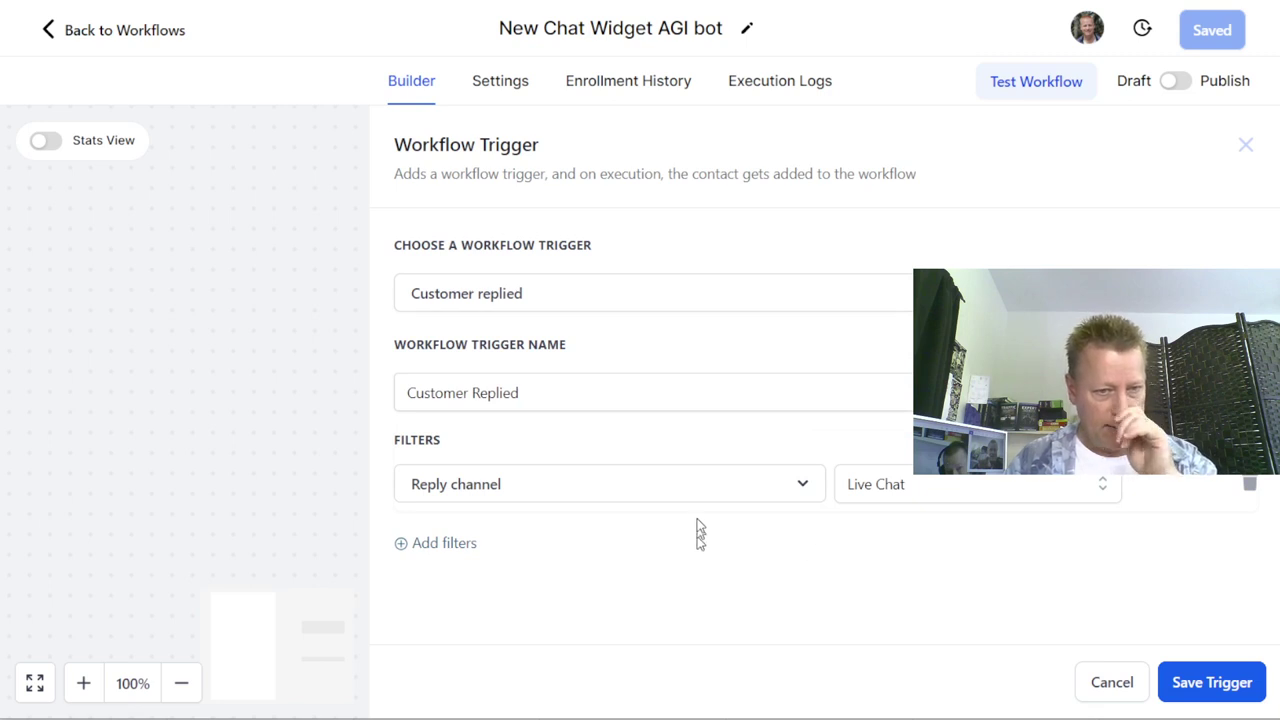
# - Name the workflow trigger "Live Chat Reply" and save the trigger
pyautogui.click(481, 391)
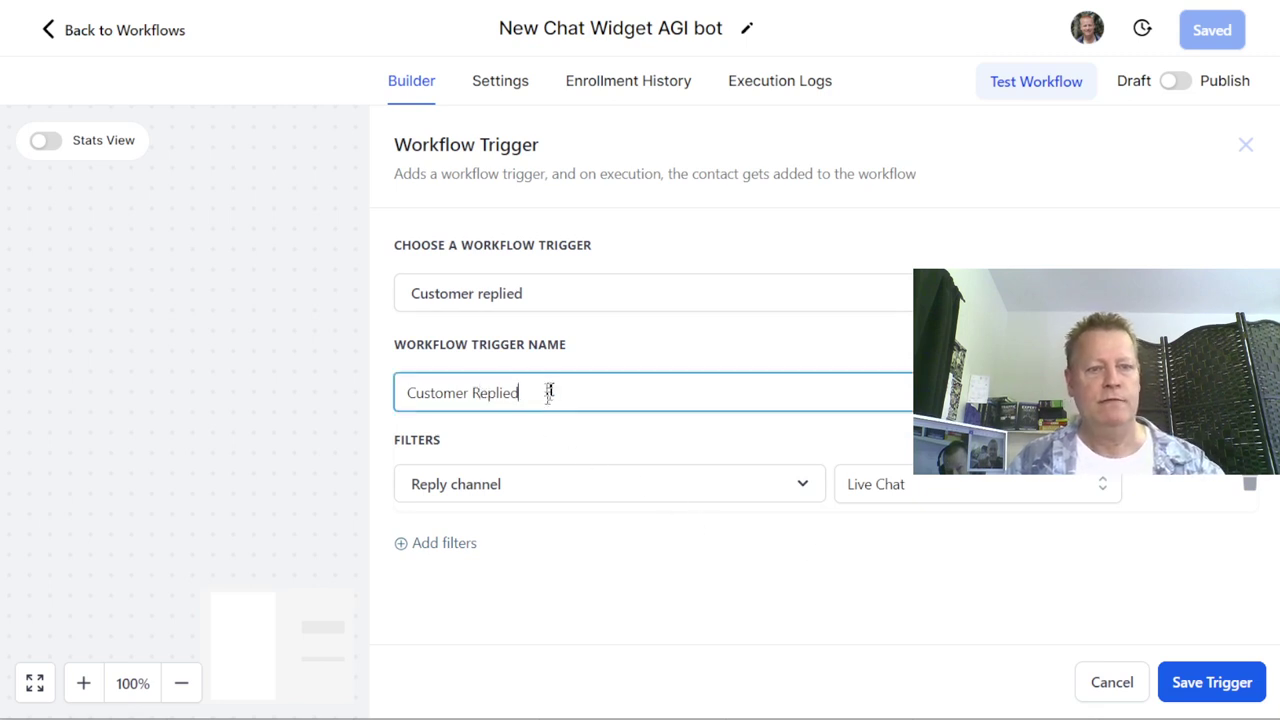
pyautogui.moveTo(549, 392); pyautogui.dragTo(380, 397)
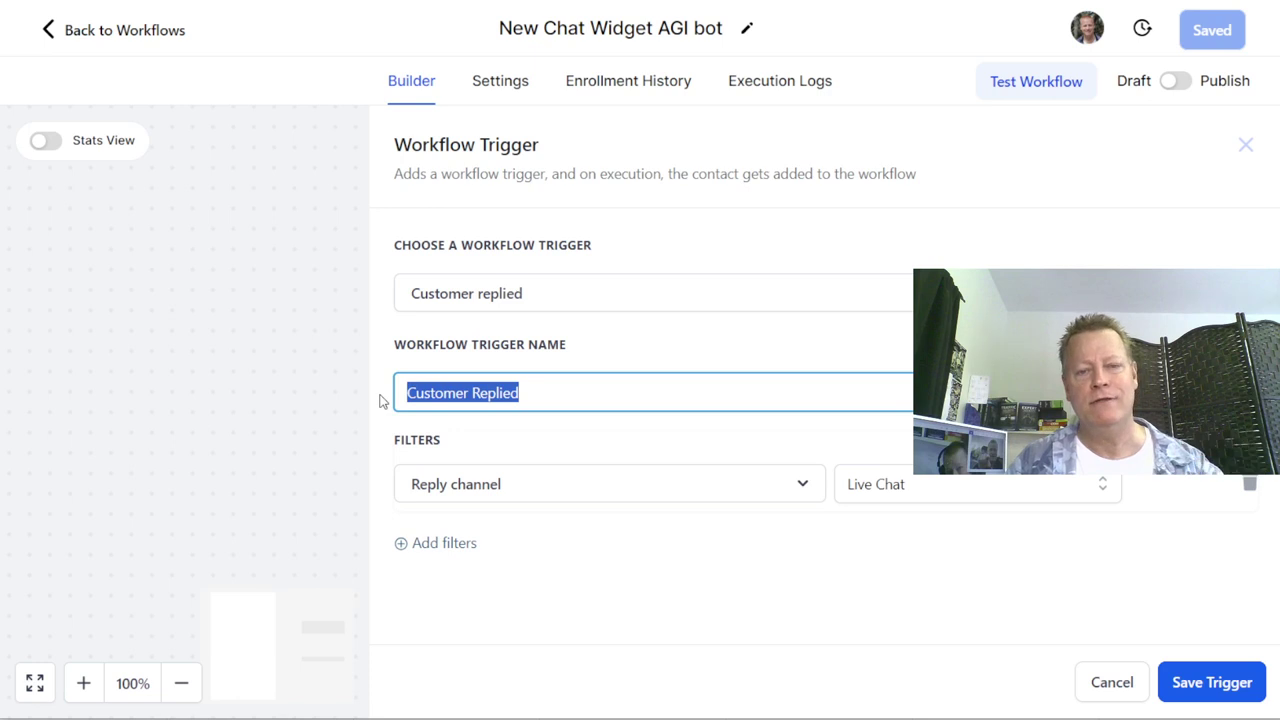
pyautogui.write('Live Ch')
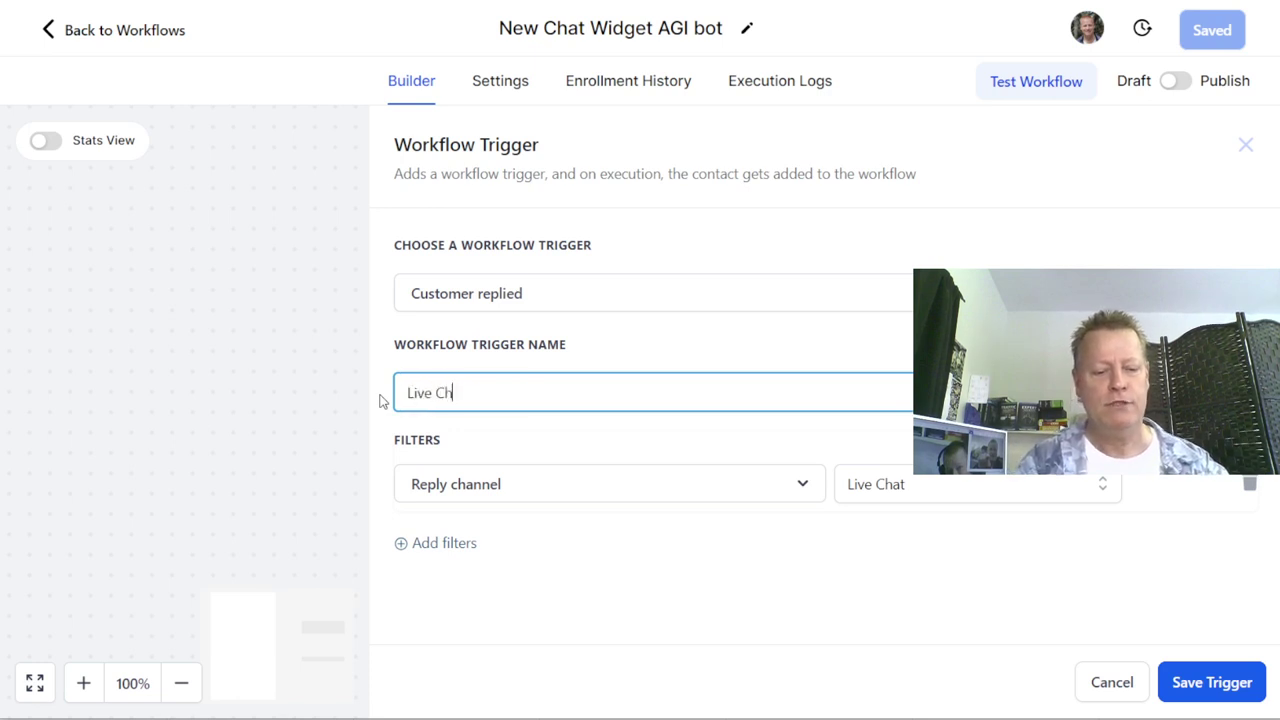
pyautogui.write('at Reply')
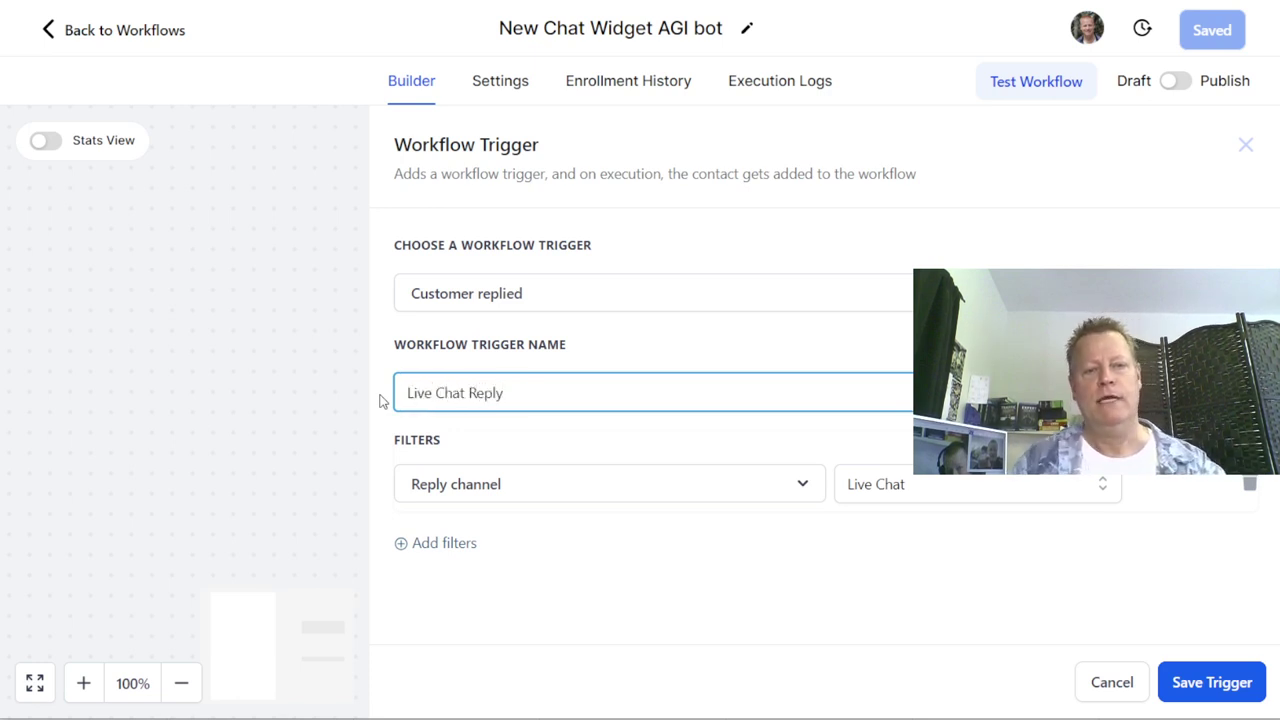
pyautogui.click(1229, 683)
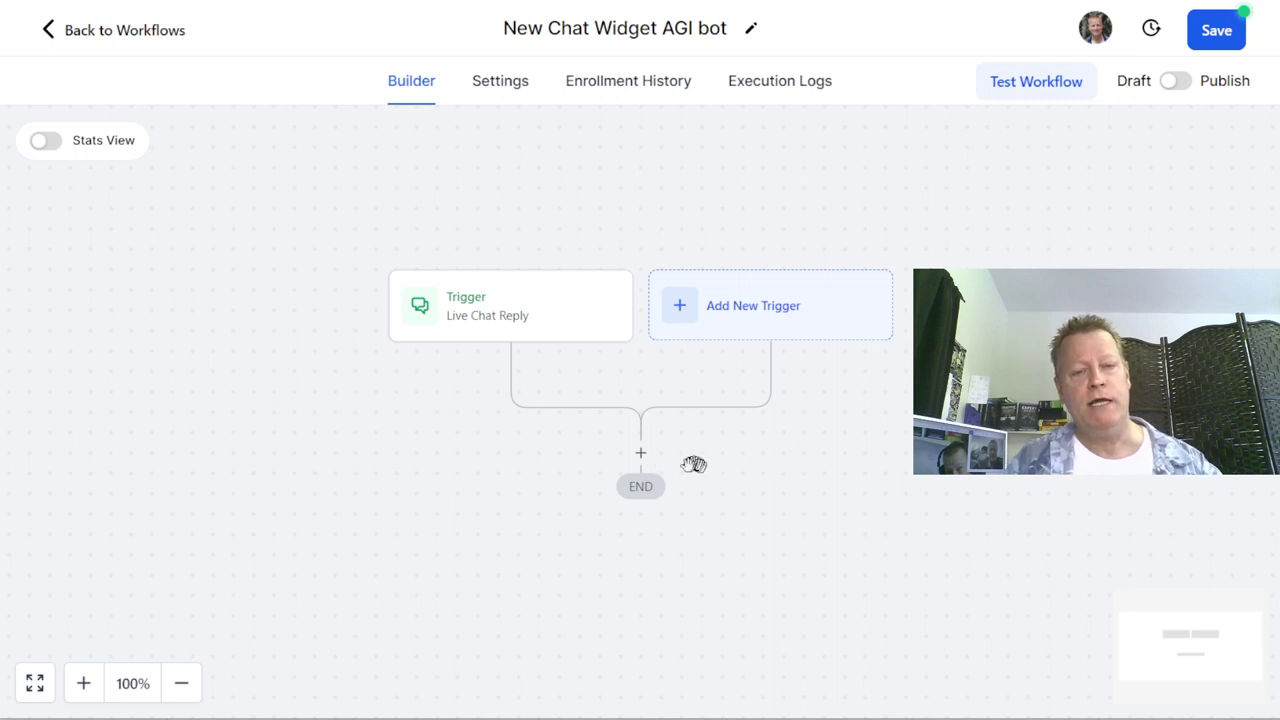
# - Add an action after the Live Chat Reply trigger, searching for "tag" and choosing Add Contact Tag
pyautogui.click(641, 455)
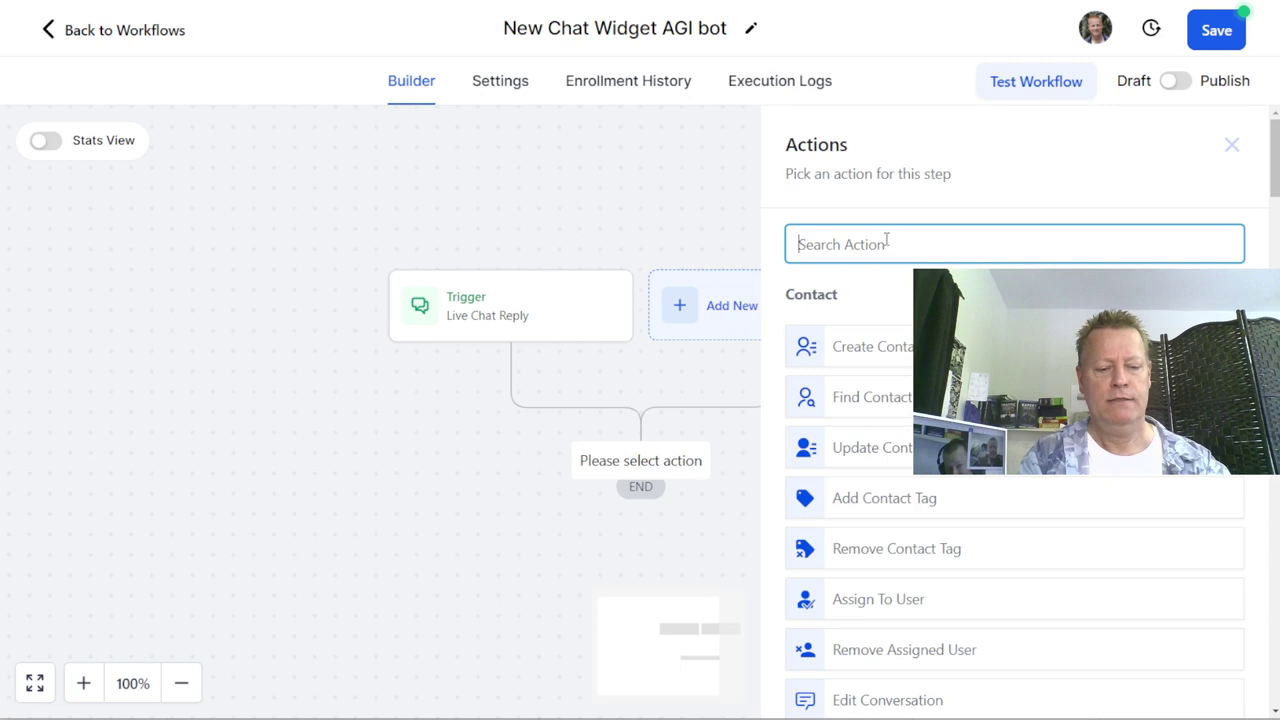
pyautogui.write('tag')
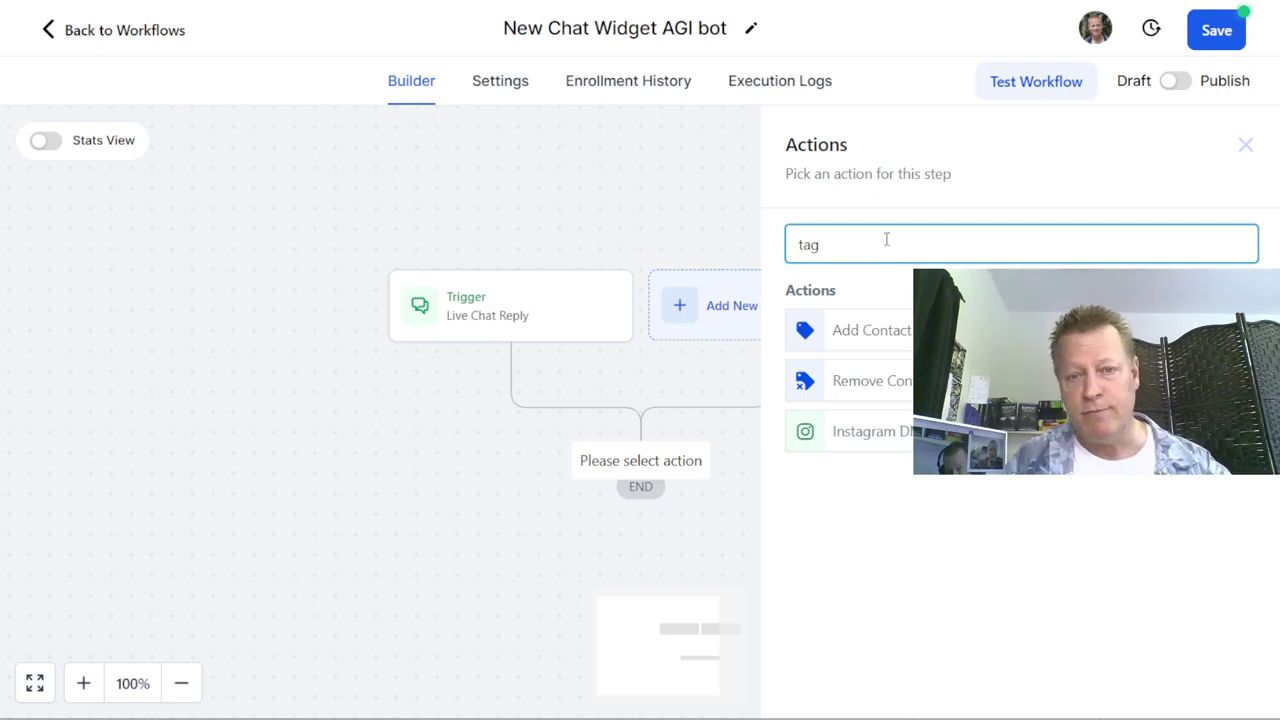
pyautogui.click(889, 334)
# - Assign the existing js_bot_1 tag to the Add Contact Tag action and save the action
pyautogui.click(877, 378)
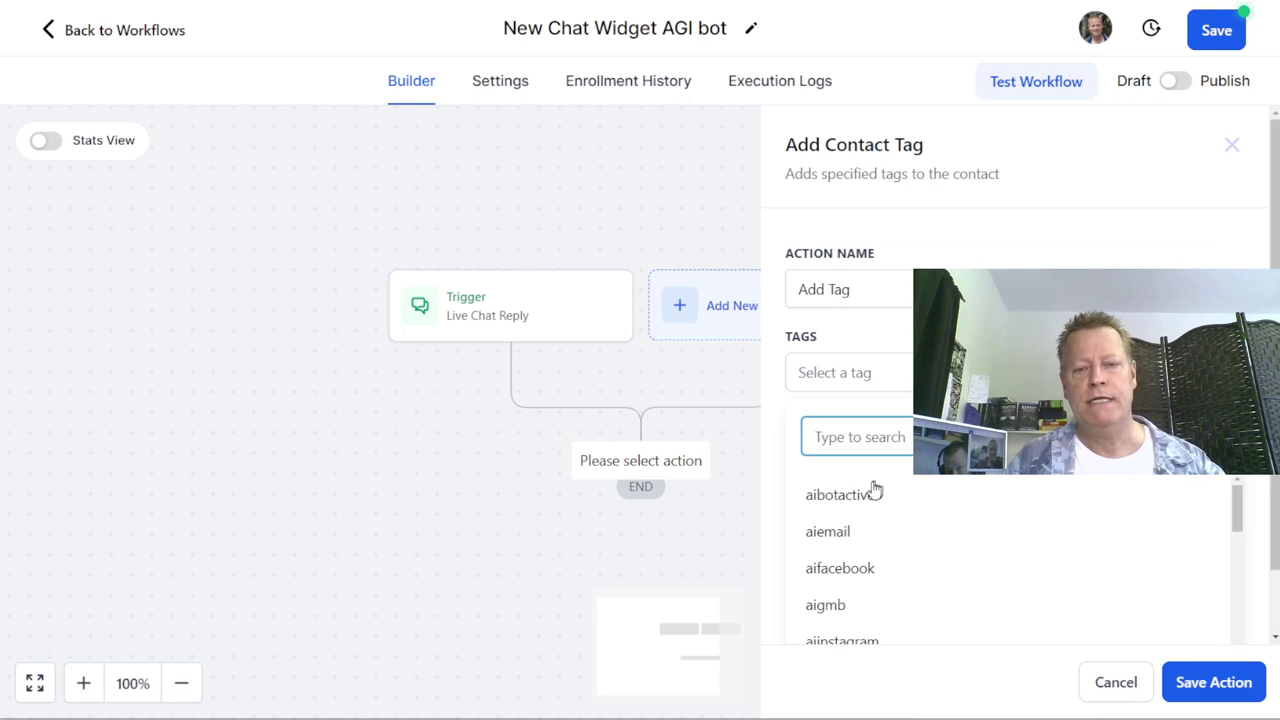
pyautogui.write('js')
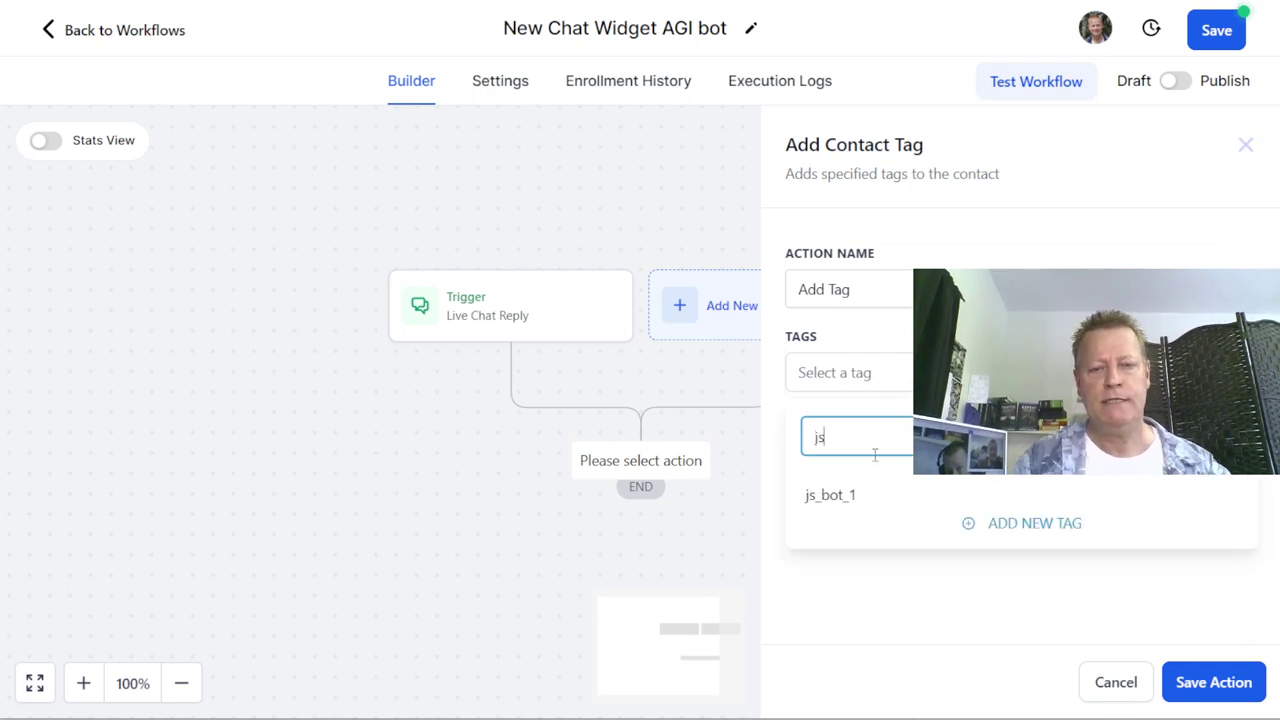
pyautogui.click(845, 495)
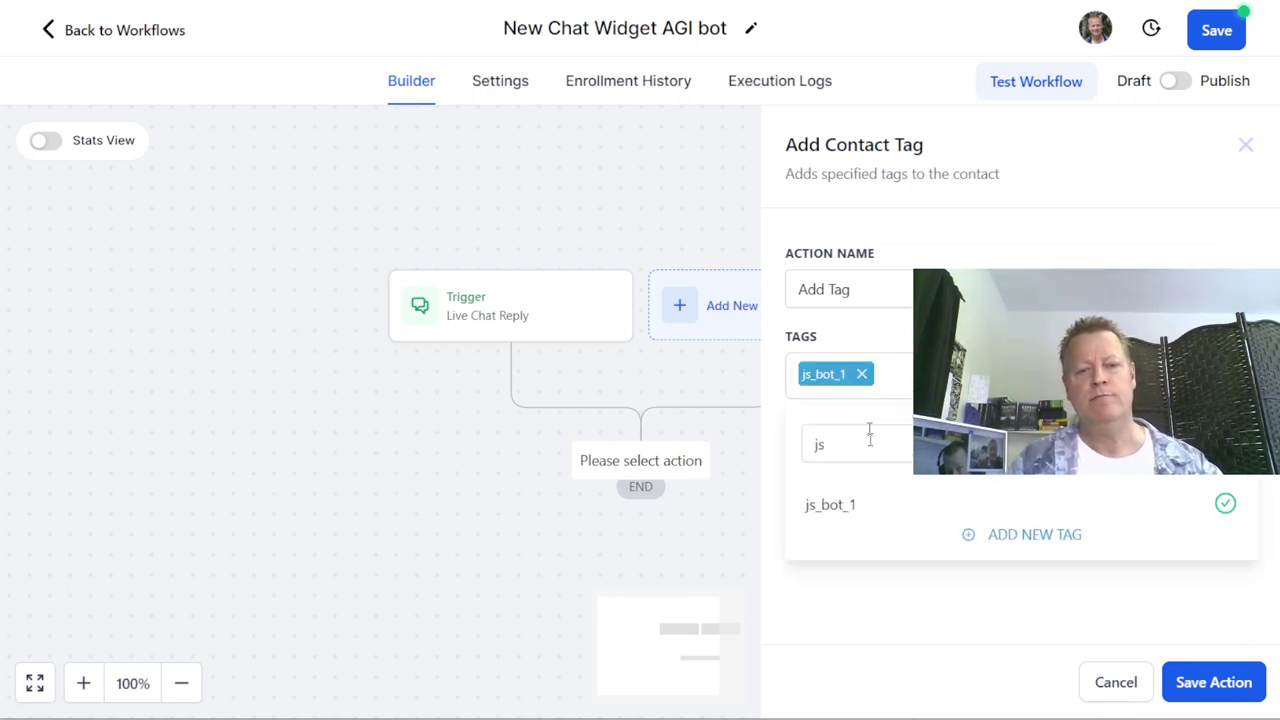
pyautogui.click(1228, 508)
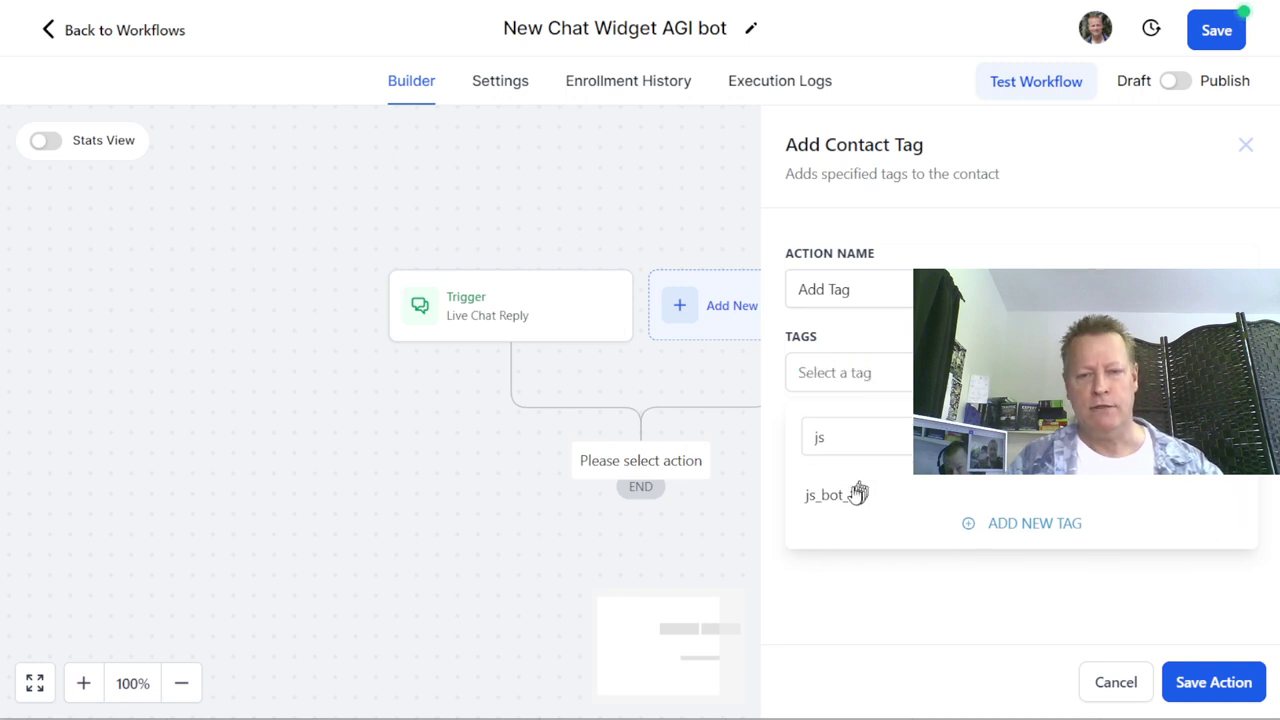
pyautogui.click(845, 495)
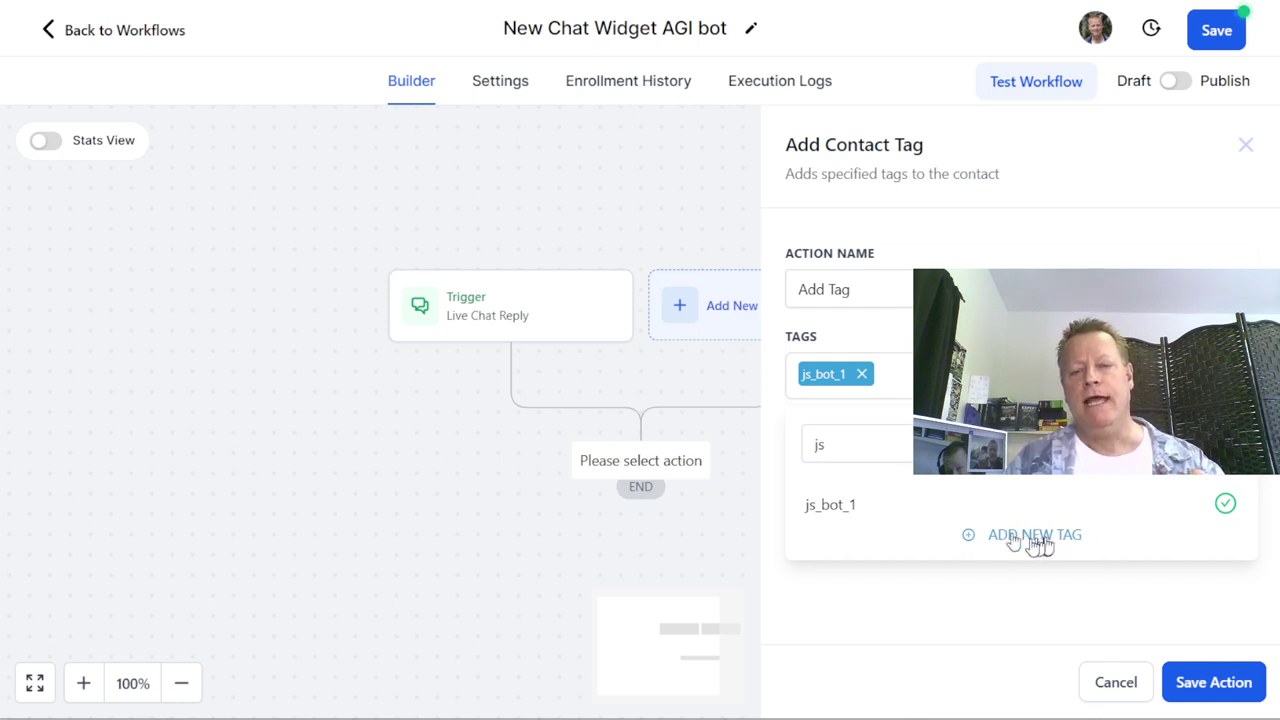
pyautogui.click(823, 444)
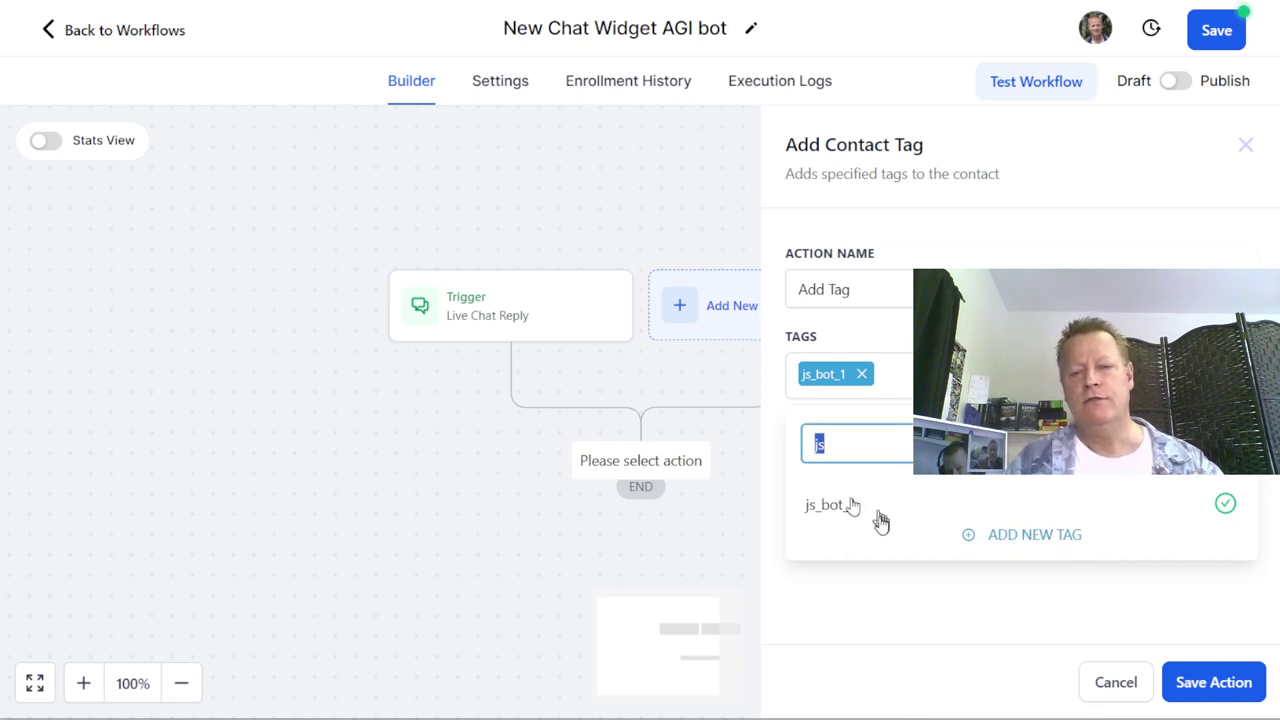
pyautogui.moveTo(844, 452); pyautogui.dragTo(814, 446)
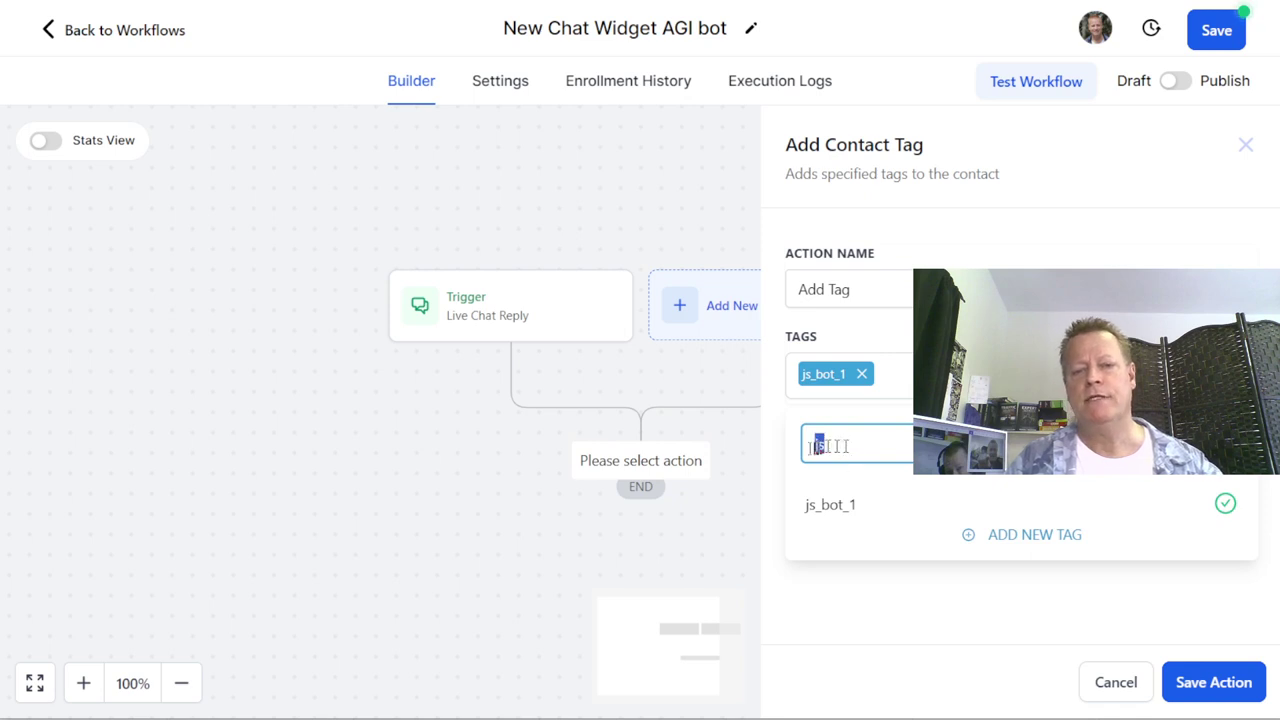
pyautogui.press('BackSpace')
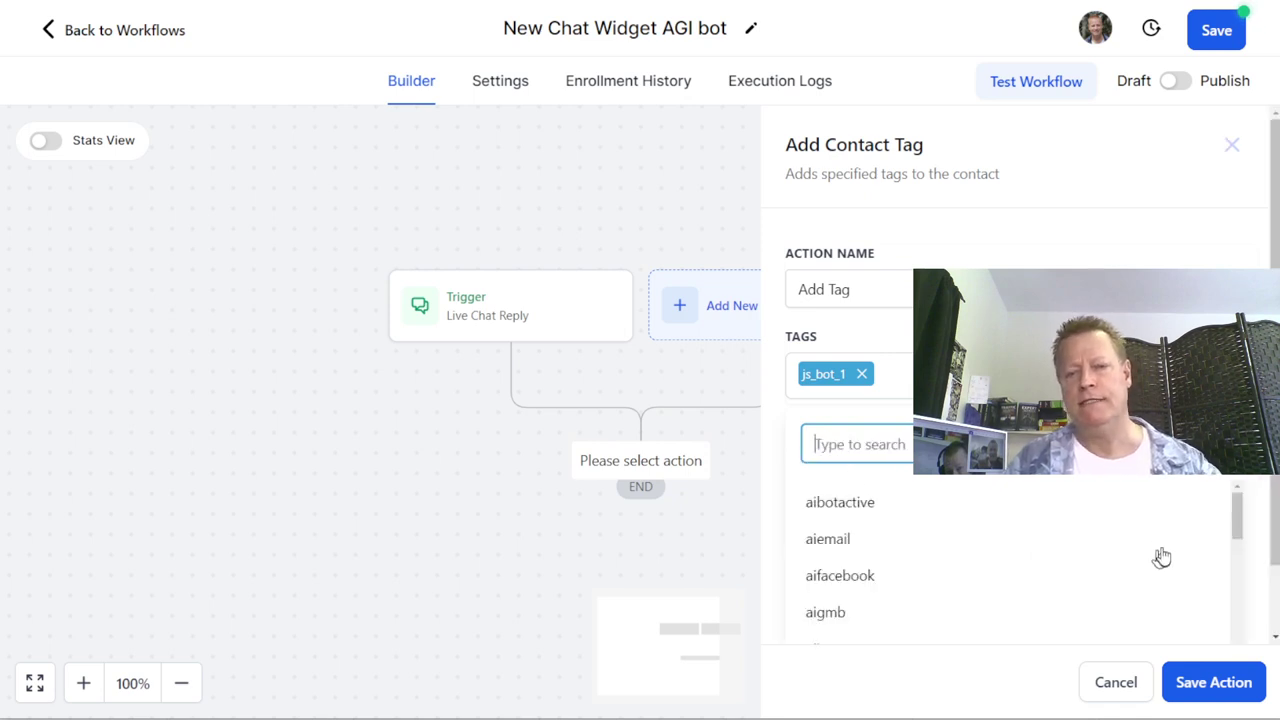
pyautogui.press('Escape')
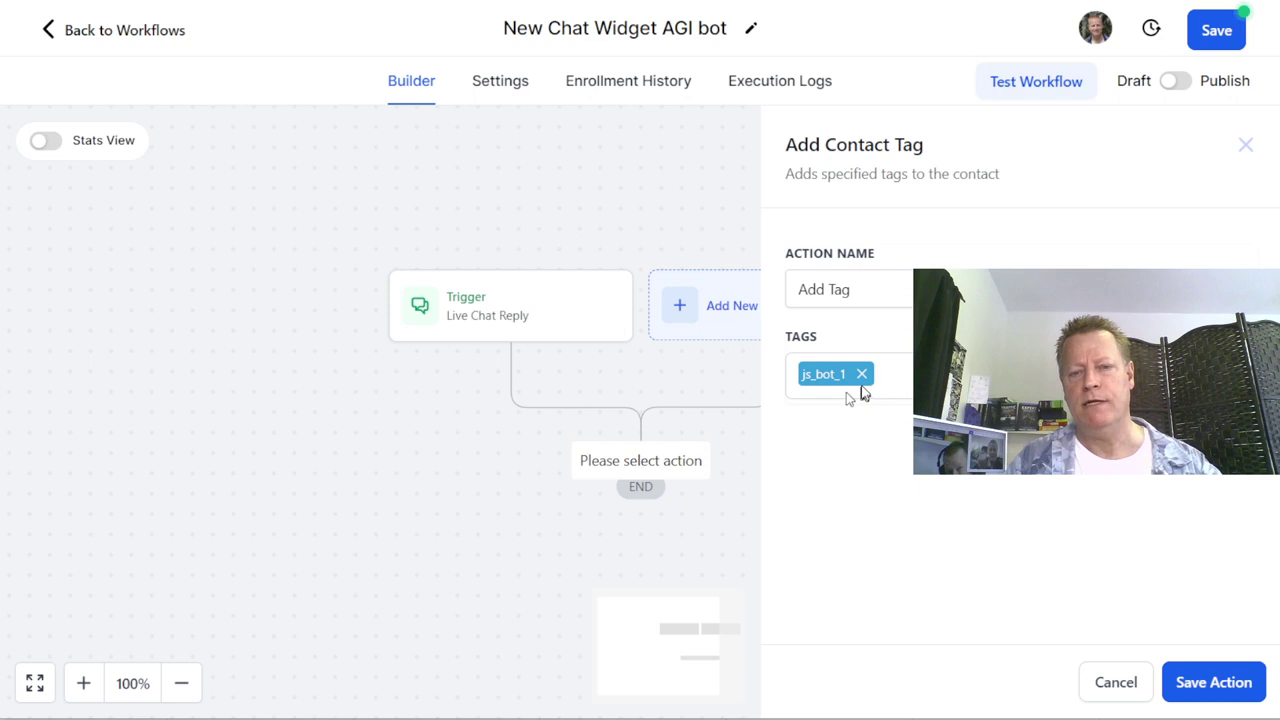
pyautogui.click(1205, 690)
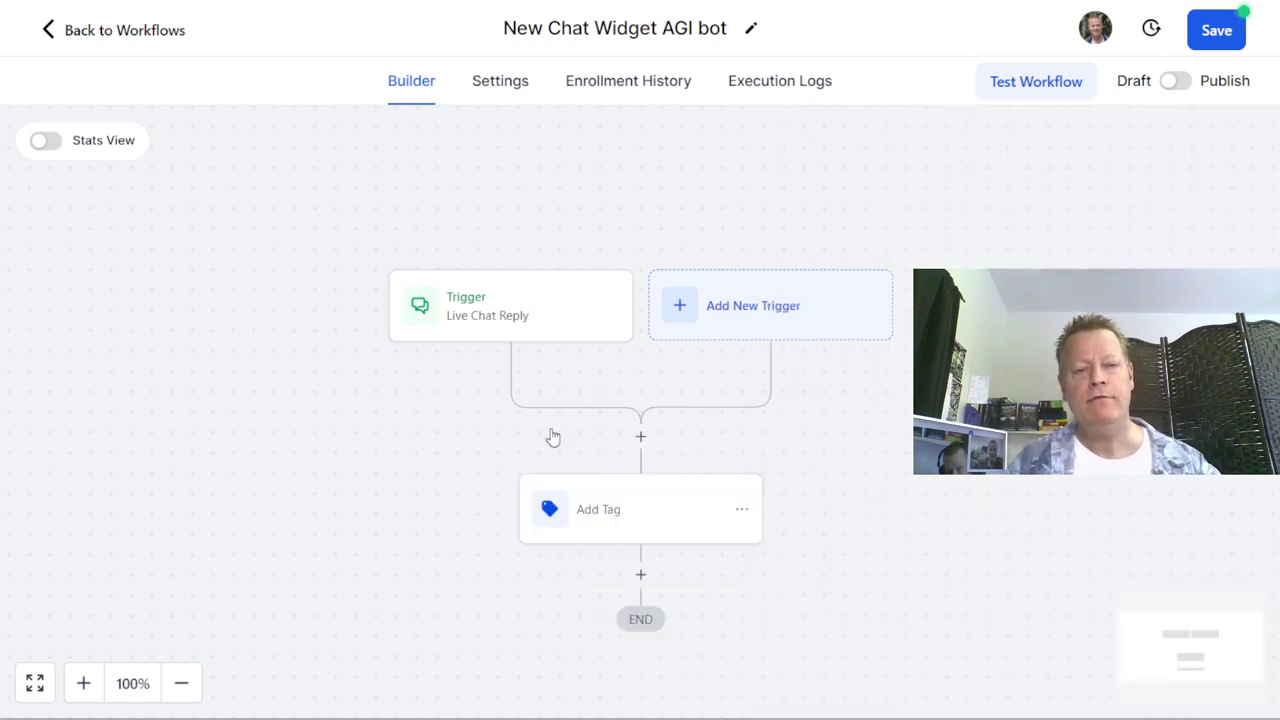
# - Rename the tag action "Add js_bot_1 Tag" and save the action
pyautogui.click(611, 520)
pyautogui.click(834, 289)
pyautogui.write('js_bot+1')
pyautogui.write('_1')
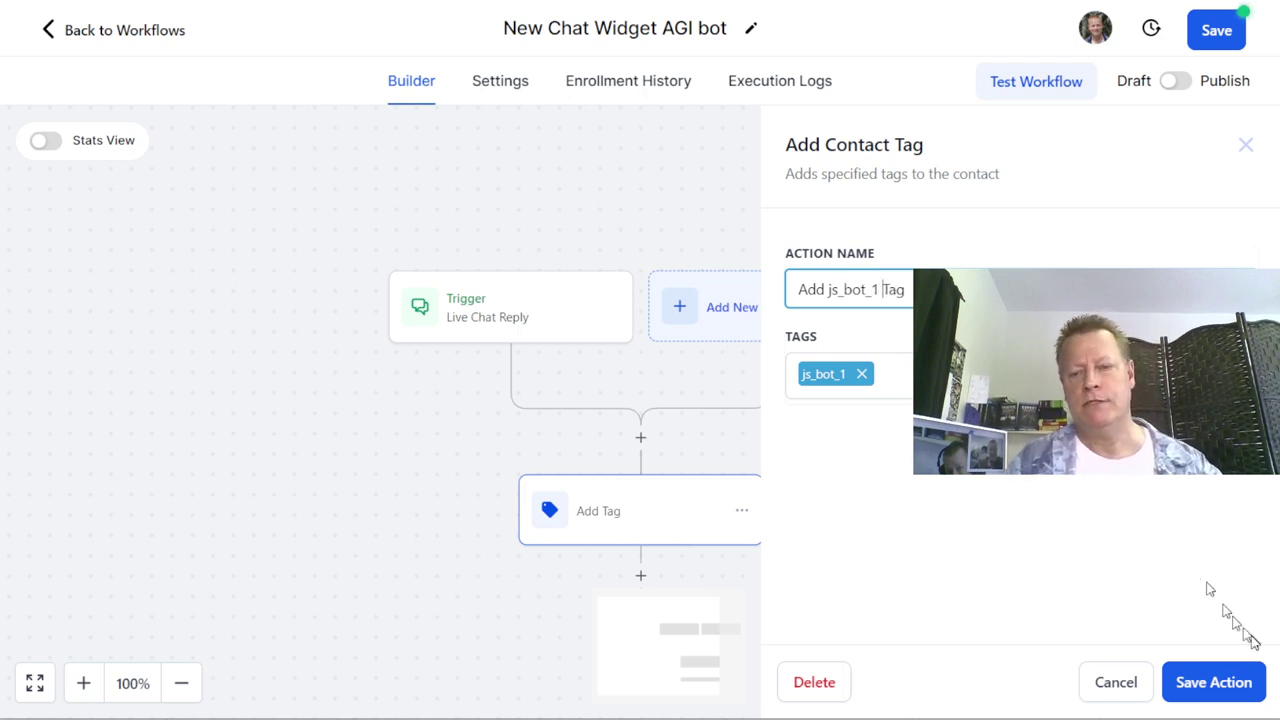
pyautogui.click(1229, 680)
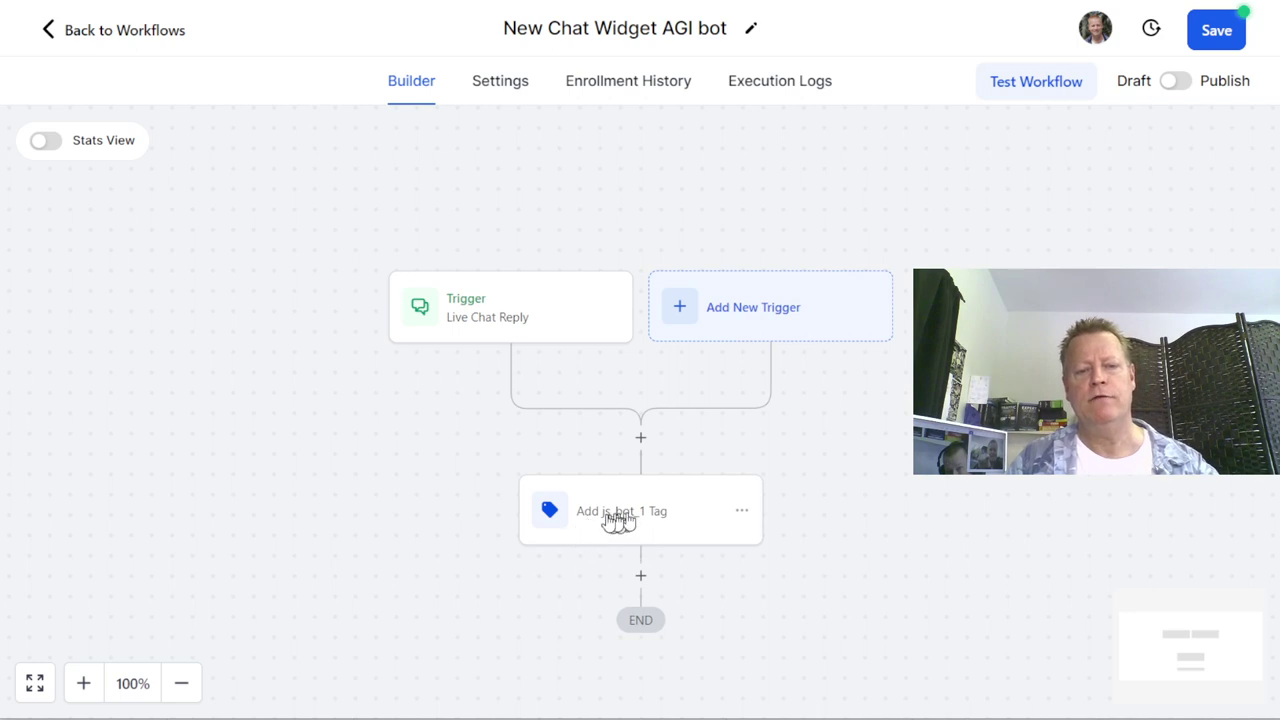
# - Save the New Chat Widget AGI bot workflow and dismiss the notification
pyautogui.scroll(-1, 640, 529)
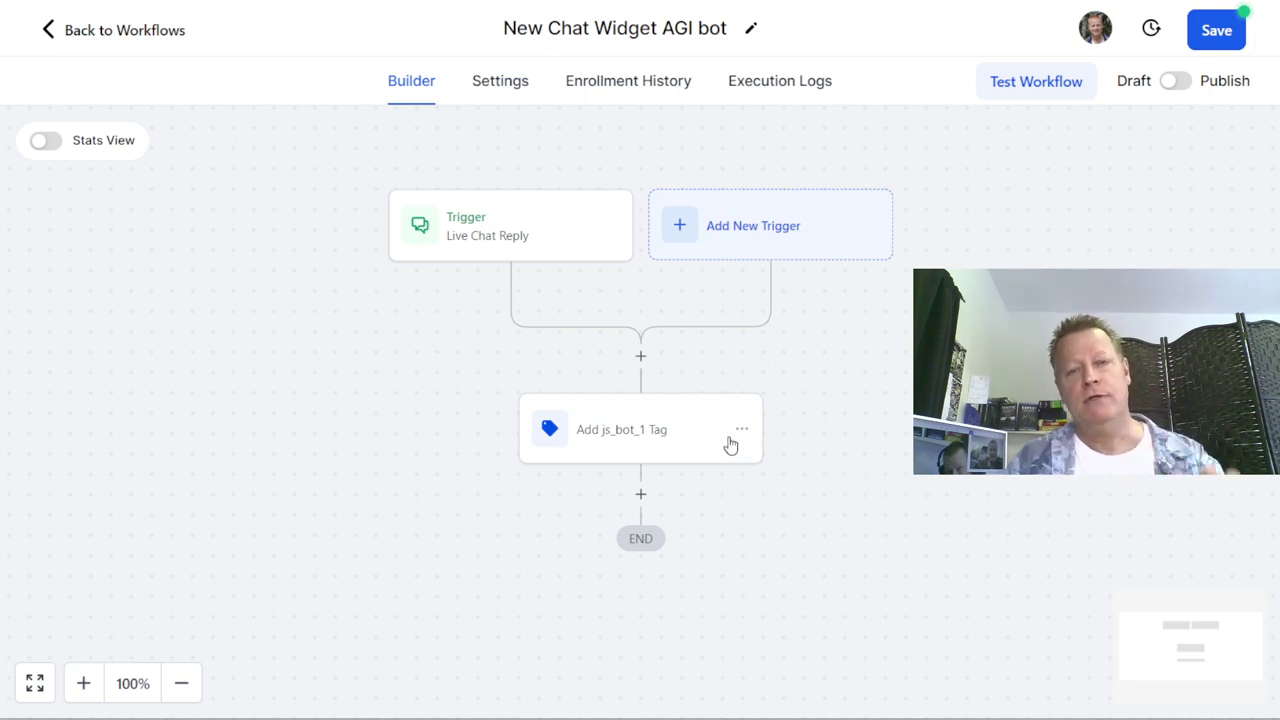
pyautogui.click(1212, 32)
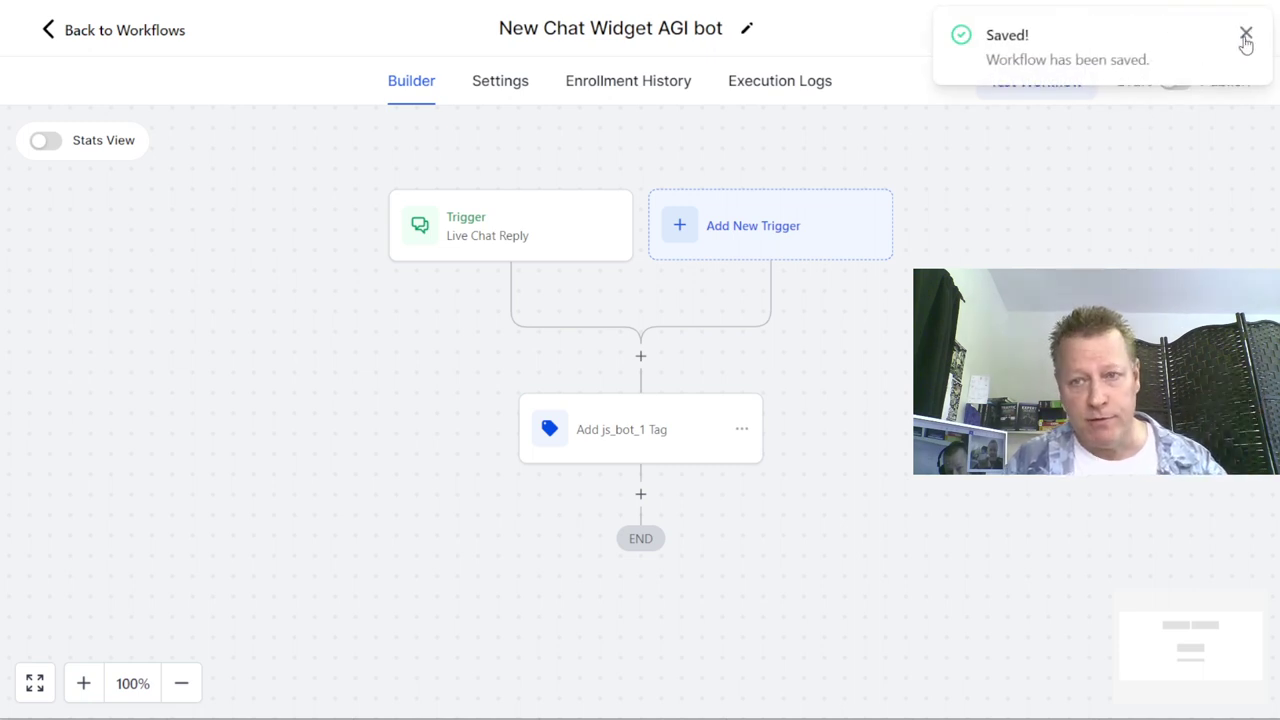
pyautogui.click(1248, 36)
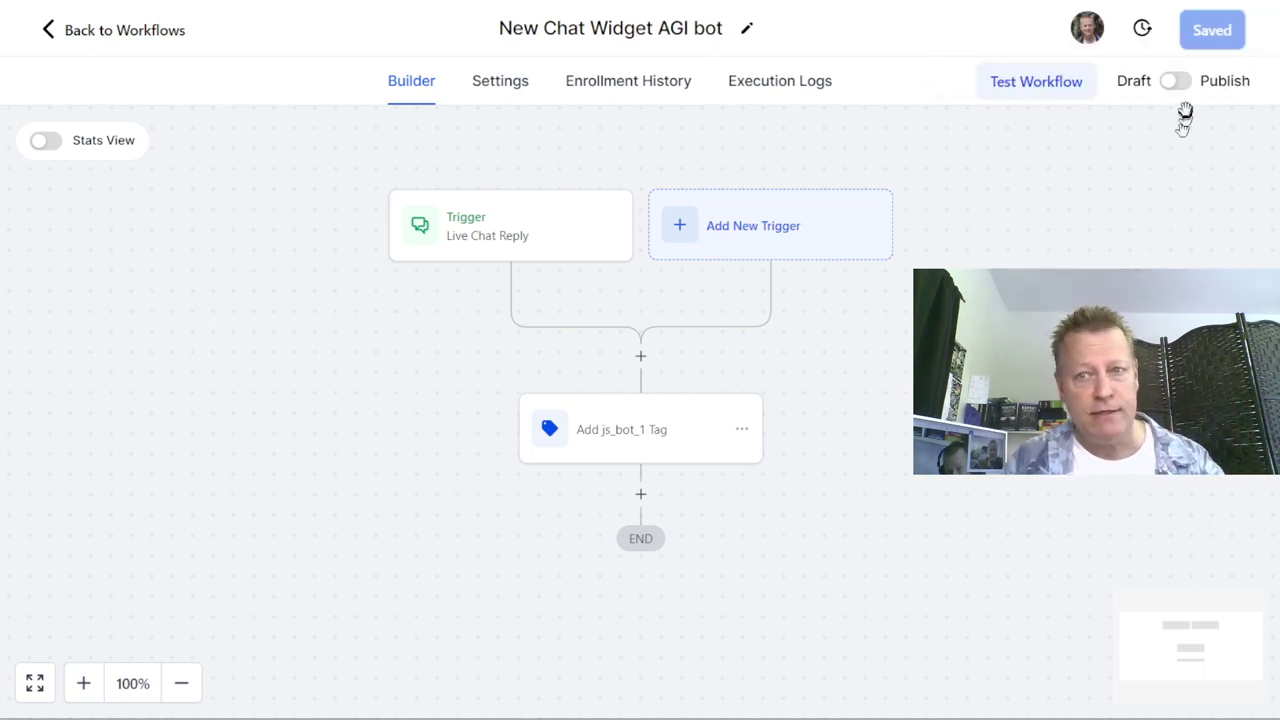
# - Switch the New Chat Widget AGI bot workflow from Draft to Publish and save the change
pyautogui.doubleClick(1213, 81)
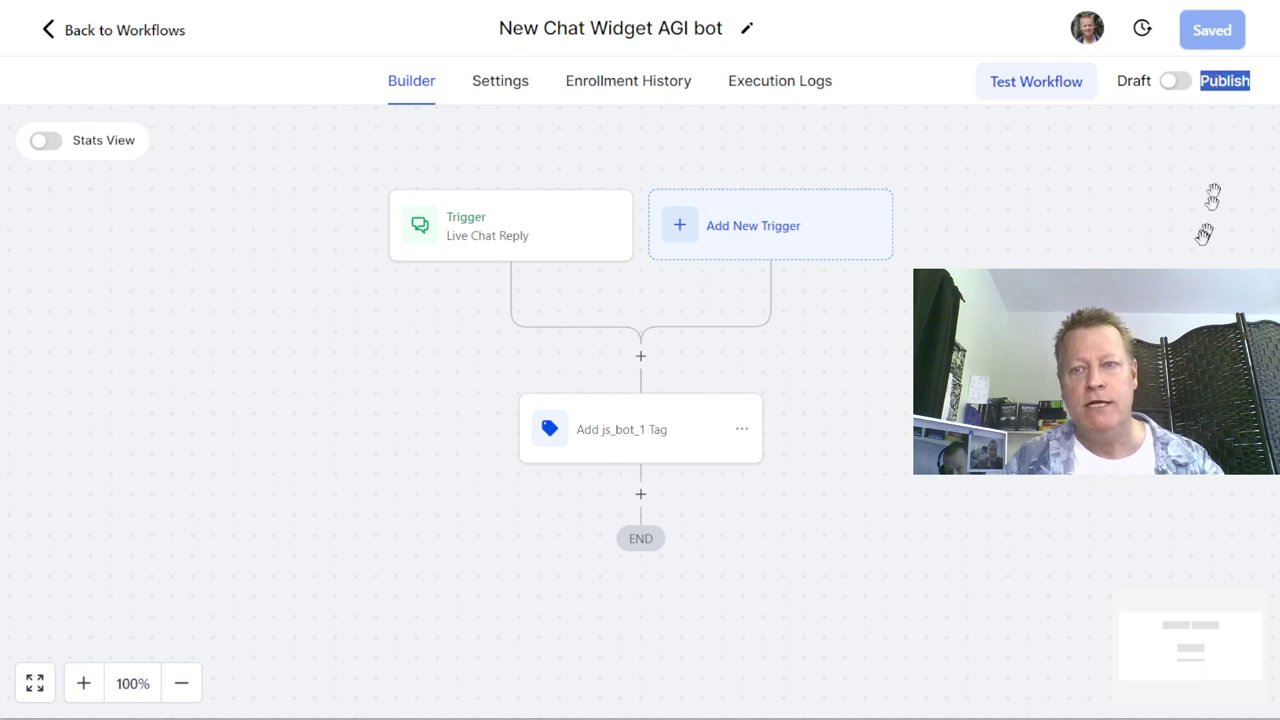
pyautogui.click(1174, 82)
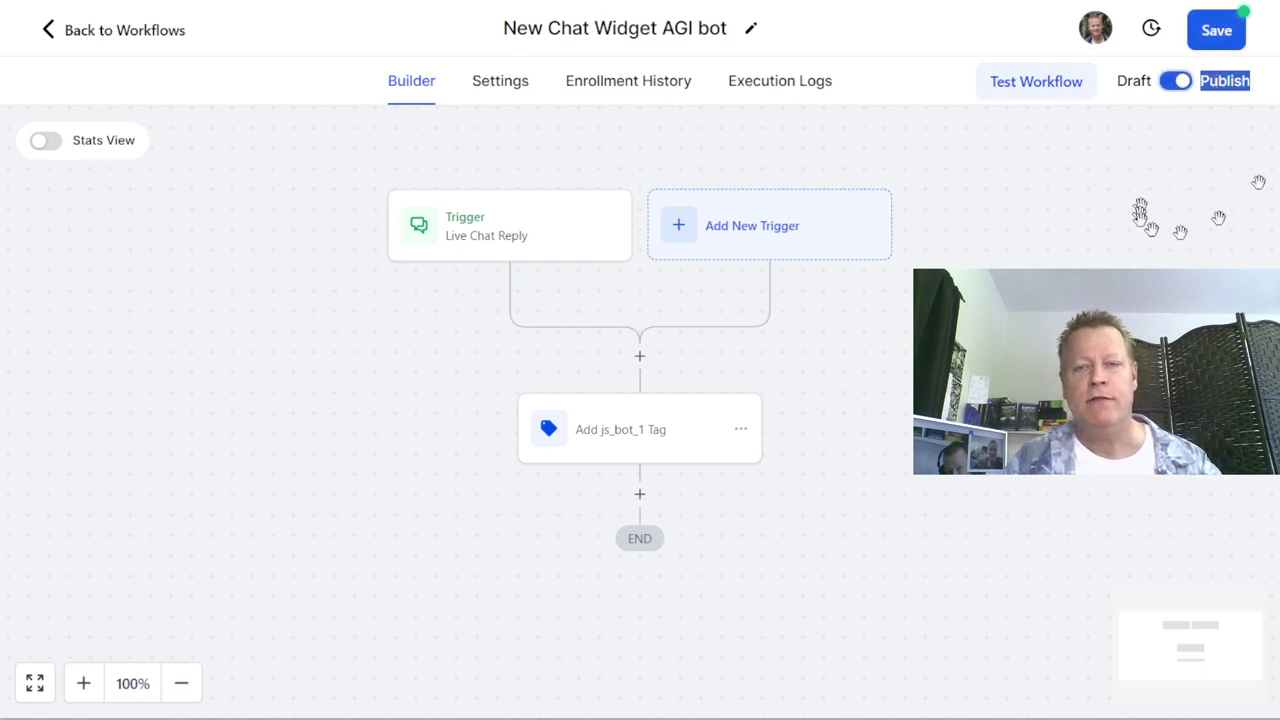
pyautogui.click(1217, 33)
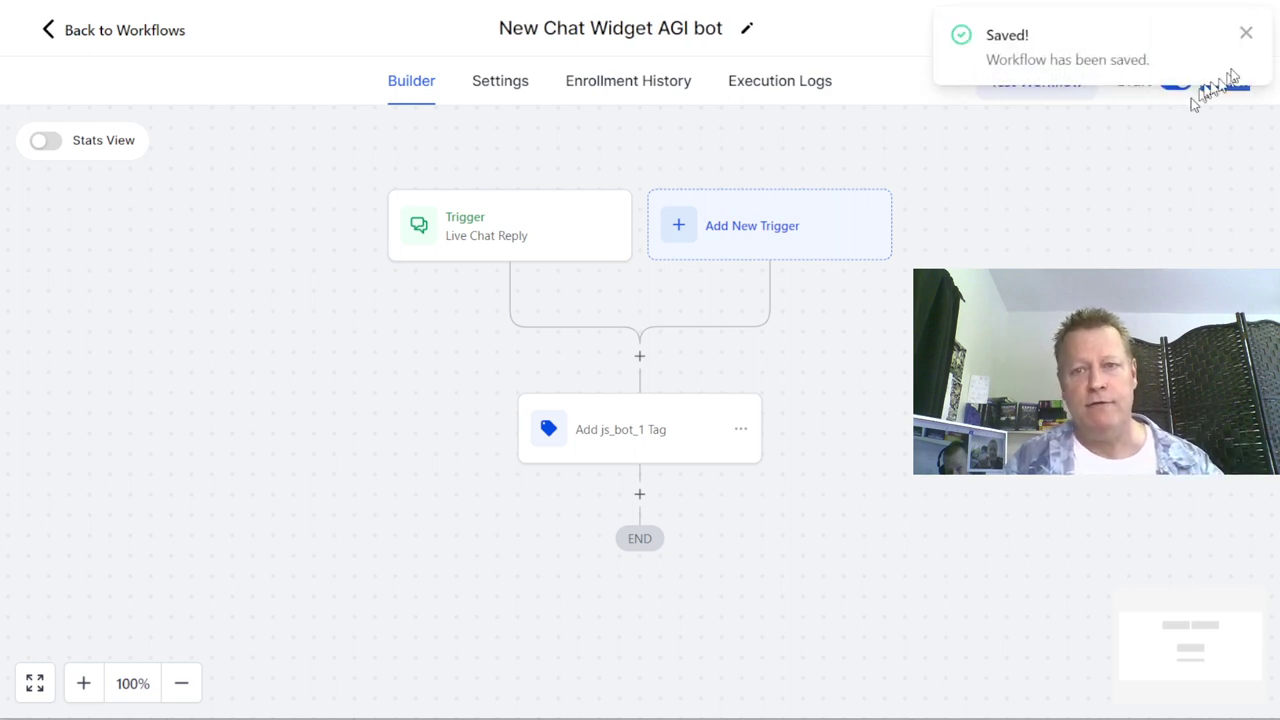
pyautogui.click(1245, 33)
# - Open the Chat Widget Message workflow from the workflow list, set it to Draft, save it and return to the list
pyautogui.click(100, 40)
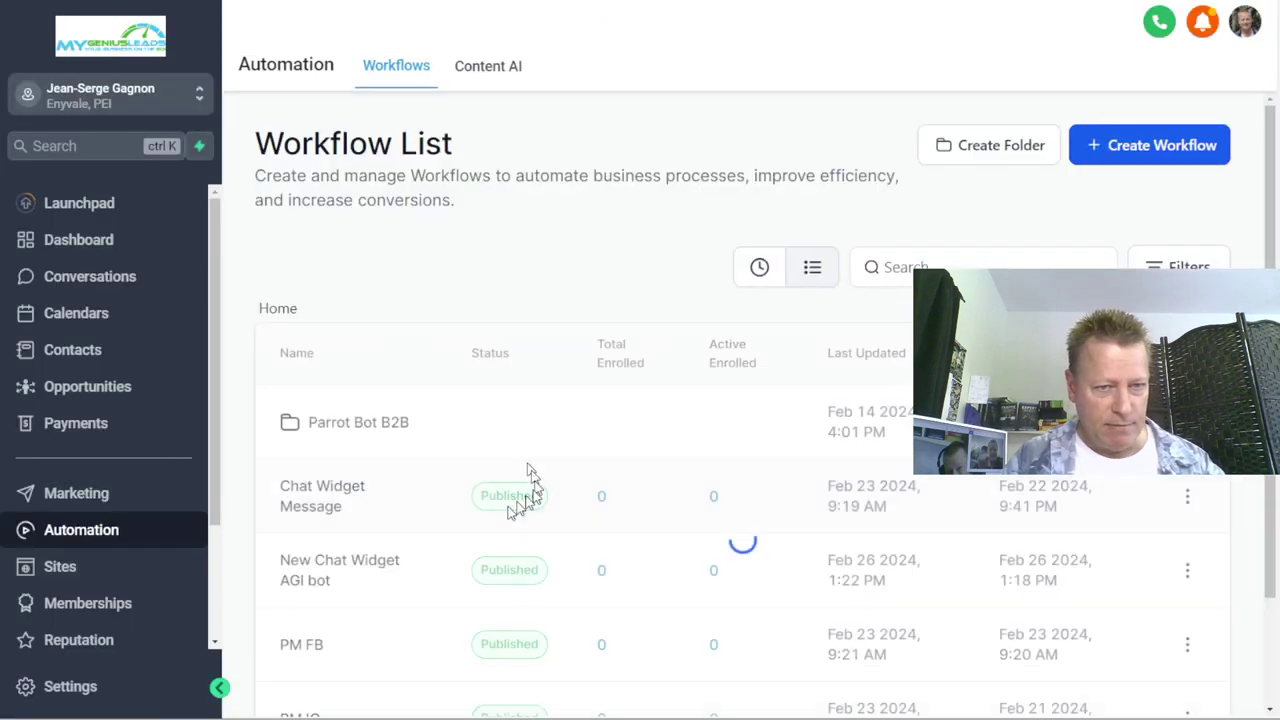
pyautogui.scroll(-2, 480, 475)
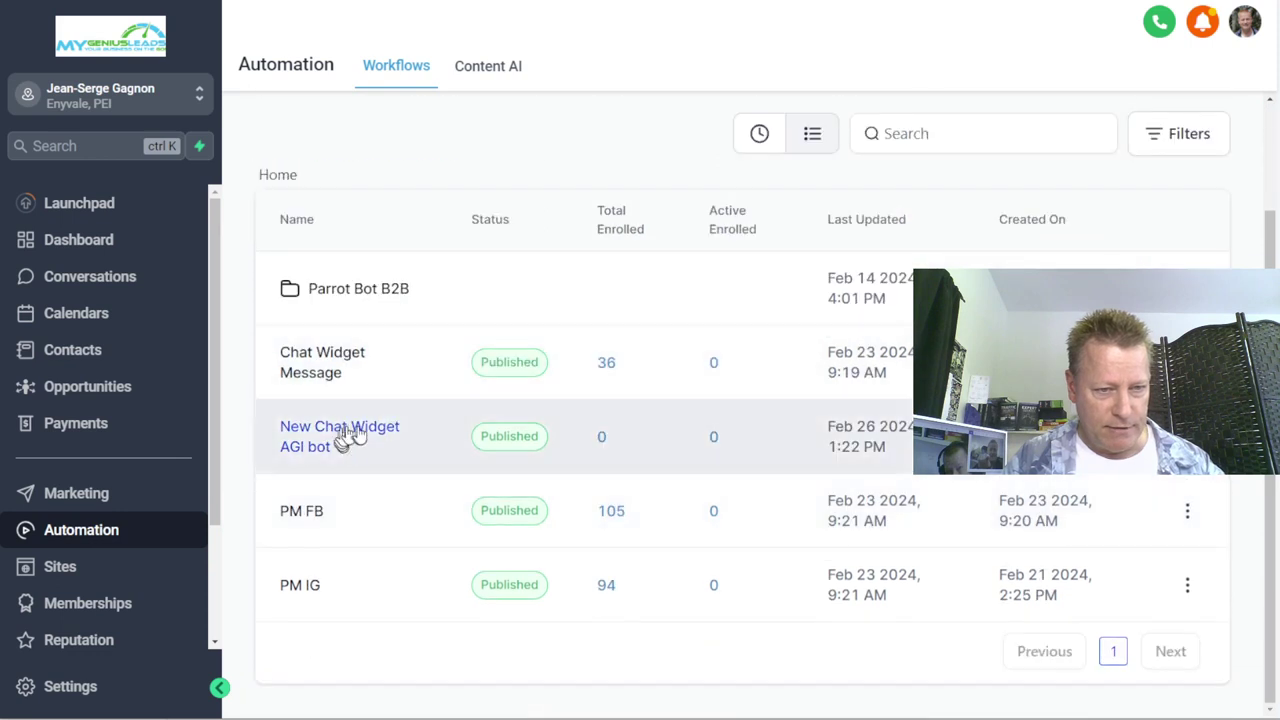
pyautogui.click(343, 356)
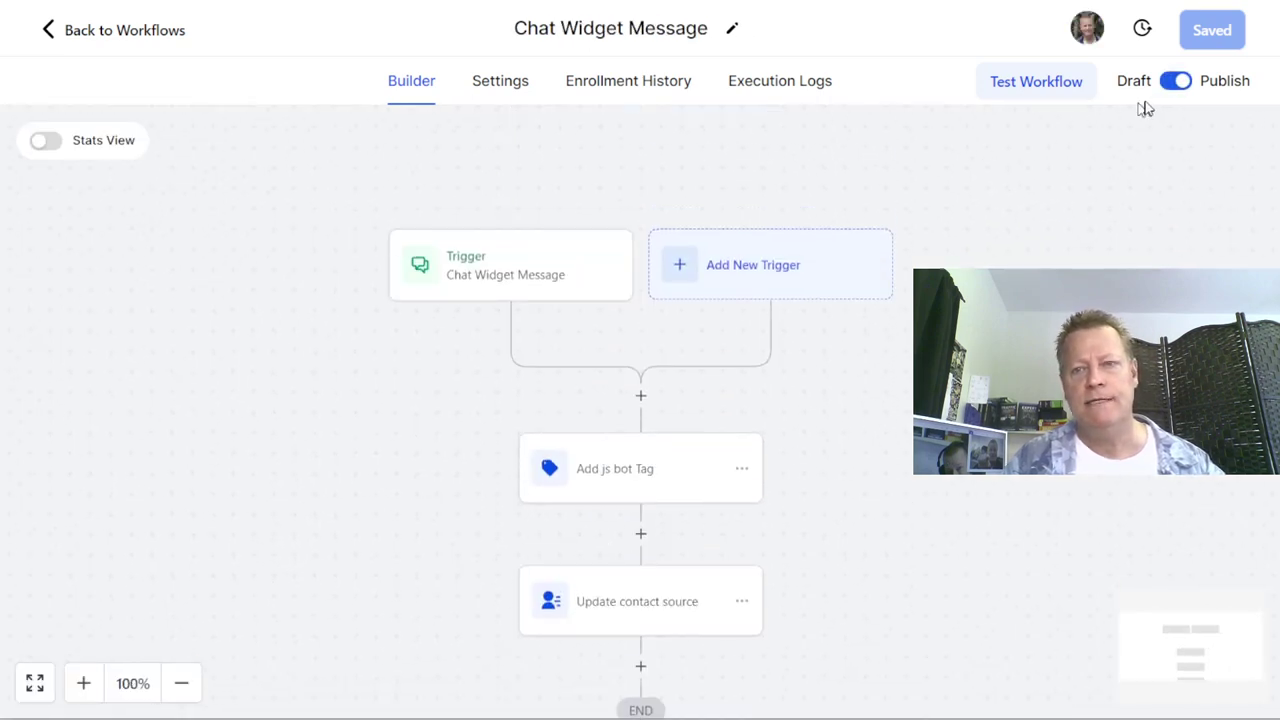
pyautogui.click(1173, 82)
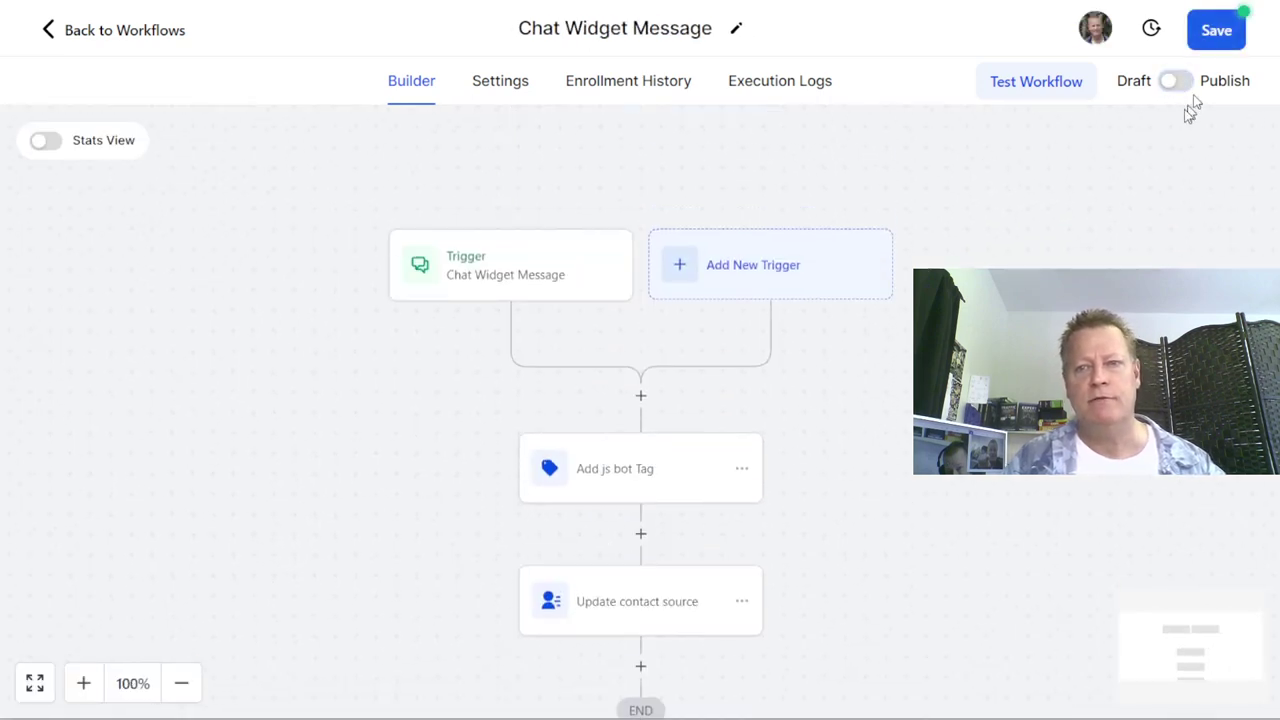
pyautogui.click(1216, 32)
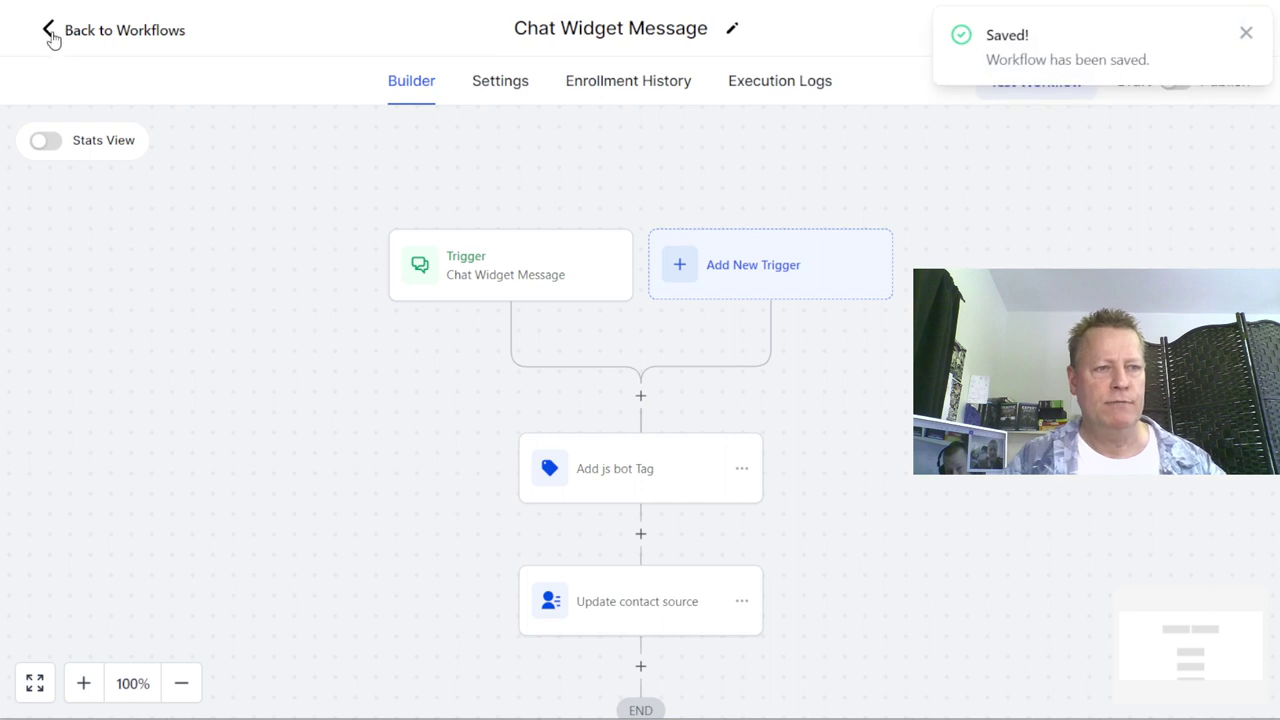
pyautogui.click(52, 33)
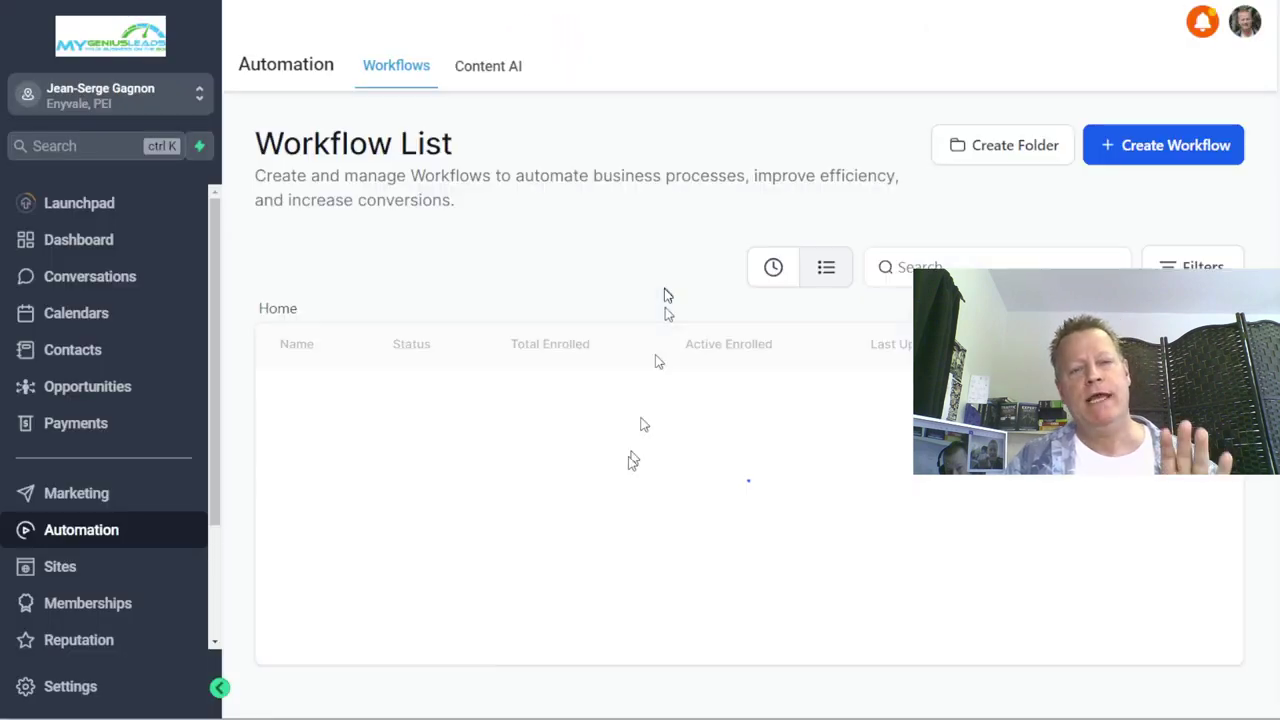
pyautogui.scroll(-1, 350, 512)
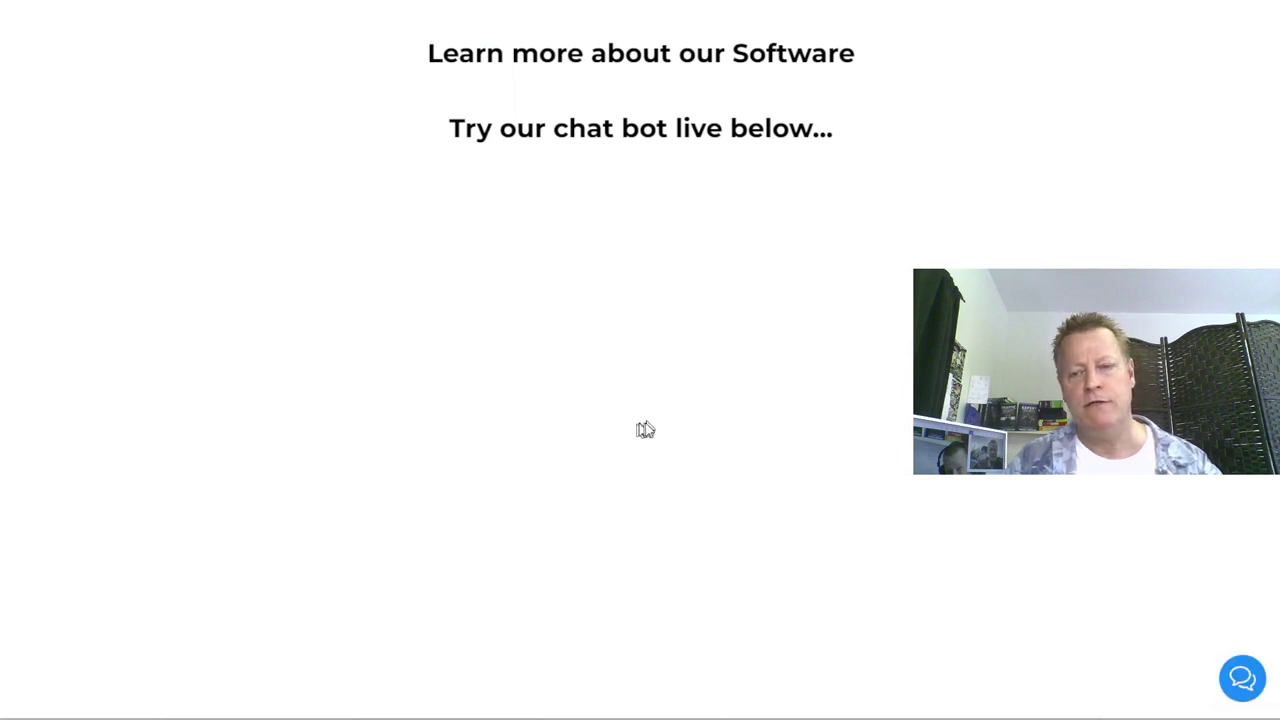
# - Open the chat widget on the live web page and send the test message "hi"
pyautogui.click(1242, 678)
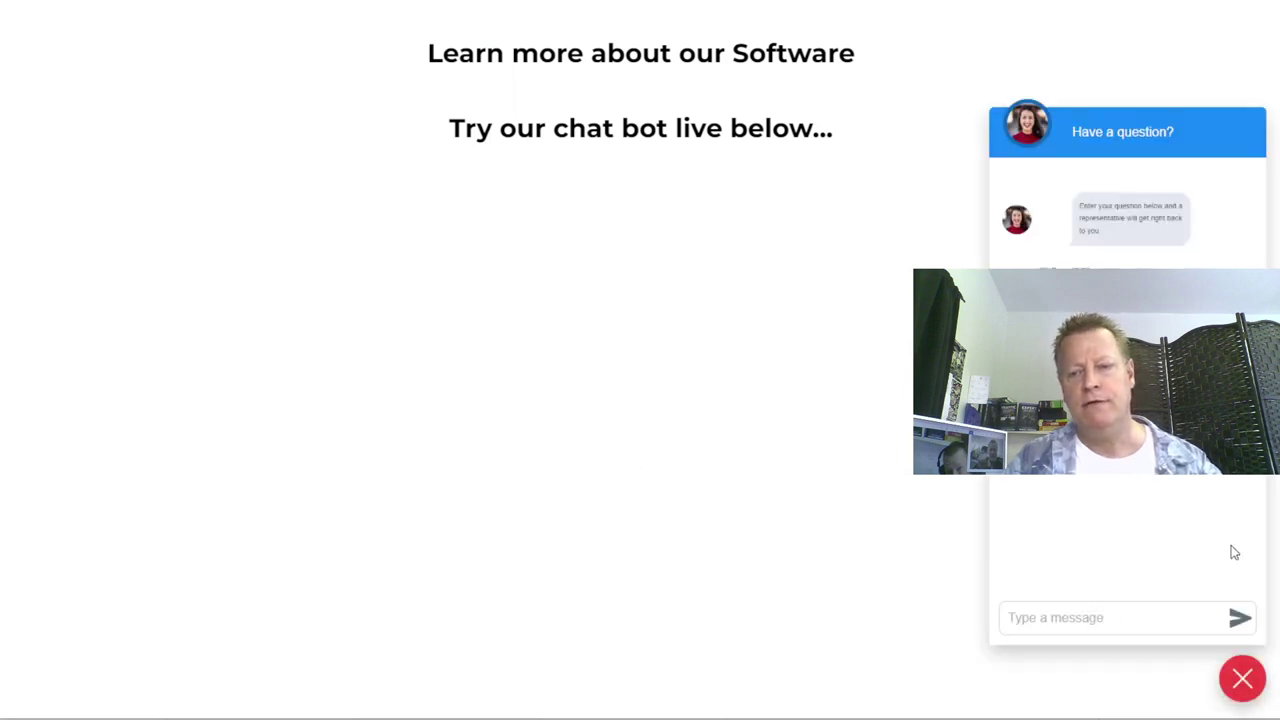
pyautogui.click(1100, 618)
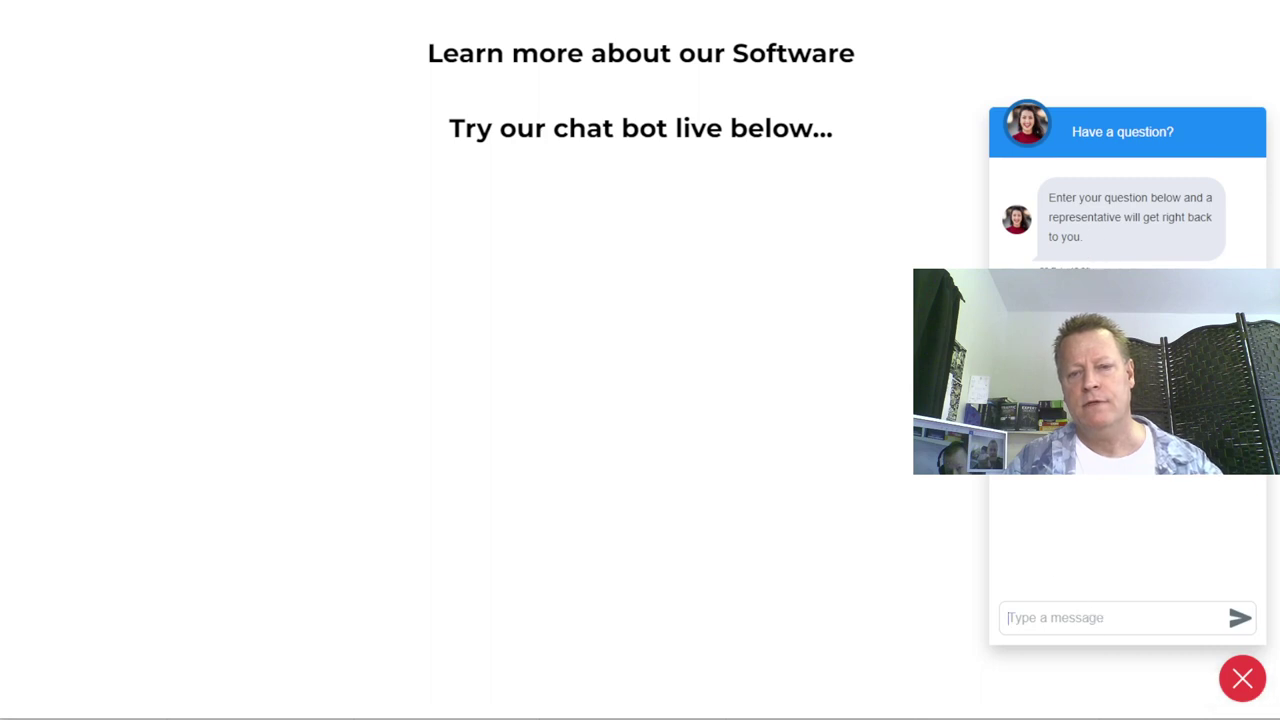
pyautogui.write('hi')
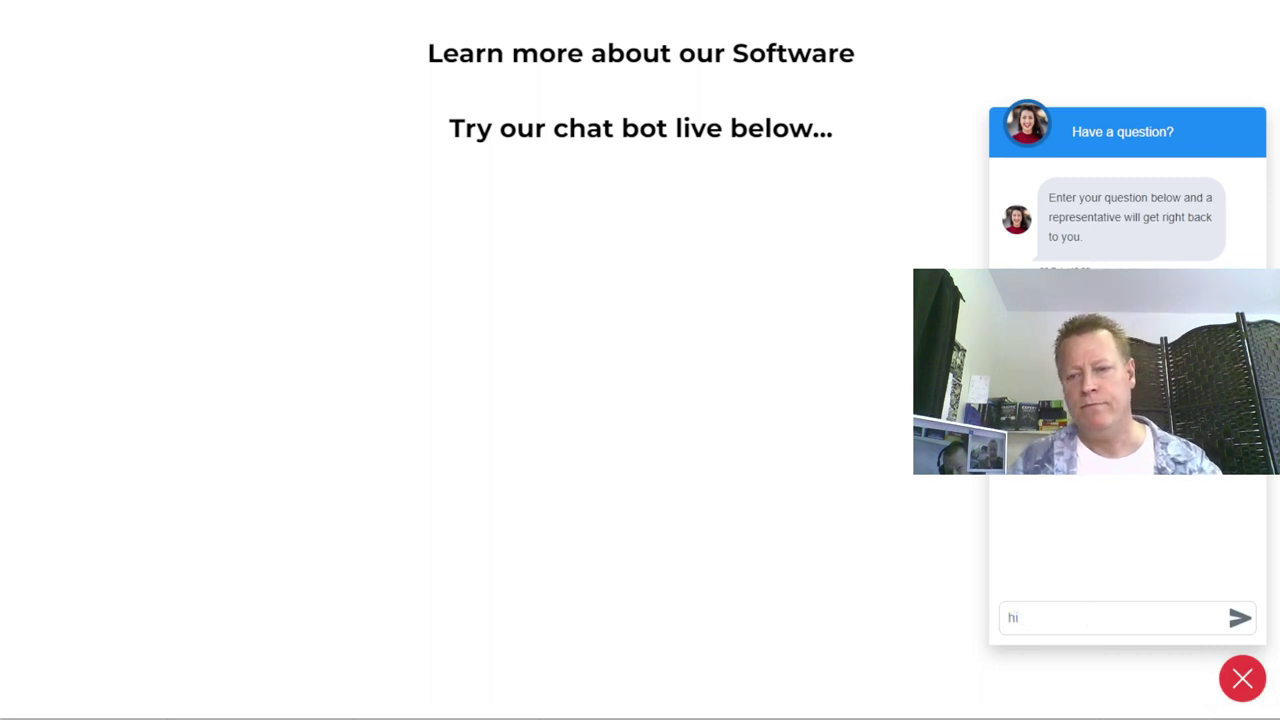
pyautogui.click(1240, 619)
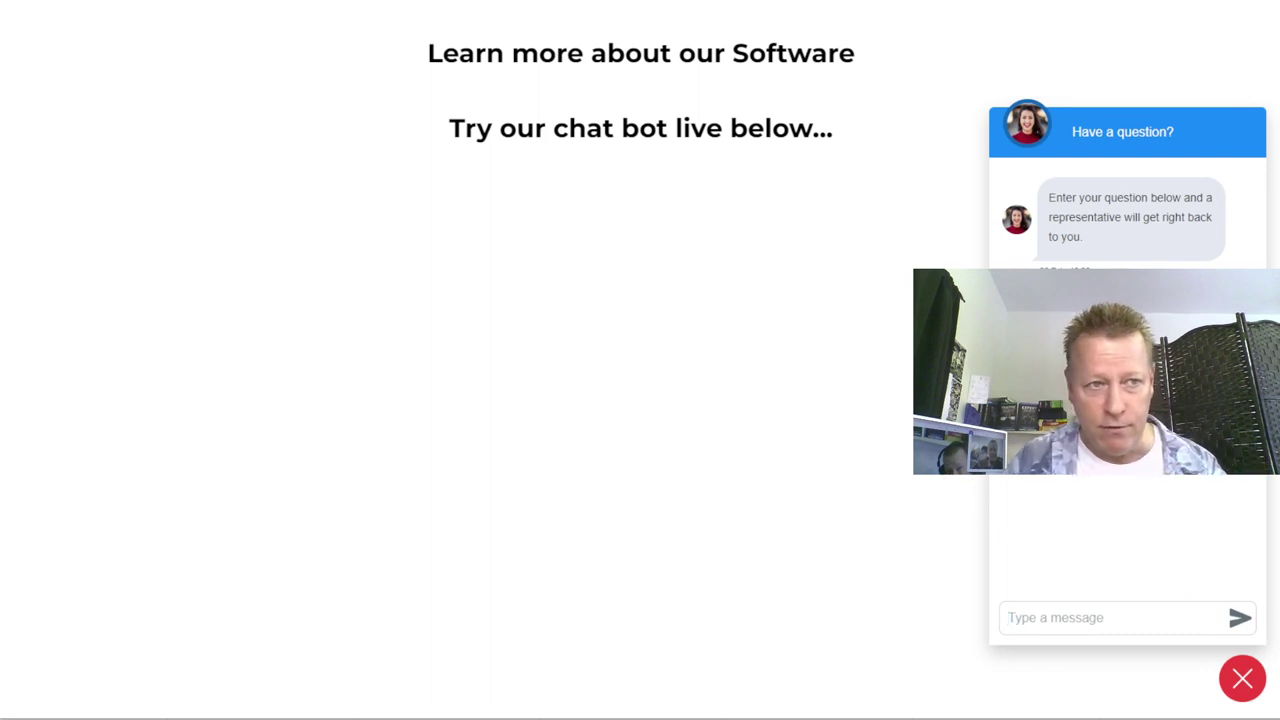
# - Switch back to the workflow list and check the enrollment history of the New Chat Widget AGI bot workflow
pyautogui.hotkey('ctrl', 'Tab')
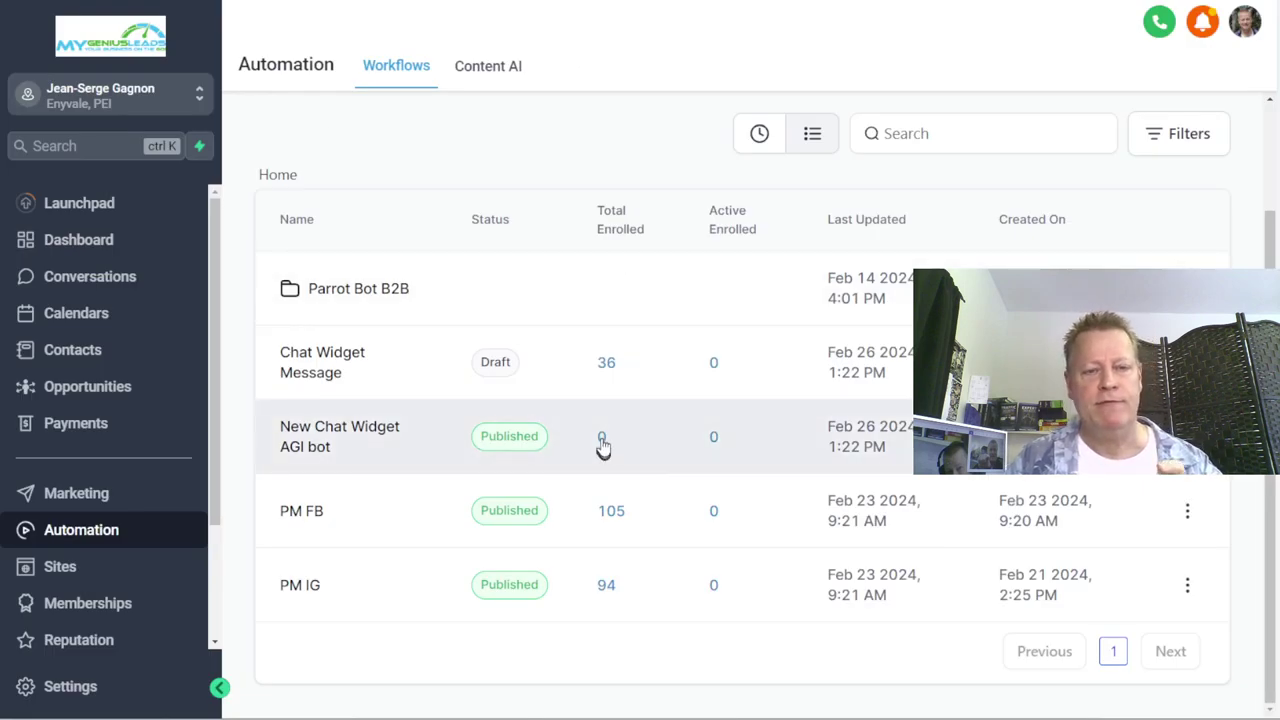
pyautogui.click(603, 440)
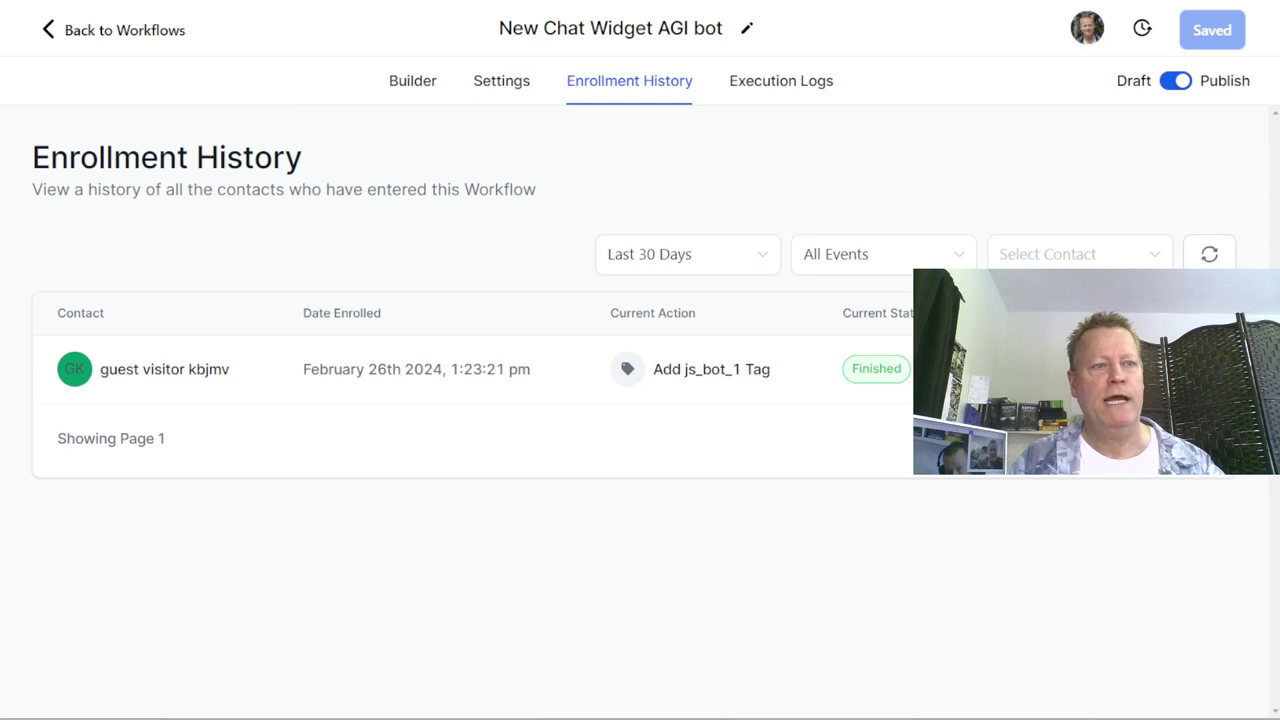
pyautogui.click(84, 24)
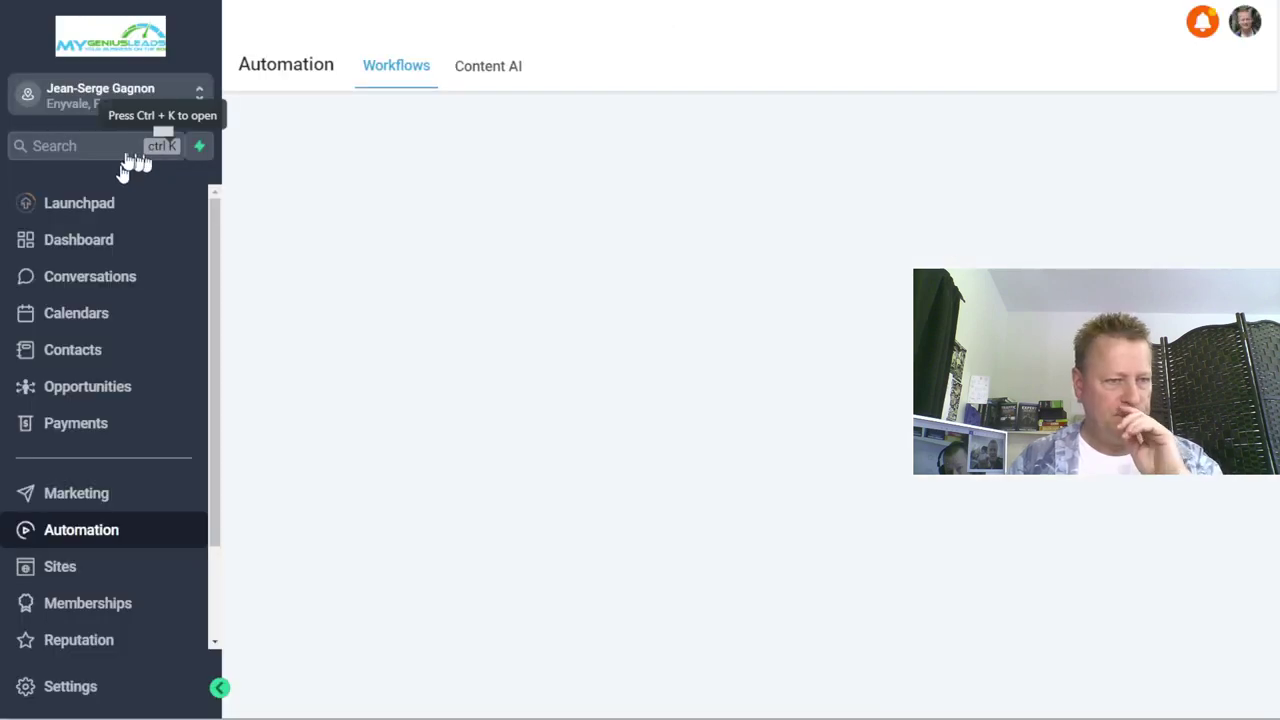
# - Open Genius Pro Assistant and review the newest guest visitor's conversation in the logs to check the bot's reply to "hi"
pyautogui.scroll(-3, 92, 300)
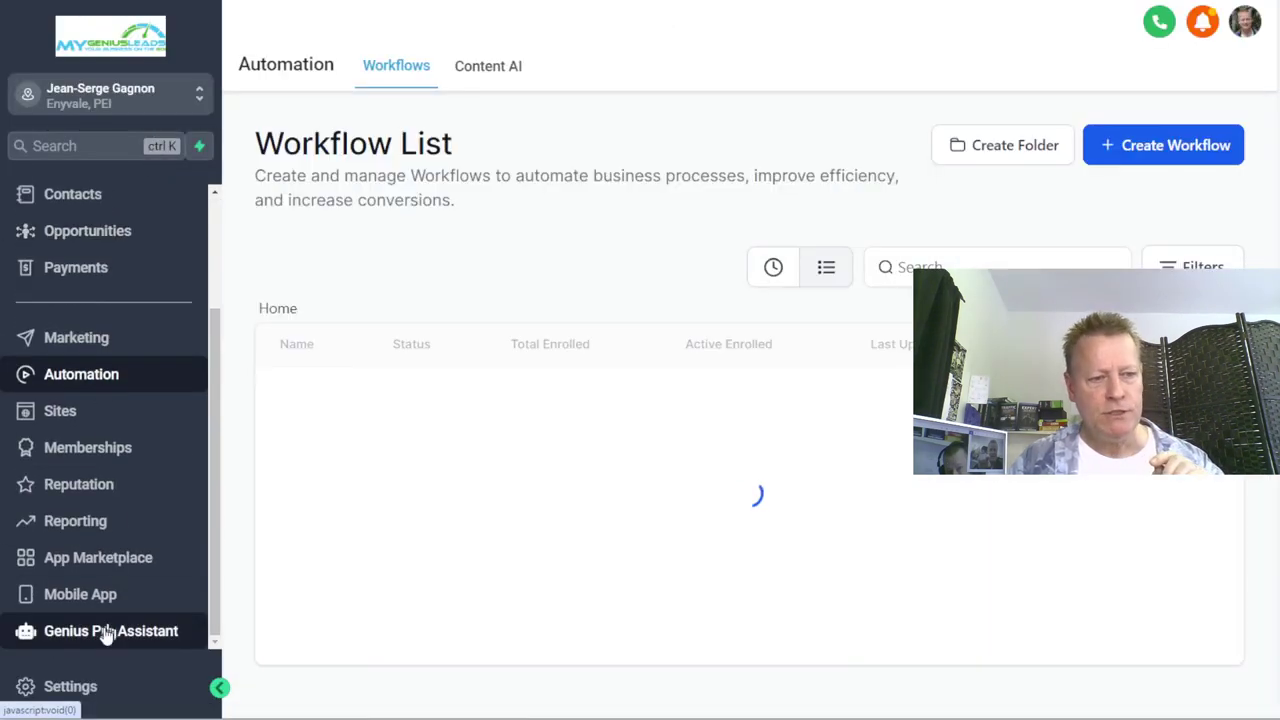
pyautogui.click(108, 631)
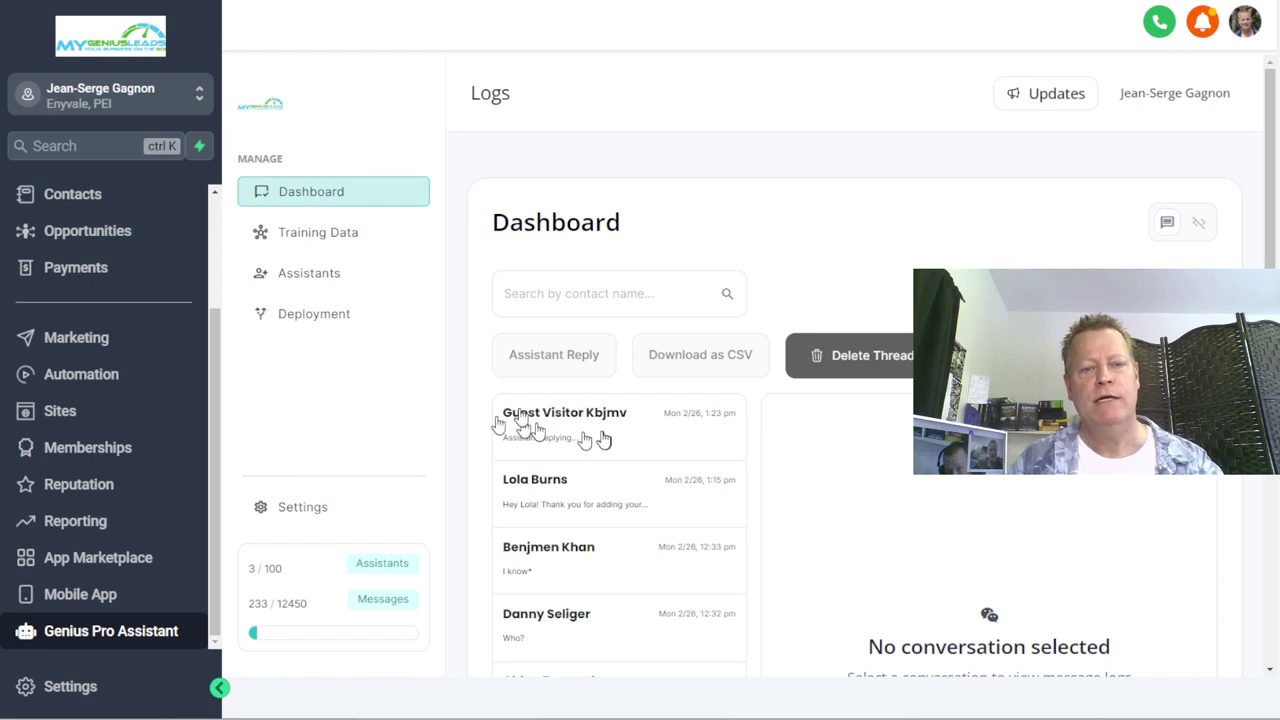
pyautogui.click(703, 432)
pyautogui.scroll(-4, 900, 470)
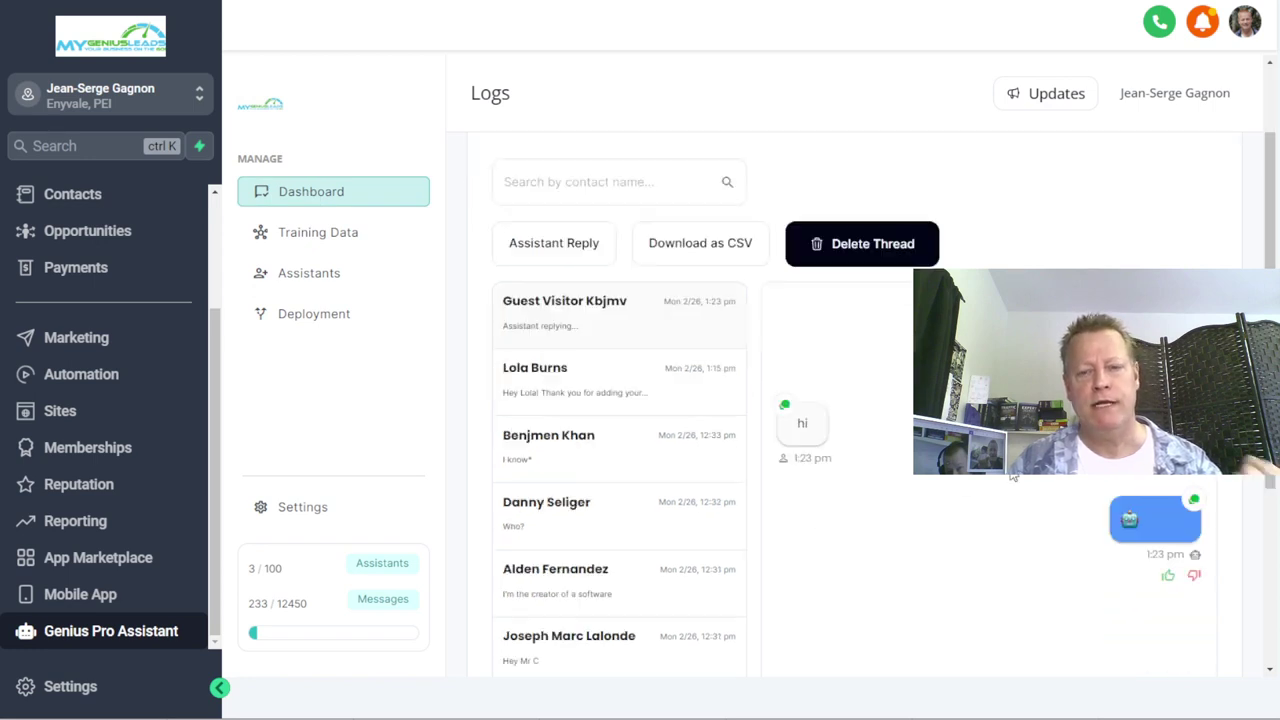
pyautogui.scroll(3, 850, 400)
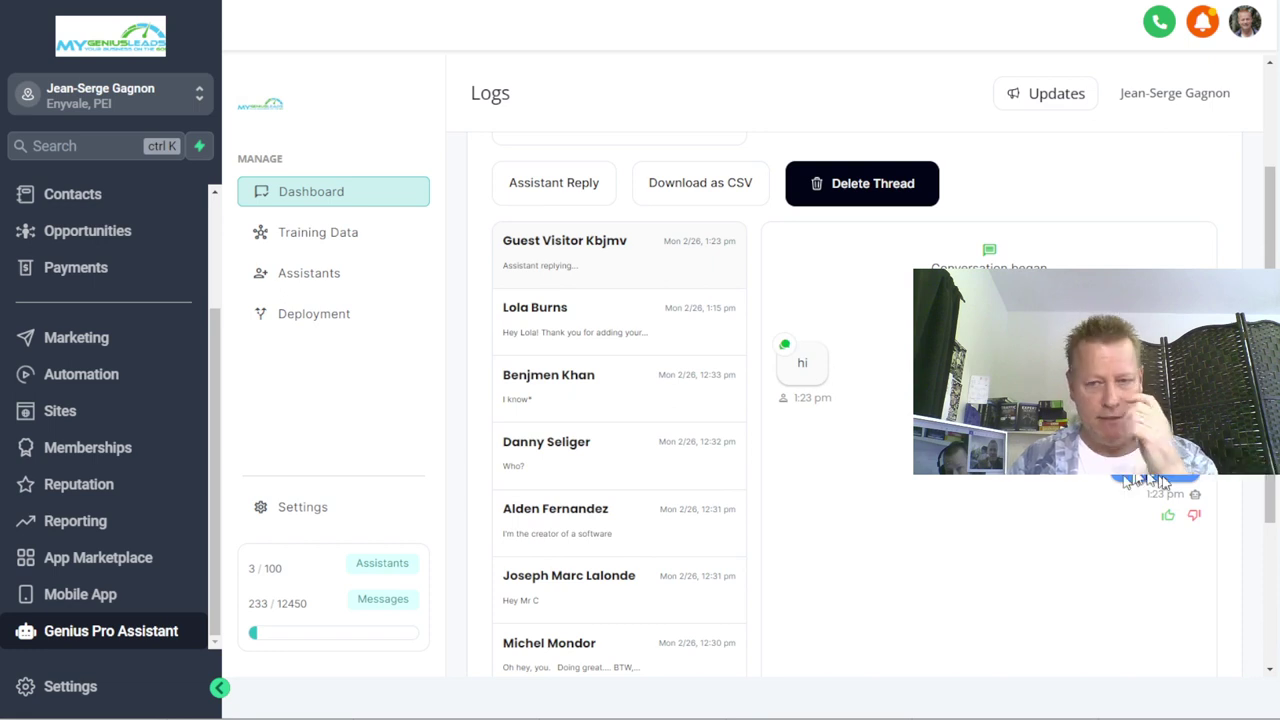
pyautogui.scroll(-3, 887, 397)
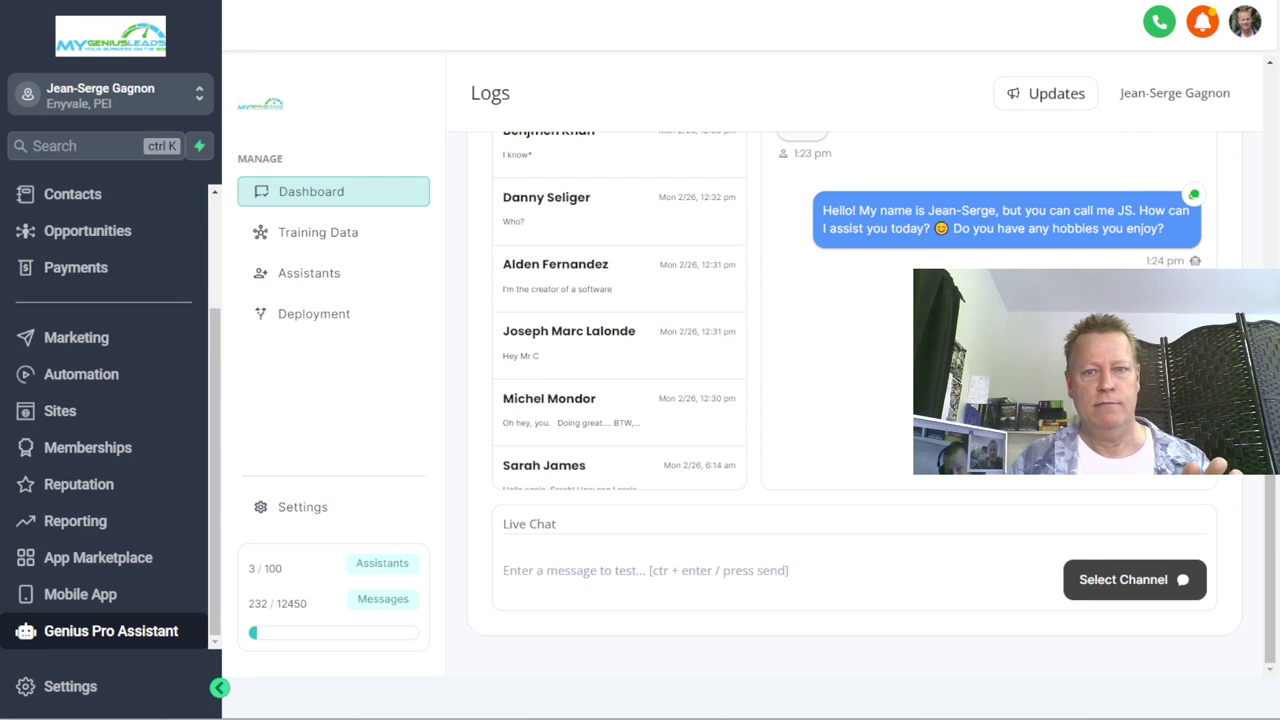
pyautogui.scroll(3, 872, 397)
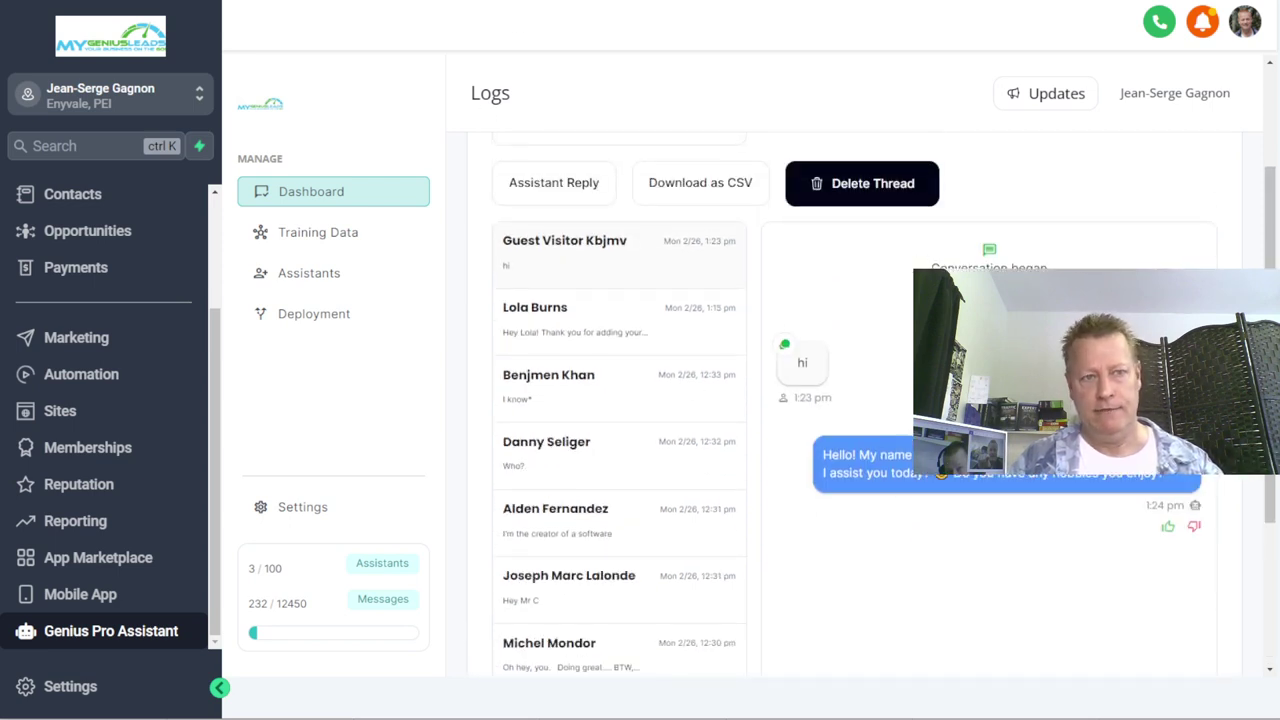
# - Return to the live chat bot web page and send the reply "I love photography and wild flowers" in the chat
pyautogui.click(386, 2)
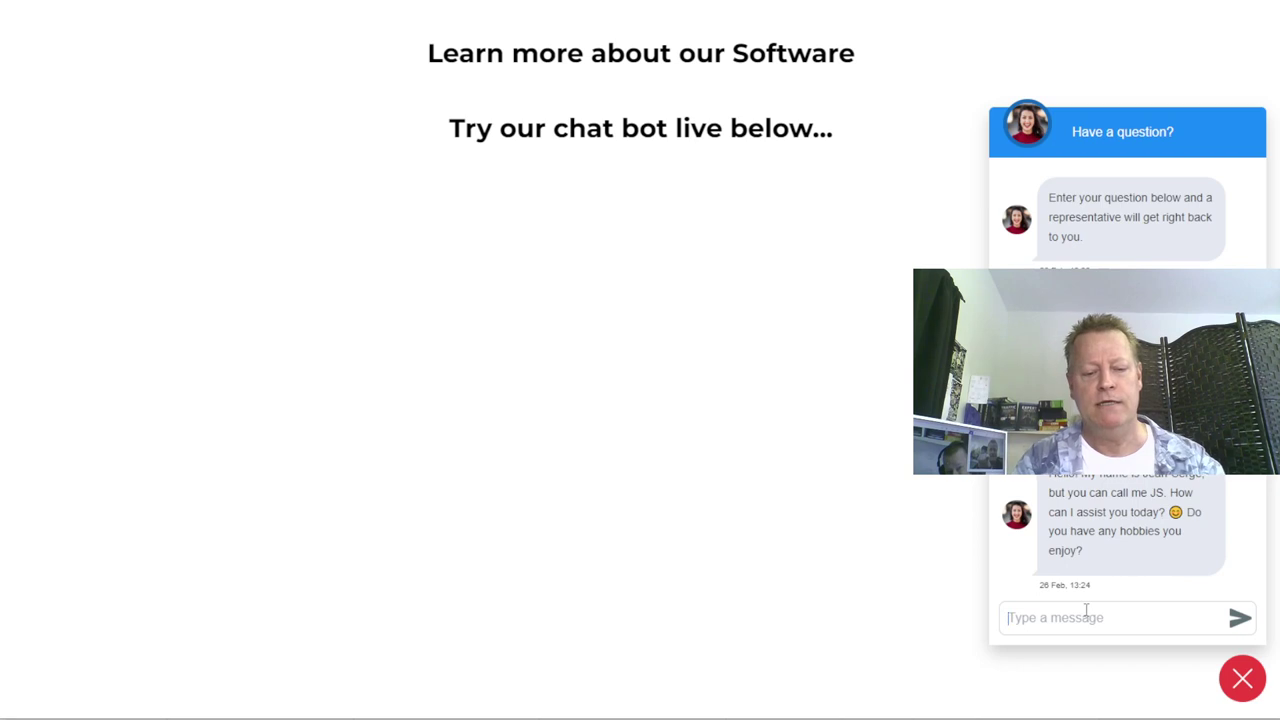
pyautogui.write('I love photography and wild flowers')
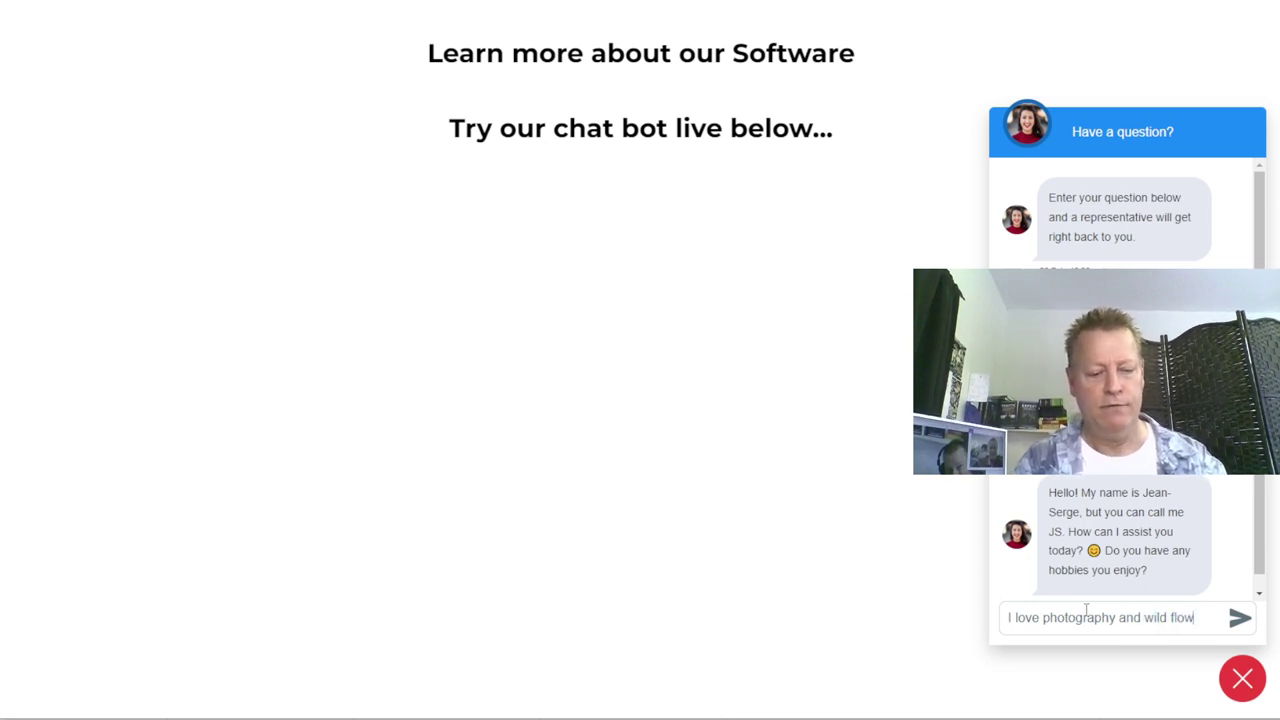
pyautogui.press('Return')
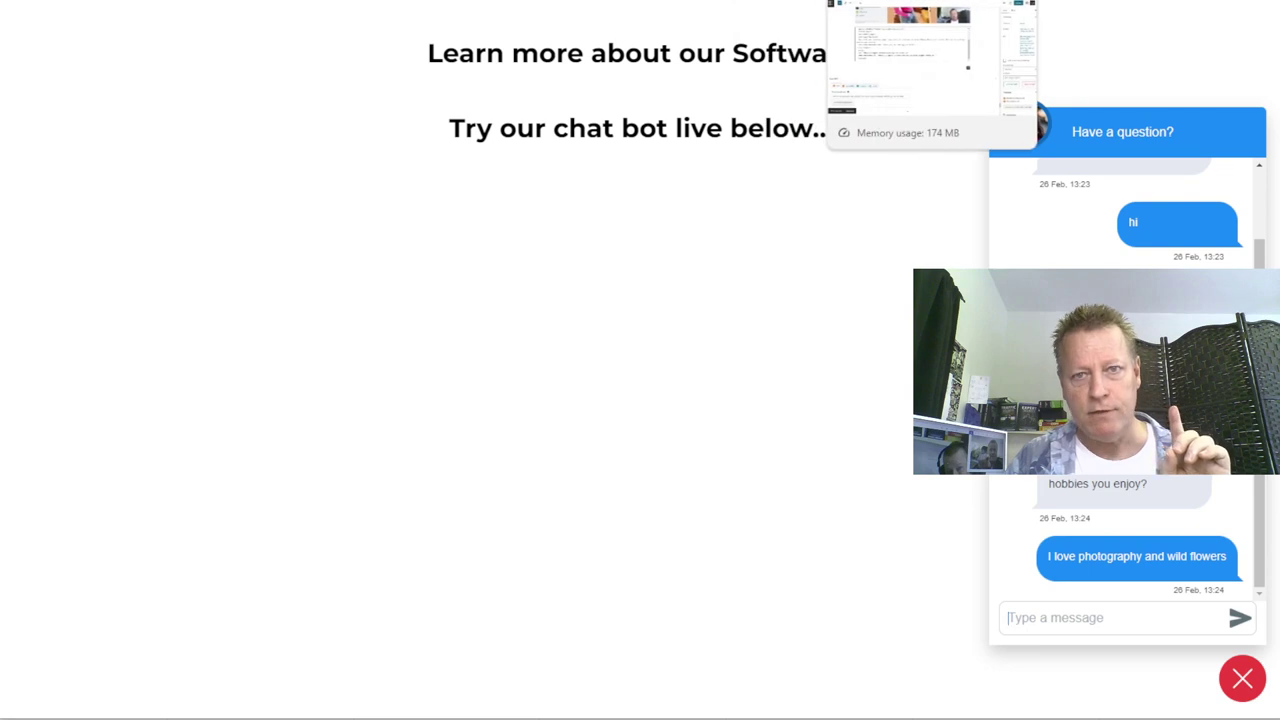
# - Switch to the published blog post, dismiss the MyConversioBot popup and open the blue chat widget
pyautogui.click(850, 3)
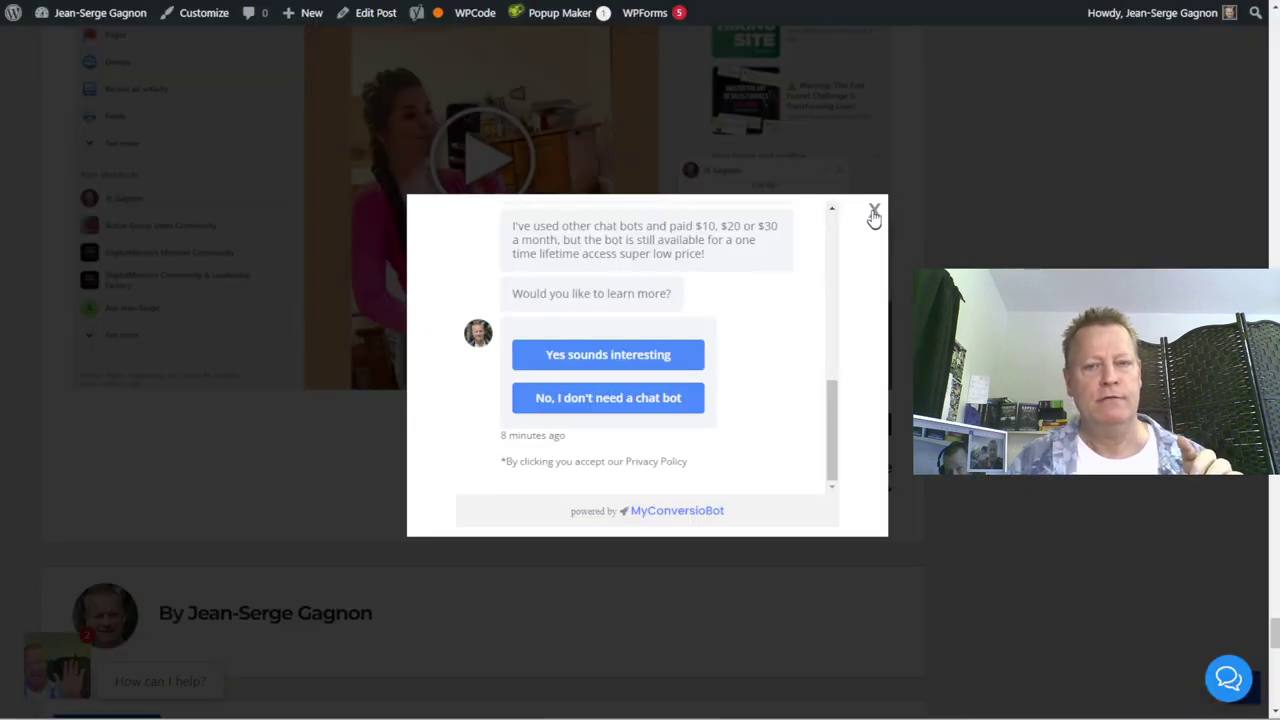
pyautogui.click(874, 212)
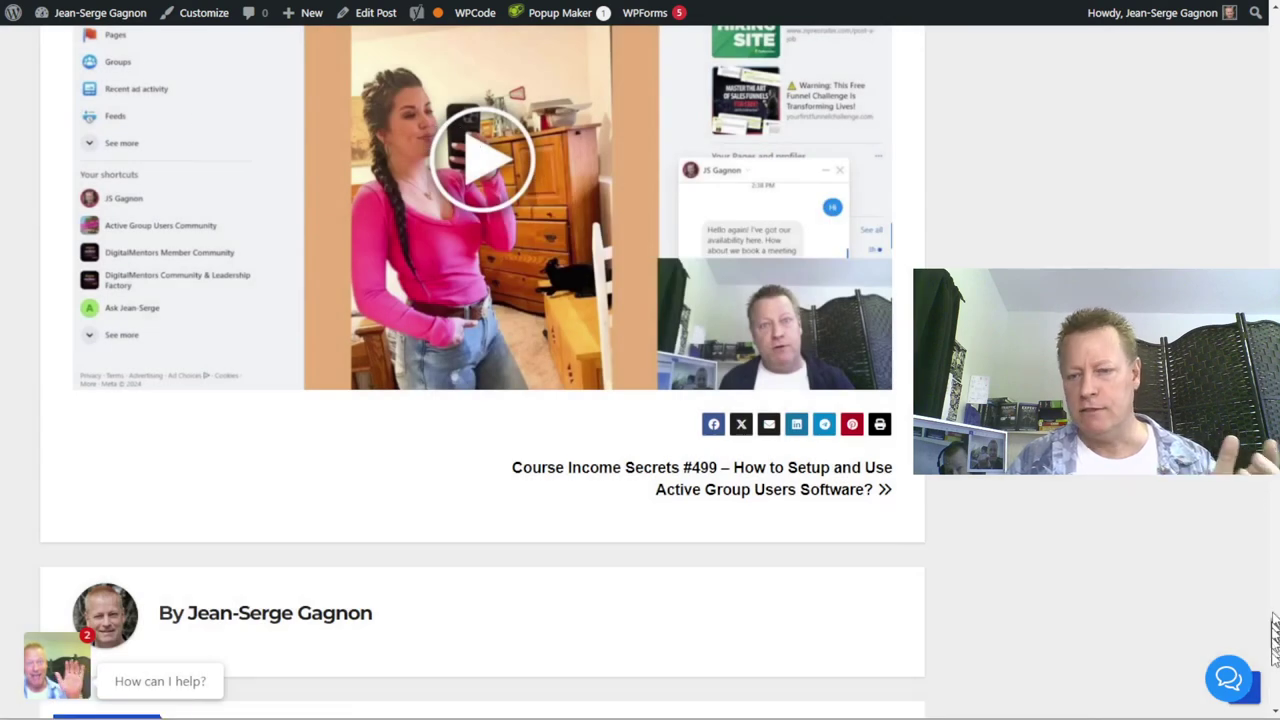
pyautogui.click(1228, 679)
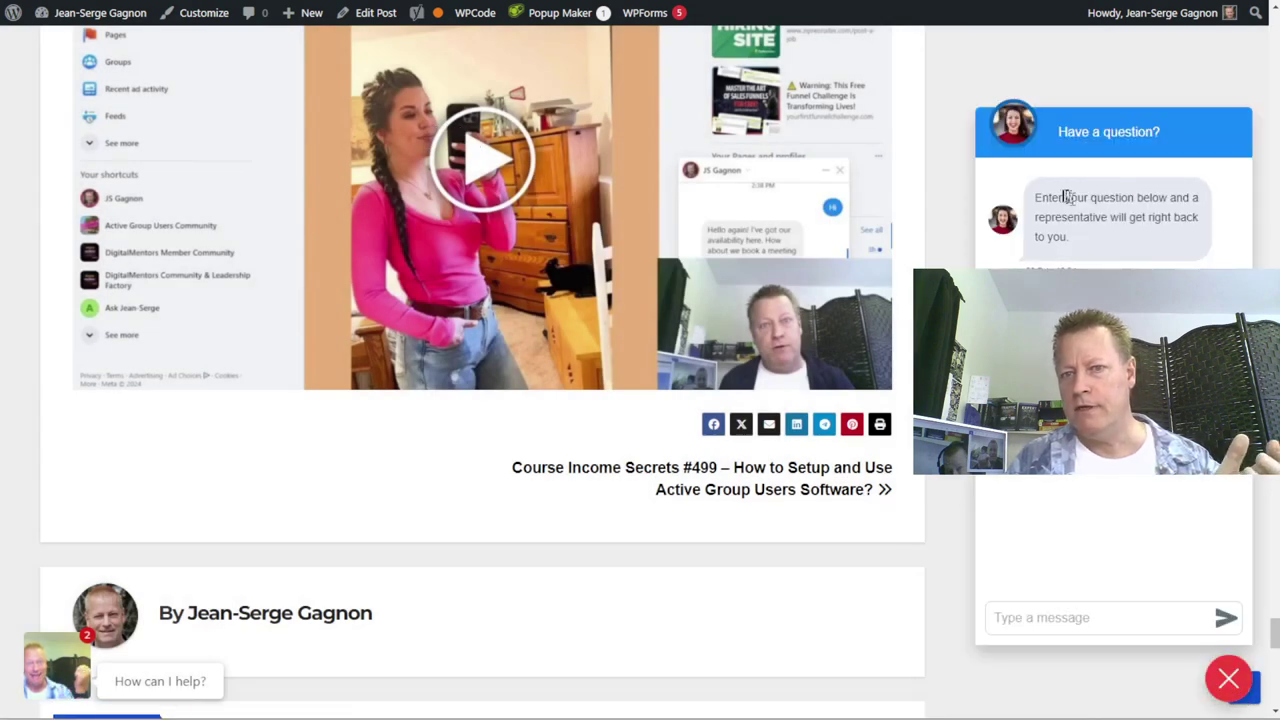
# - Send the question "what's the best place to learn about AGU software?" through the blog post's chat widget
pyautogui.click(1072, 615)
pyautogui.write('h')
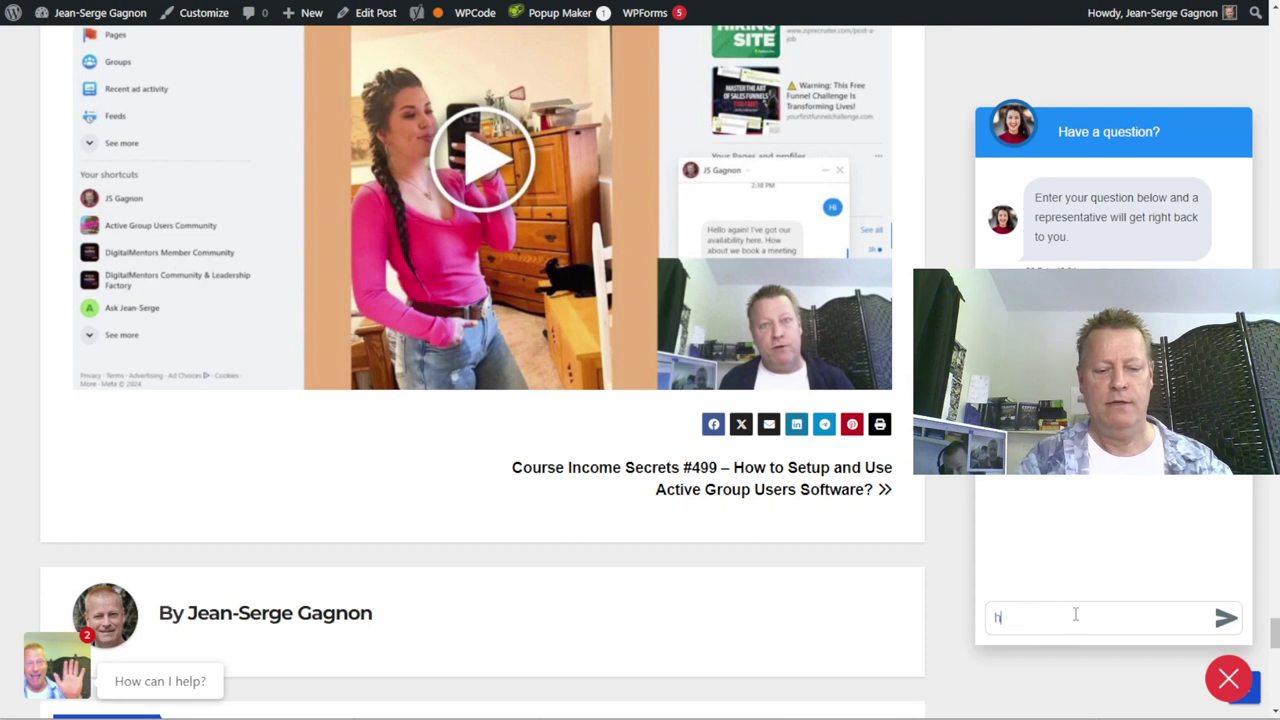
pyautogui.write('i')
pyautogui.press('BackSpace')
pyautogui.press('BackSpace')
pyautogui.write("what's th")
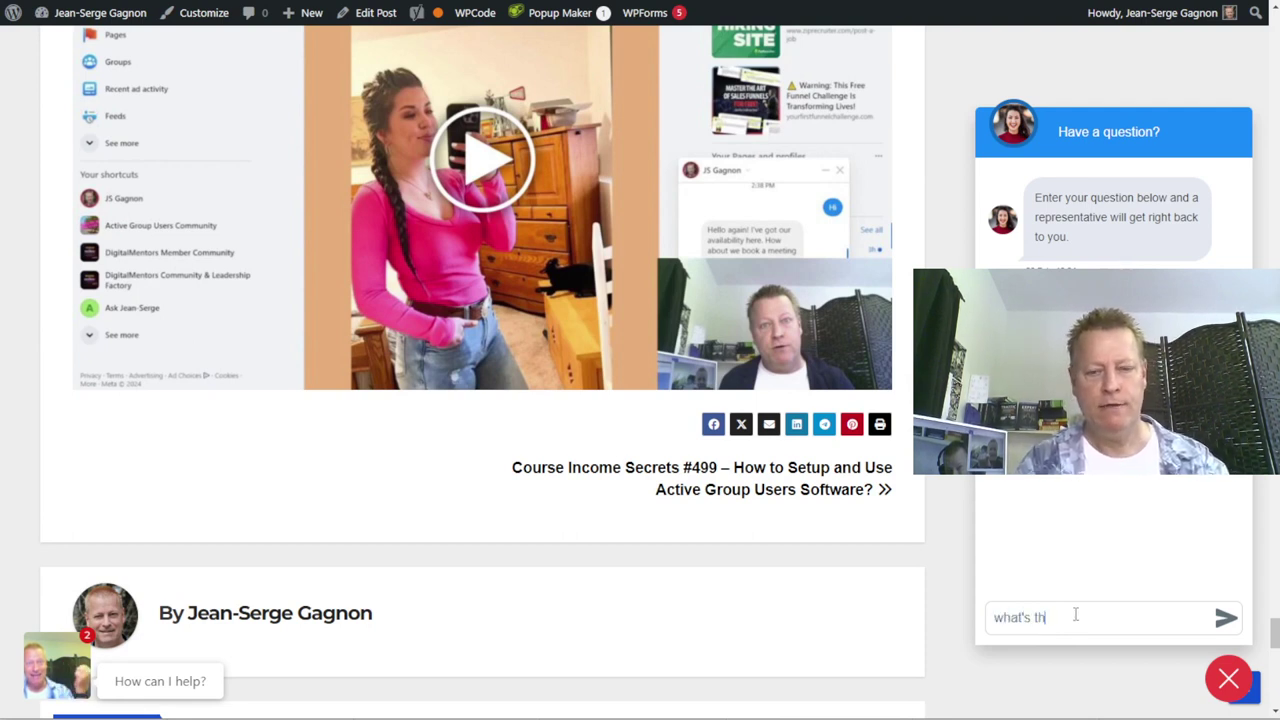
pyautogui.write('e best place t')
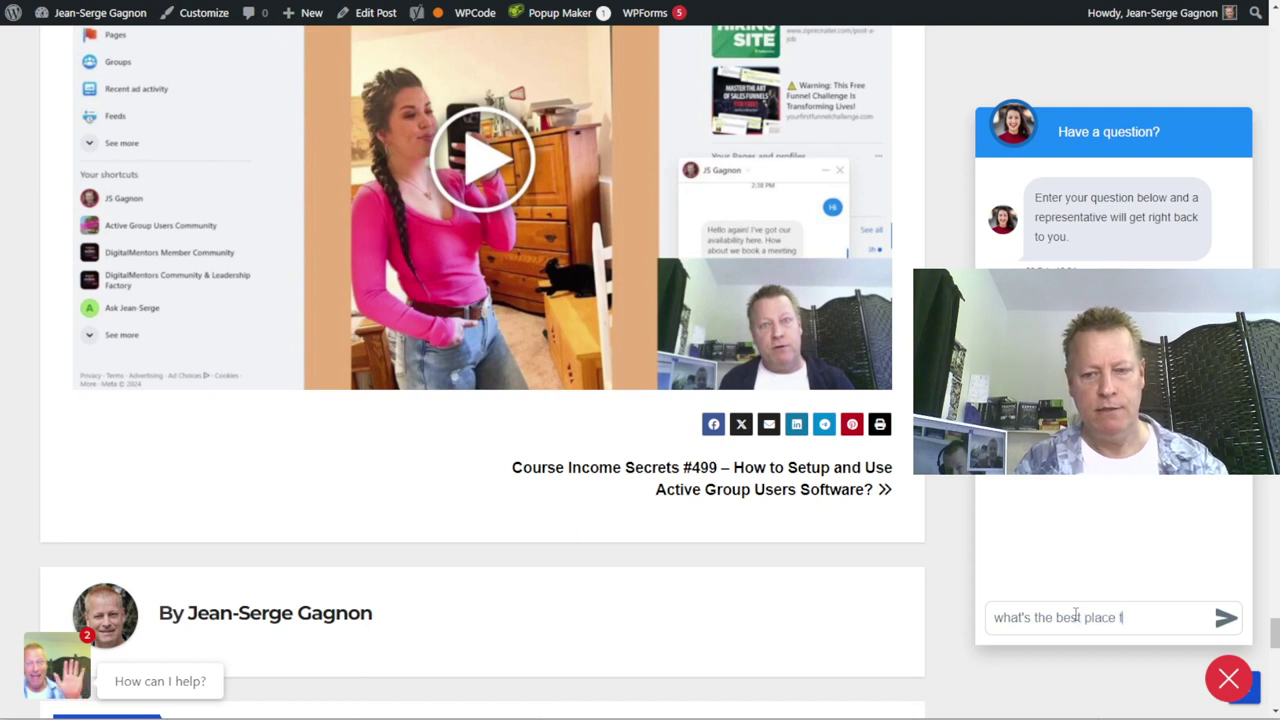
pyautogui.write('o learn about A')
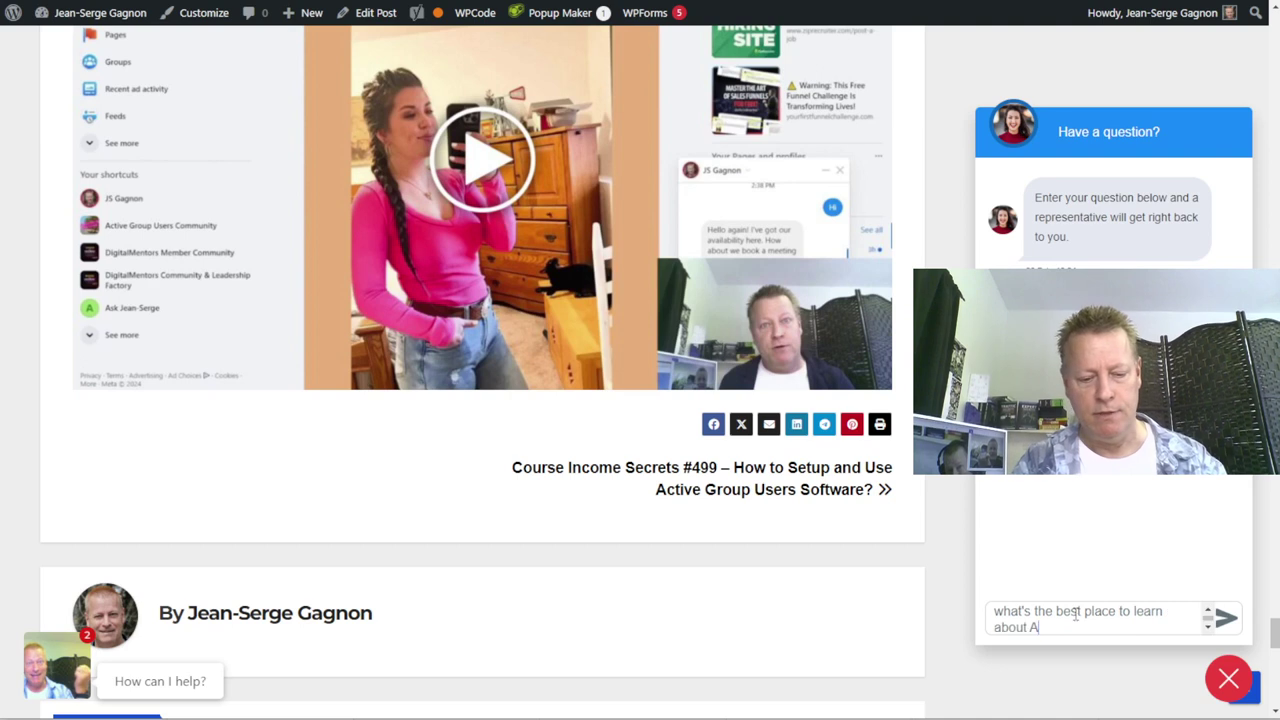
pyautogui.write('GU software?')
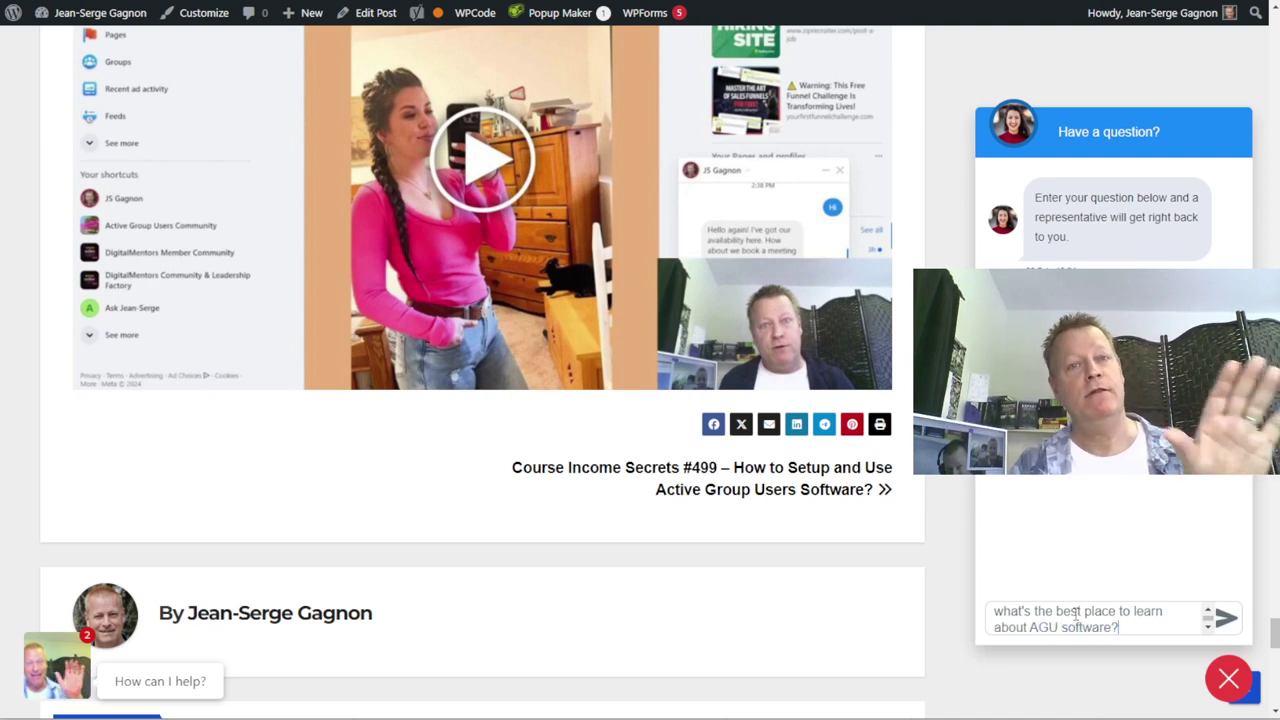
pyautogui.press('Return')
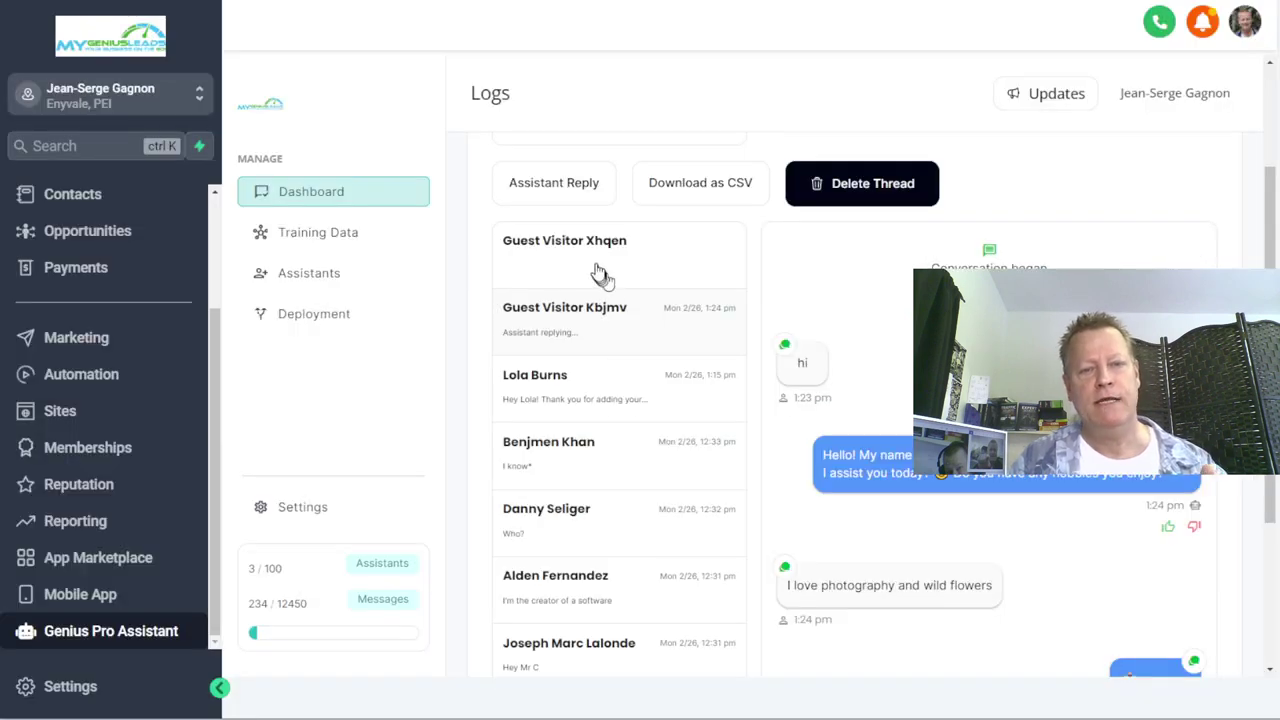
# - In the Genius Pro Assistant logs, open the newest guest conversation and read the bot's answer to the AGU software question
pyautogui.click(651, 266)
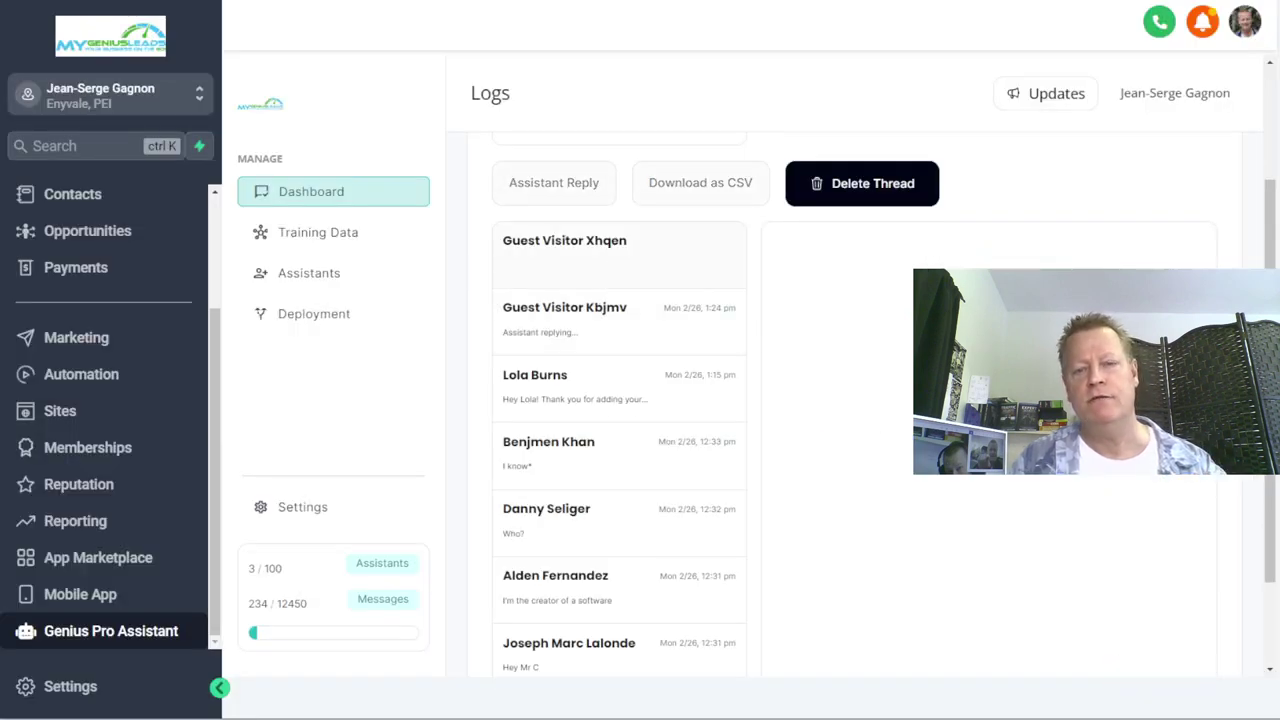
pyautogui.scroll(2, 850, 400)
pyautogui.scroll(-3, 986, 543)
pyautogui.scroll(3, 851, 337)
pyautogui.scroll(1, 815, 358)
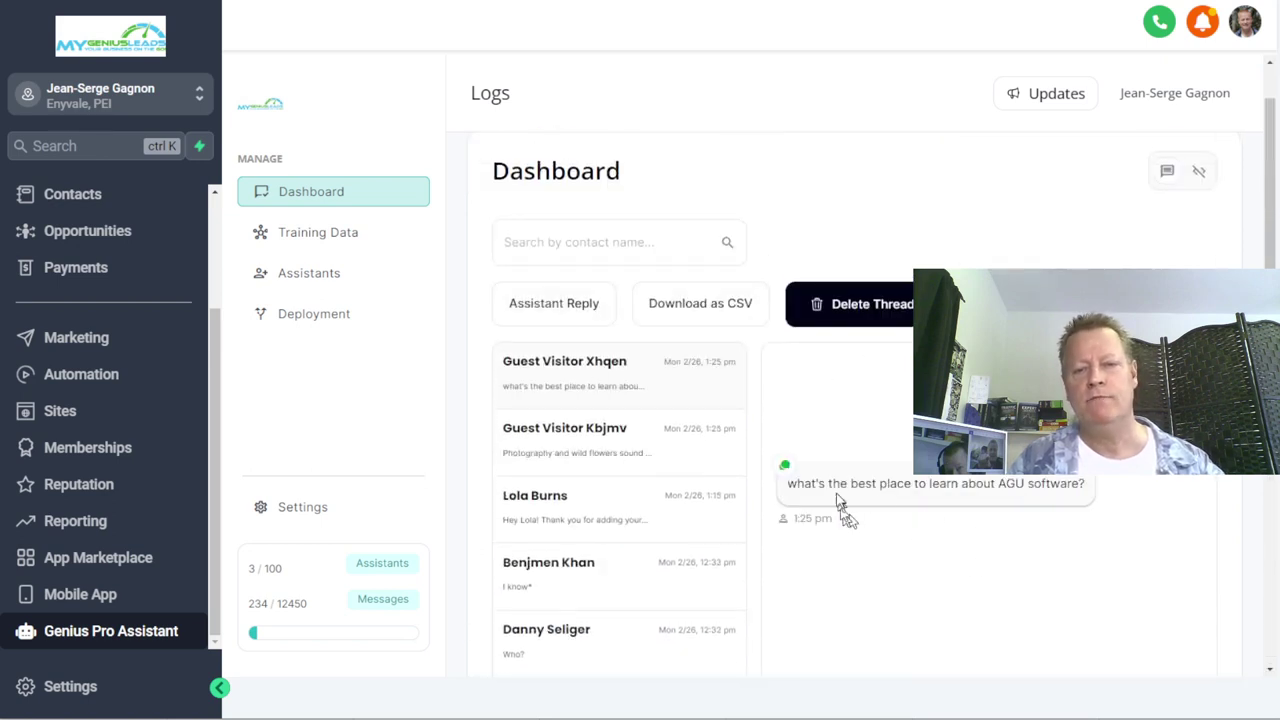
pyautogui.scroll(-2, 1065, 493)
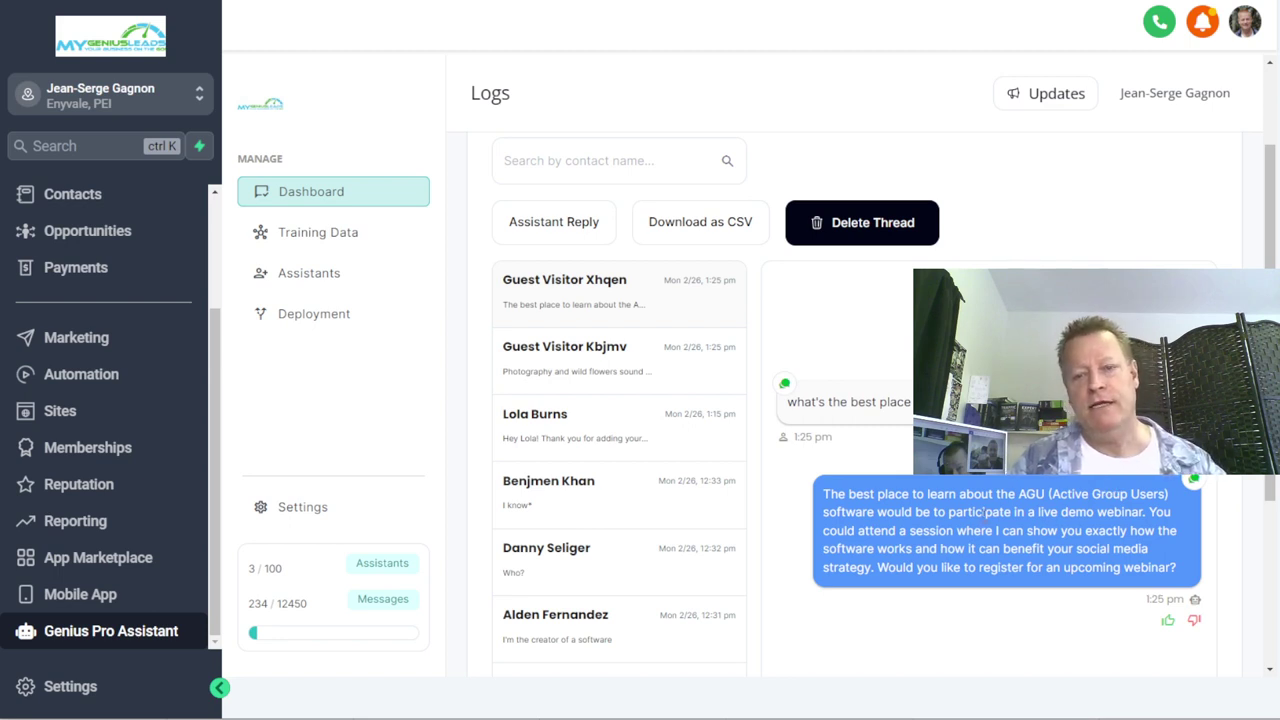
pyautogui.scroll(-3, 983, 515)
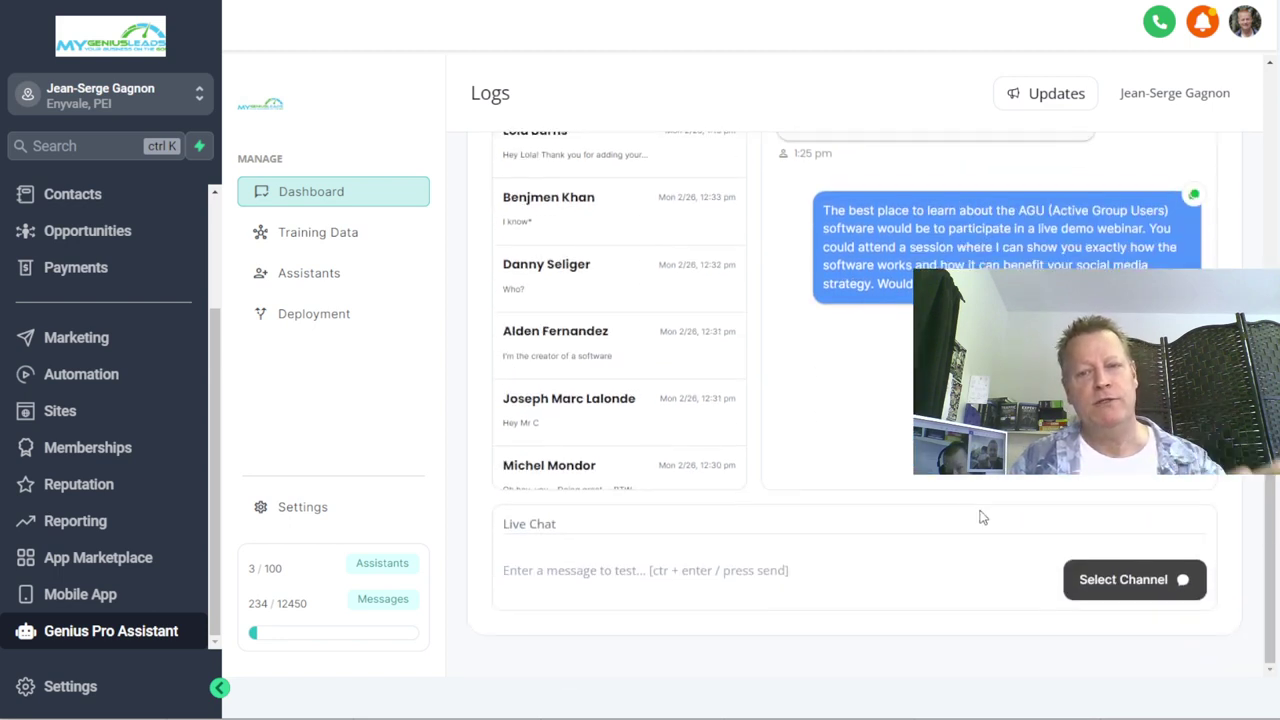
pyautogui.scroll(2, 965, 495)
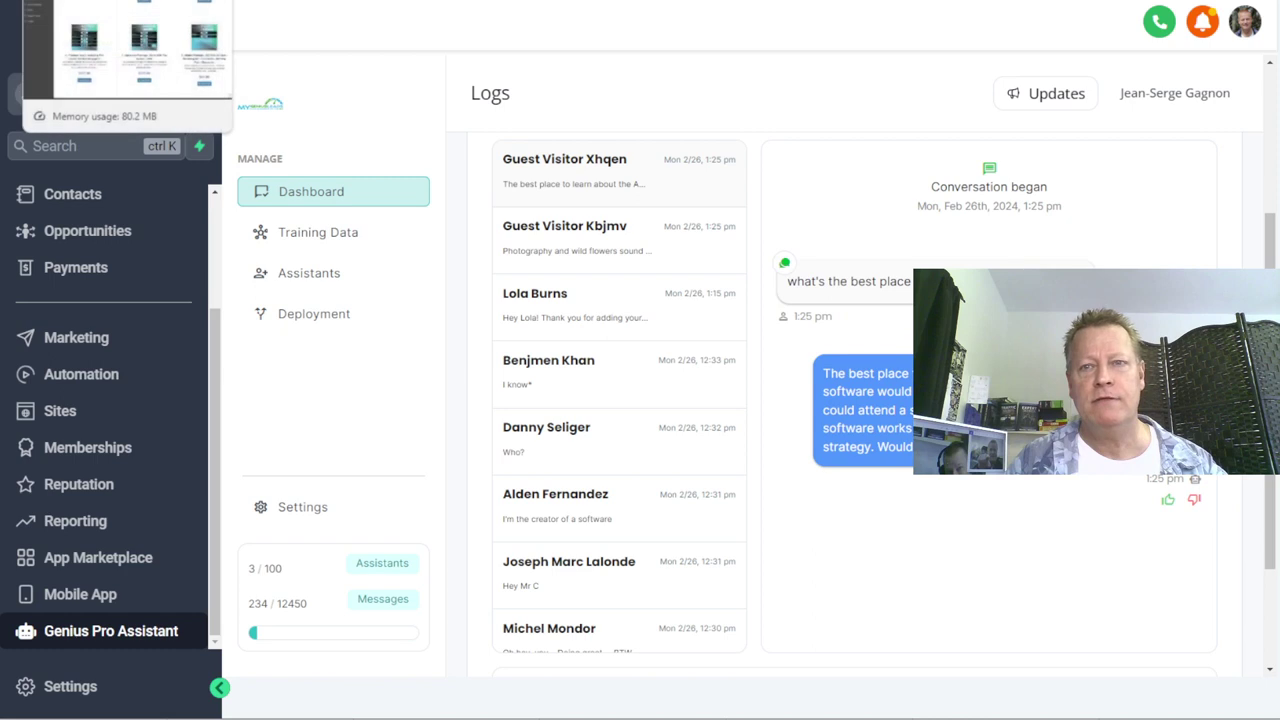
# - Switch to the MyGeniusLeads sales page and follow its link for people new to MyGeniusLeads
pyautogui.click(110, 2)
pyautogui.scroll(3, 478, 290)
pyautogui.scroll(1, 478, 290)
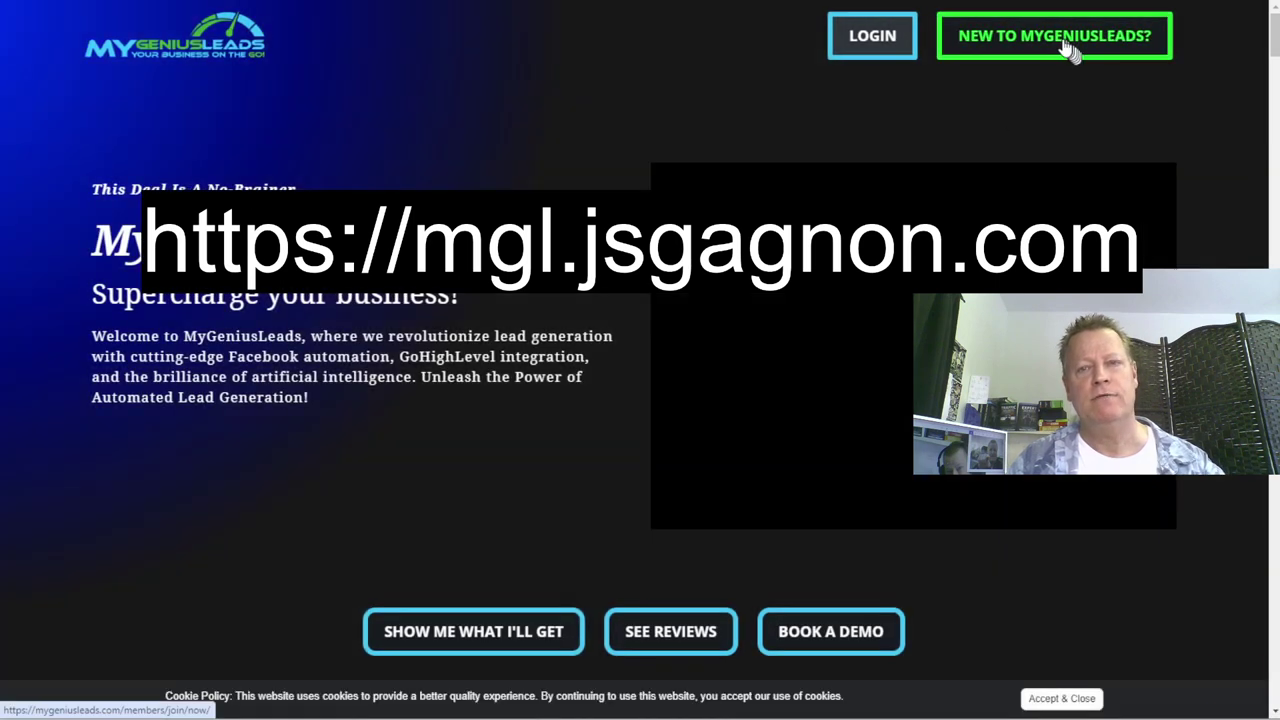
pyautogui.click(1068, 50)
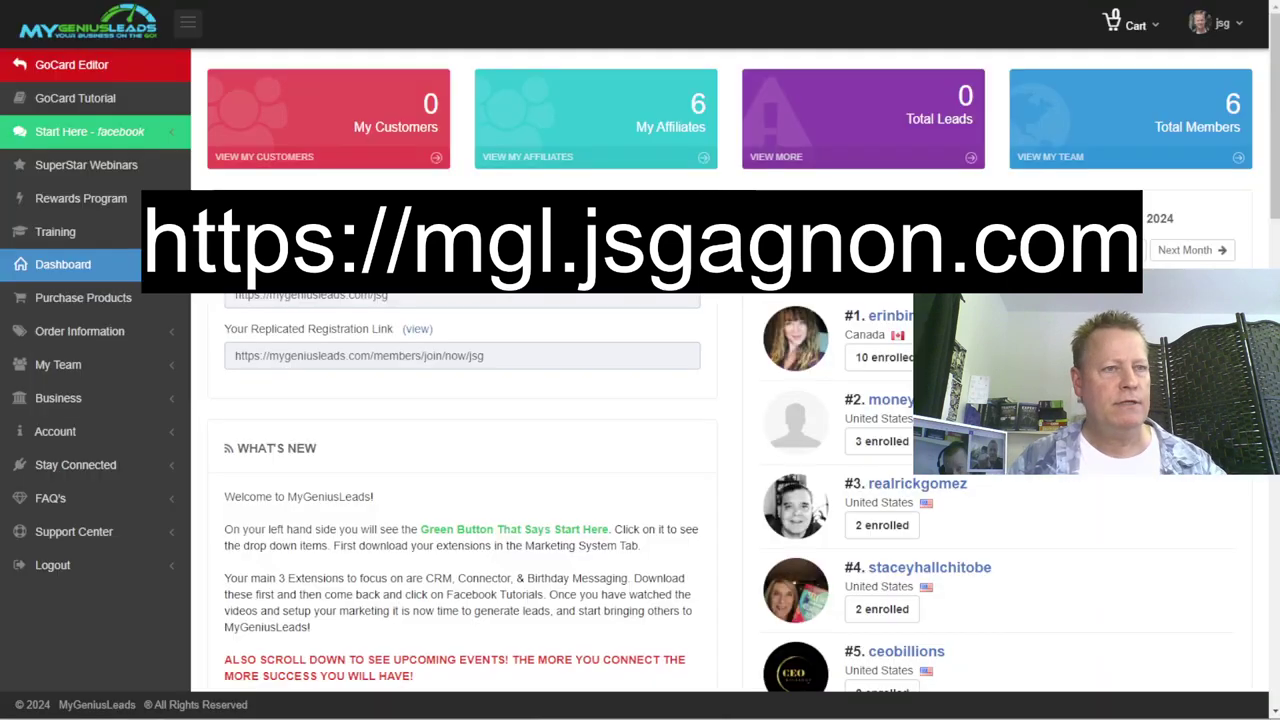
# - View the replicated registration link's page from the member dashboard and close it again
pyautogui.click(405, 362)
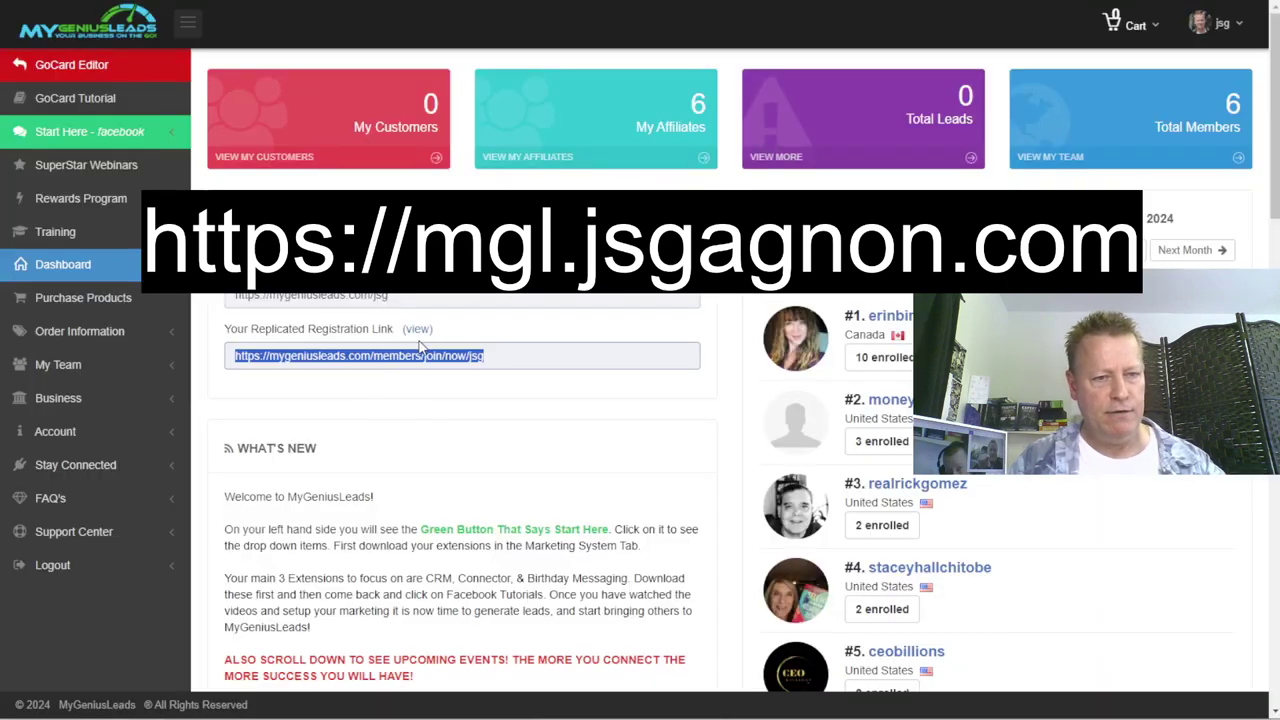
pyautogui.click(416, 331)
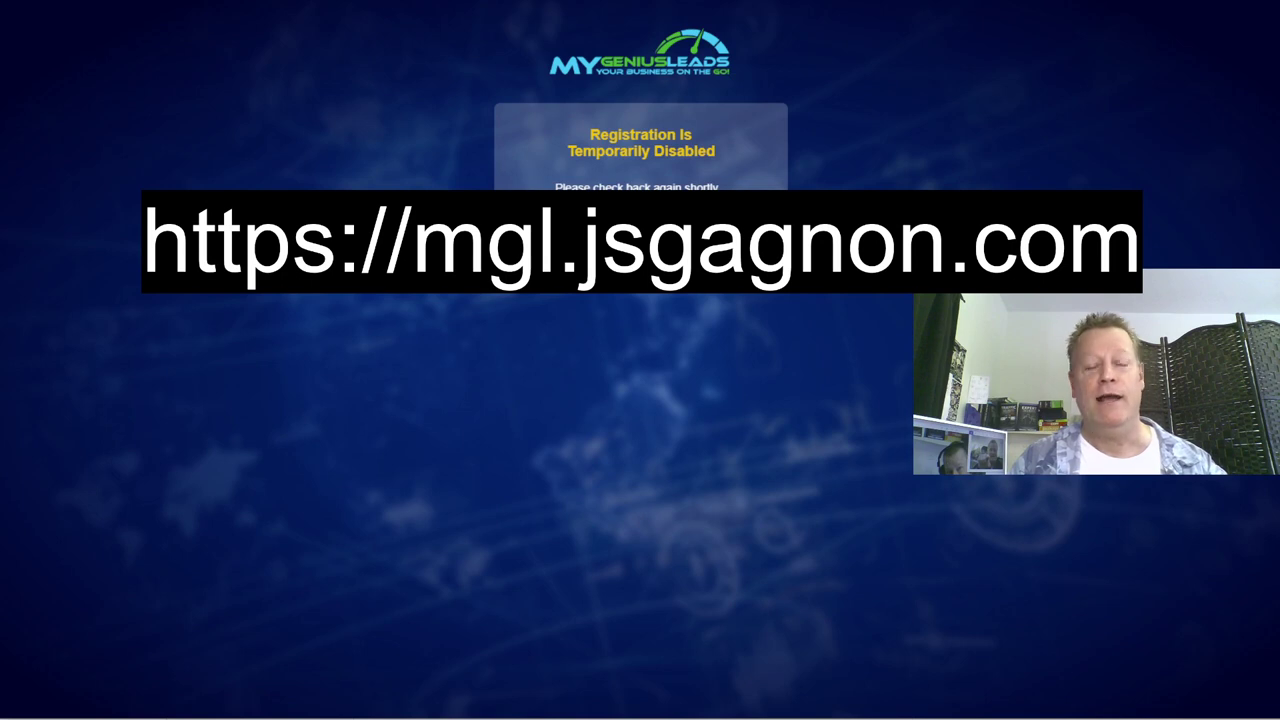
pyautogui.hotkey('ctrl', 'w')
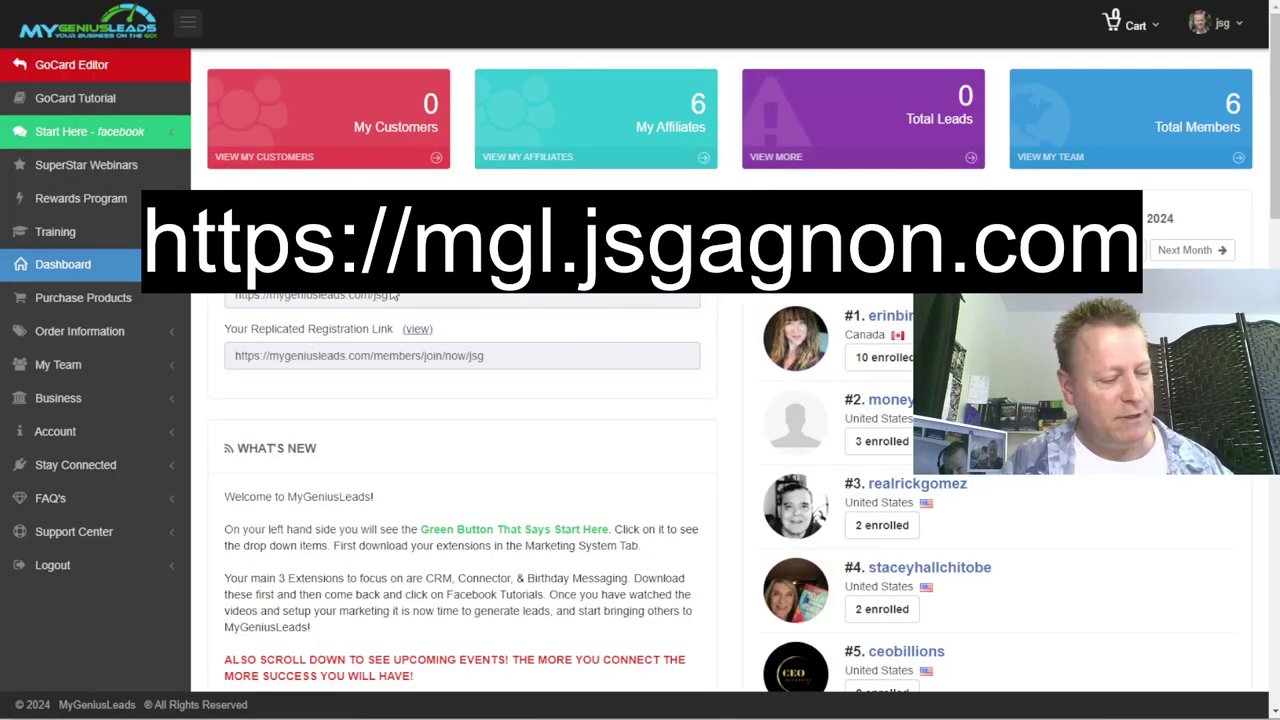